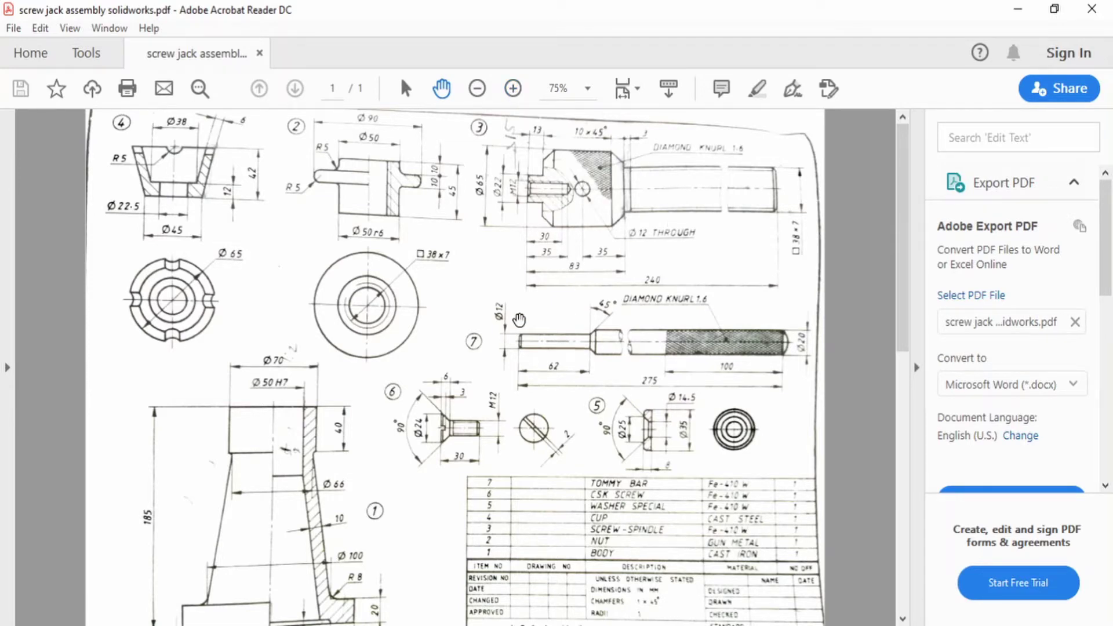
Zoom the screw jack PDF to 125% and scroll down to the part 3 and part 7 views.
{"action": "key", "text": "ctrl+plus"}
{"action": "key", "text": "ctrl+plus"}
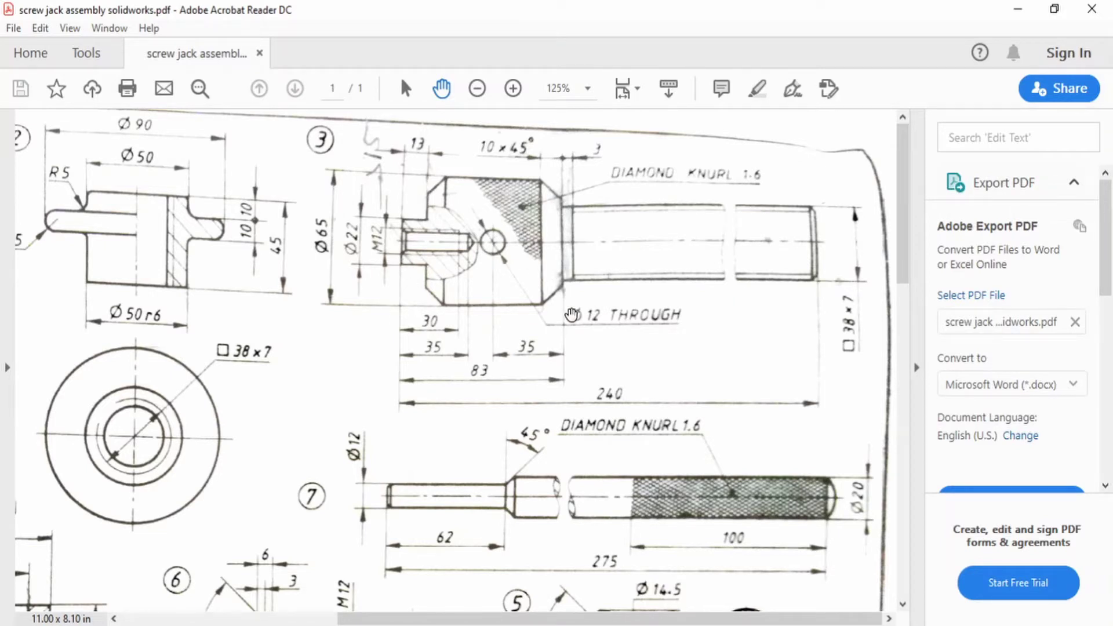
{"action": "scroll", "coordinate": [621, 435], "scroll_direction": "down", "scroll_amount": 3}
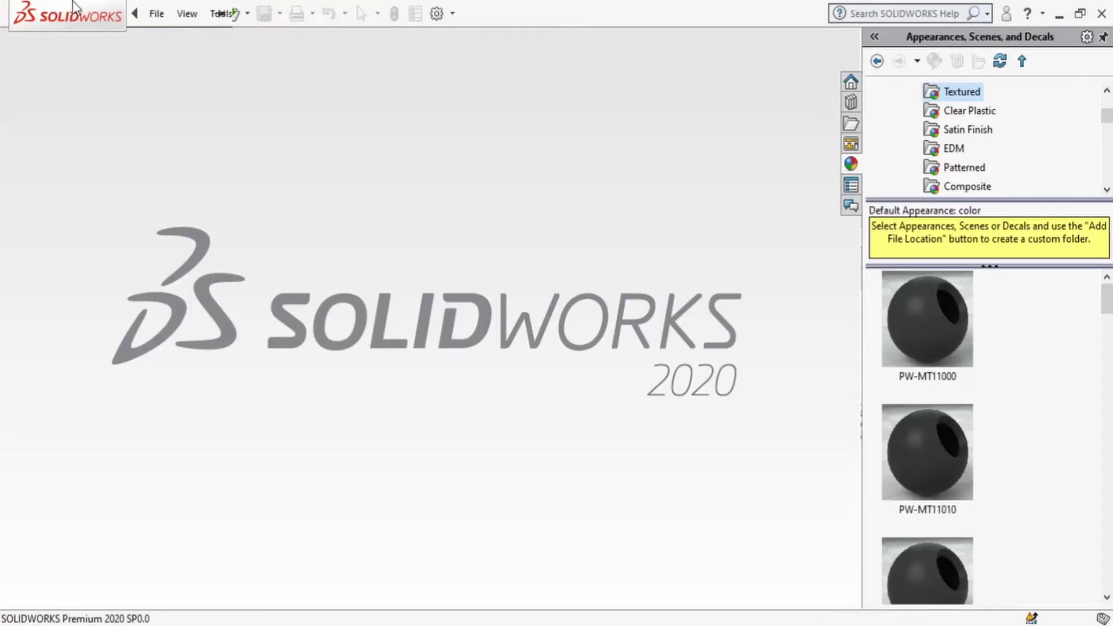
Create a new part and start a sketch on the Front Plane.
{"action": "left_click", "coordinate": [157, 14]}
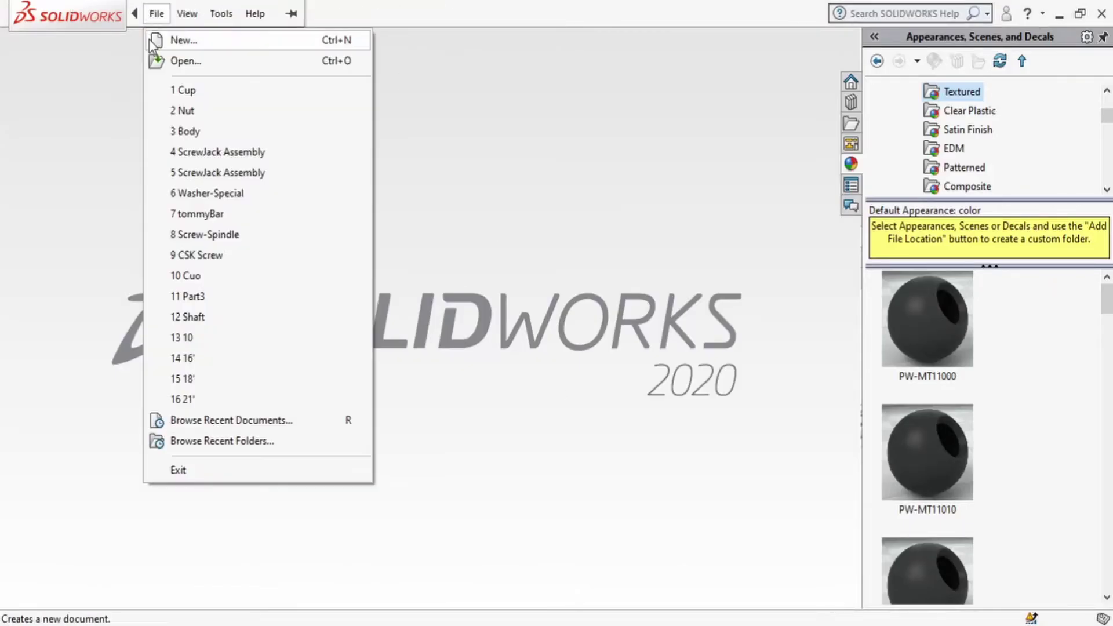
{"action": "left_click", "coordinate": [174, 40]}
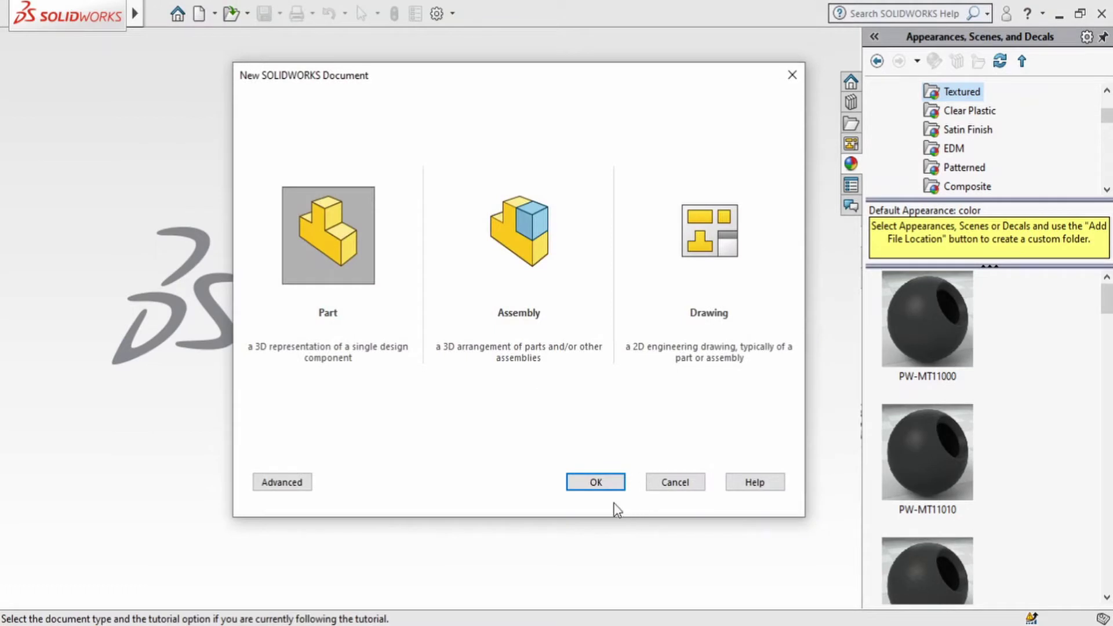
{"action": "left_click", "coordinate": [602, 484]}
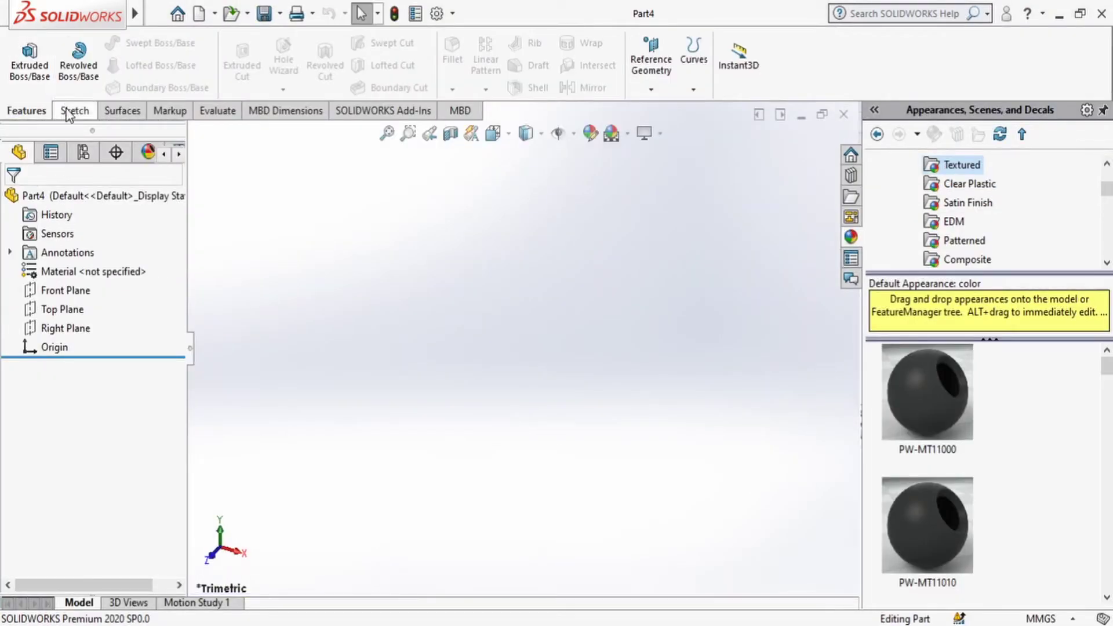
{"action": "left_click", "coordinate": [70, 111]}
{"action": "left_click", "coordinate": [23, 55]}
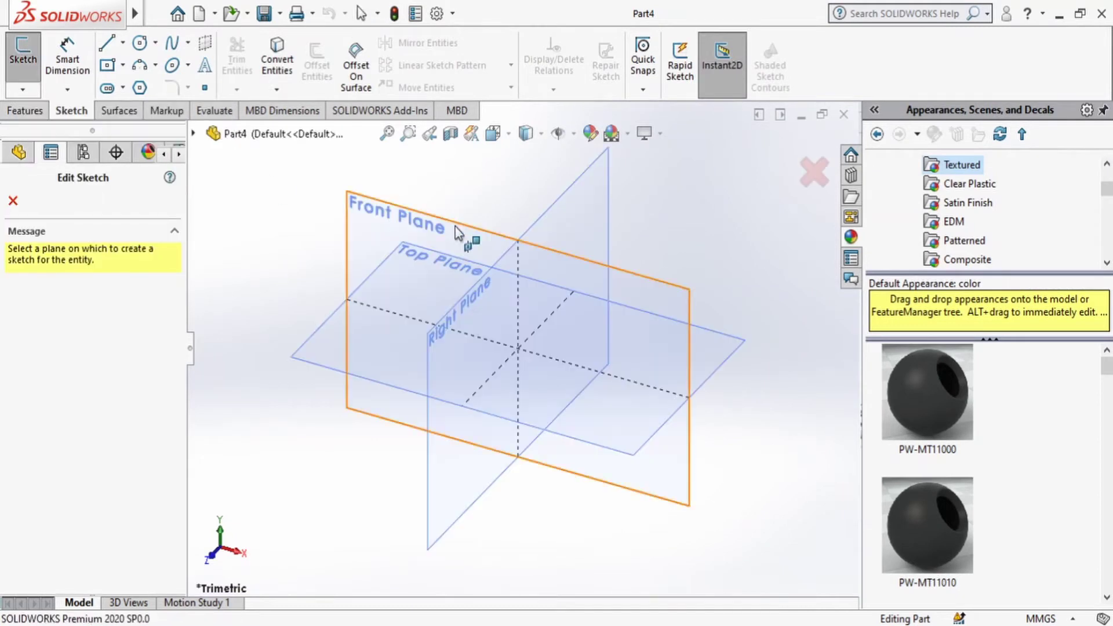
{"action": "left_click", "coordinate": [455, 231]}
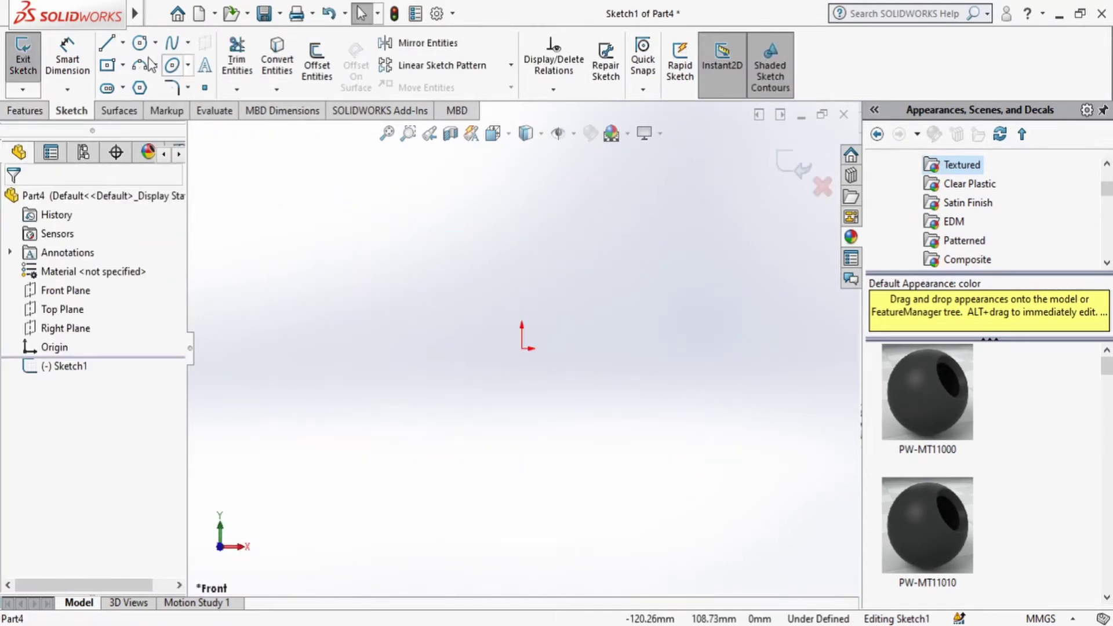
Draw the horizontal base line from the origin, checking the reference drawing for its length.
{"action": "left_click", "coordinate": [107, 42]}
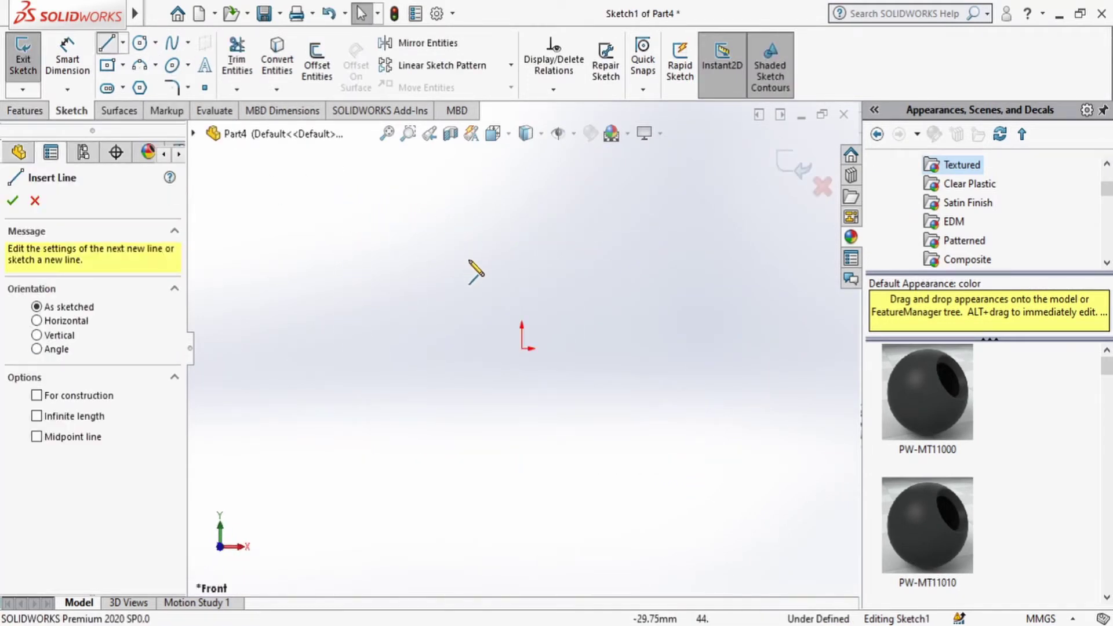
{"action": "left_click", "coordinate": [521, 349]}
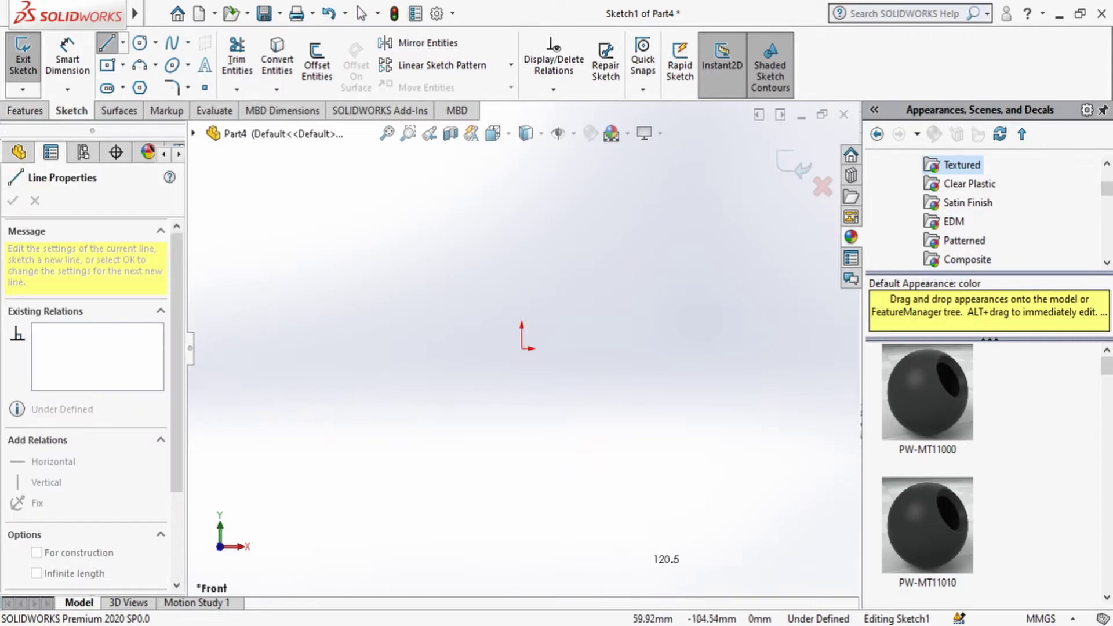
{"action": "key", "text": "alt+Tab"}
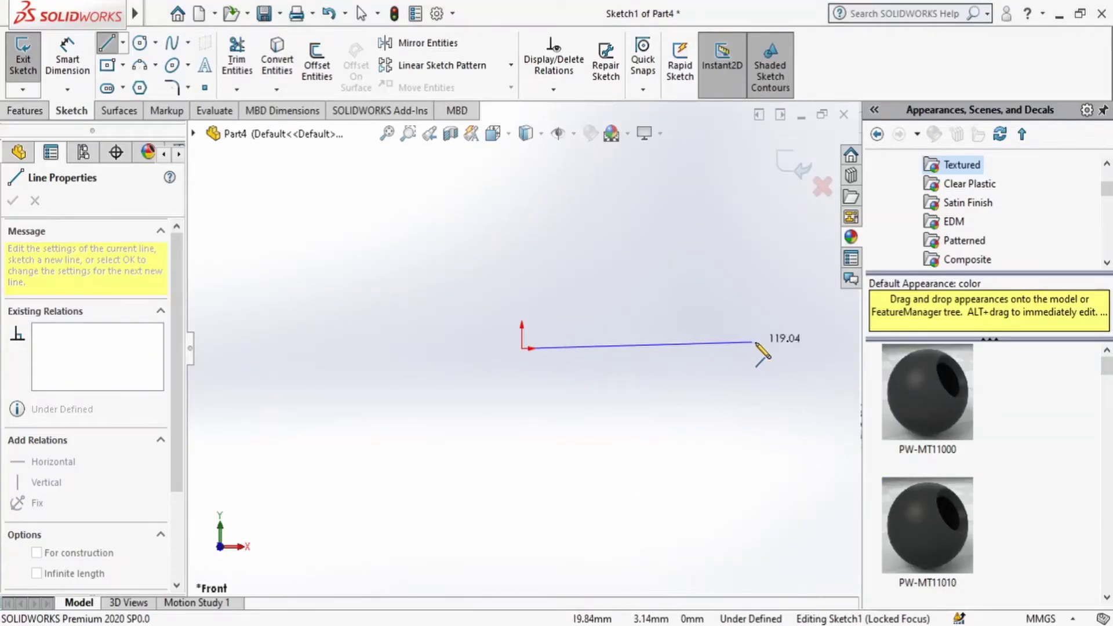
{"action": "left_click", "coordinate": [771, 348]}
{"action": "key", "text": "Escape"}
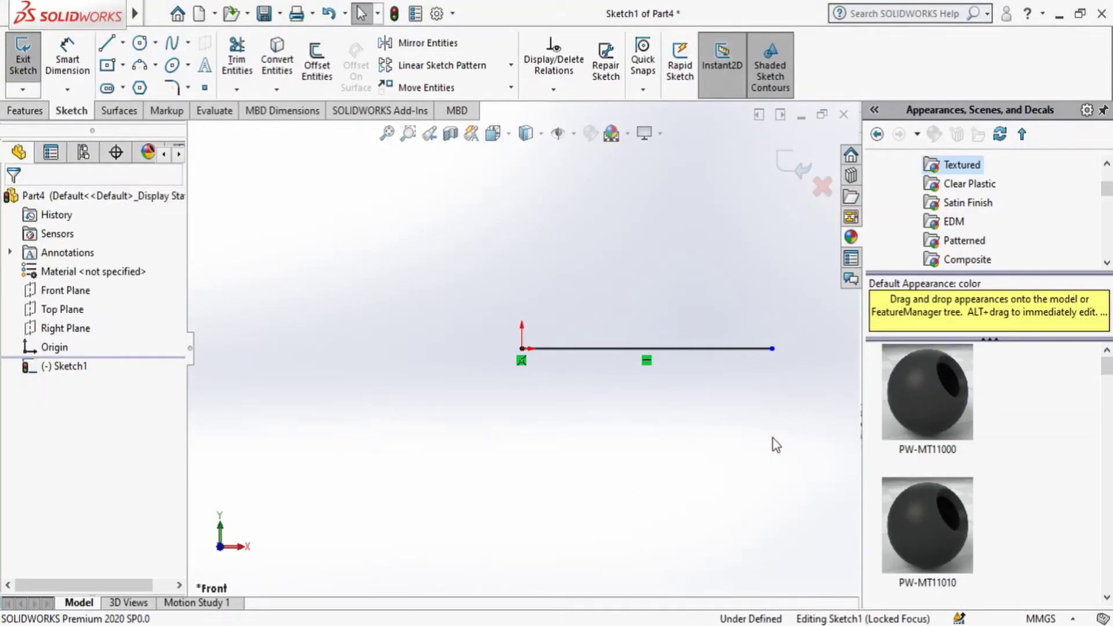
Draw the stepped outline: short vertical edge, first step, chamfer diagonal and long top edge.
{"action": "key", "text": "l"}
{"action": "left_click", "coordinate": [522, 349]}
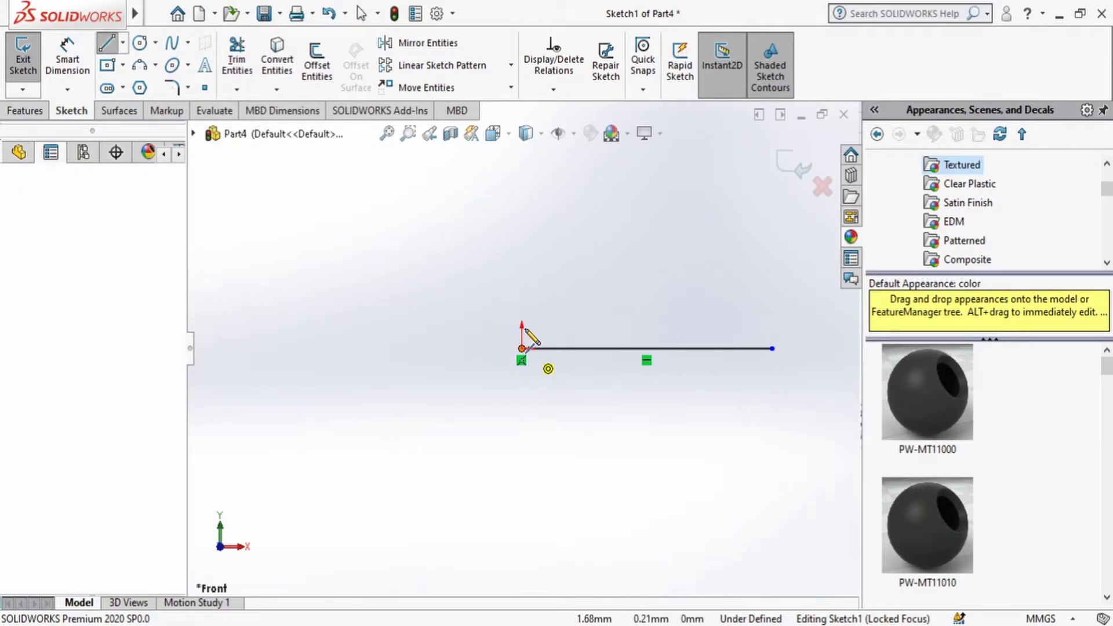
{"action": "left_click", "coordinate": [521, 325]}
{"action": "left_click", "coordinate": [585, 325]}
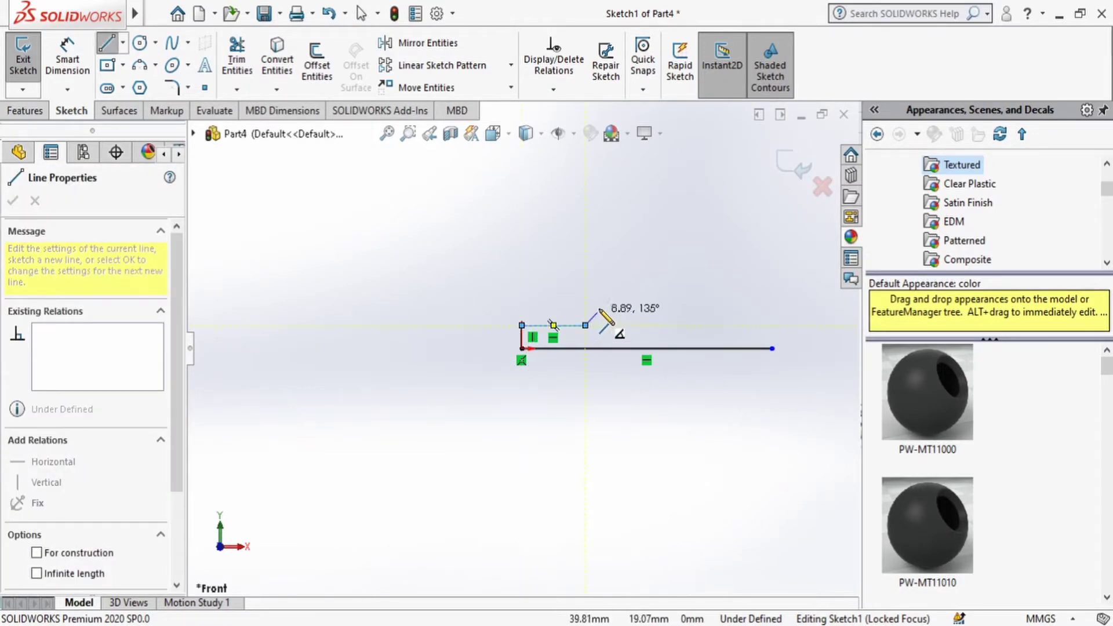
{"action": "left_click", "coordinate": [602, 308]}
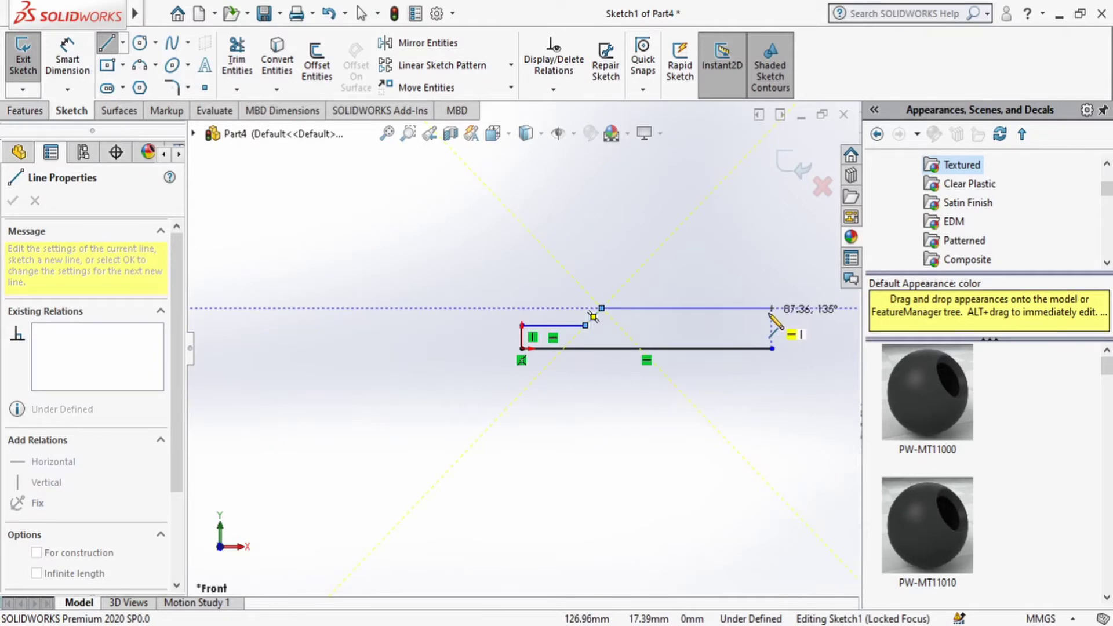
{"action": "left_click", "coordinate": [760, 307]}
{"action": "key", "text": "Escape"}
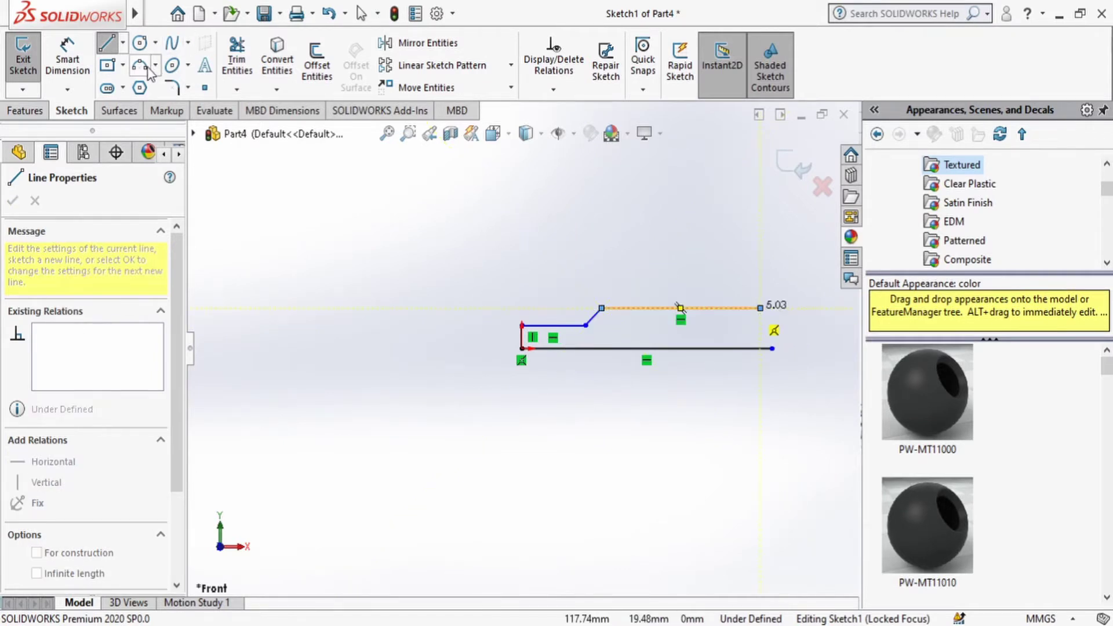
Close the profile with a 3-point arc joining the top edge end to the base line end.
{"action": "key", "text": "a"}
{"action": "left_click", "coordinate": [760, 308]}
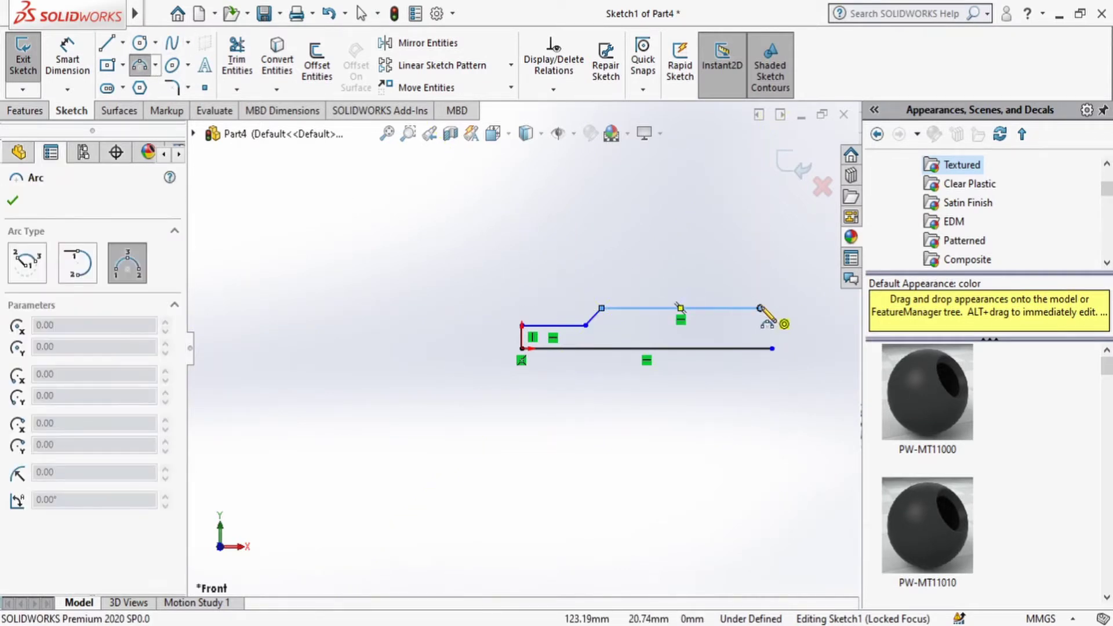
{"action": "left_click", "coordinate": [771, 348]}
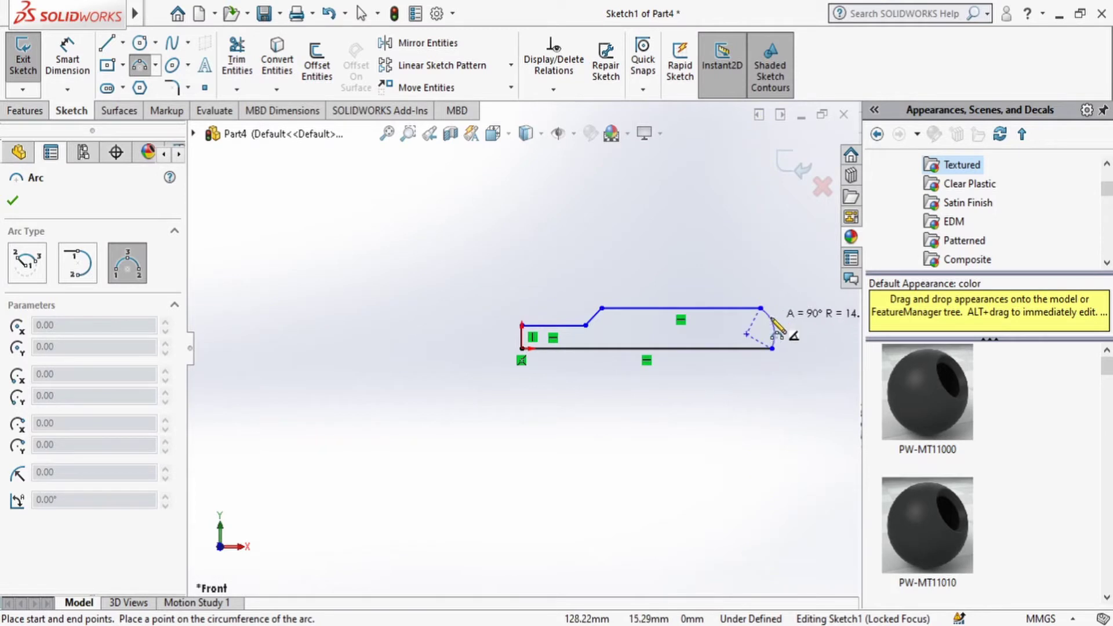
{"action": "left_click", "coordinate": [776, 330]}
{"action": "key", "text": "Escape"}
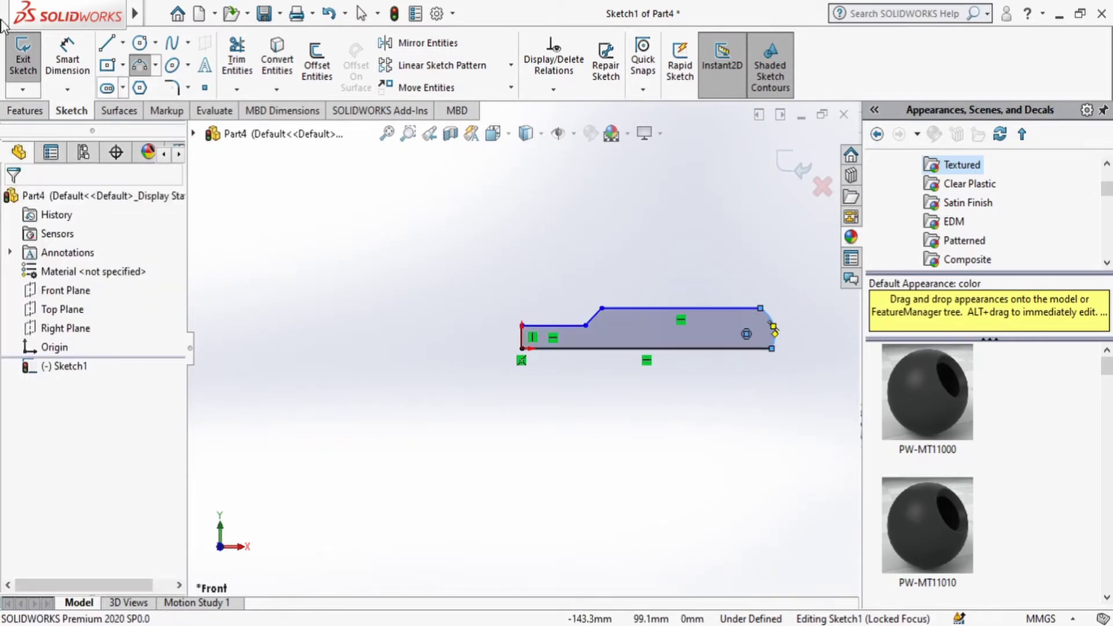
{"action": "left_click", "coordinate": [60, 47]}
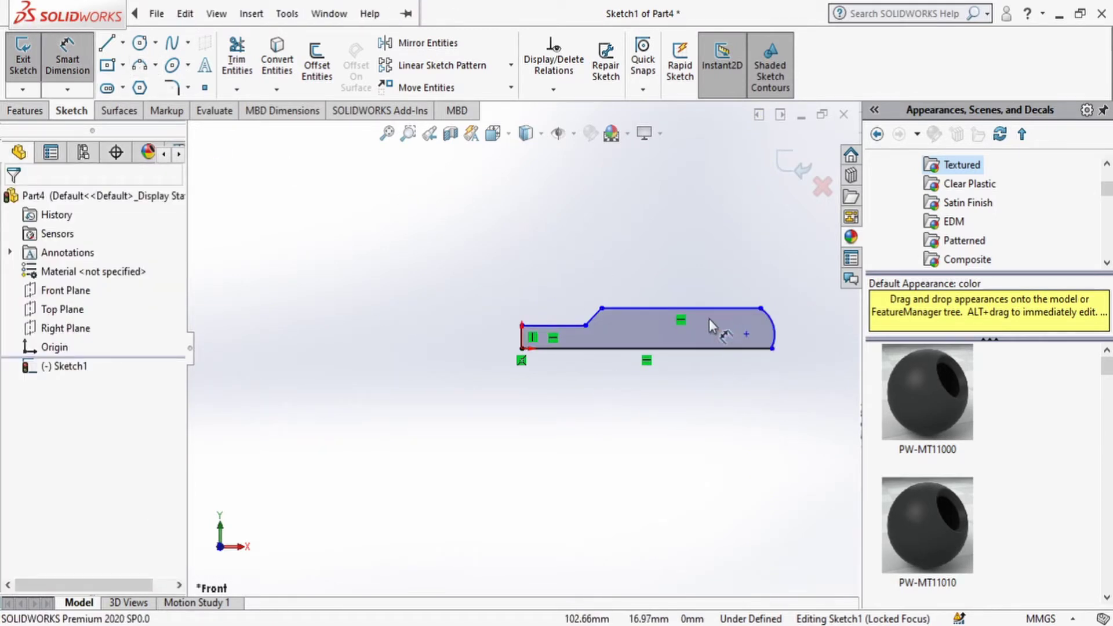
Dimension the overall profile length at 275 mm.
{"action": "left_click", "coordinate": [521, 349]}
{"action": "left_click", "coordinate": [759, 308]}
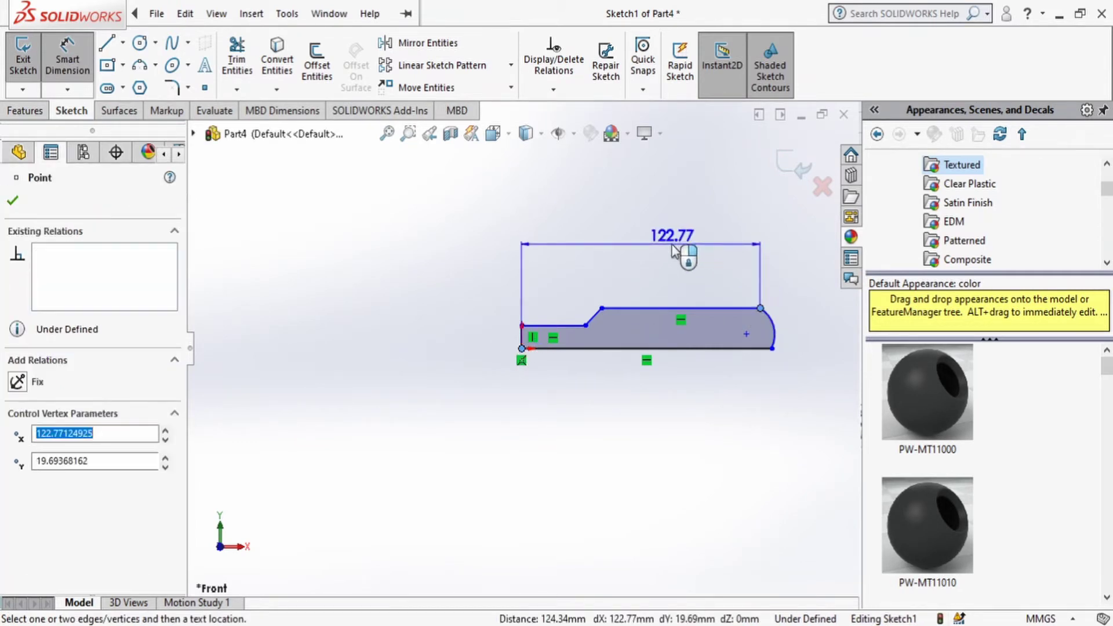
{"action": "left_click", "coordinate": [655, 487]}
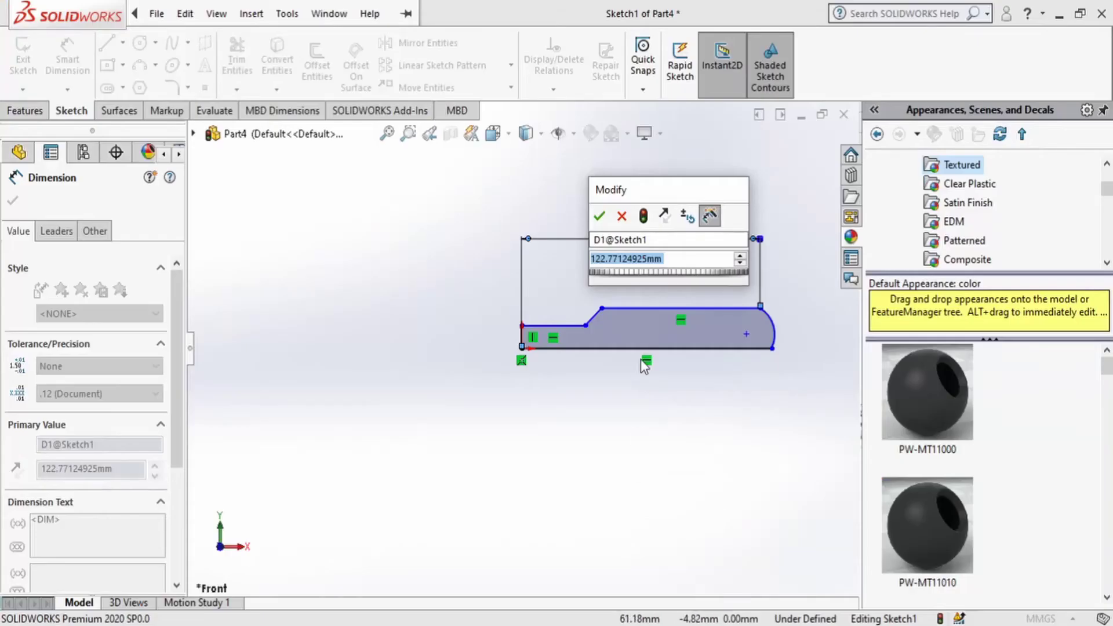
{"action": "type", "text": "275"}
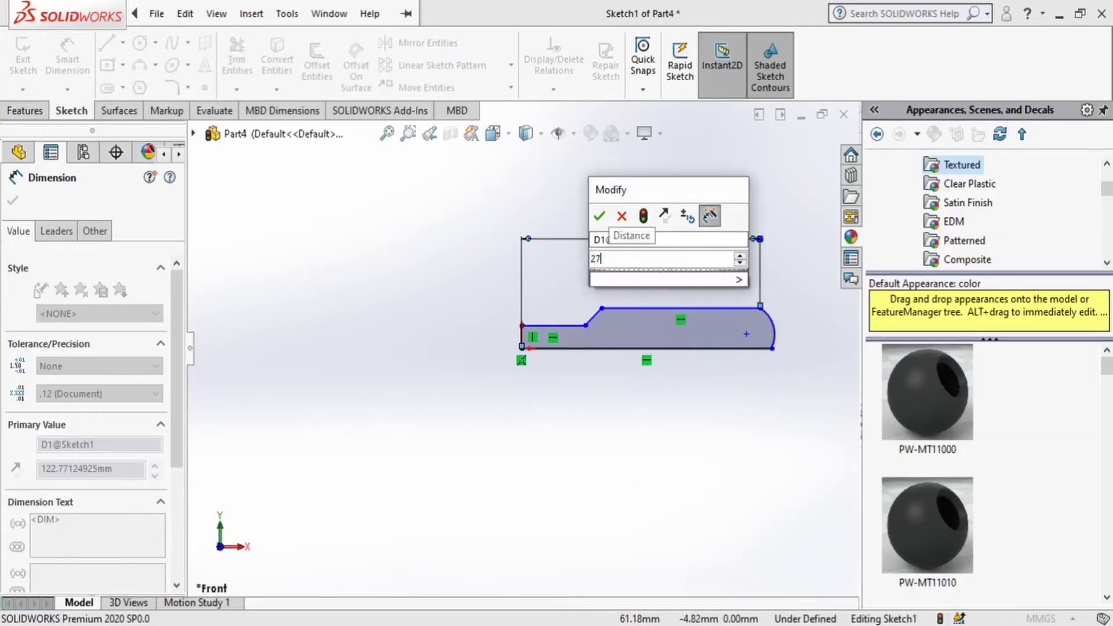
{"action": "key", "text": "Return"}
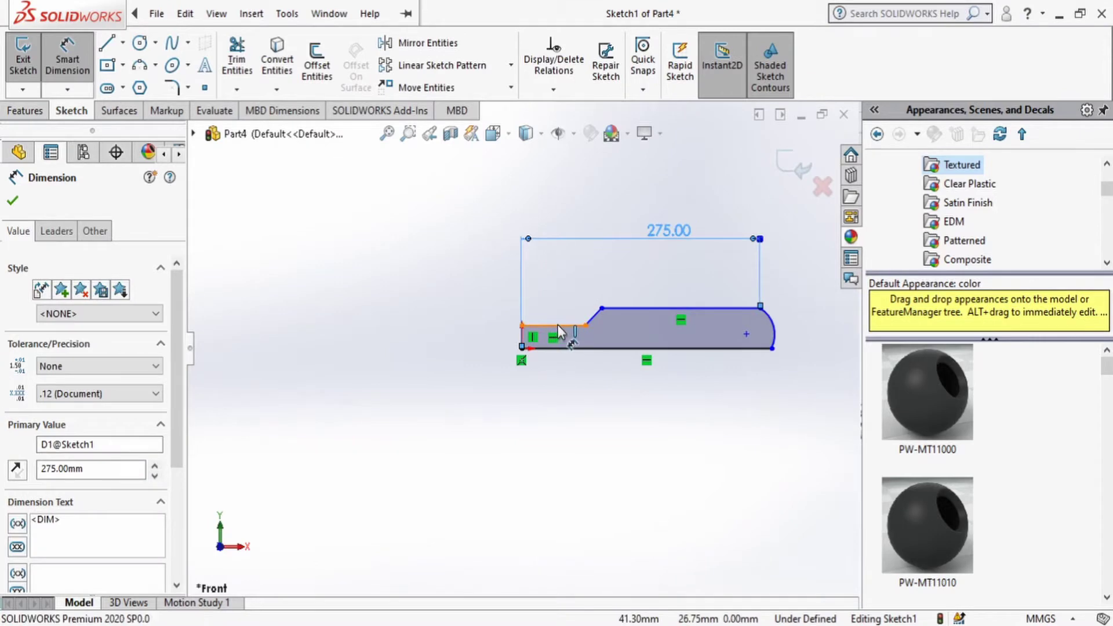
Dimension the short step edge at 62 mm.
{"action": "left_click", "coordinate": [566, 325]}
{"action": "left_click", "coordinate": [554, 299]}
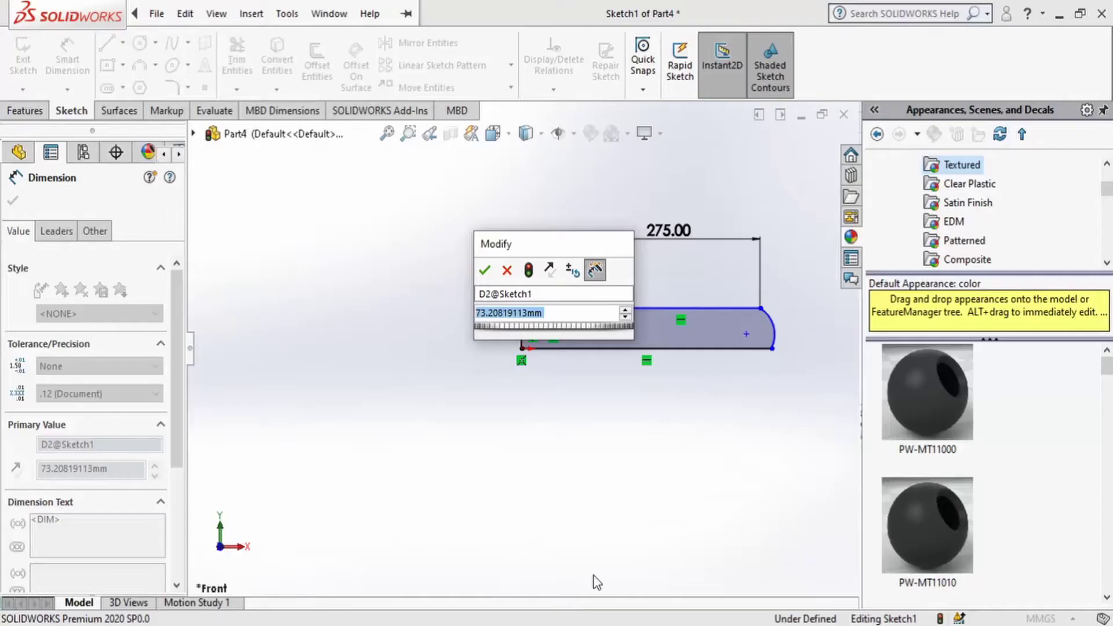
{"action": "type", "text": "62"}
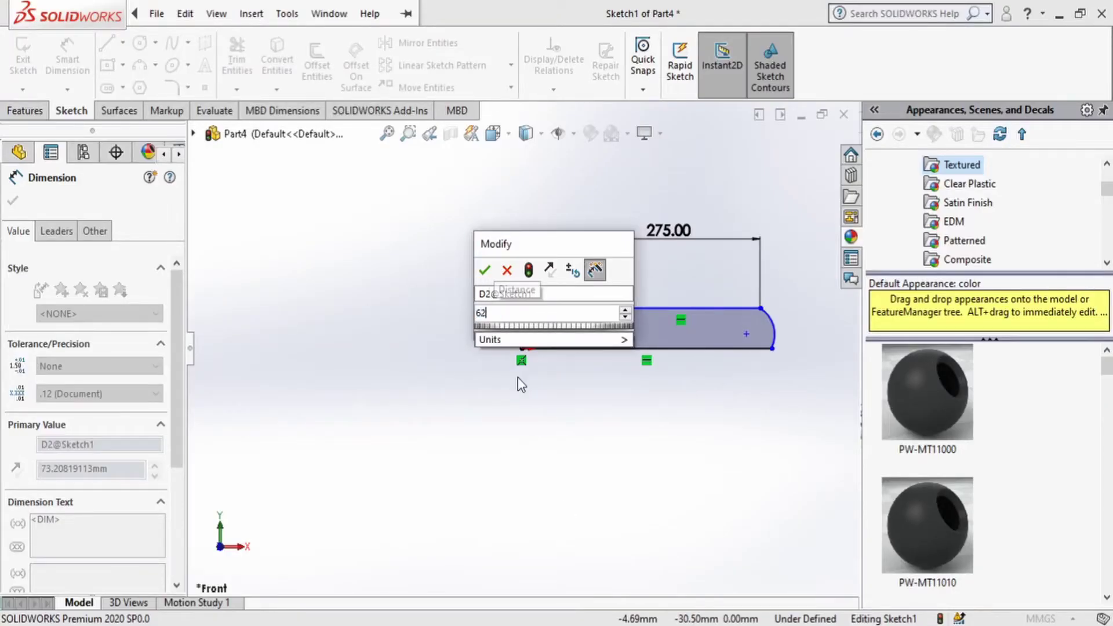
{"action": "key", "text": "Return"}
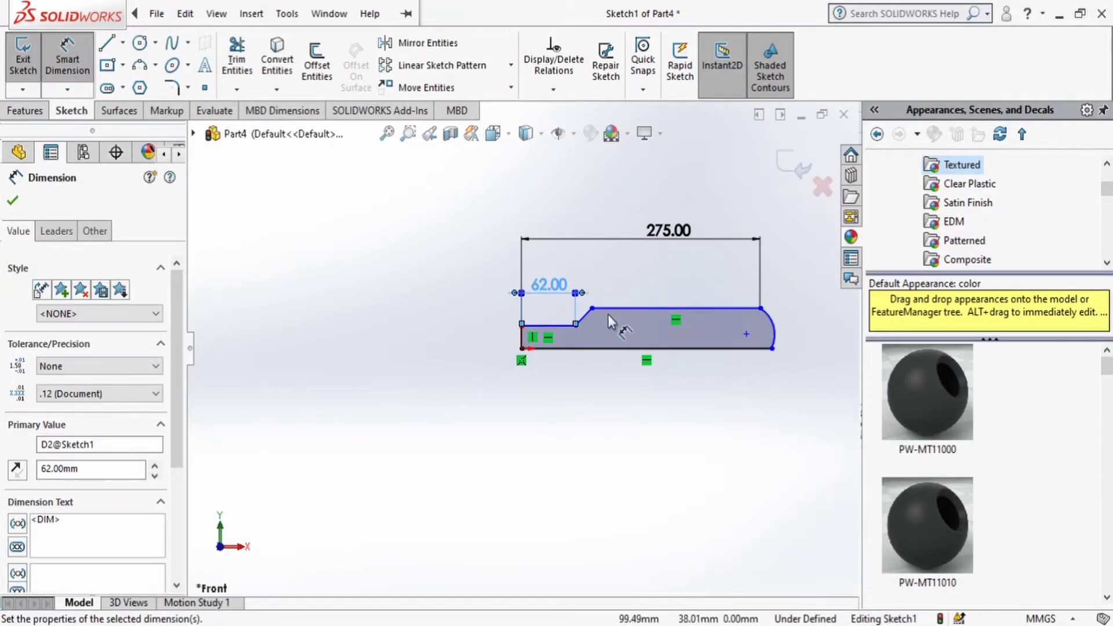
{"action": "scroll", "coordinate": [617, 319], "scroll_direction": "down", "scroll_amount": 2}
{"action": "key", "text": "Escape"}
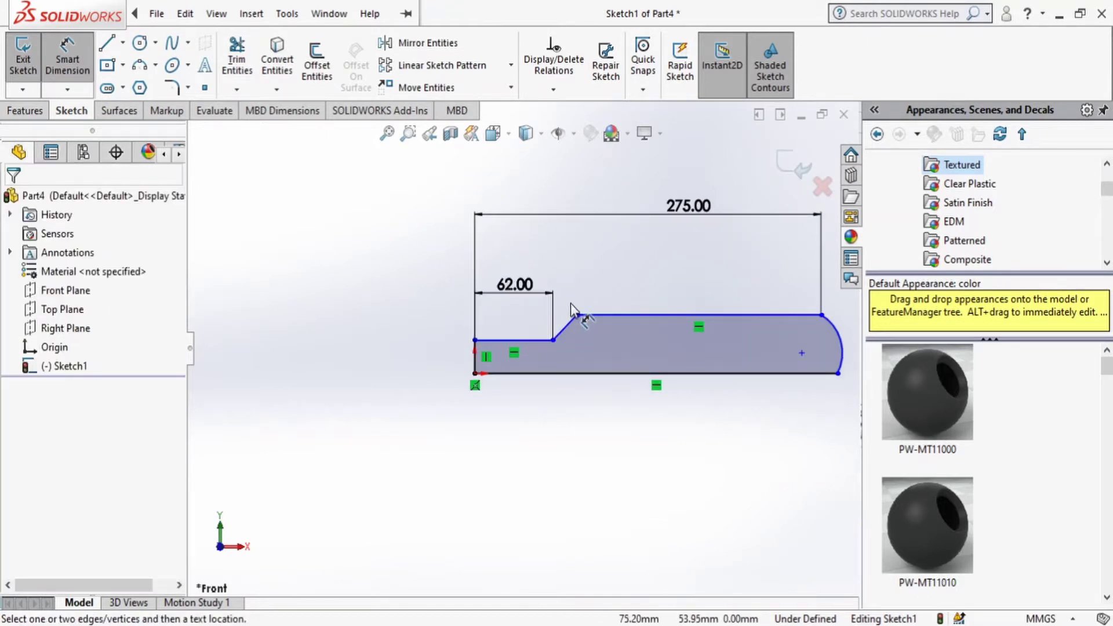
Add a 135° angle dimension between the chamfer line and the step edge.
{"action": "left_click", "coordinate": [561, 313]}
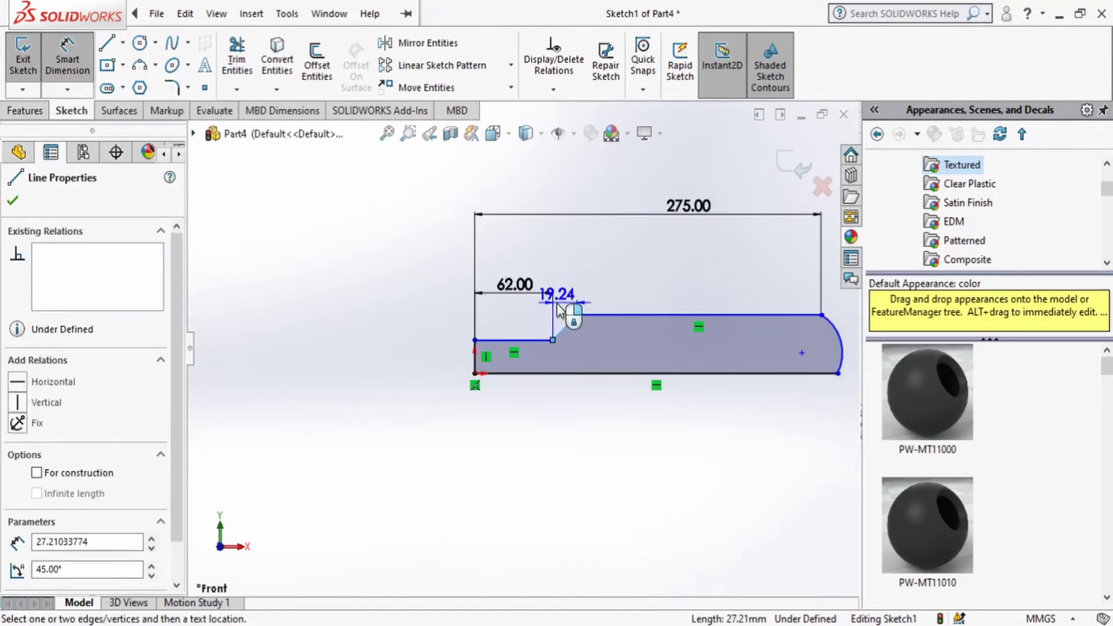
{"action": "left_click", "coordinate": [541, 341]}
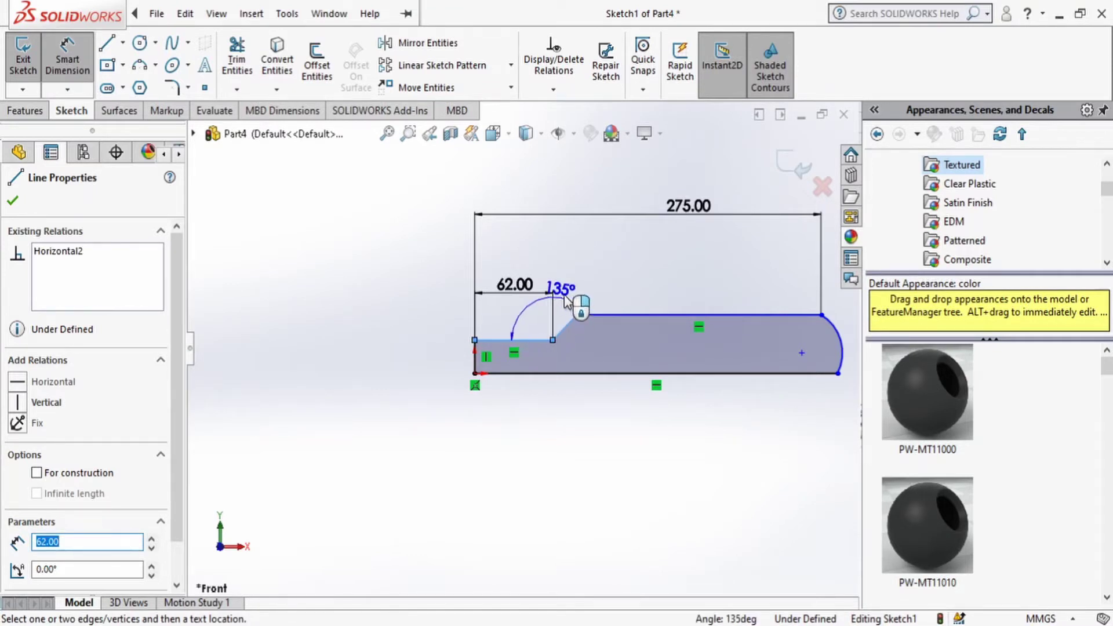
{"action": "left_click", "coordinate": [583, 283]}
{"action": "key", "text": "Escape"}
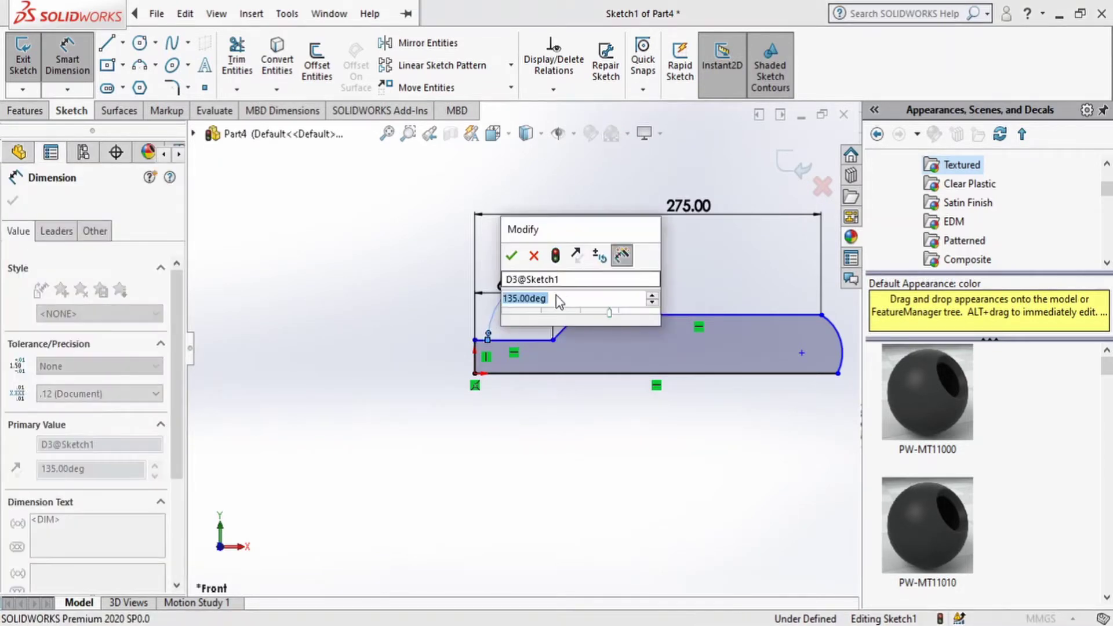
{"action": "left_click", "coordinate": [511, 256]}
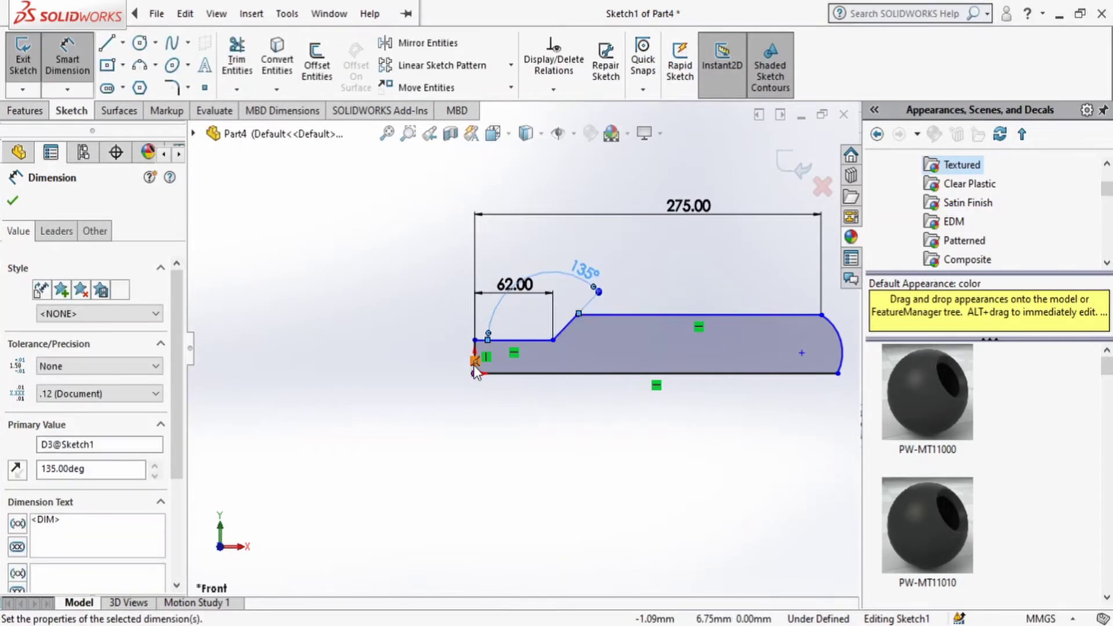
Place a height dimension on the left end line and check its size in the PDF.
{"action": "left_click", "coordinate": [474, 355]}
{"action": "left_click", "coordinate": [441, 358]}
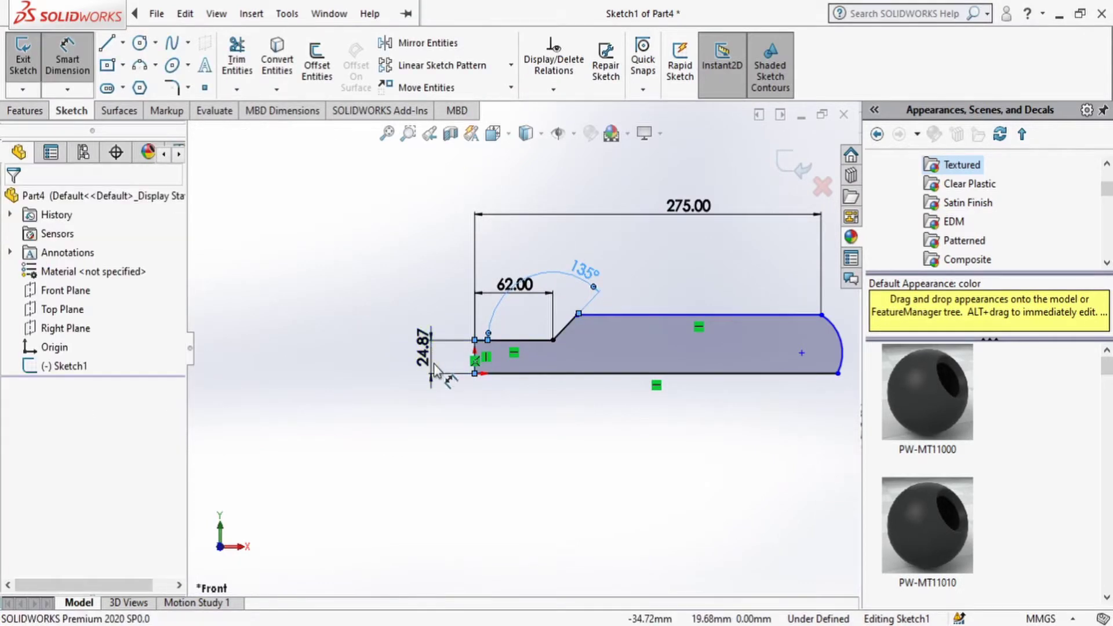
{"action": "key", "text": "alt+Tab"}
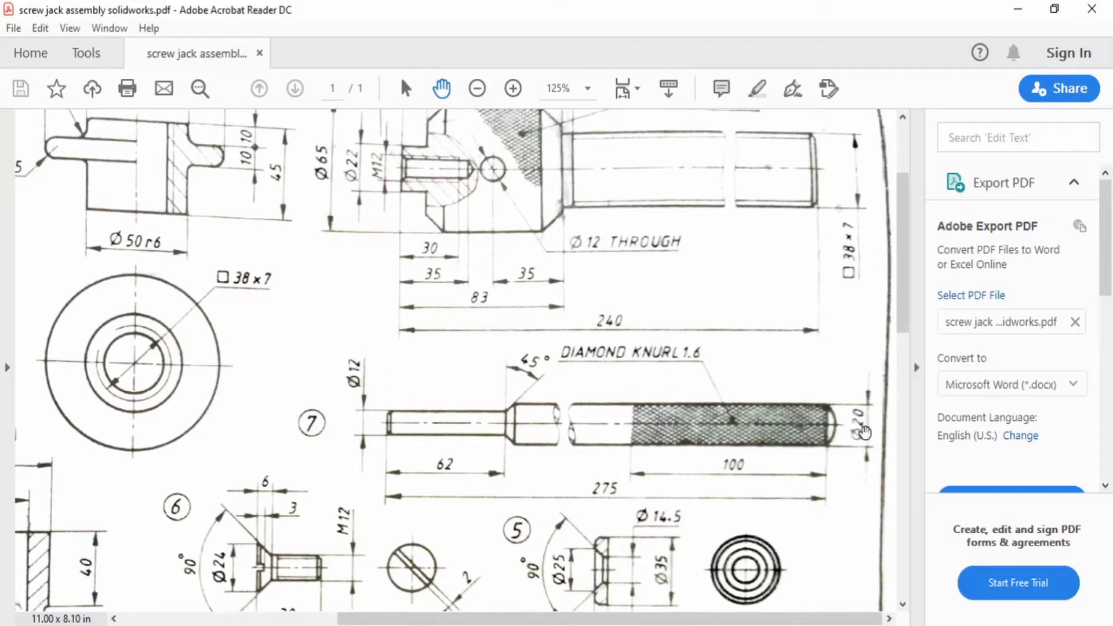
Set the left end height, then dimension the step height at 10 mm from the bottom centre line.
{"action": "key", "text": "alt+Tab"}
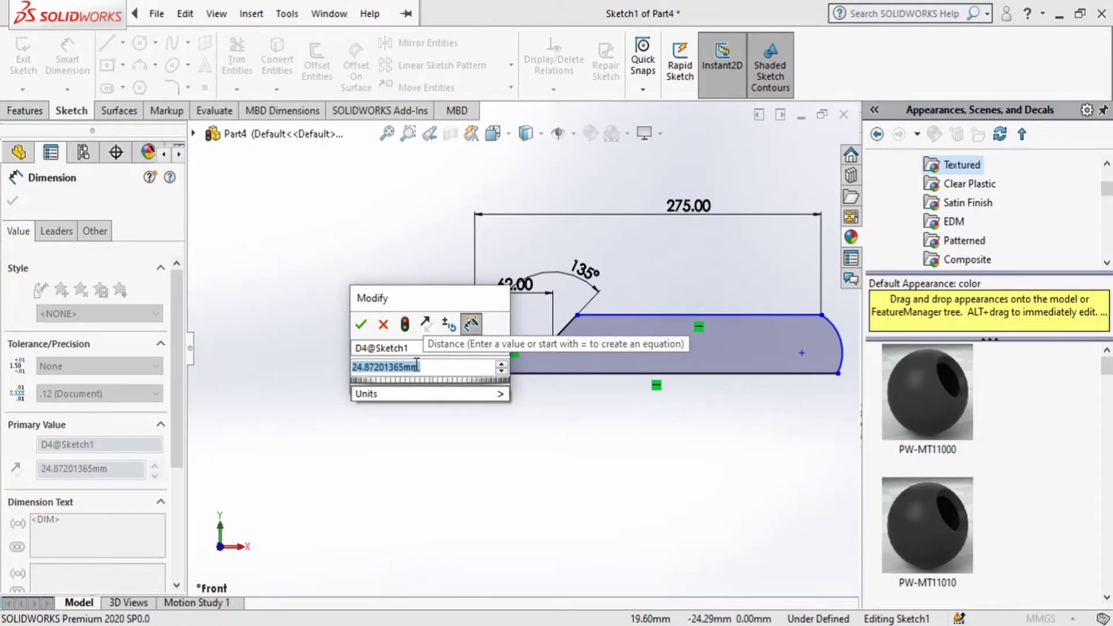
{"action": "type", "text": "8"}
{"action": "key", "text": "Escape"}
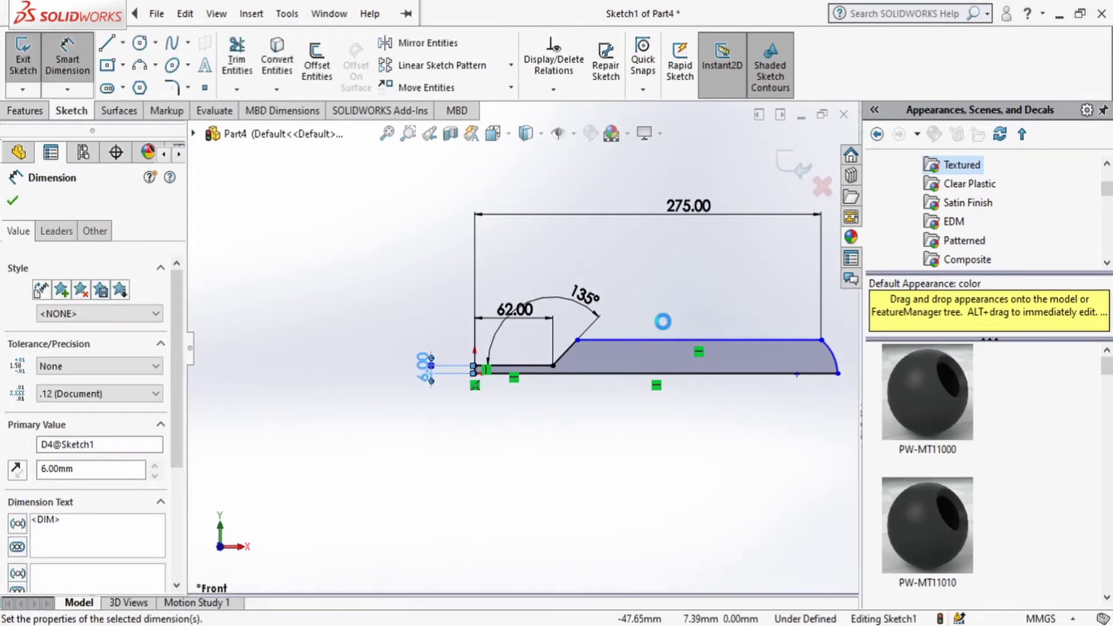
{"action": "left_click", "coordinate": [676, 374]}
{"action": "left_click", "coordinate": [576, 339]}
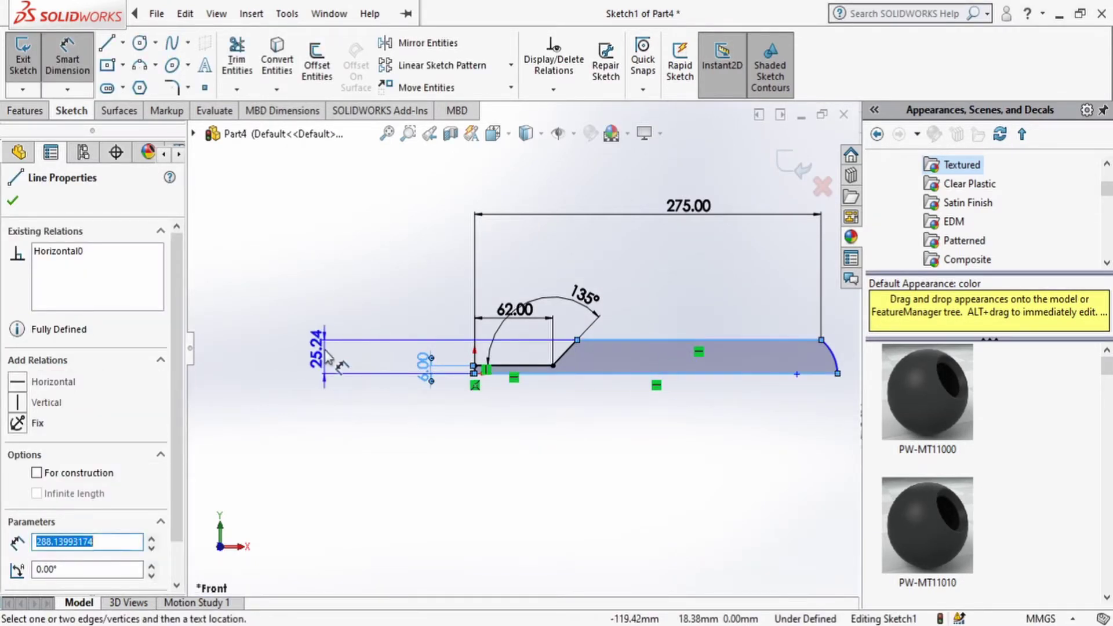
{"action": "left_click", "coordinate": [327, 350]}
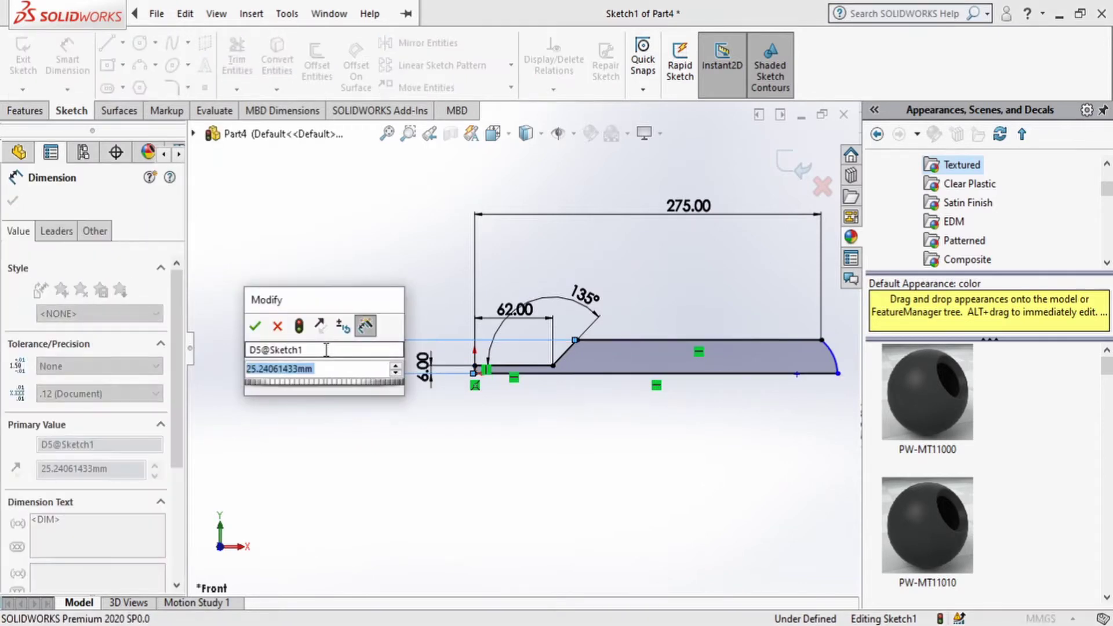
{"action": "type", "text": "10"}
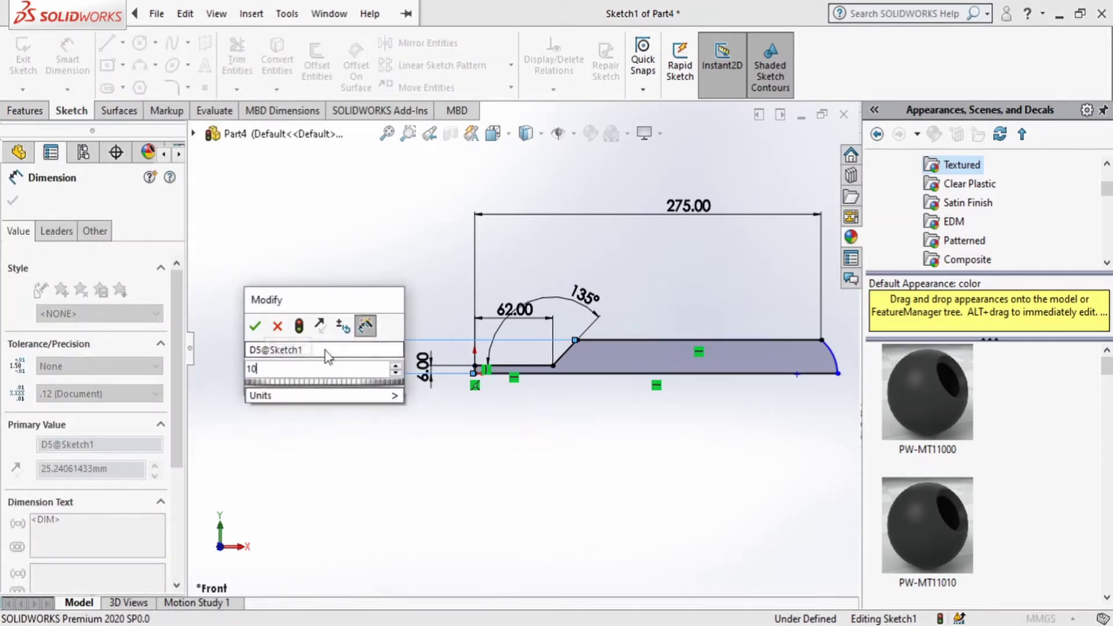
{"action": "key", "text": "Return"}
Make the arc's lower end point coincident with the bottom line.
{"action": "scroll", "coordinate": [703, 355], "scroll_direction": "up", "scroll_amount": 5}
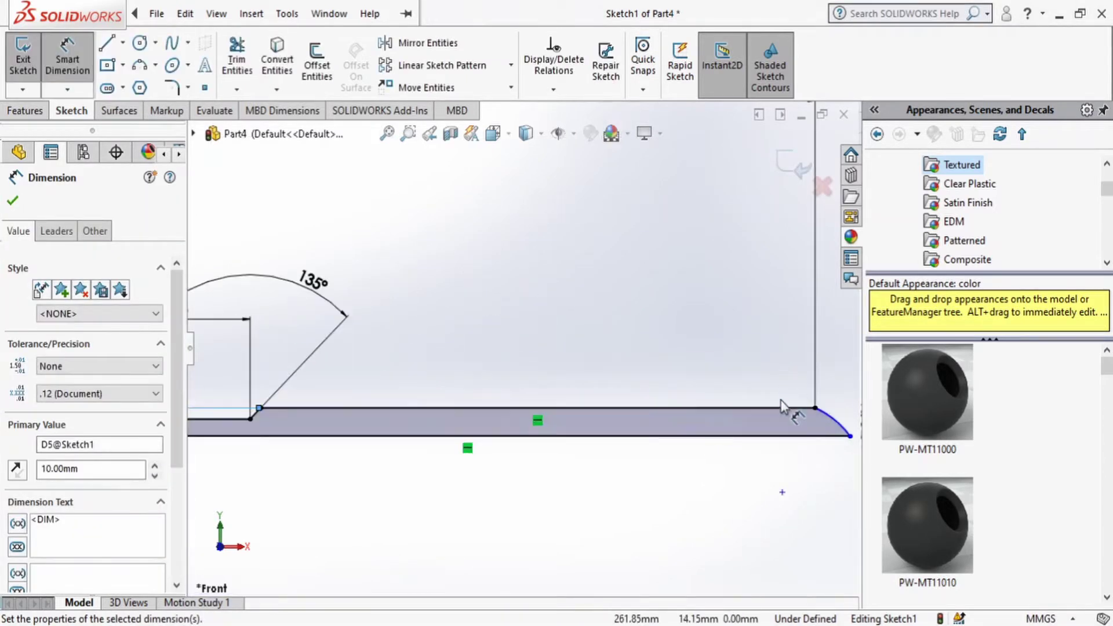
{"action": "key", "text": "Escape"}
{"action": "left_click_drag", "start_coordinate": [854, 447], "coordinate": [817, 454]}
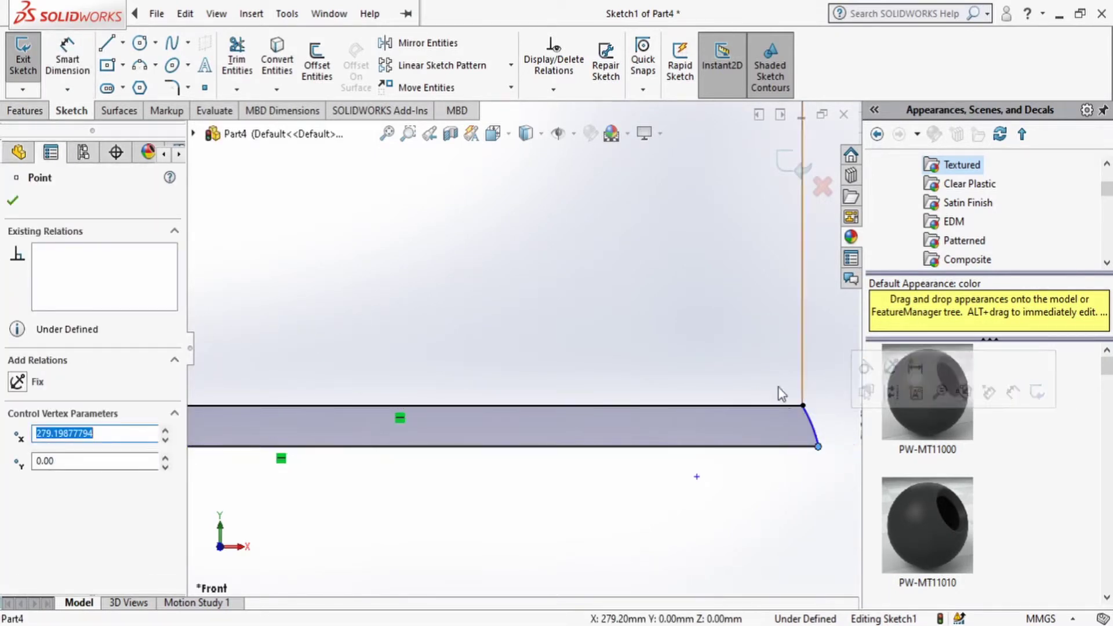
{"action": "left_click", "coordinate": [697, 476]}
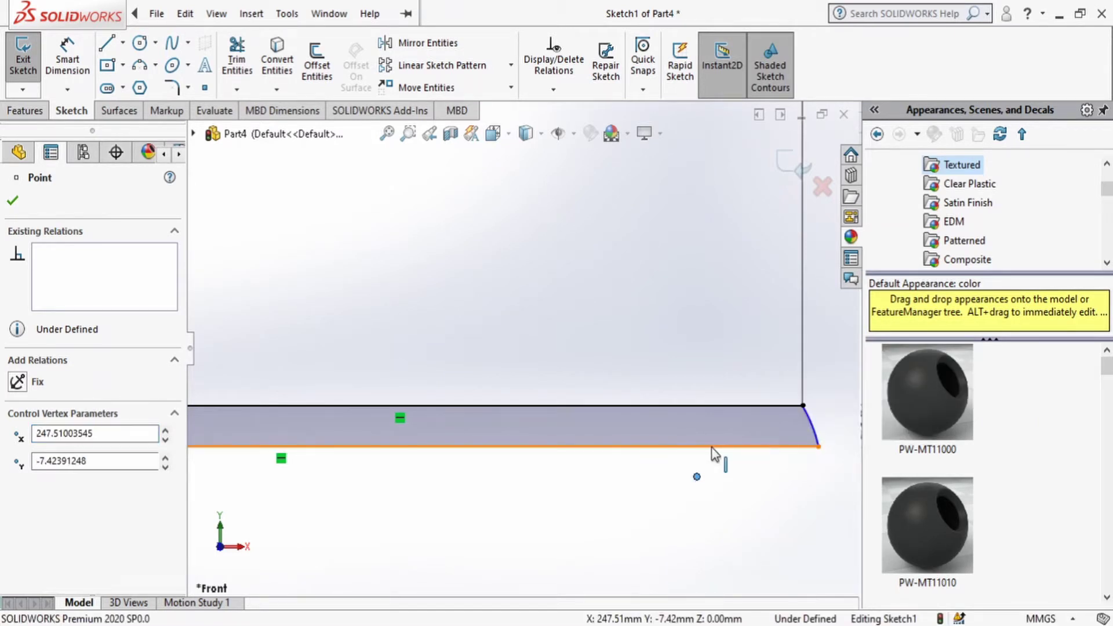
{"action": "left_click", "coordinate": [712, 447], "text": "ctrl"}
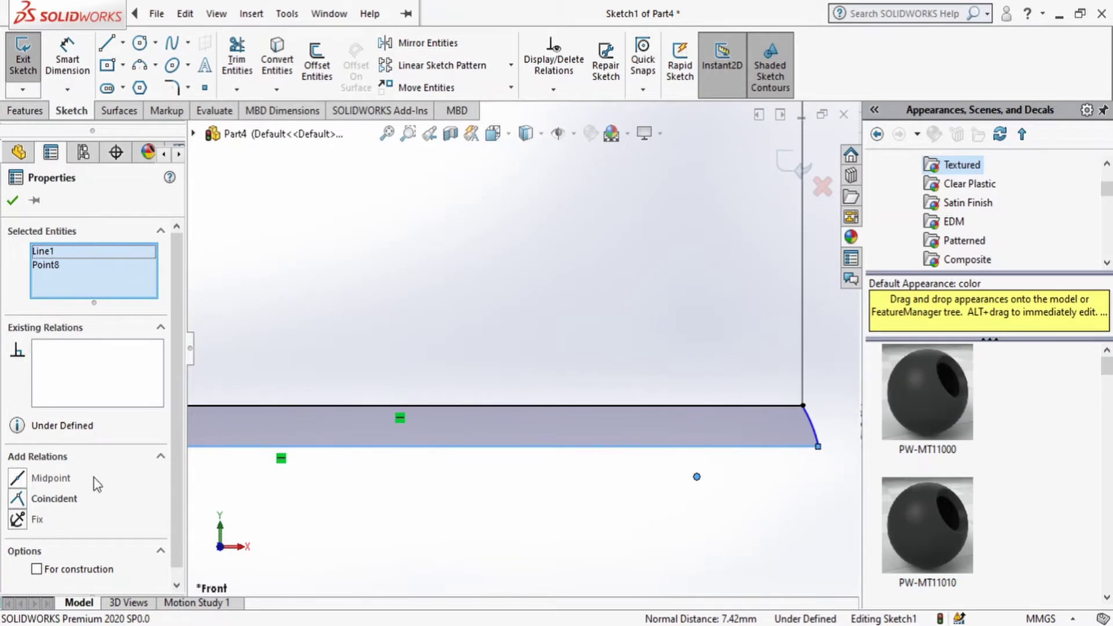
{"action": "left_click", "coordinate": [18, 498]}
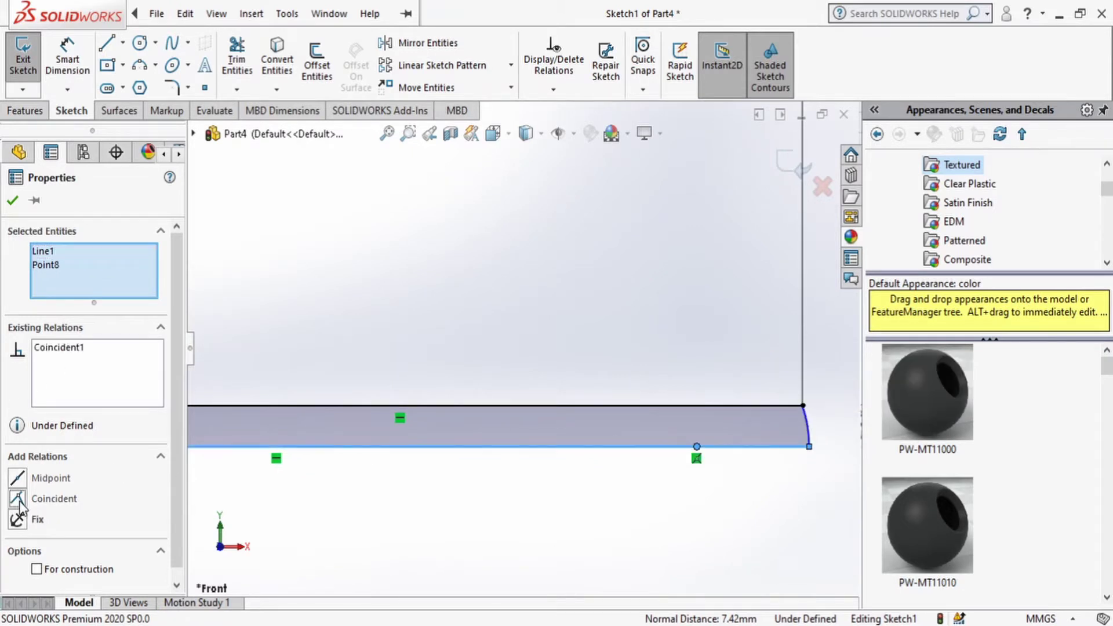
{"action": "left_click", "coordinate": [12, 199]}
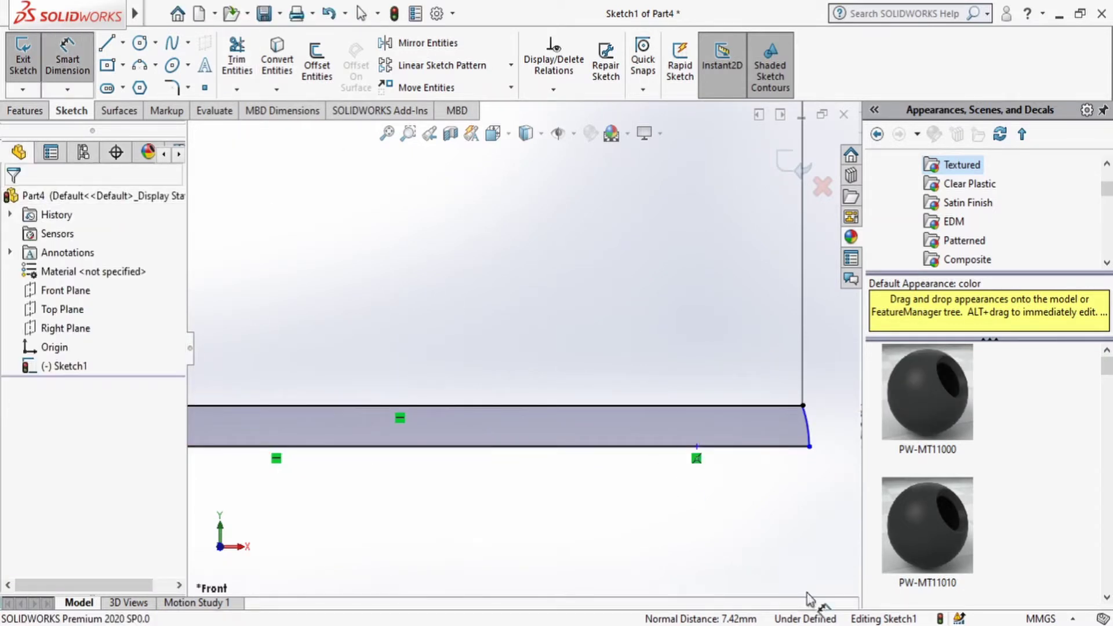
Dimension the end arc with a 35 mm radius.
{"action": "left_click", "coordinate": [806, 432]}
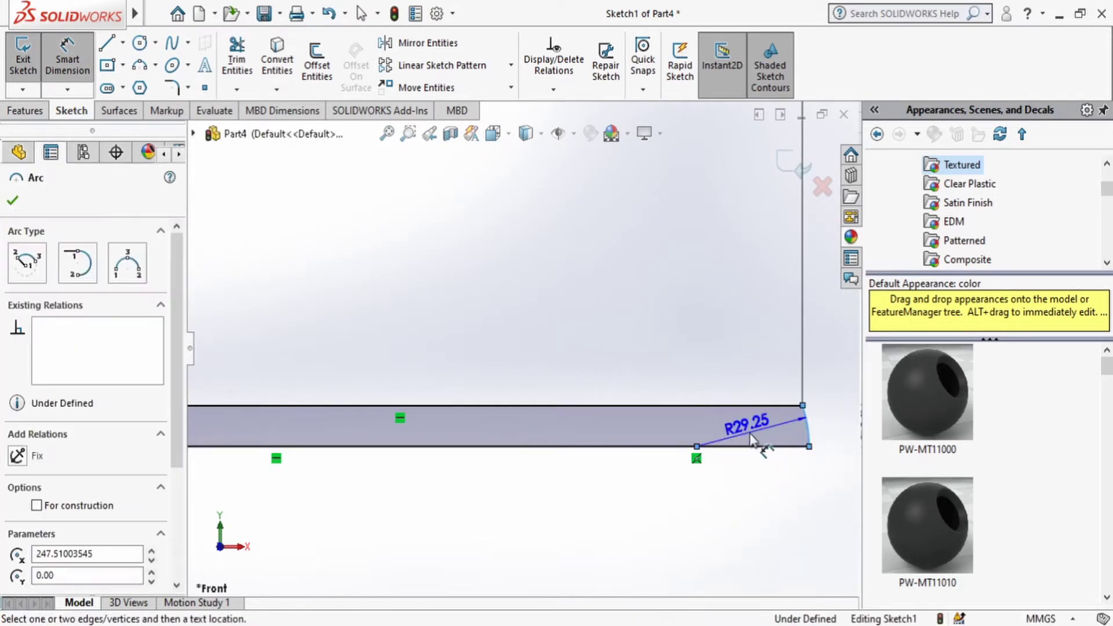
{"action": "left_click", "coordinate": [764, 441]}
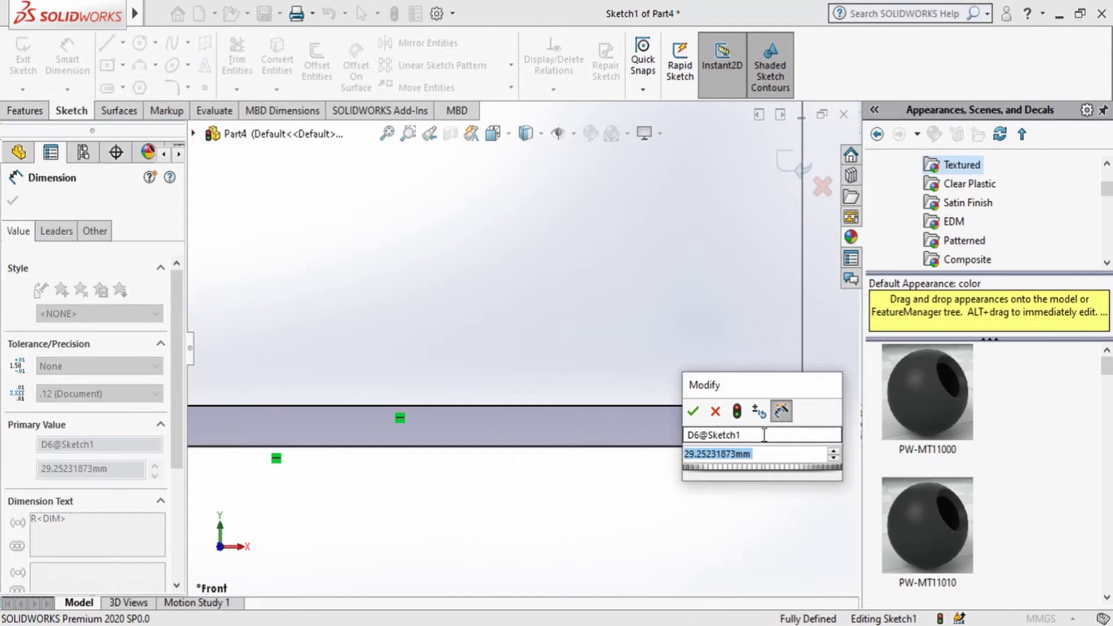
{"action": "type", "text": "35"}
{"action": "key", "text": "Return"}
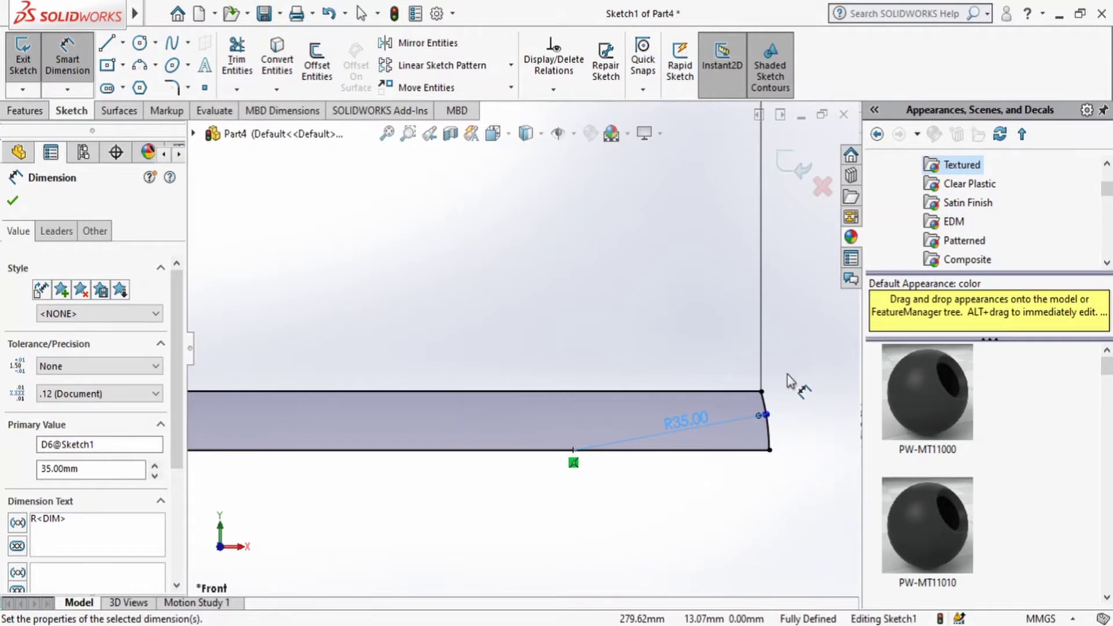
{"action": "key", "text": "Escape"}
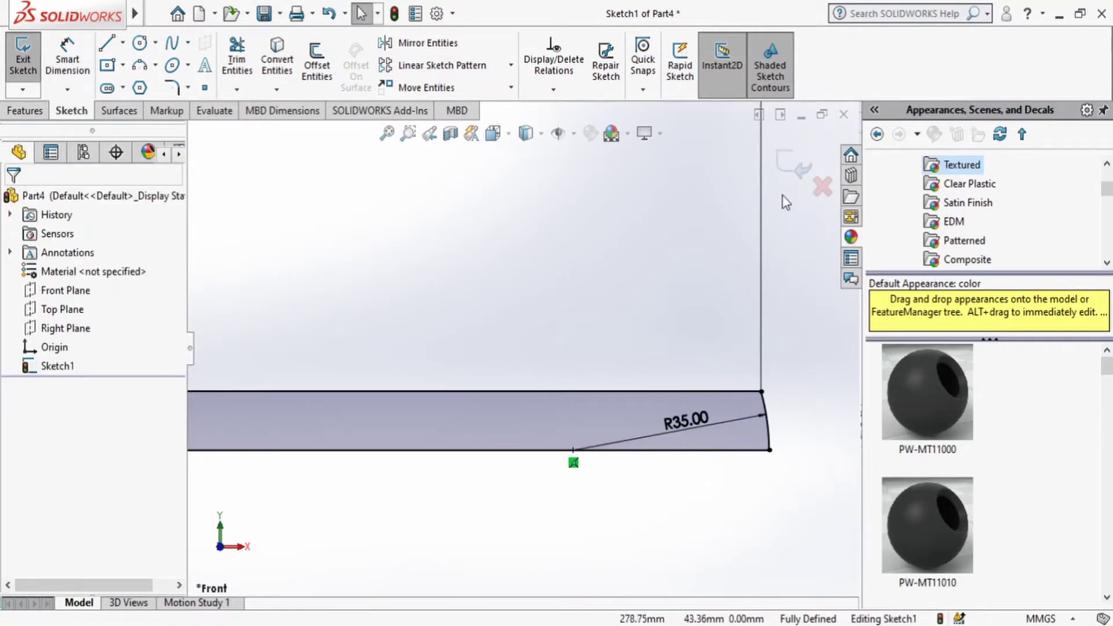
Exit the sketch and revolve the closed profile about the bottom line into a solid shaft.
{"action": "left_click", "coordinate": [789, 159]}
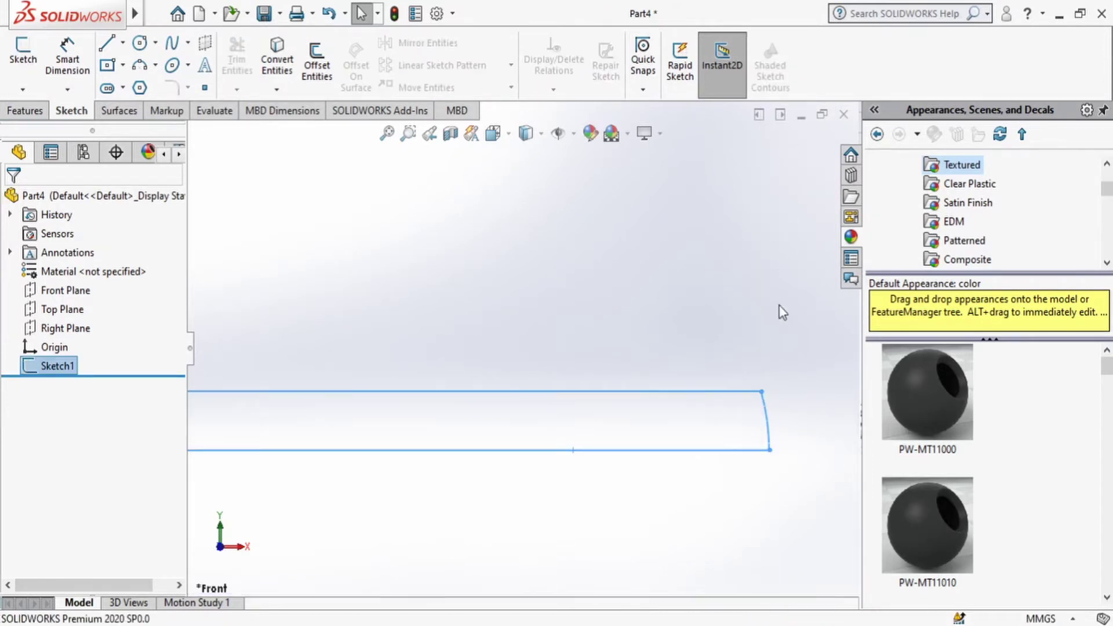
{"action": "scroll", "coordinate": [583, 305], "scroll_direction": "up", "scroll_amount": 5}
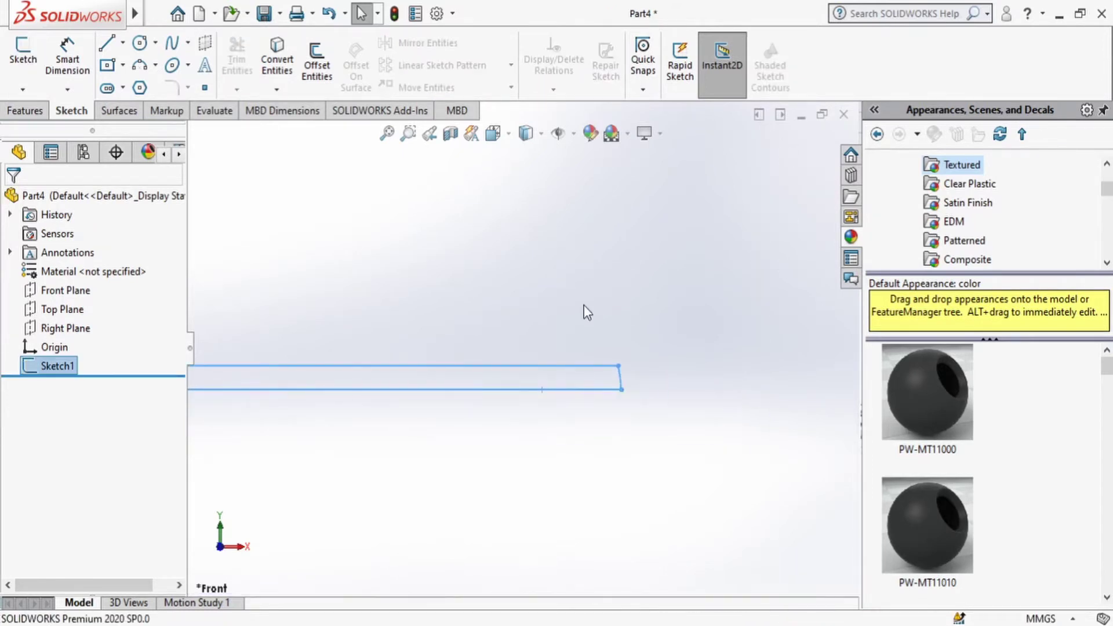
{"action": "left_click", "coordinate": [43, 112]}
{"action": "middle_click_drag", "start_coordinate": [491, 238], "coordinate": [446, 284]}
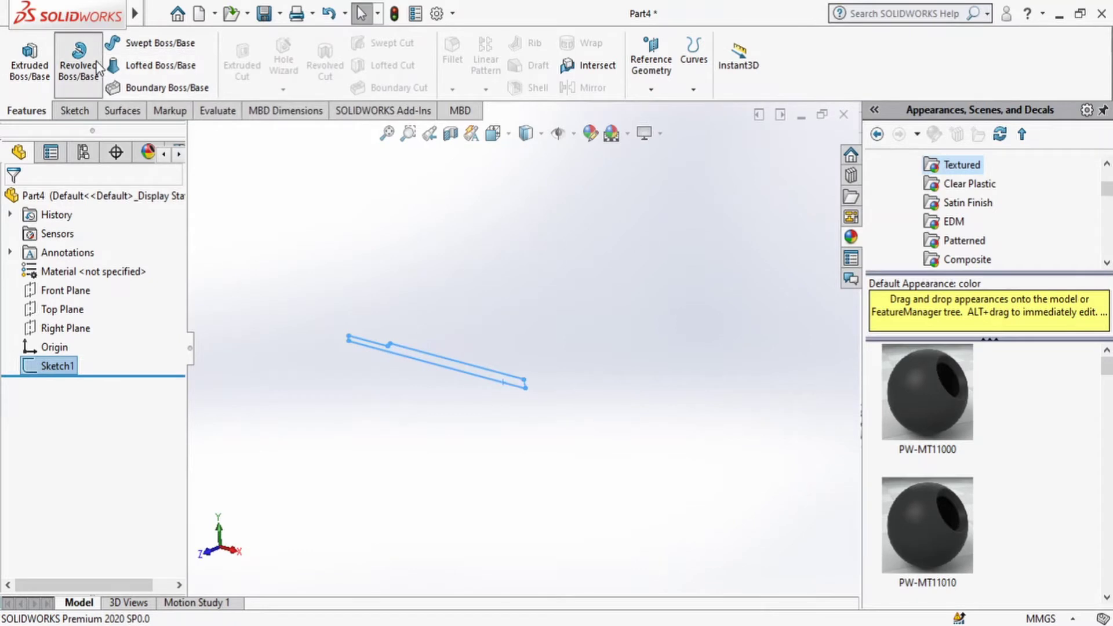
{"action": "left_click", "coordinate": [79, 68]}
{"action": "scroll", "coordinate": [400, 358], "scroll_direction": "down", "scroll_amount": 3}
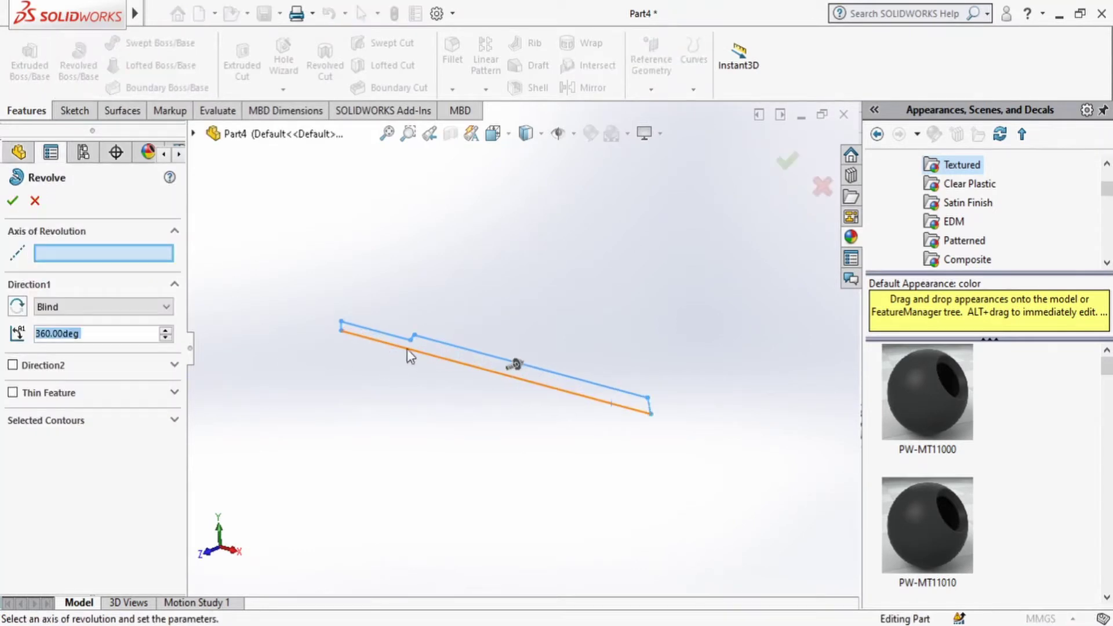
{"action": "left_click", "coordinate": [113, 424]}
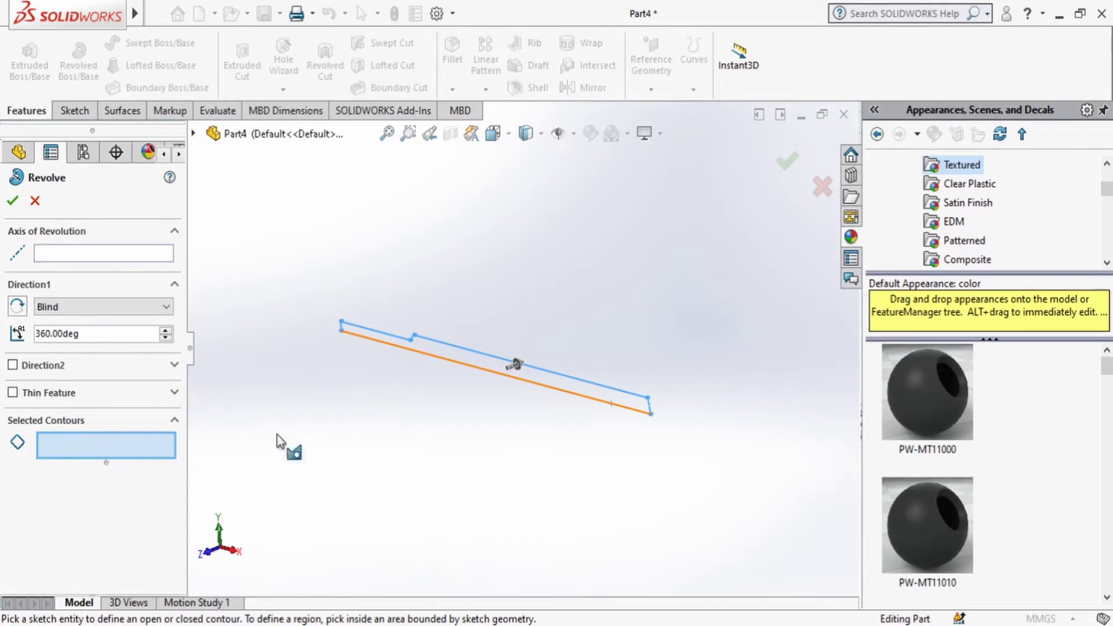
{"action": "left_click", "coordinate": [493, 367]}
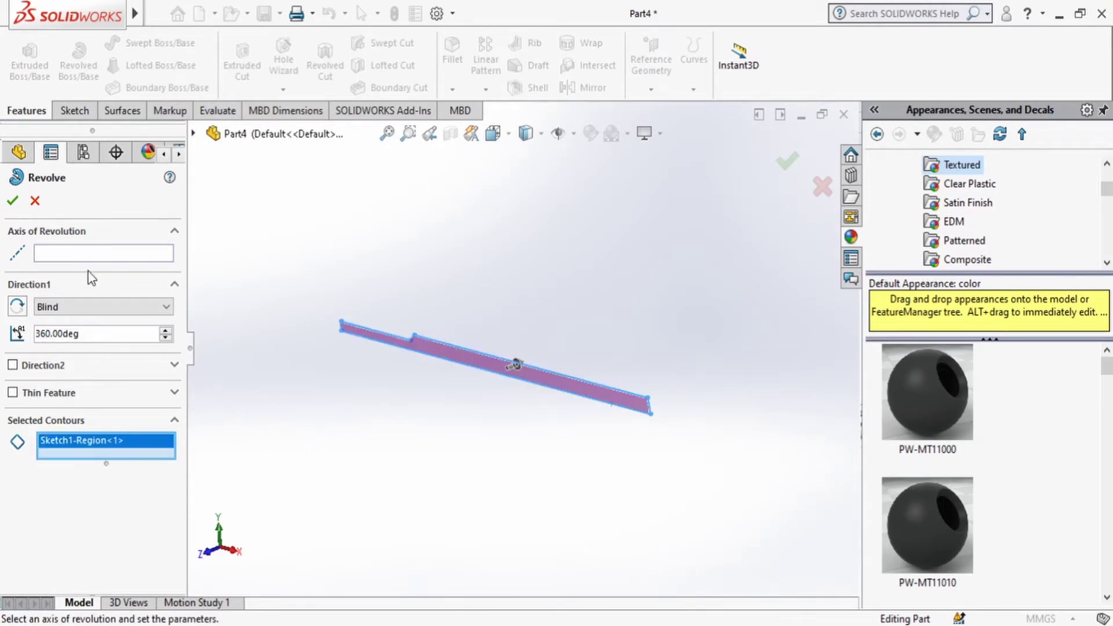
{"action": "left_click", "coordinate": [92, 253]}
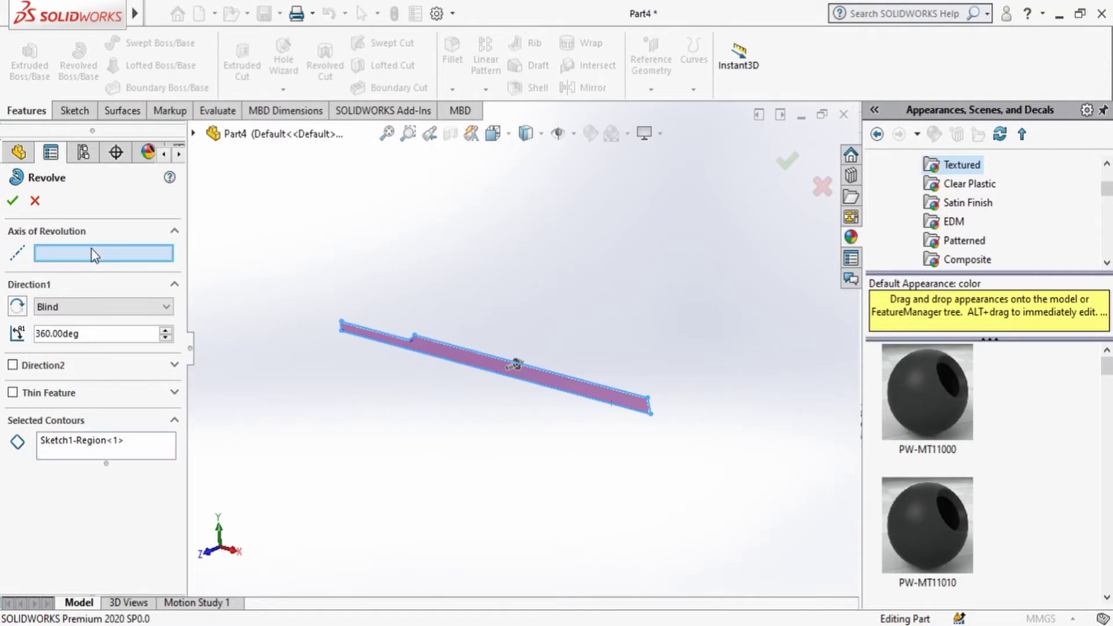
{"action": "left_click", "coordinate": [415, 358]}
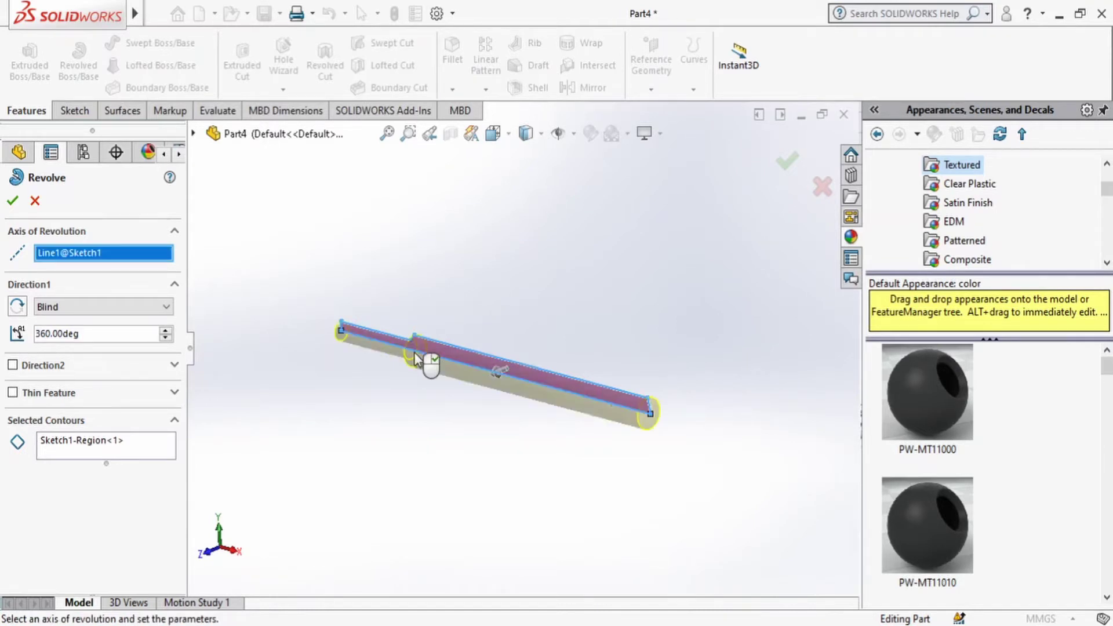
{"action": "left_click", "coordinate": [14, 199]}
Fit the shaft in a front view and orbit it to an oblique 3D angle.
{"action": "middle_click_drag", "start_coordinate": [622, 333], "coordinate": [444, 421]}
{"action": "scroll", "coordinate": [342, 447], "scroll_direction": "down", "scroll_amount": 5}
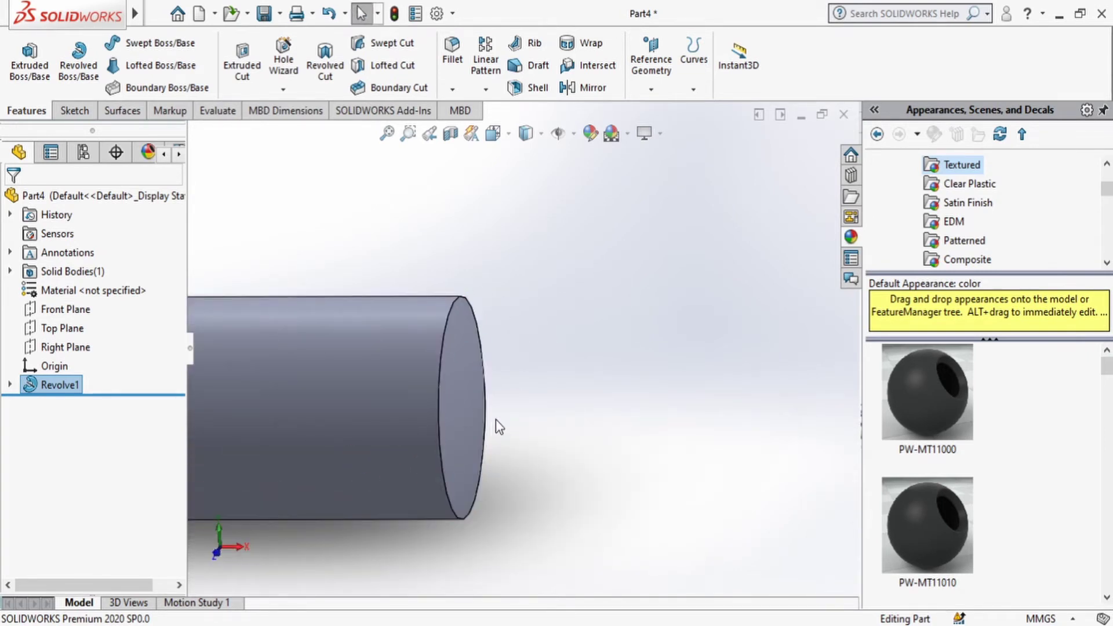
{"action": "scroll", "coordinate": [548, 382], "scroll_direction": "up", "scroll_amount": 8}
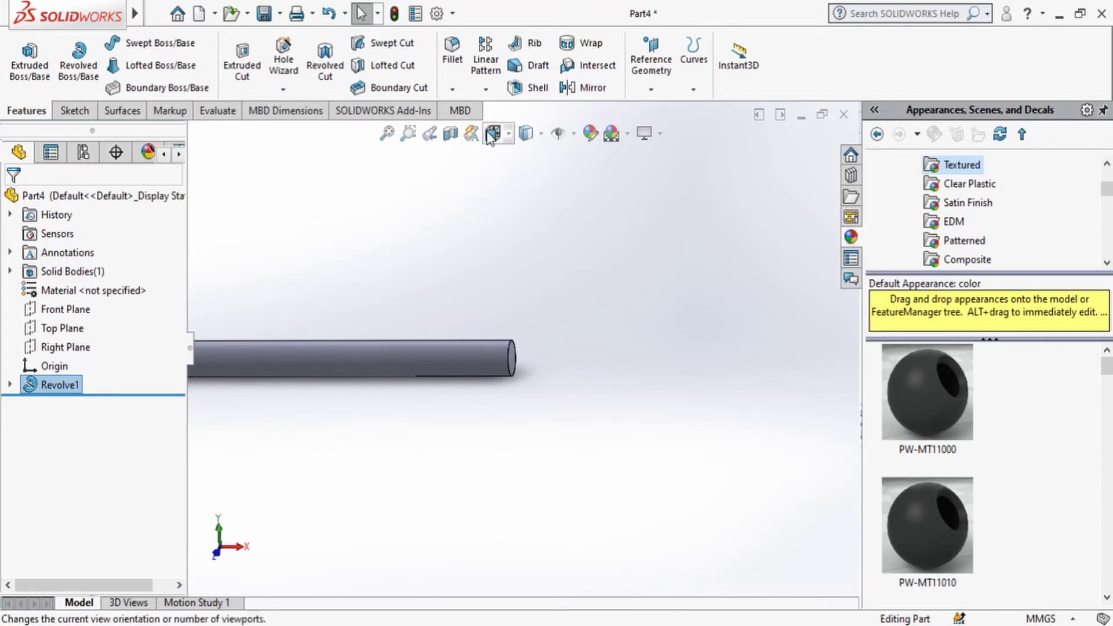
{"action": "left_click", "coordinate": [526, 133]}
{"action": "left_click", "coordinate": [484, 382]}
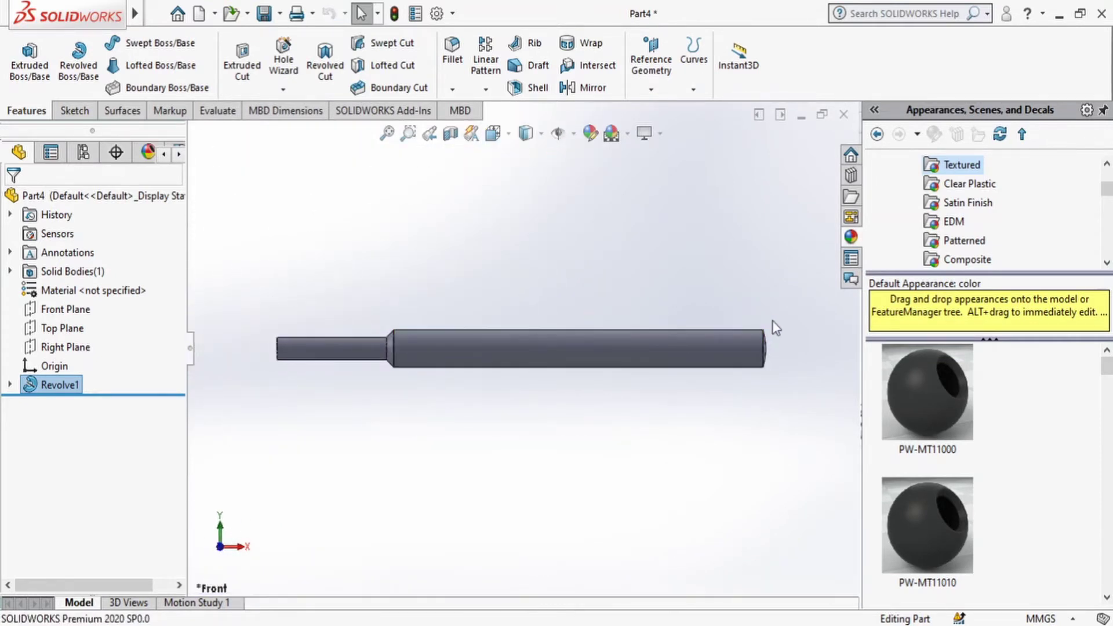
{"action": "middle_click_drag", "start_coordinate": [355, 253], "coordinate": [394, 432]}
{"action": "key", "text": "alt+Tab"}
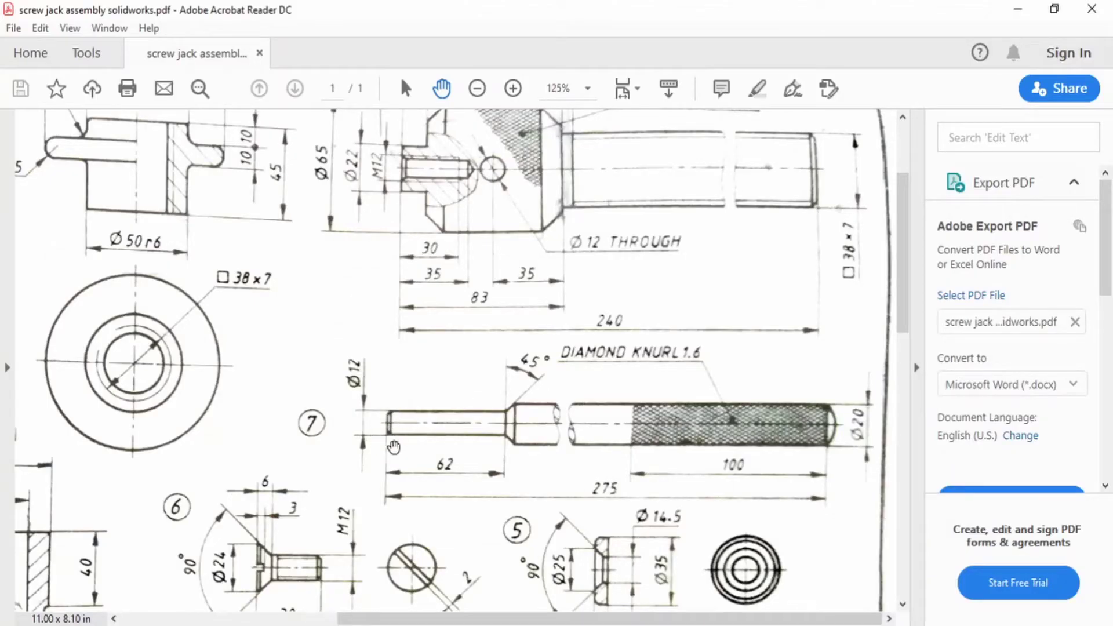
{"action": "scroll", "coordinate": [570, 459], "scroll_direction": "down", "scroll_amount": 5}
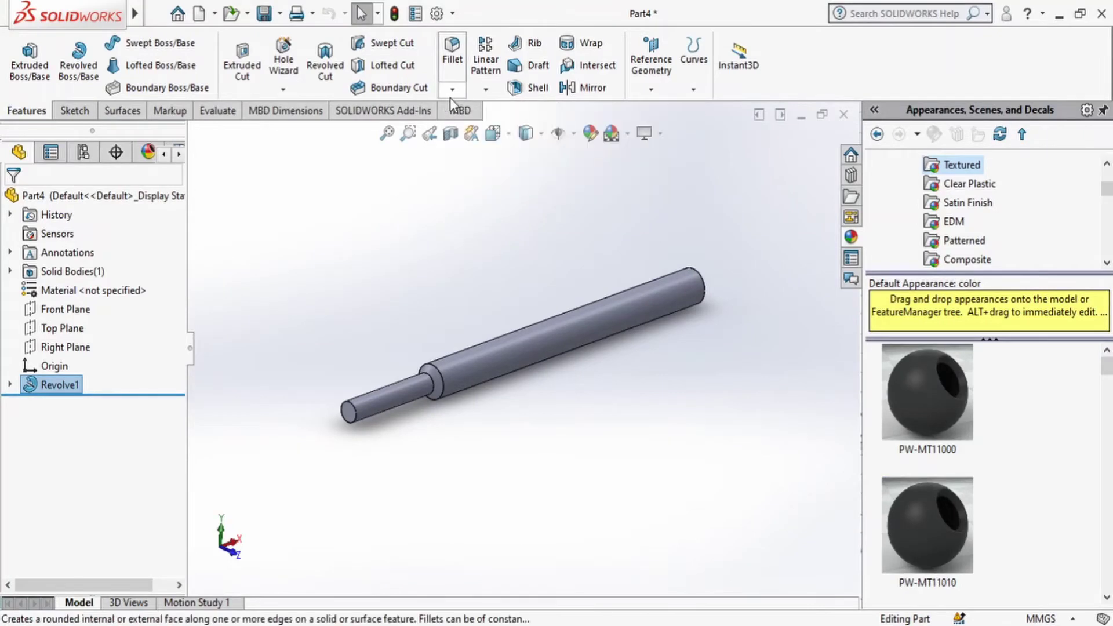
Chamfer the thin shaft end's edge 1 mm at 45°.
{"action": "left_click", "coordinate": [451, 92]}
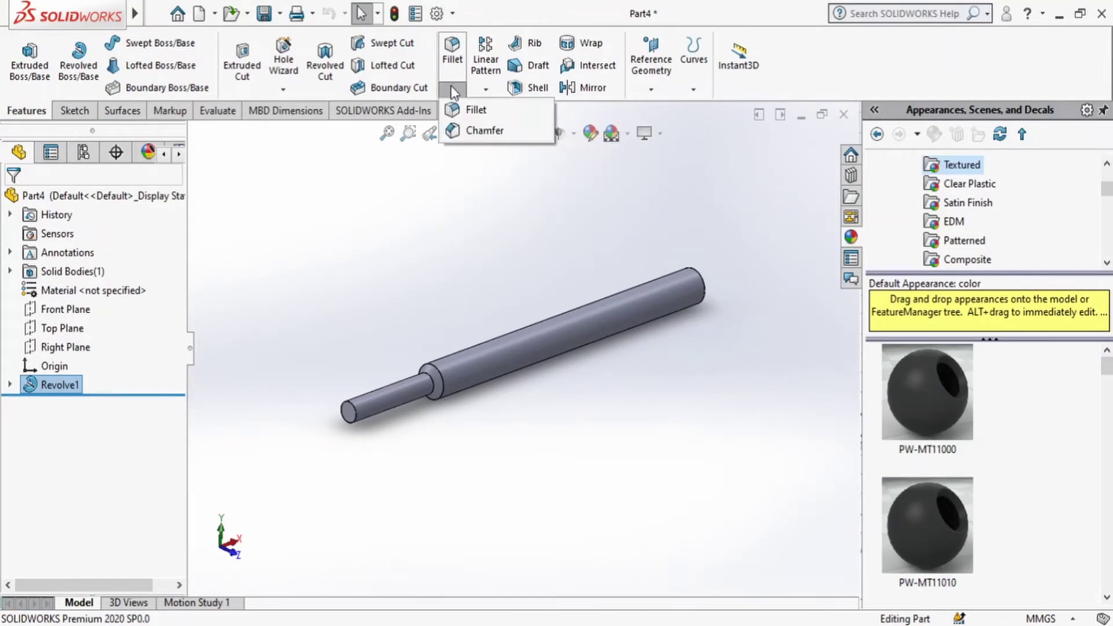
{"action": "left_click", "coordinate": [455, 137]}
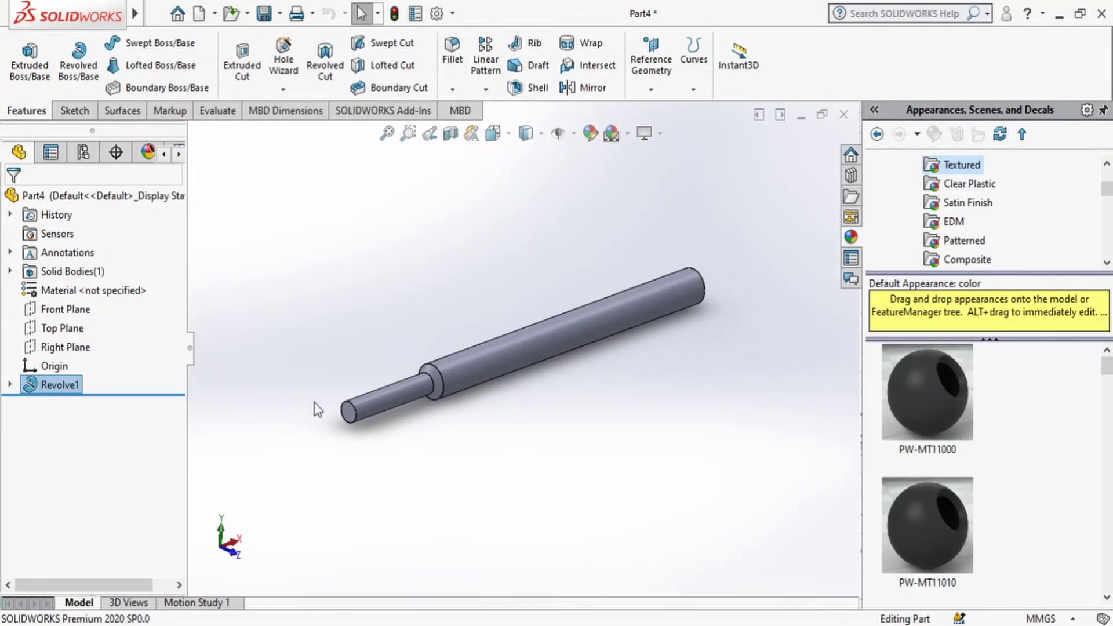
{"action": "left_click", "coordinate": [351, 410]}
{"action": "left_click", "coordinate": [82, 548]}
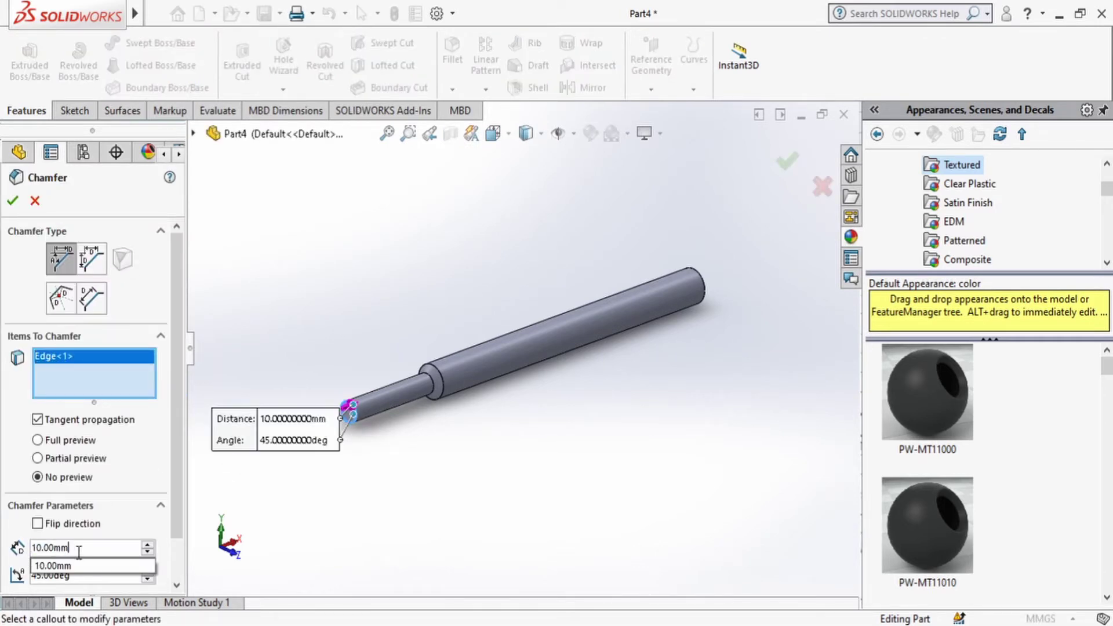
{"action": "type", "text": "1"}
{"action": "key", "text": "Return"}
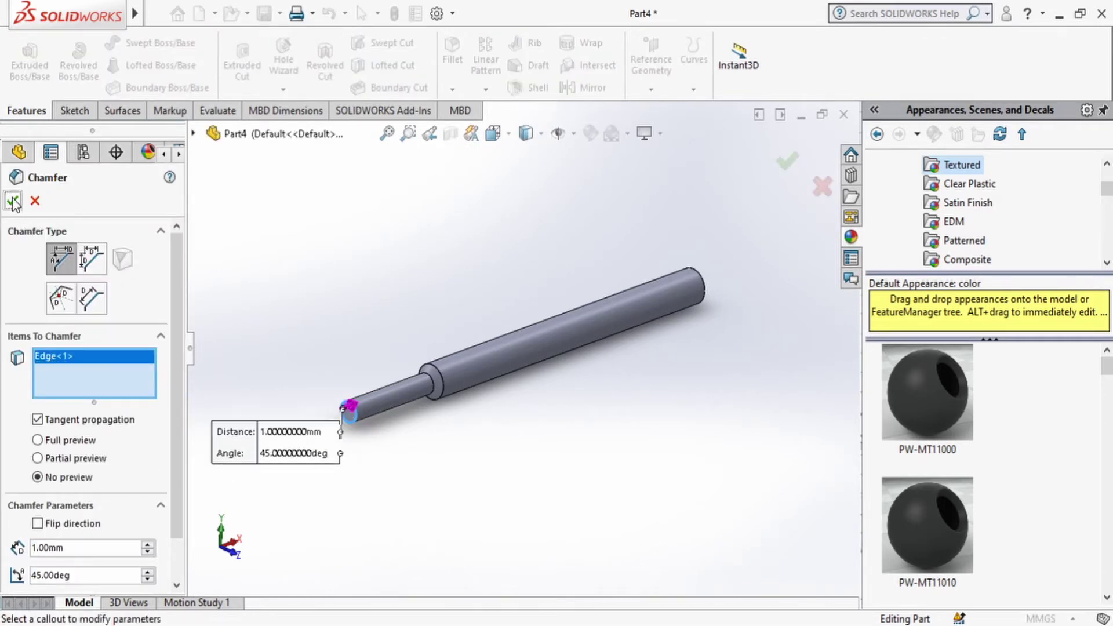
{"action": "left_click", "coordinate": [13, 202]}
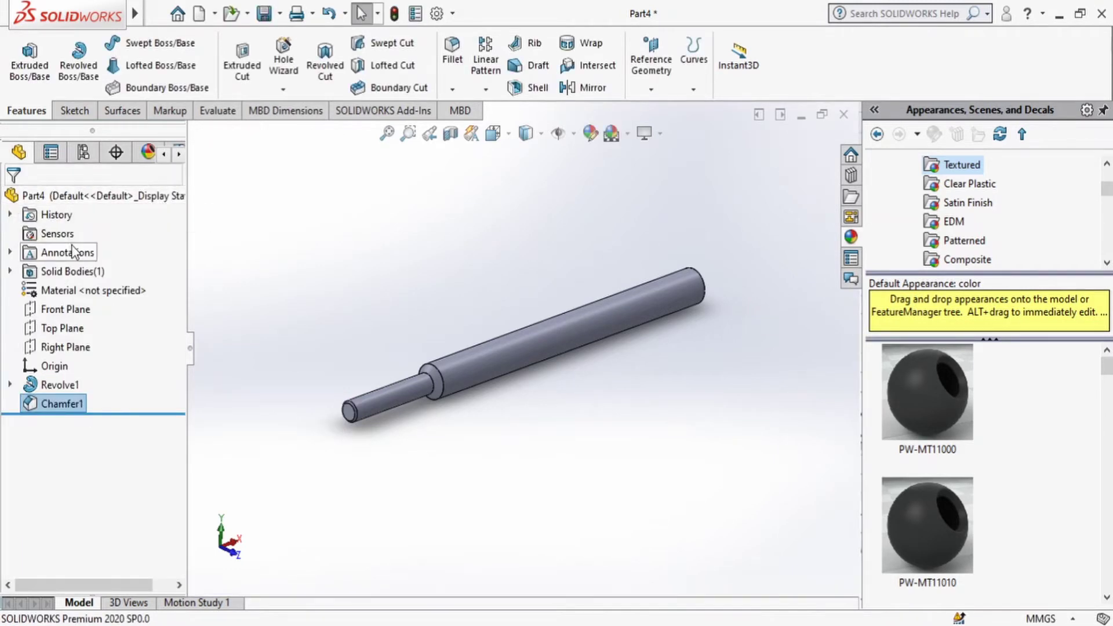
Bring up the part's material options, then pan the assembly drawing to show the parts list.
{"action": "right_click", "coordinate": [58, 290]}
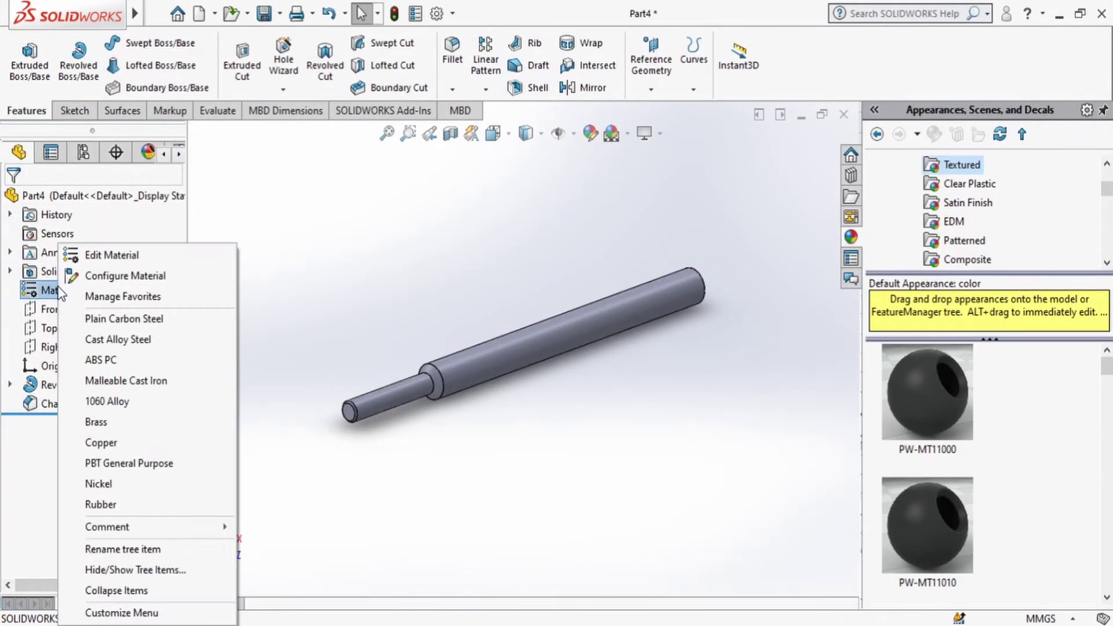
{"action": "key", "text": "Escape"}
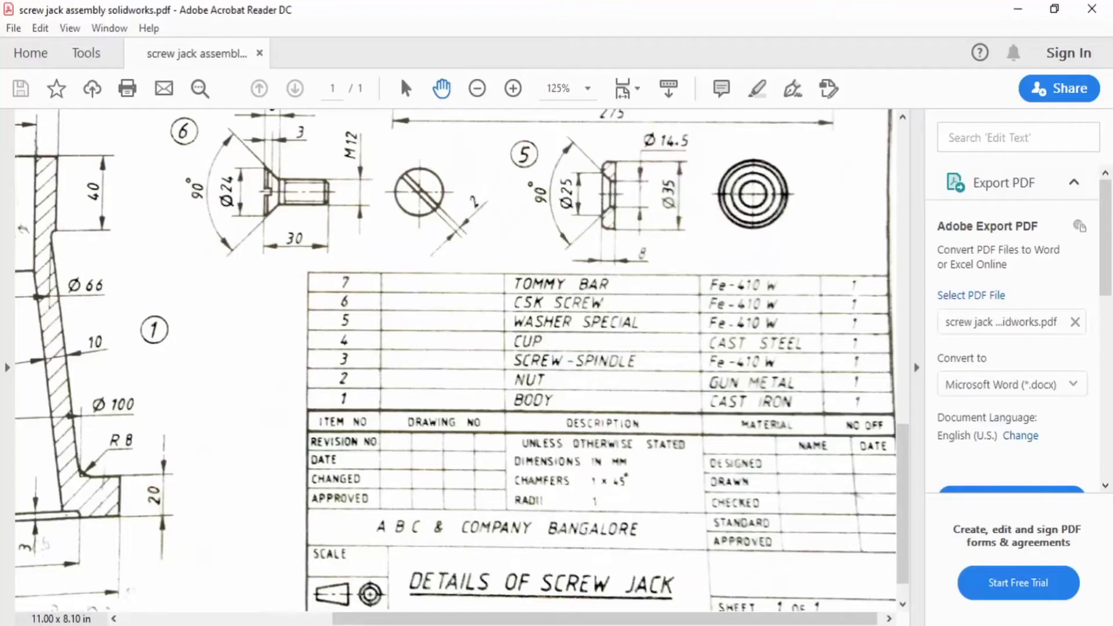
{"action": "left_click_drag", "start_coordinate": [508, 368], "coordinate": [514, 426]}
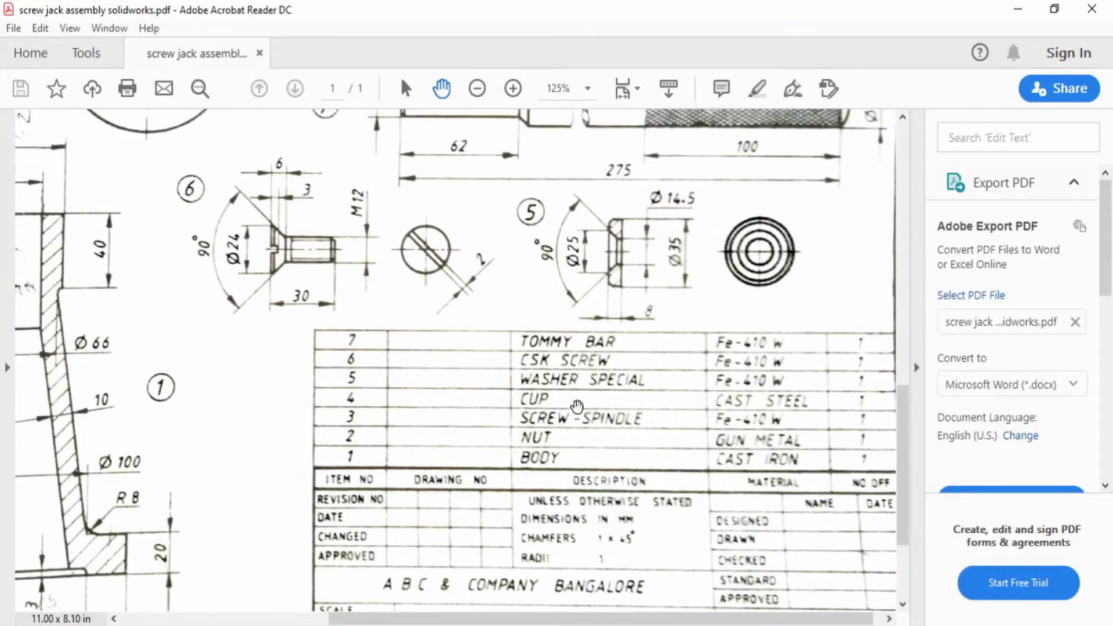
{"action": "left_click_drag", "start_coordinate": [743, 352], "coordinate": [730, 353]}
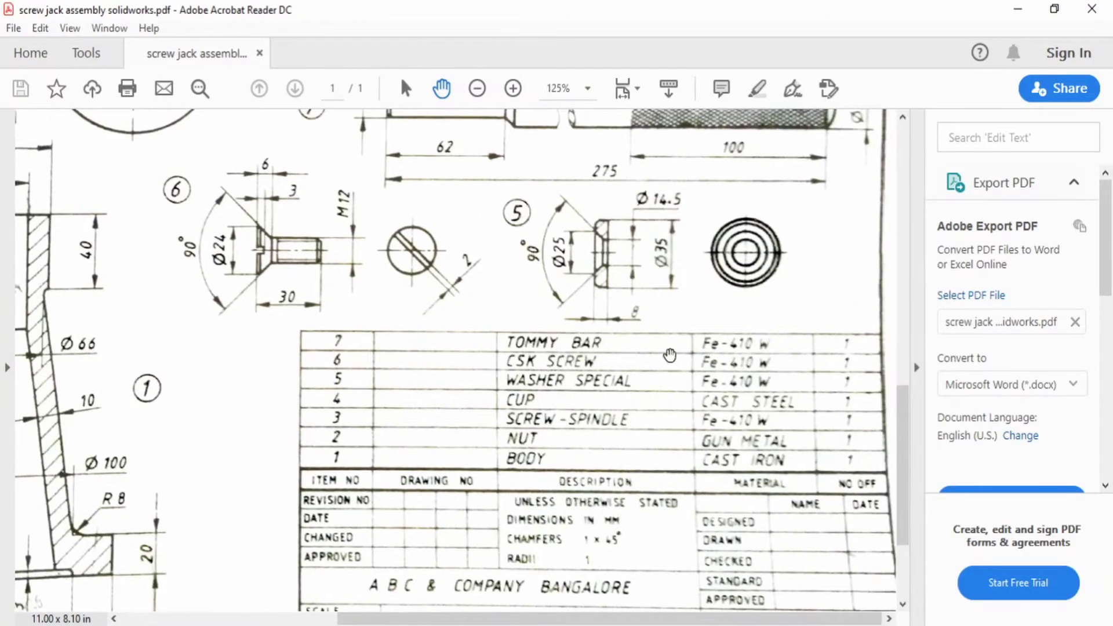
Apply Fe-410 W from Custom Materials > Metal to the part and close the library.
{"action": "left_click", "coordinate": [555, 609]}
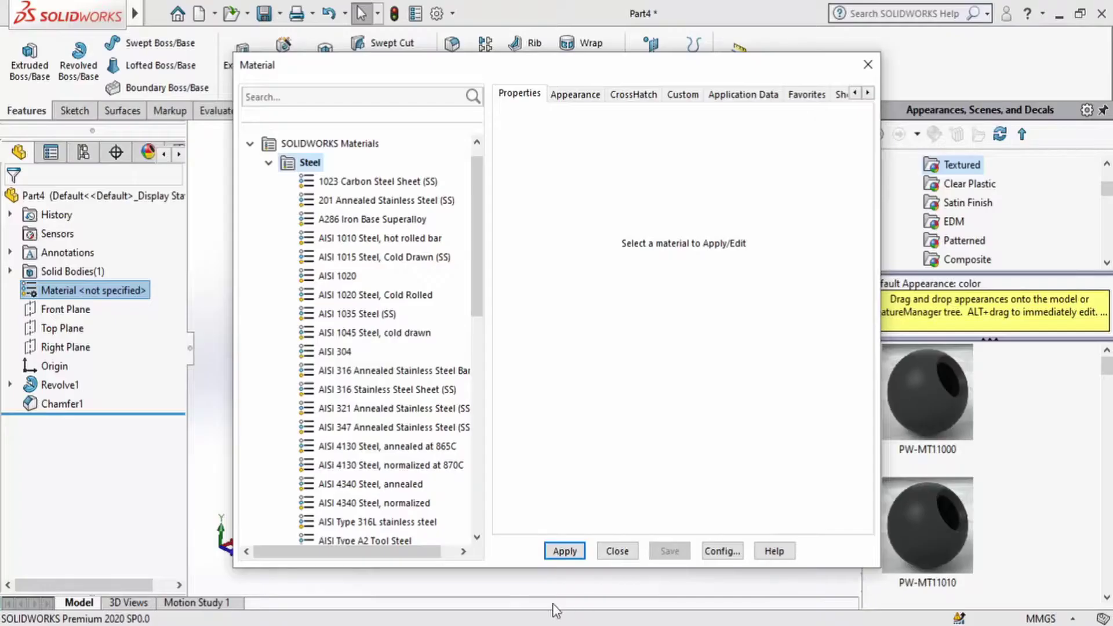
{"action": "left_click", "coordinate": [270, 164]}
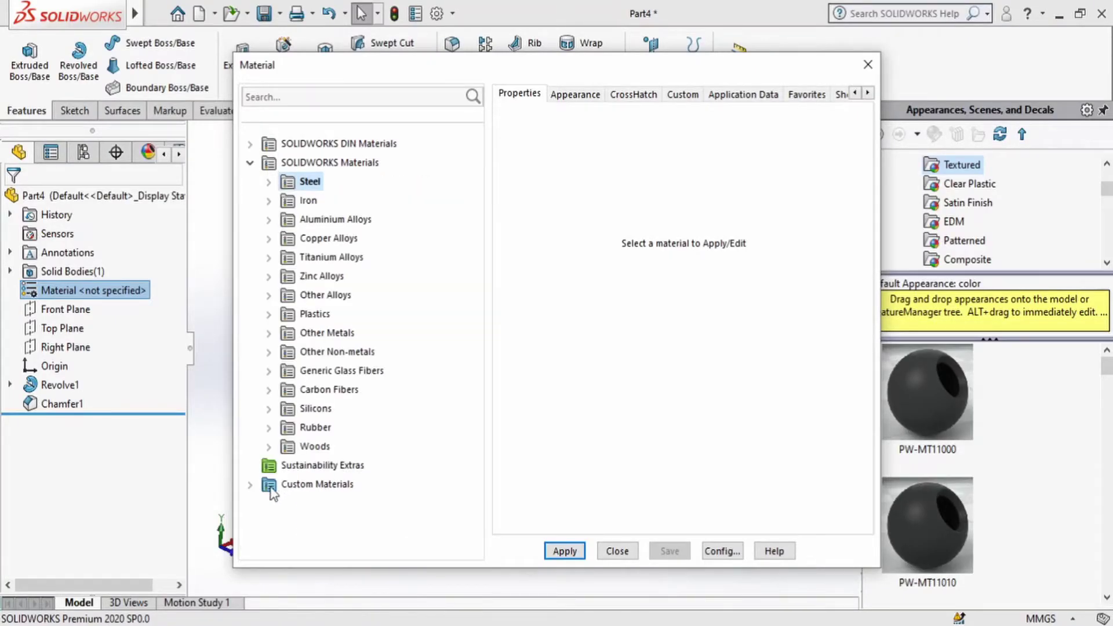
{"action": "left_click", "coordinate": [250, 484]}
{"action": "left_click", "coordinate": [272, 523]}
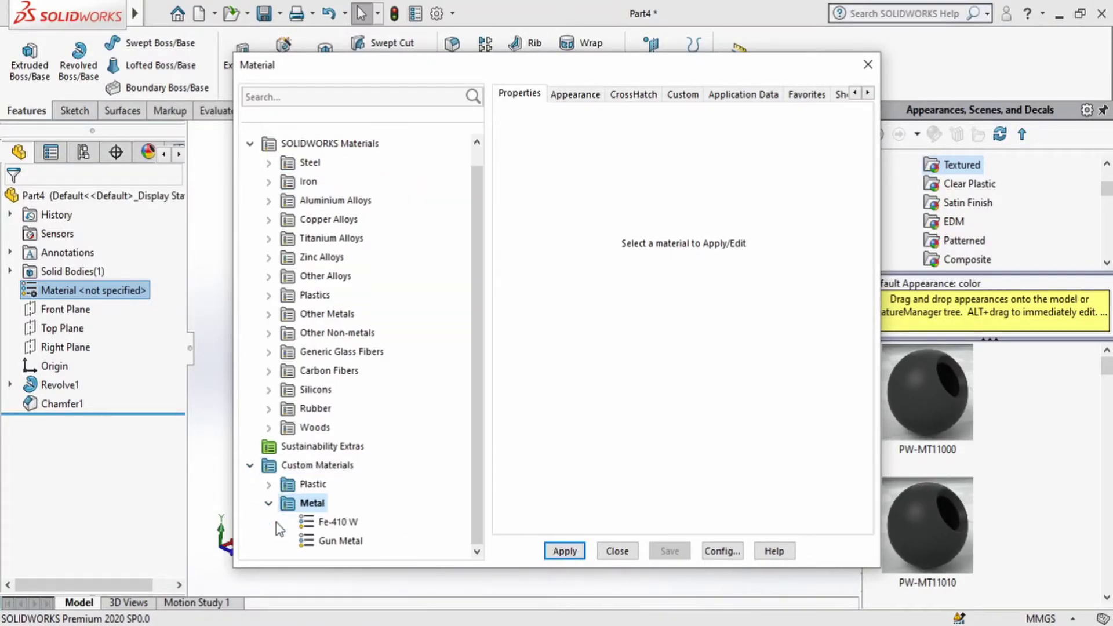
{"action": "left_click", "coordinate": [320, 523]}
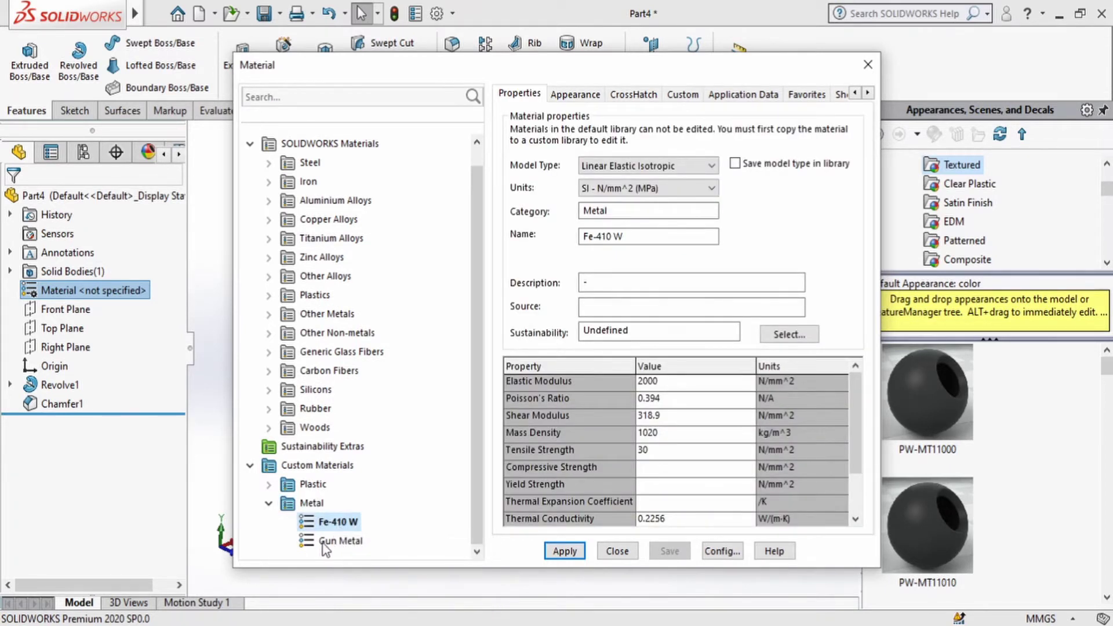
{"action": "left_click", "coordinate": [338, 544]}
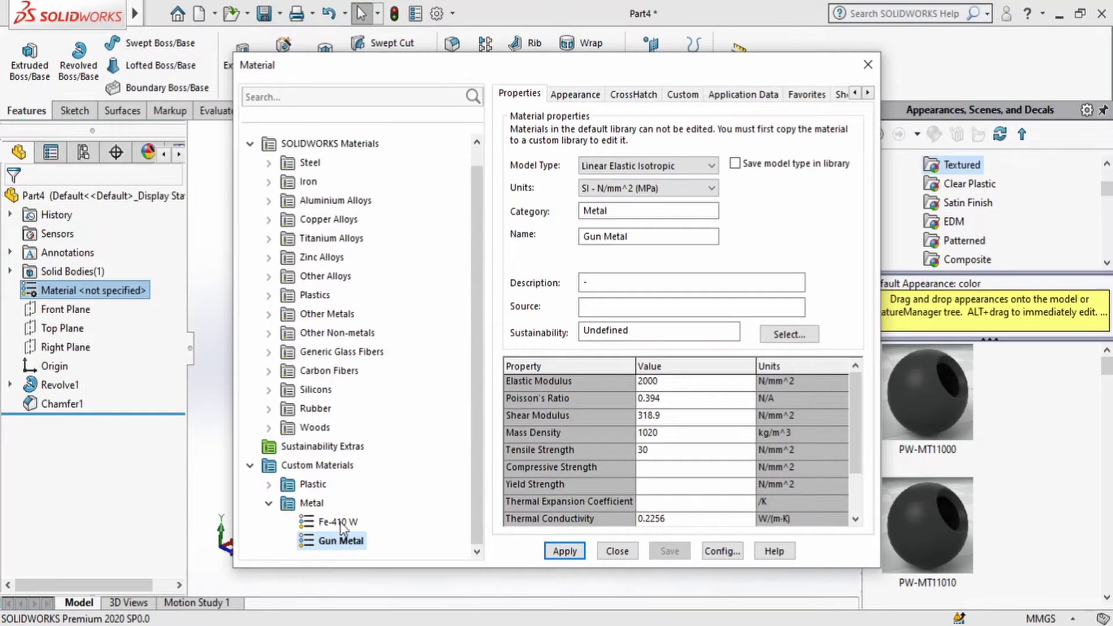
{"action": "left_click", "coordinate": [343, 526]}
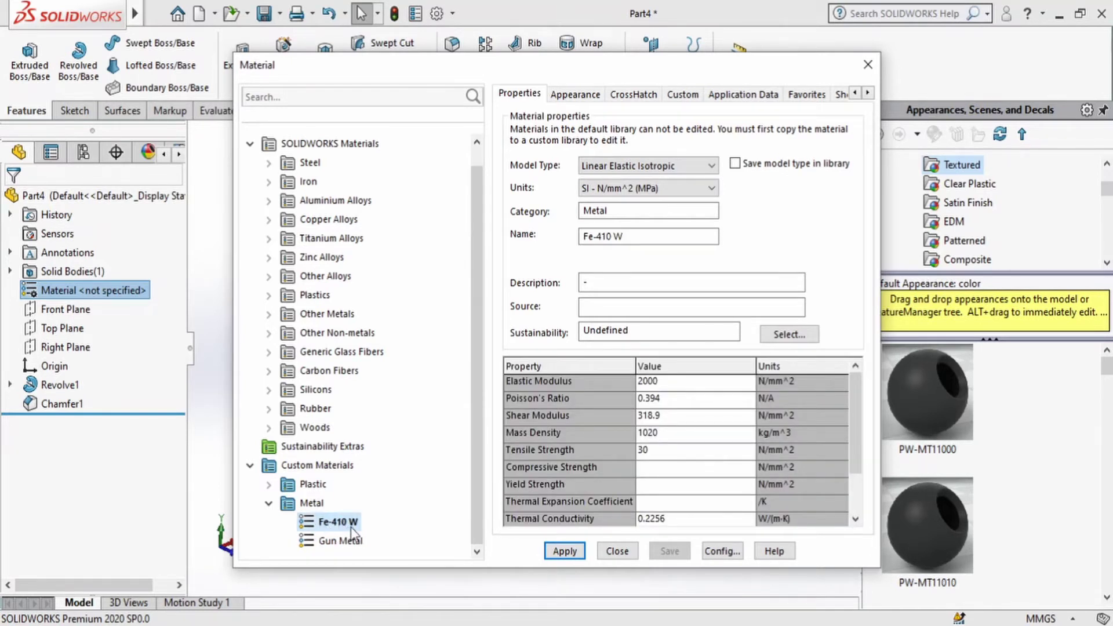
{"action": "left_click", "coordinate": [565, 551]}
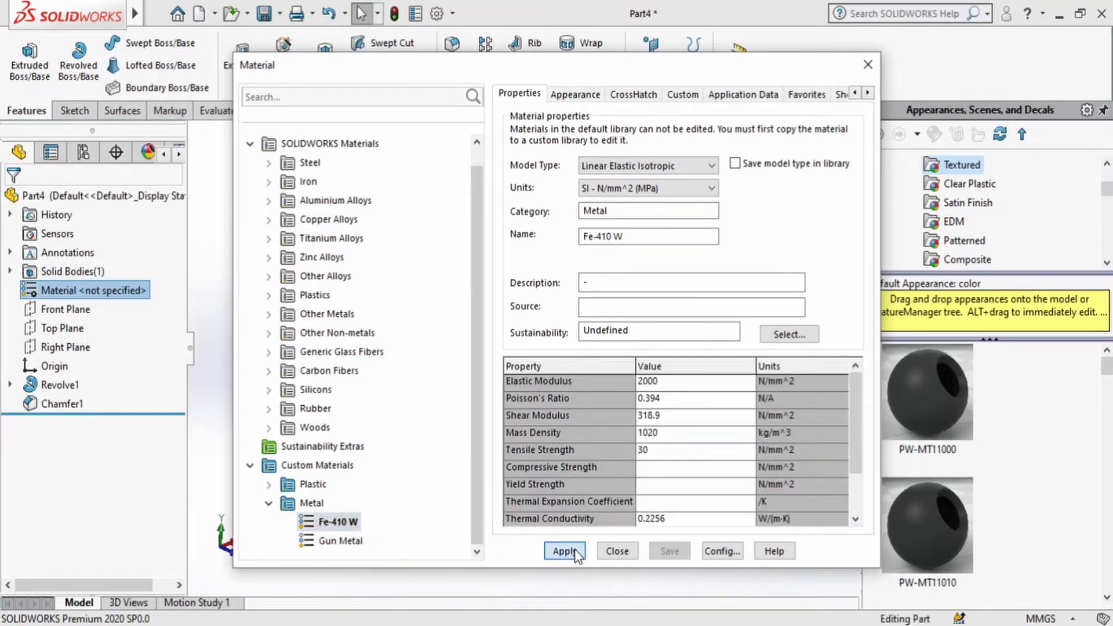
{"action": "left_click", "coordinate": [615, 551]}
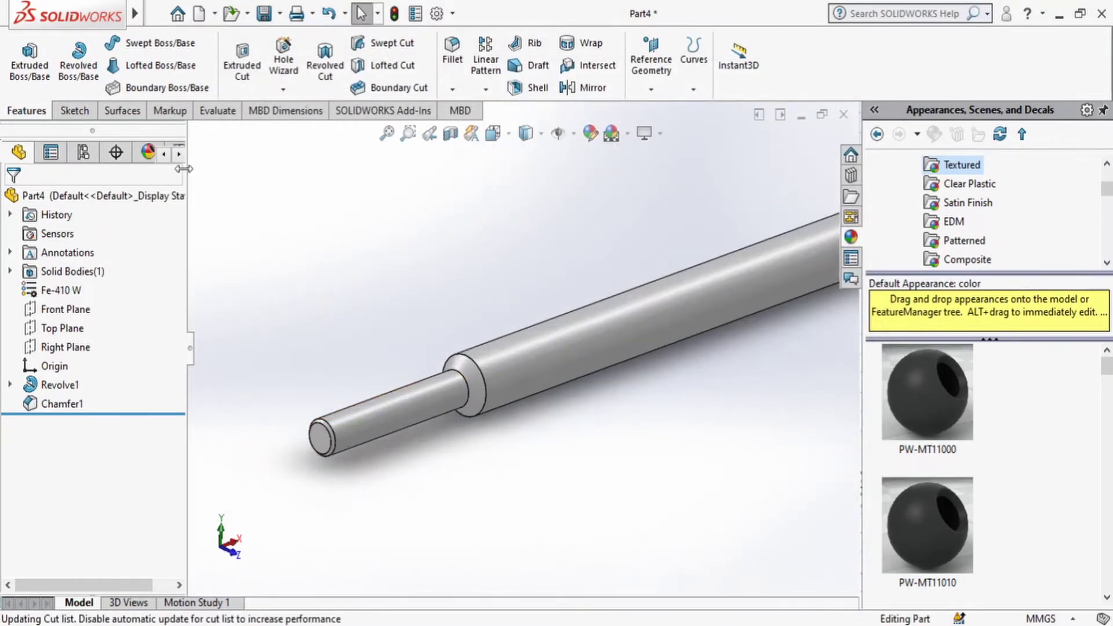
Edit the White PW-MT11150 appearance to a blue colour.
{"action": "left_click", "coordinate": [147, 153]}
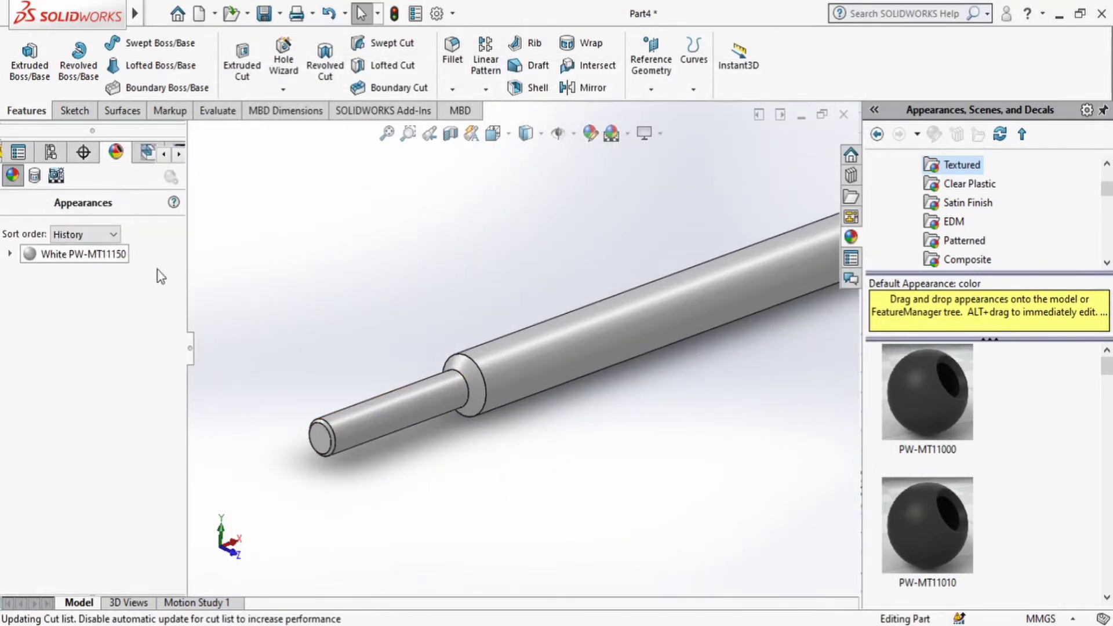
{"action": "scroll", "coordinate": [426, 282], "scroll_direction": "up", "scroll_amount": 3}
{"action": "middle_click_drag", "start_coordinate": [427, 282], "coordinate": [363, 316]}
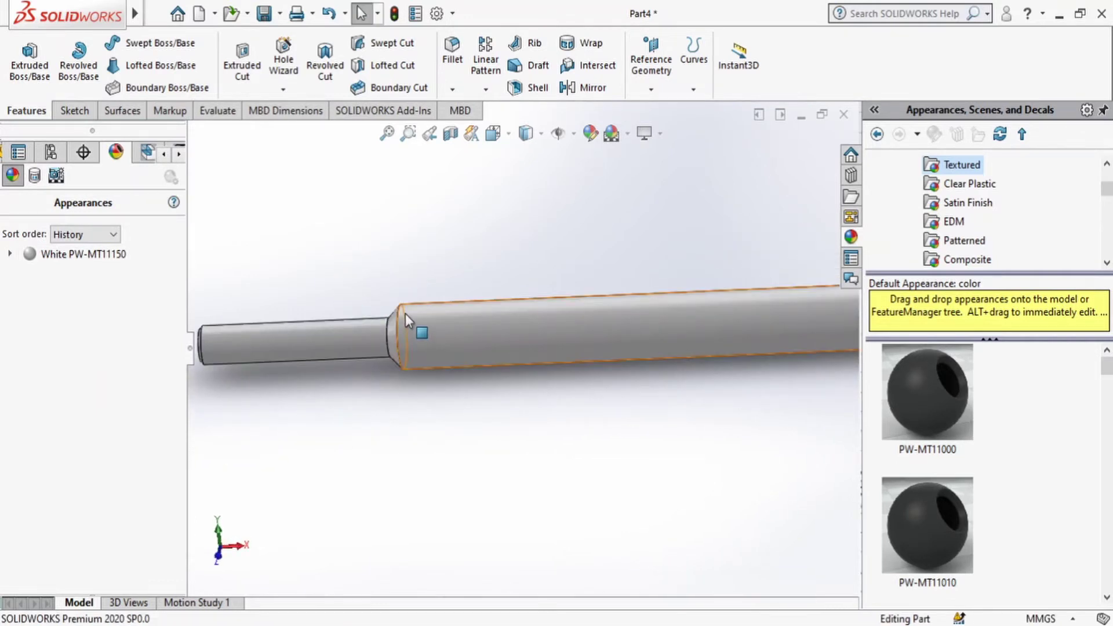
{"action": "scroll", "coordinate": [405, 315], "scroll_direction": "up", "scroll_amount": 3}
{"action": "right_click", "coordinate": [65, 260]}
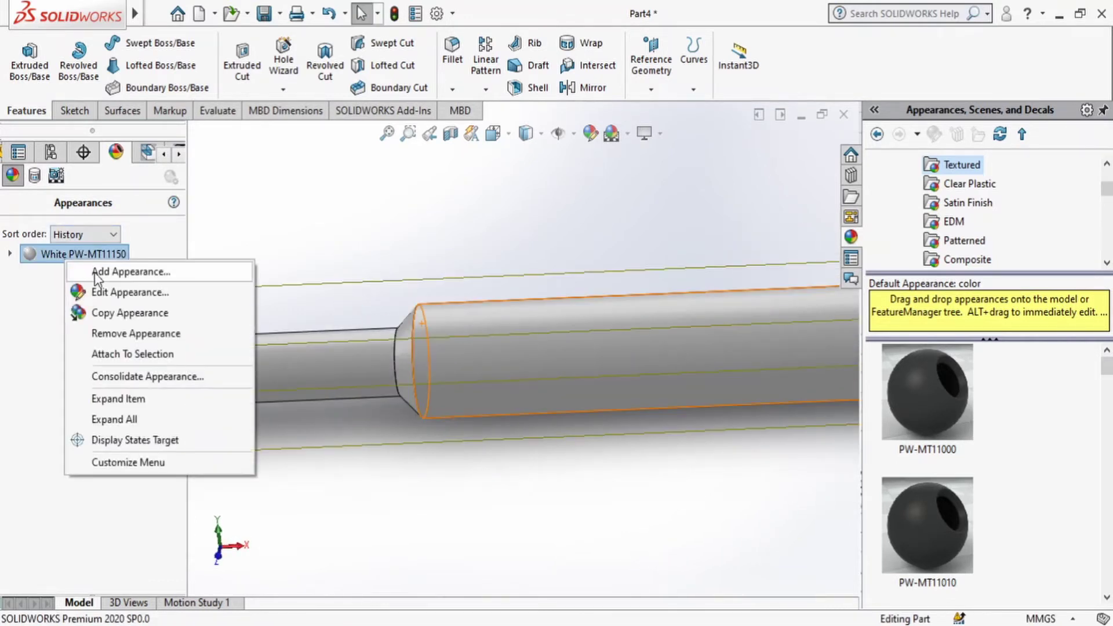
{"action": "left_click", "coordinate": [102, 295]}
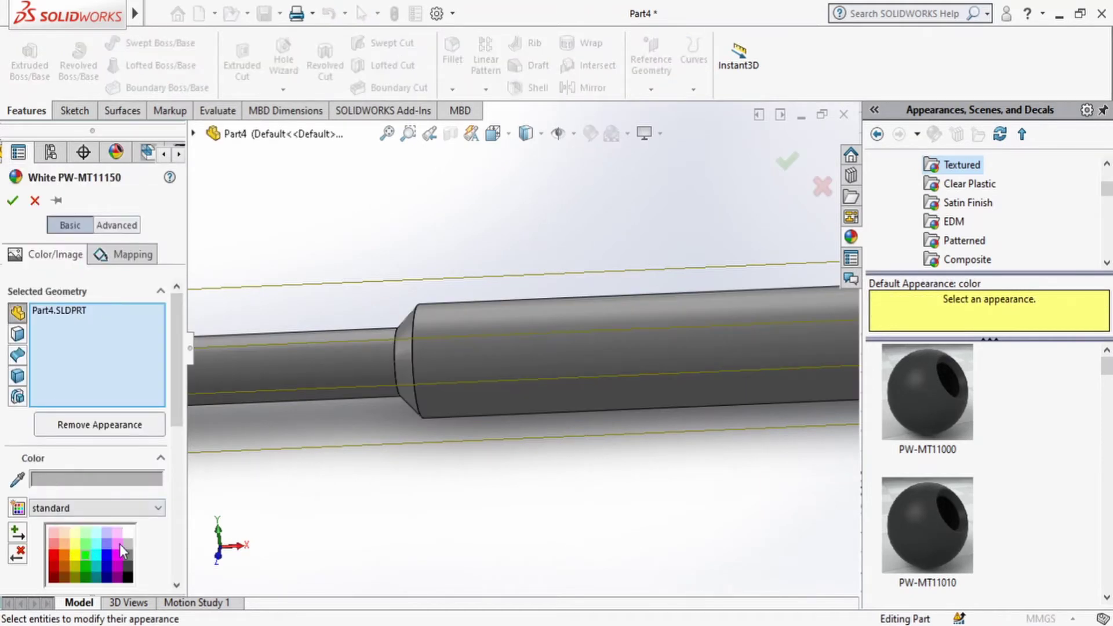
{"action": "left_click", "coordinate": [104, 543]}
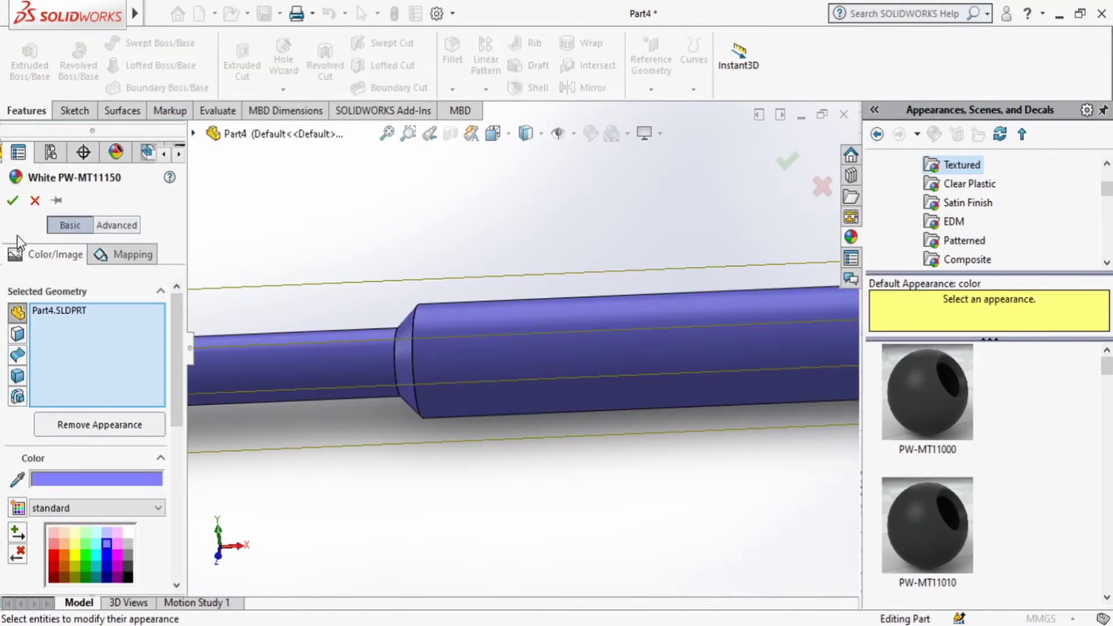
{"action": "left_click", "coordinate": [15, 200]}
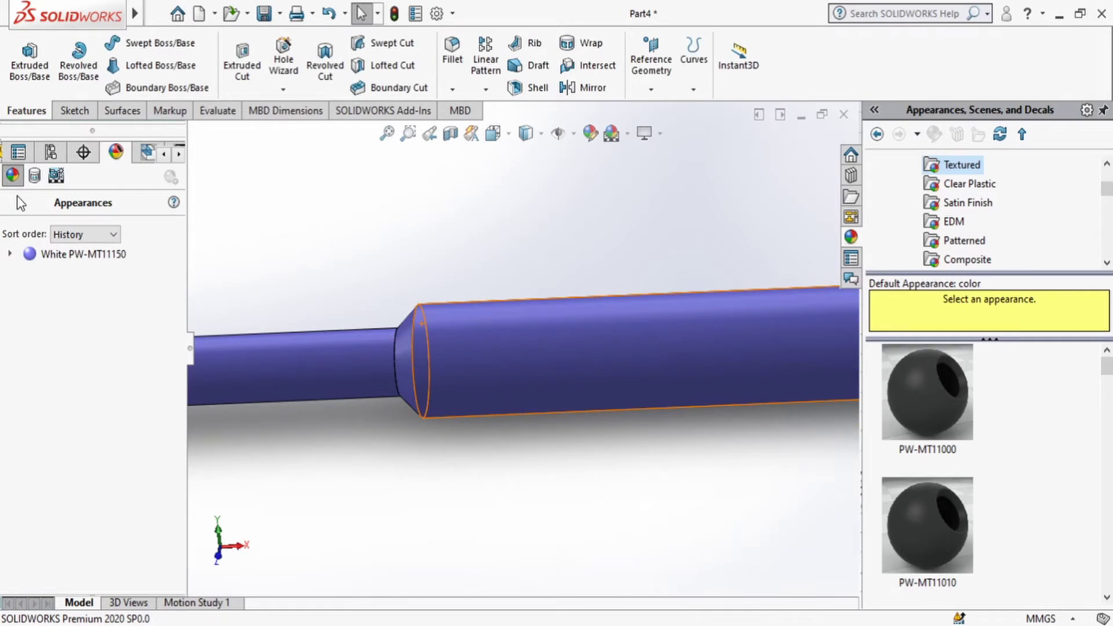
Return to the feature tree and orbit the shaft back to an isometric angle.
{"action": "left_click", "coordinate": [164, 155]}
{"action": "left_click", "coordinate": [29, 154]}
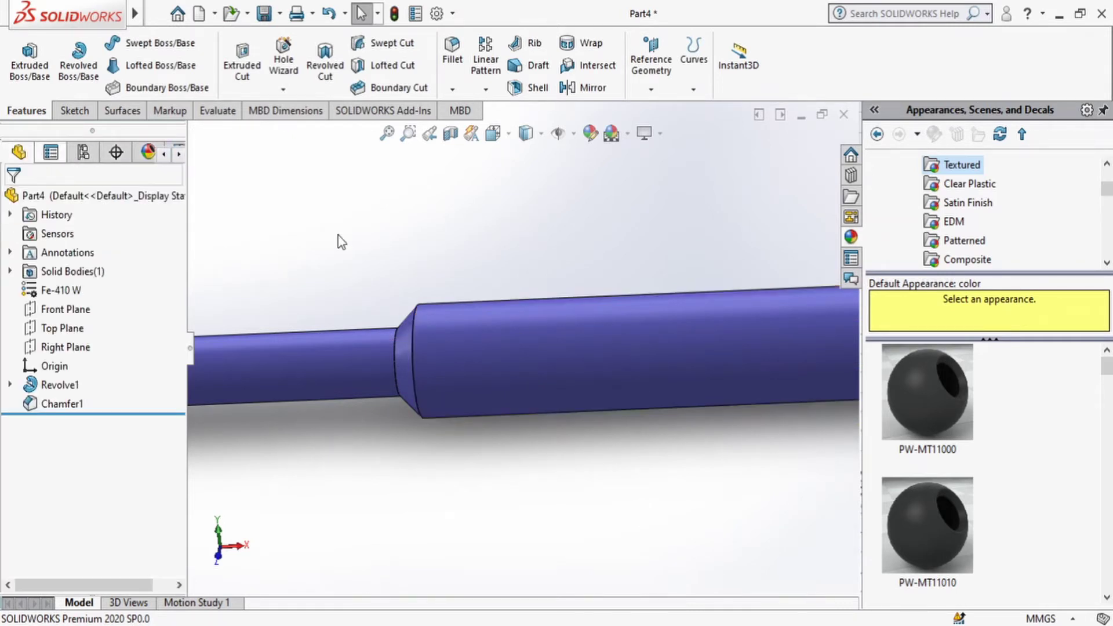
{"action": "scroll", "coordinate": [392, 330], "scroll_direction": "up", "scroll_amount": 6}
{"action": "middle_click_drag", "start_coordinate": [367, 298], "coordinate": [413, 313]}
{"action": "scroll", "coordinate": [771, 329], "scroll_direction": "down", "scroll_amount": 3}
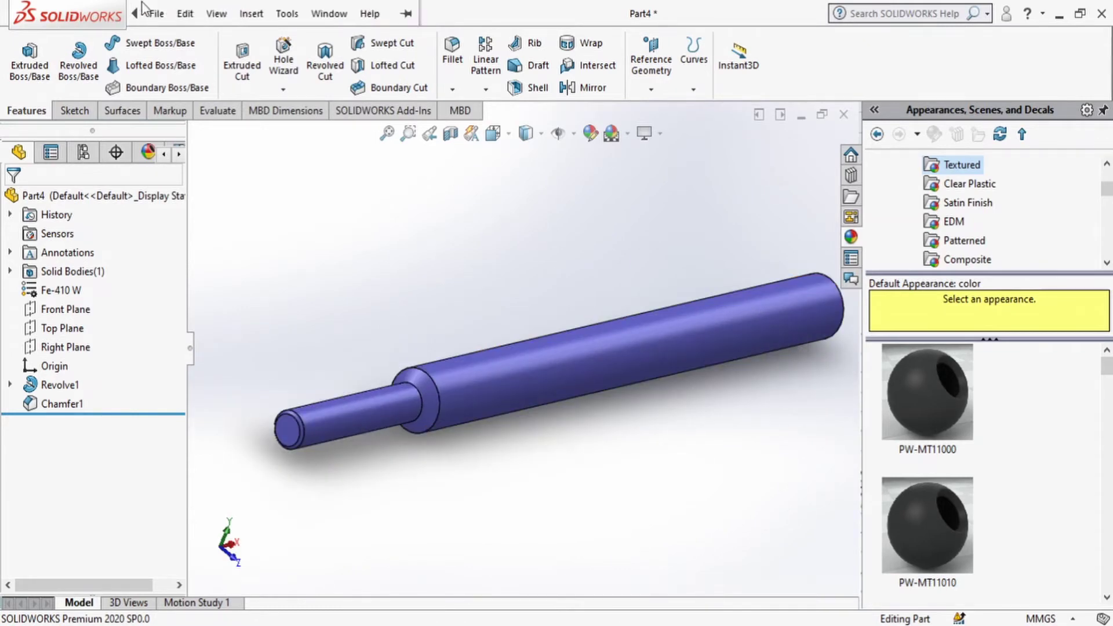
{"action": "left_click", "coordinate": [154, 14]}
Add a Material custom property linked to SW-Material (Fe-410 W), BOM quantity Material.
{"action": "left_click", "coordinate": [218, 484]}
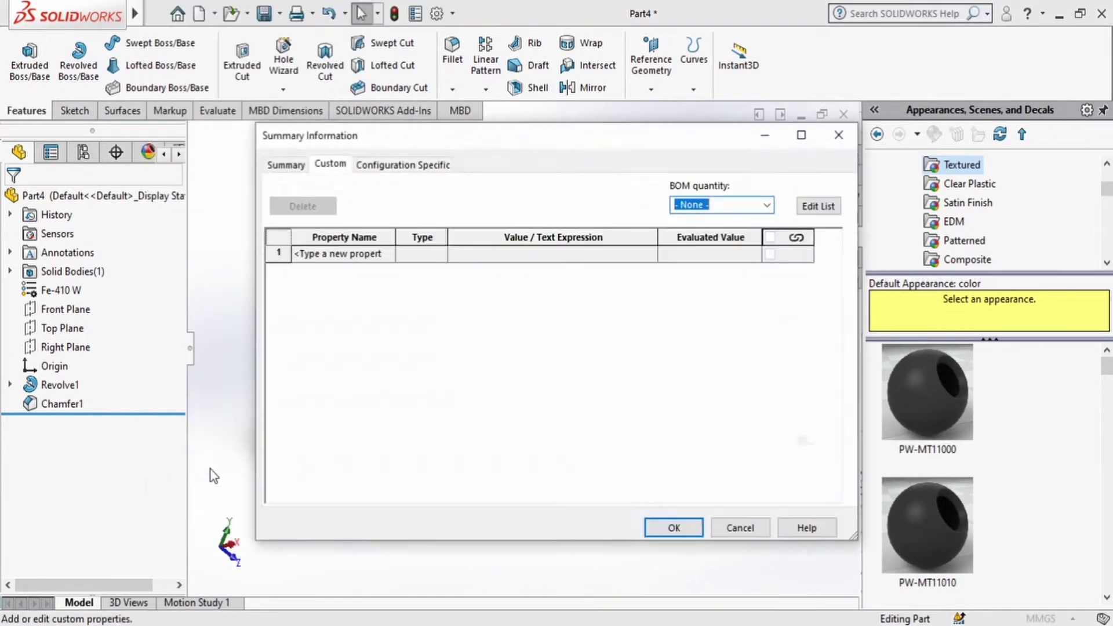
{"action": "left_click", "coordinate": [340, 255]}
{"action": "left_click", "coordinate": [387, 255]}
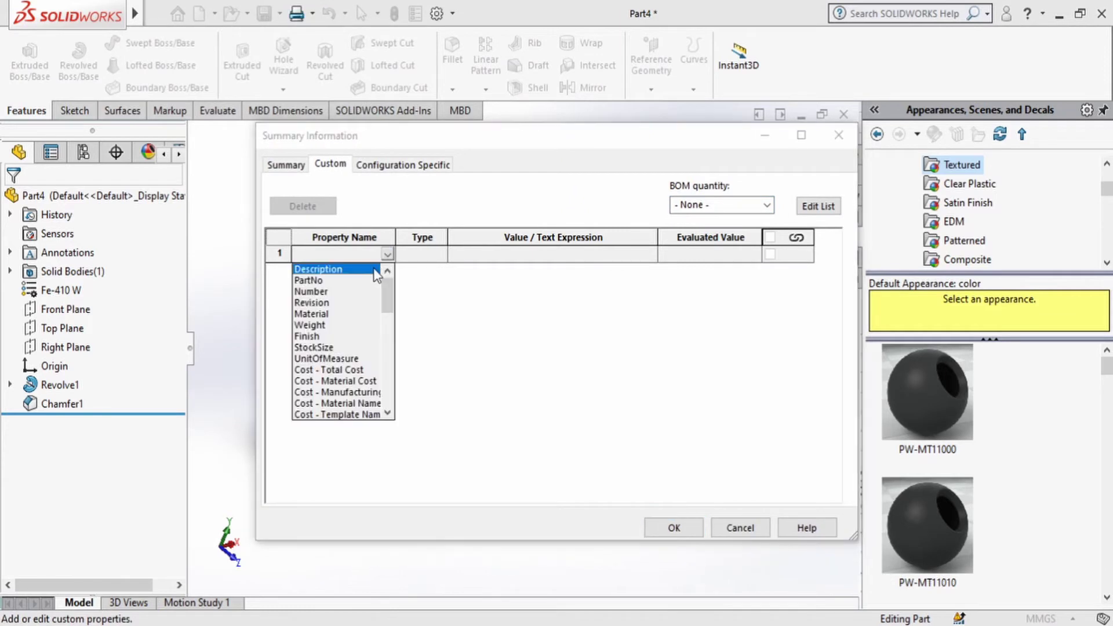
{"action": "left_click", "coordinate": [335, 314]}
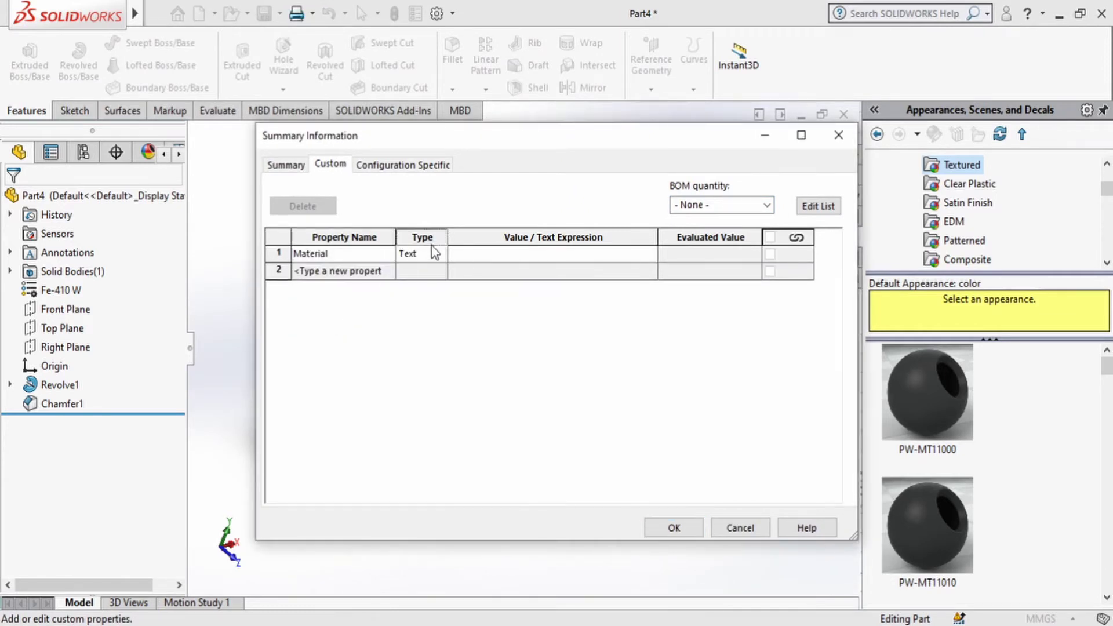
{"action": "left_click", "coordinate": [551, 255]}
{"action": "left_click", "coordinate": [649, 254]}
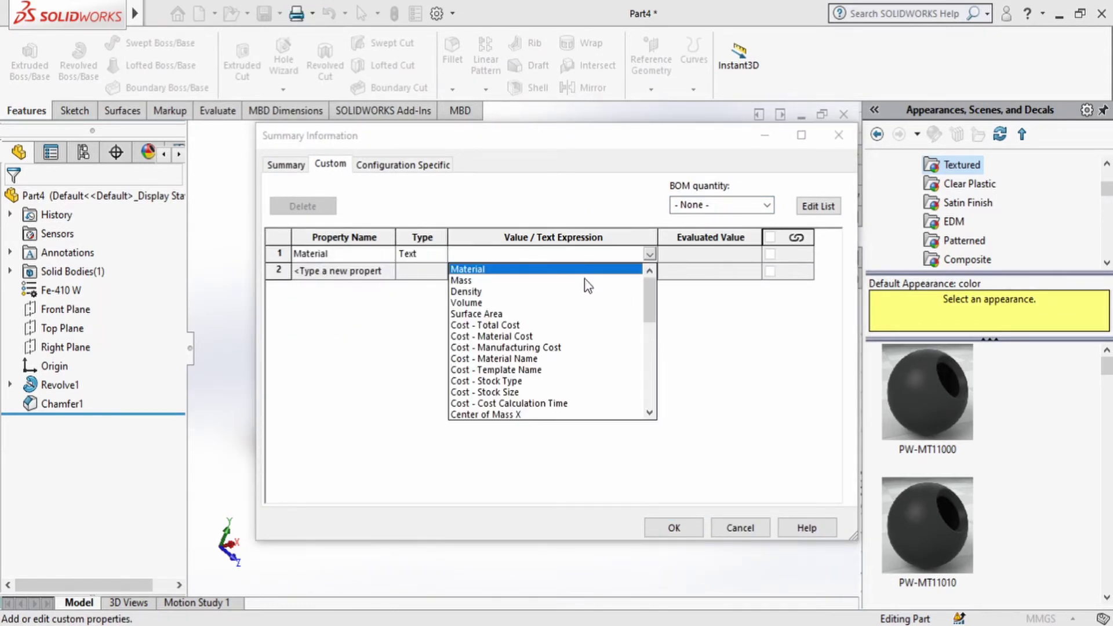
{"action": "left_click", "coordinate": [585, 270]}
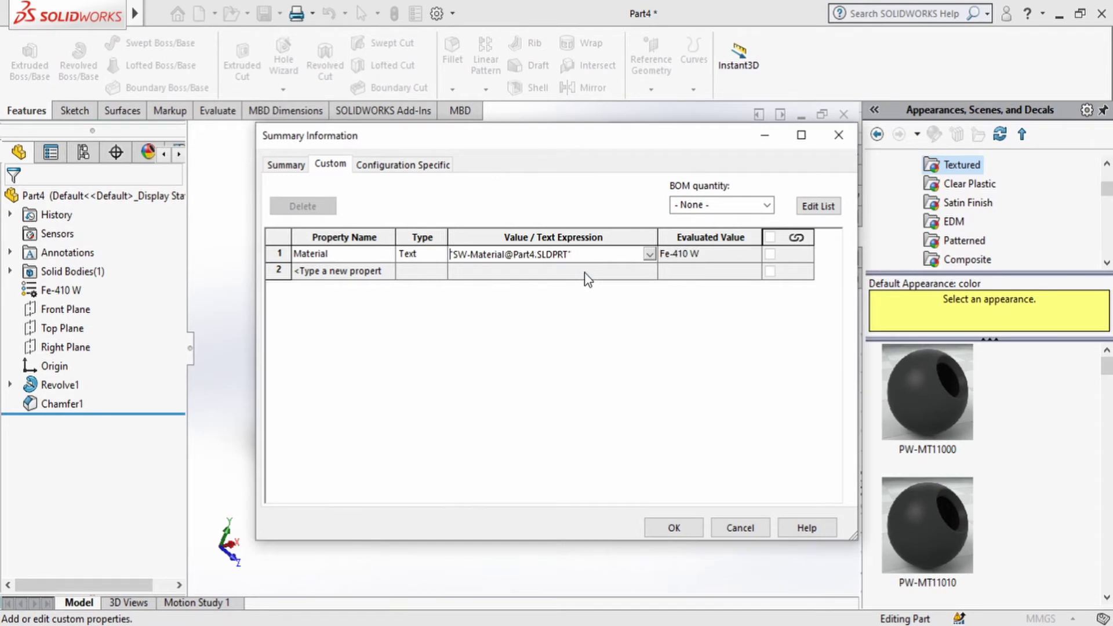
{"action": "left_click", "coordinate": [749, 203]}
{"action": "left_click", "coordinate": [724, 230]}
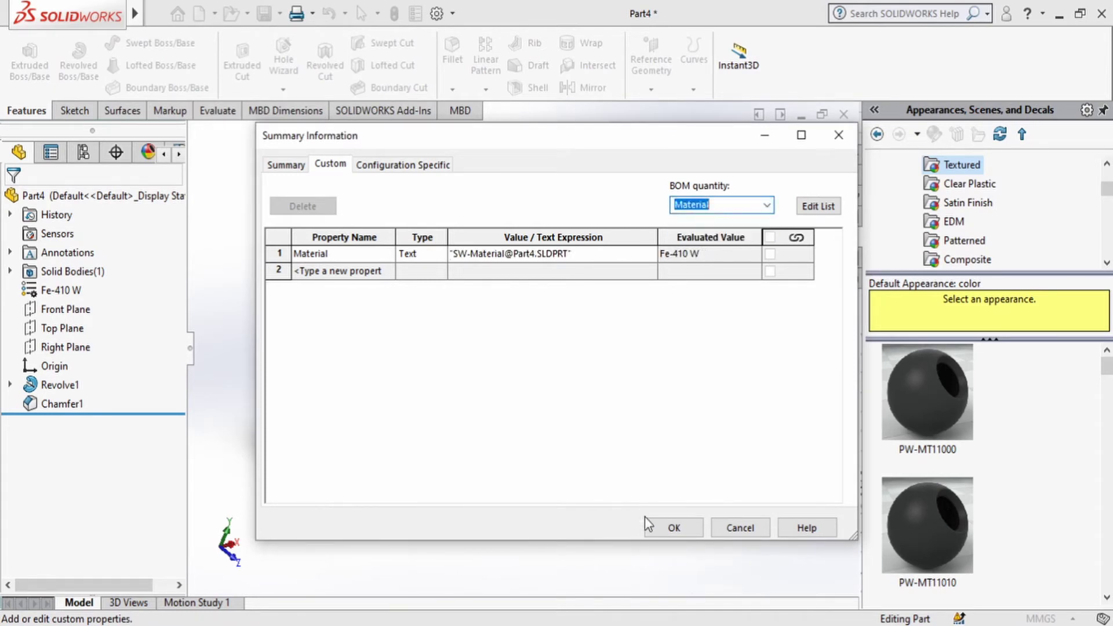
{"action": "left_click", "coordinate": [672, 527]}
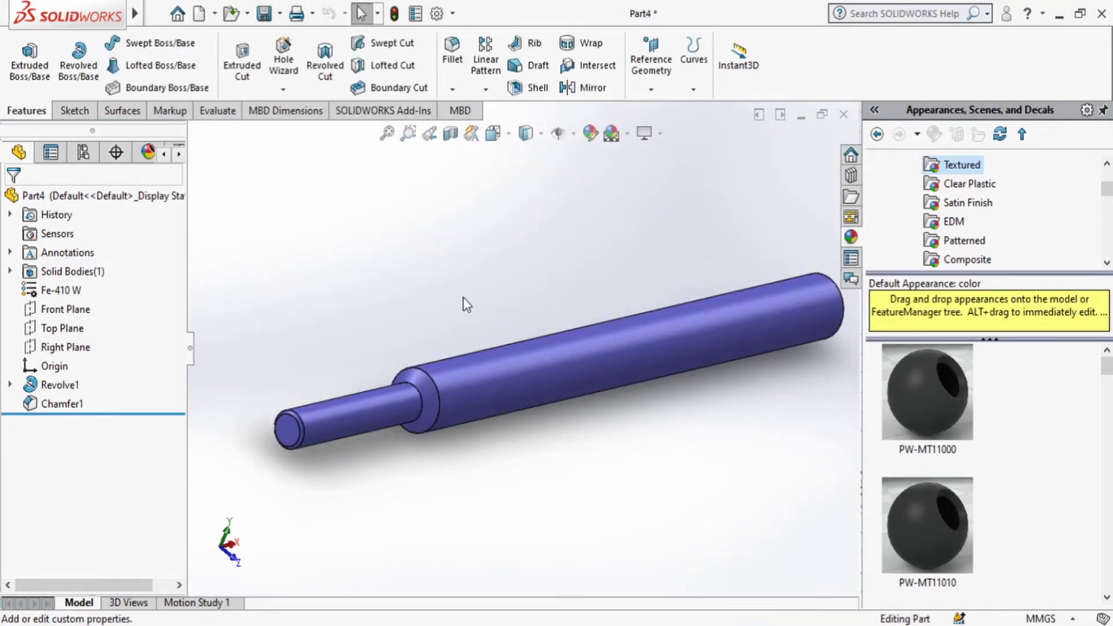
Save the part as Tommy Bar in the Screwjack Assembly folder and close it.
{"action": "key", "text": "ctrl+s"}
{"action": "type", "text": "T"}
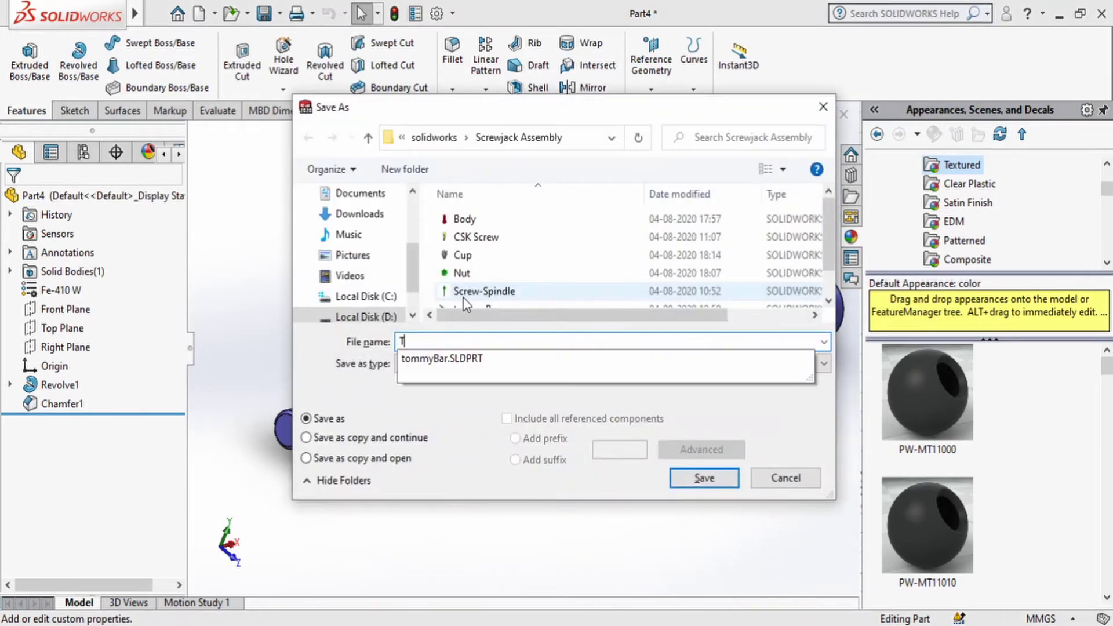
{"action": "type", "text": "ommy Bar"}
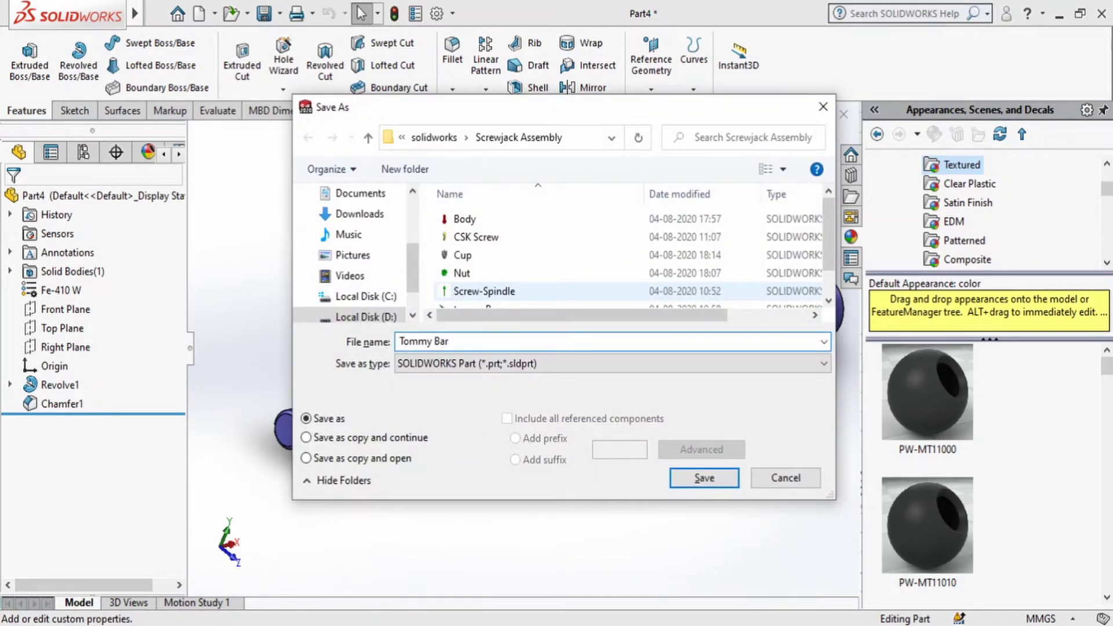
{"action": "key", "text": "Return"}
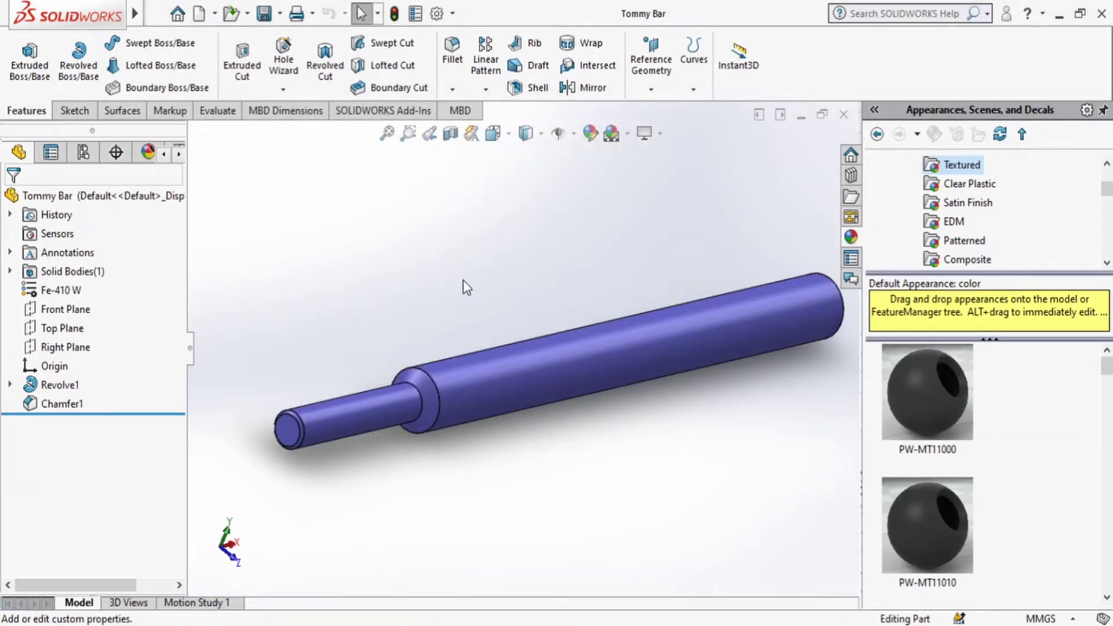
{"action": "left_click", "coordinate": [844, 114]}
Create a new part document.
{"action": "mouse_move", "coordinate": [70, 14]}
{"action": "left_click", "coordinate": [154, 13]}
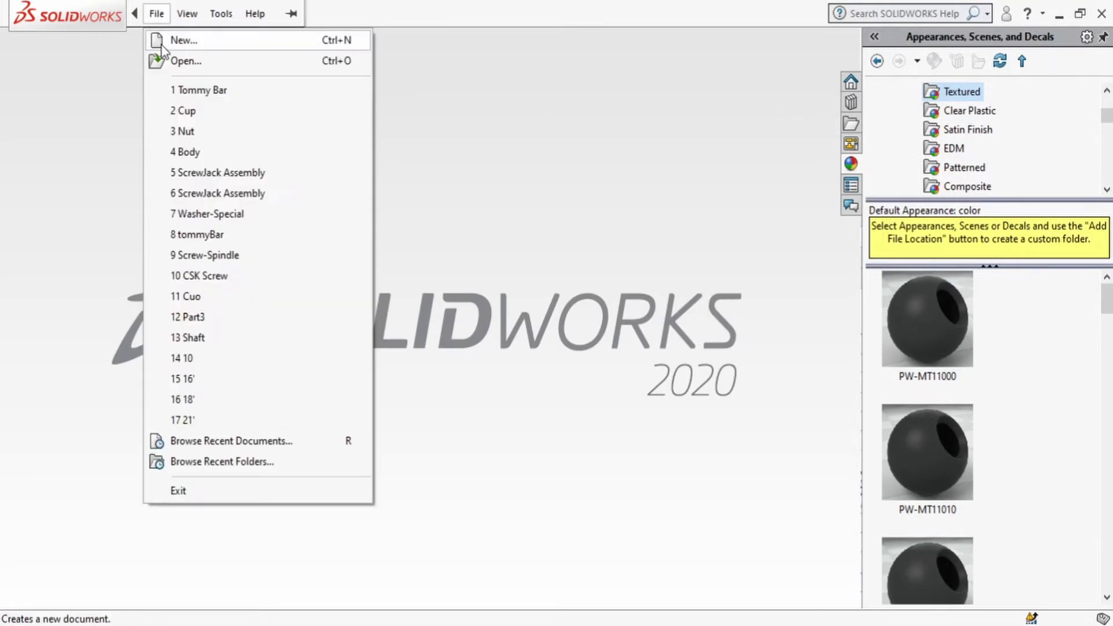
{"action": "left_click", "coordinate": [163, 44]}
{"action": "left_click", "coordinate": [584, 479]}
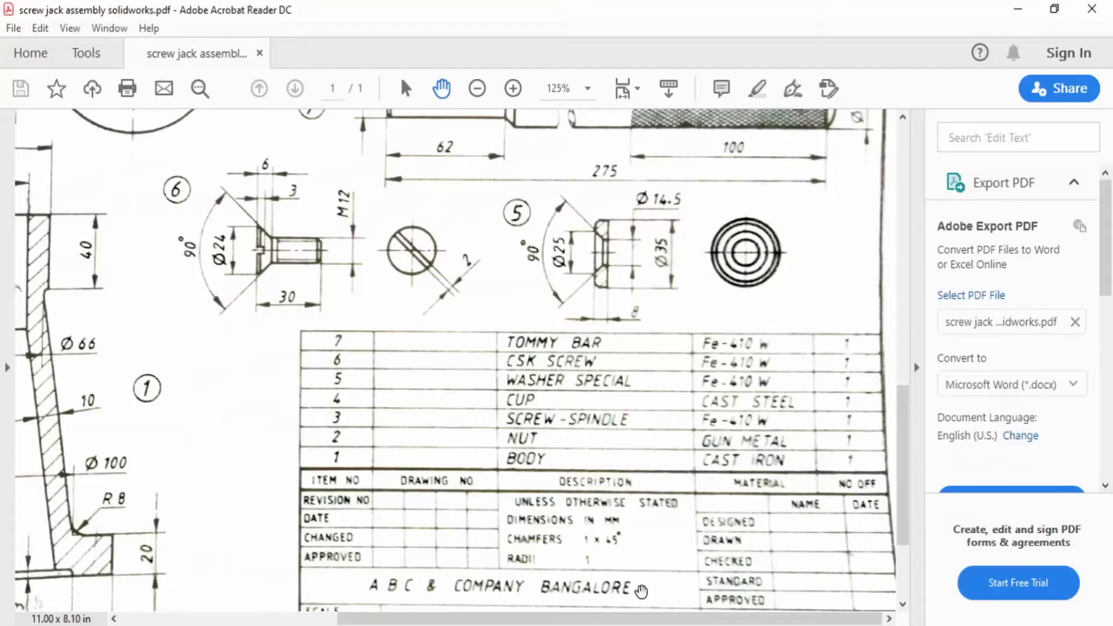
Start a new sketch on the Front Plane.
{"action": "scroll", "coordinate": [571, 392], "scroll_direction": "up", "scroll_amount": 8}
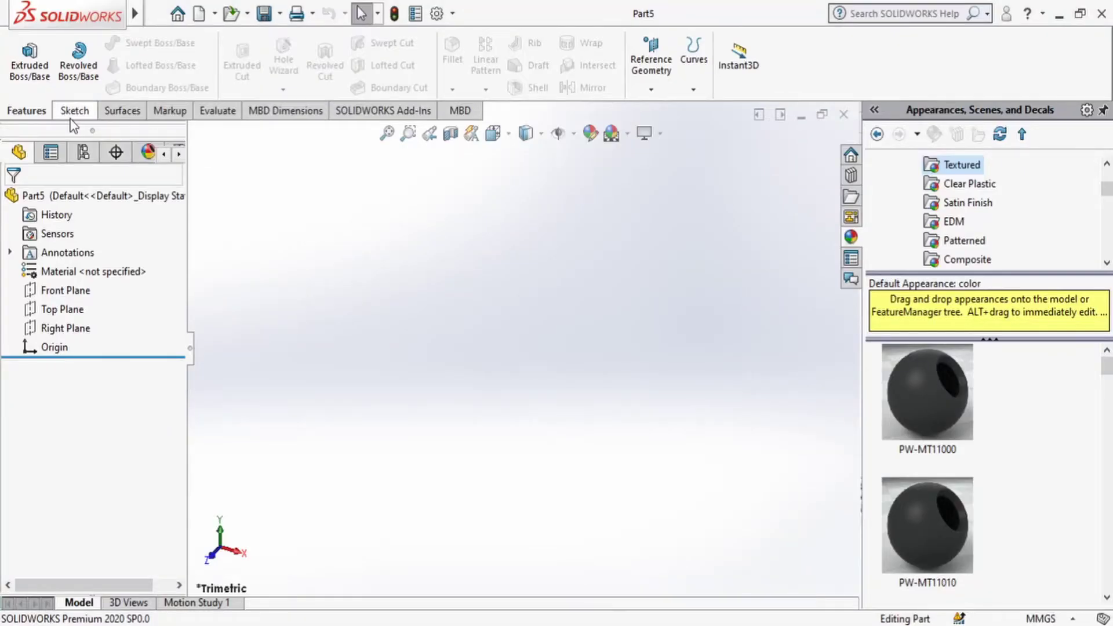
{"action": "left_click", "coordinate": [72, 111]}
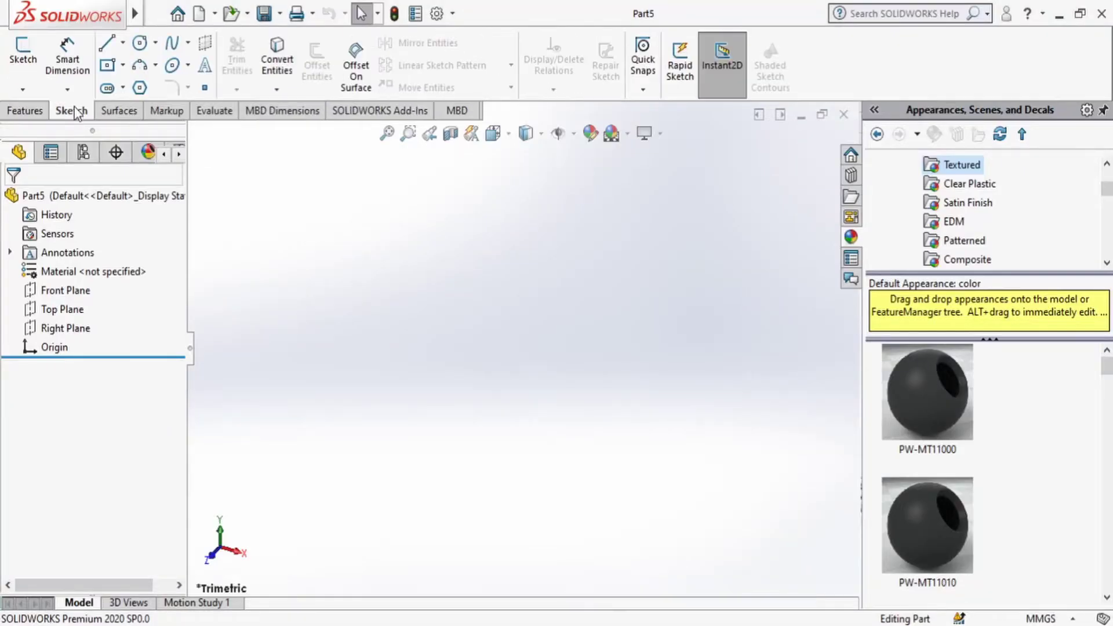
{"action": "left_click", "coordinate": [24, 48]}
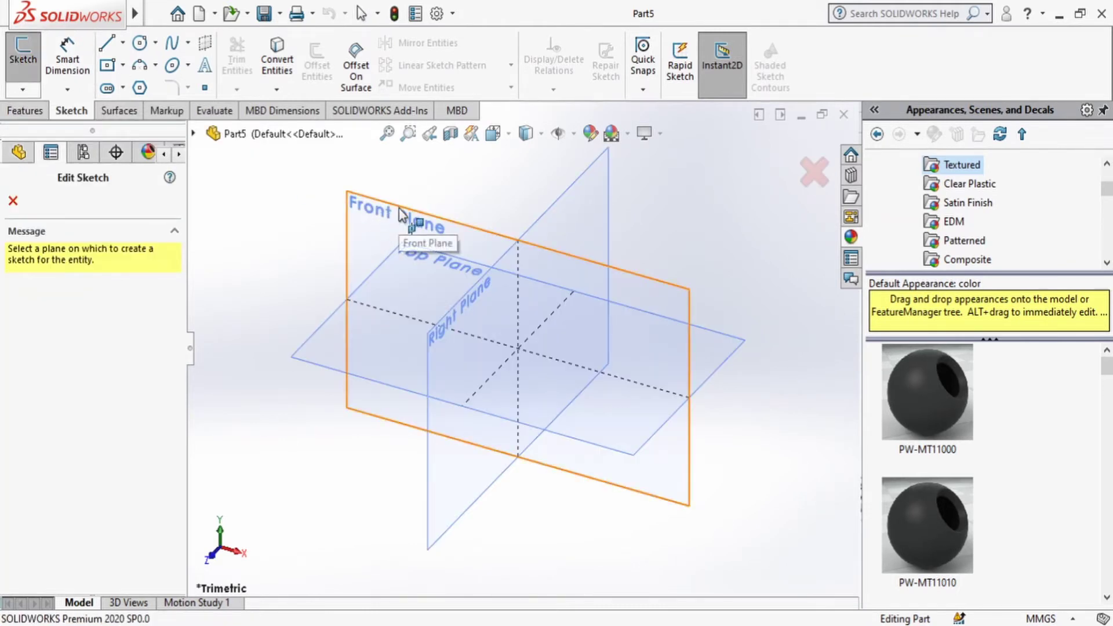
{"action": "left_click", "coordinate": [384, 210]}
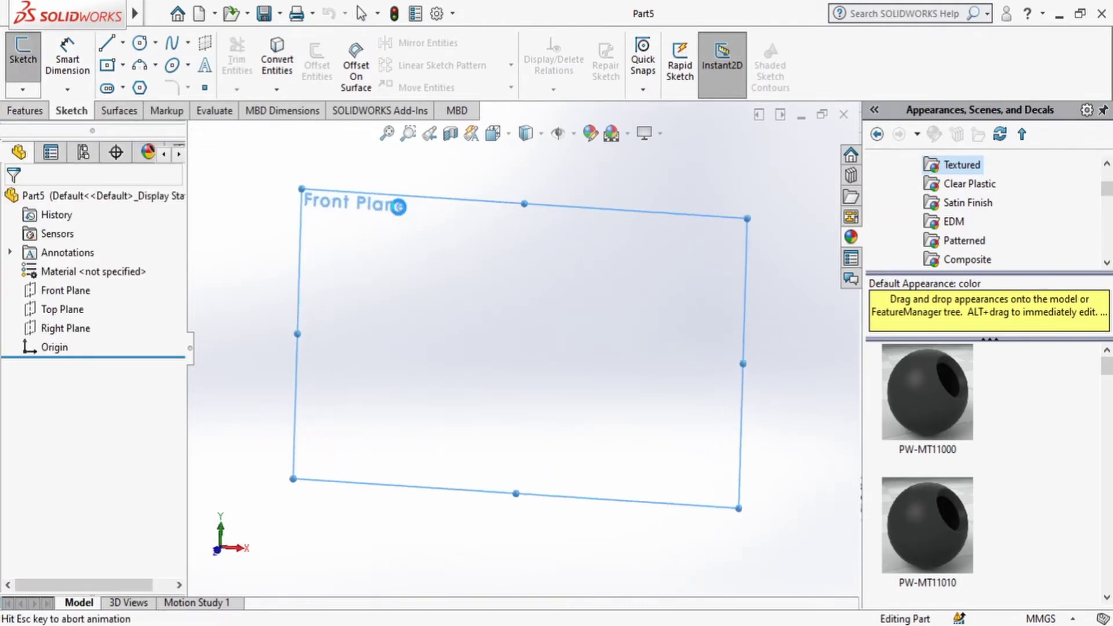
Draw a closed stepped line outline from the origin and begin dimensioning its long vertical edge.
{"action": "left_click", "coordinate": [107, 43]}
{"action": "left_click", "coordinate": [527, 348]}
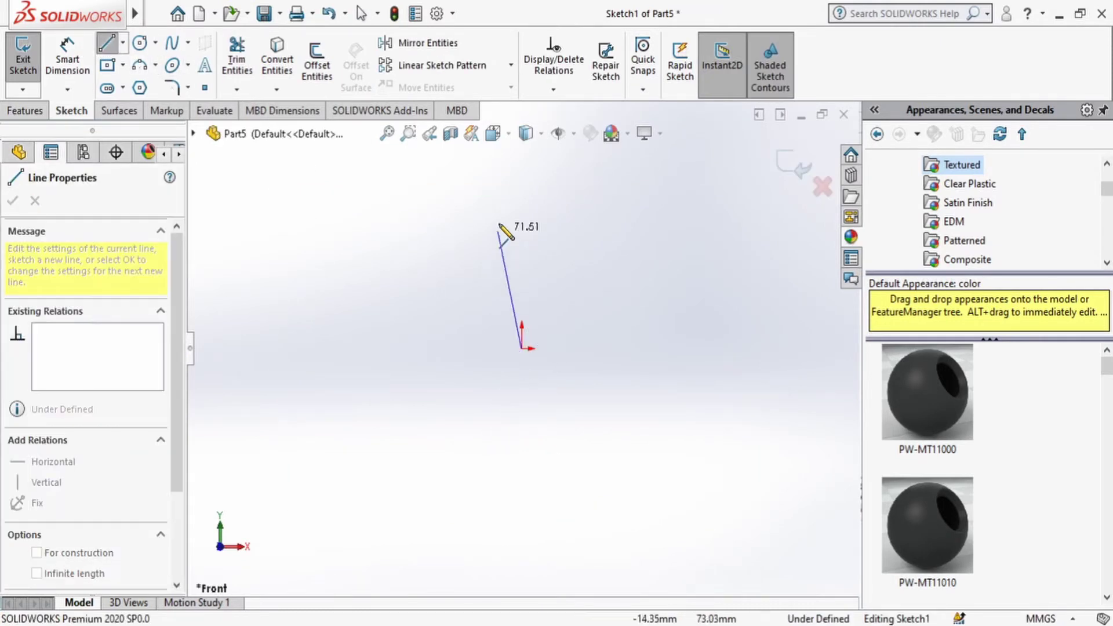
{"action": "left_click", "coordinate": [522, 160]}
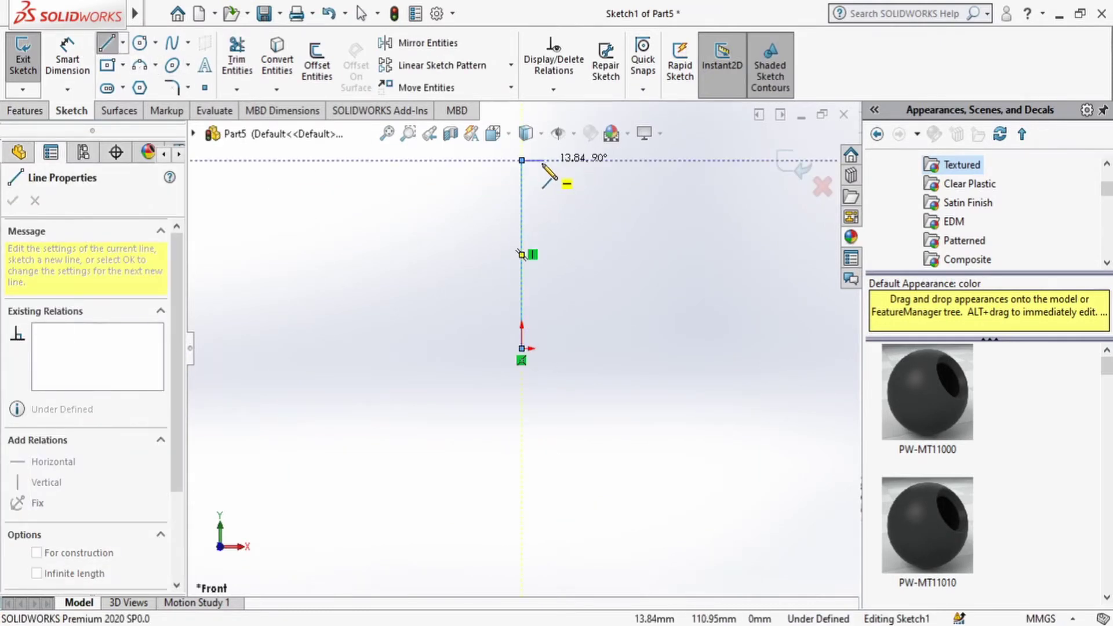
{"action": "left_click", "coordinate": [541, 160]}
{"action": "left_click", "coordinate": [541, 191]}
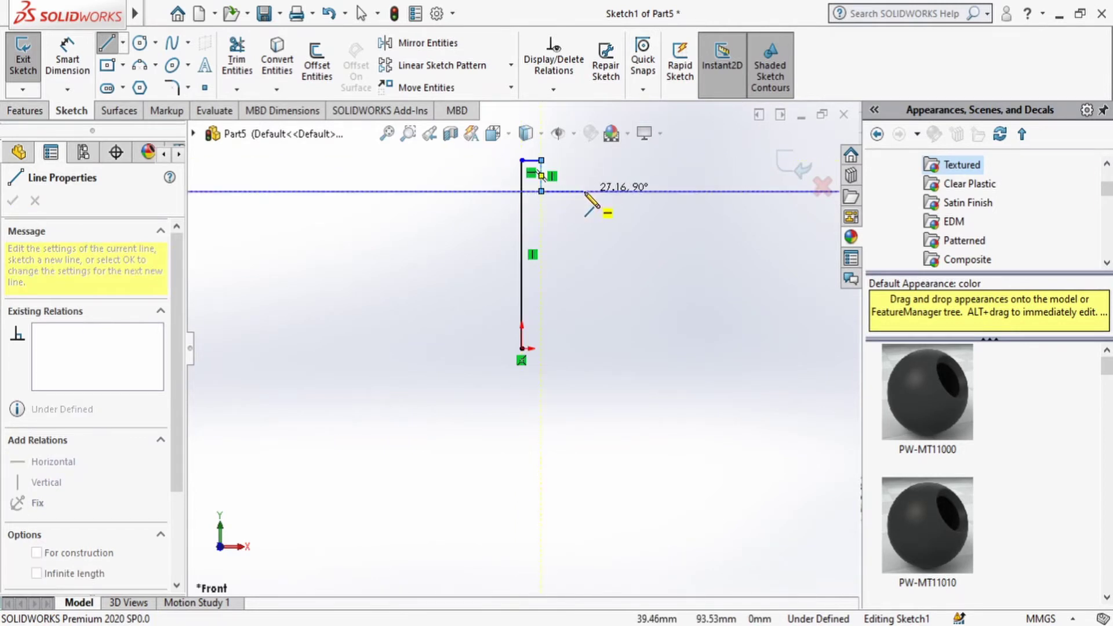
{"action": "left_click", "coordinate": [584, 191]}
{"action": "left_click", "coordinate": [584, 245]}
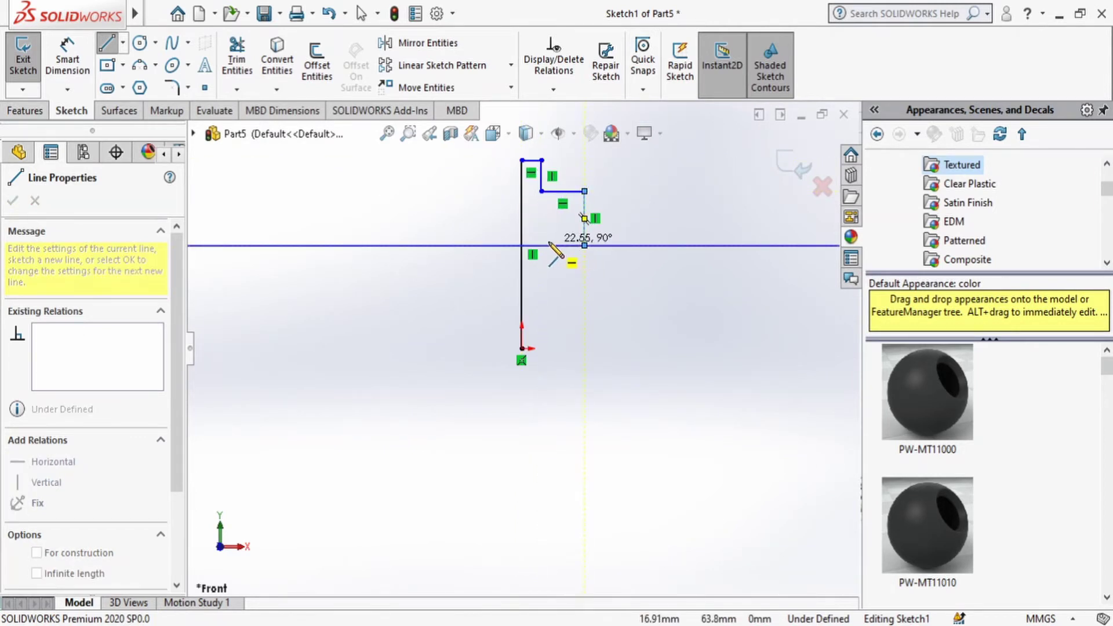
{"action": "left_click", "coordinate": [548, 246]}
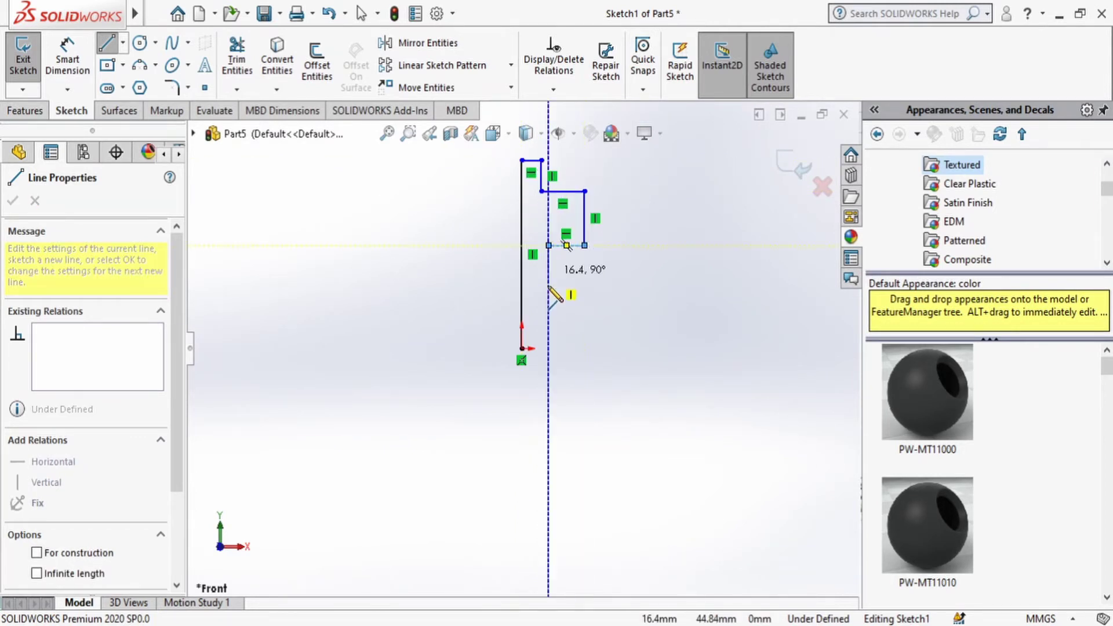
{"action": "left_click", "coordinate": [548, 348]}
{"action": "left_click", "coordinate": [522, 348]}
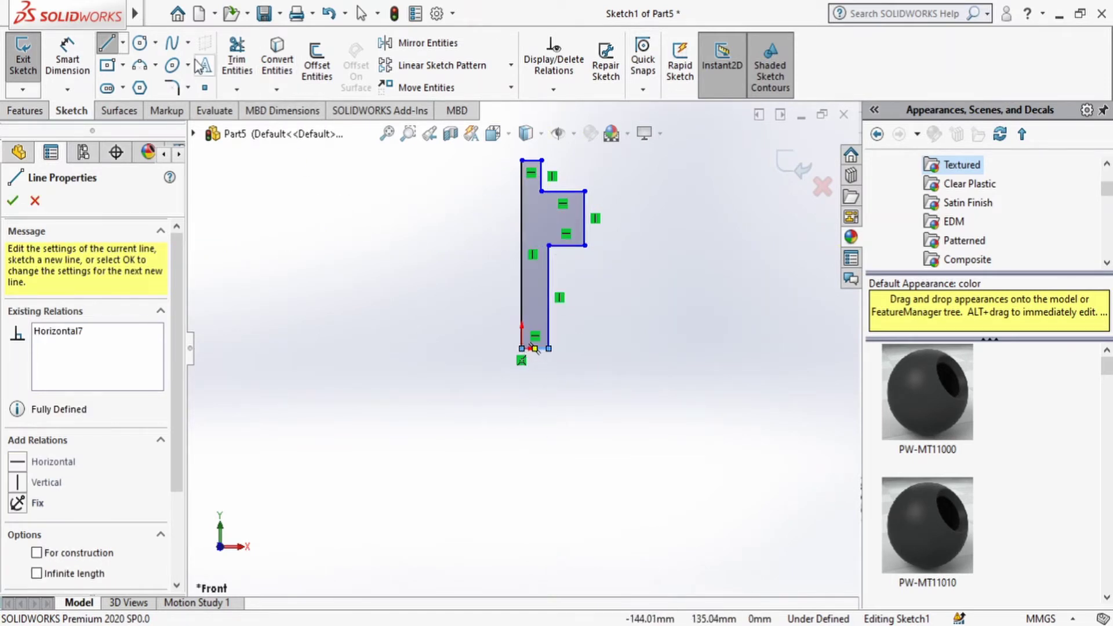
{"action": "left_click", "coordinate": [67, 65]}
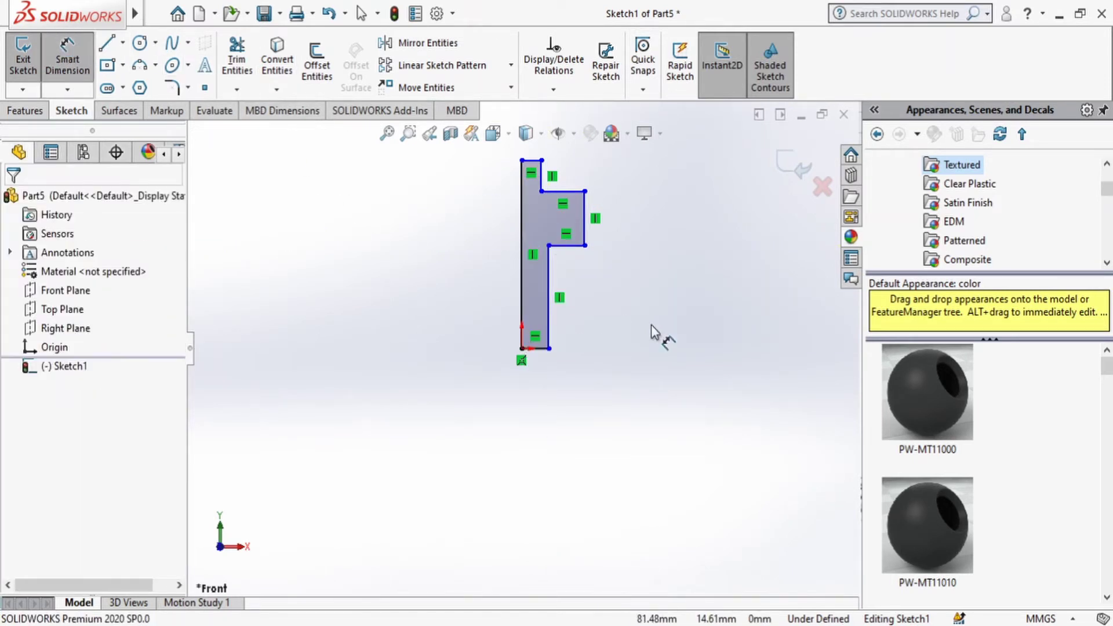
{"action": "left_click", "coordinate": [521, 231]}
Dimension the profile's long vertical side to 240 mm, checking the reference drawing.
{"action": "left_click", "coordinate": [398, 255]}
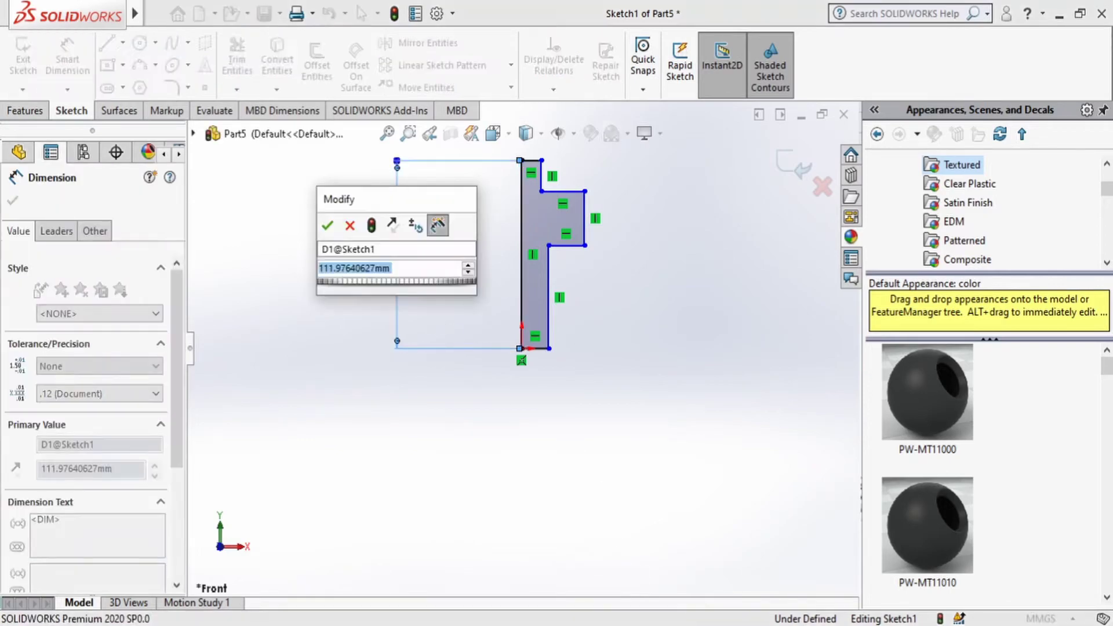
{"action": "key", "text": "alt+Tab"}
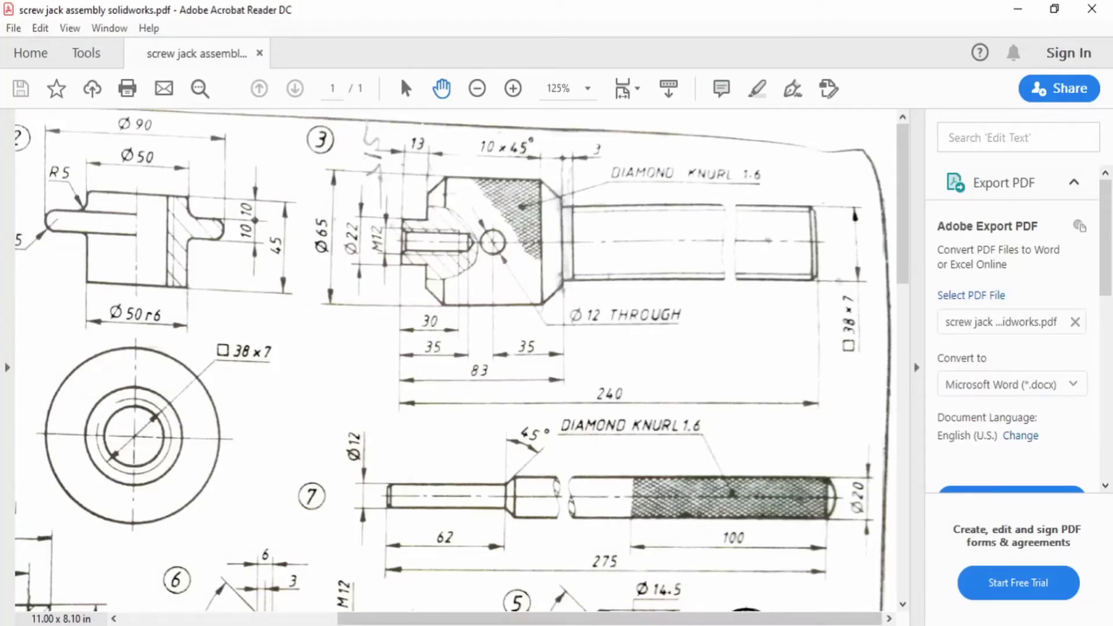
{"action": "key", "text": "alt+Tab"}
{"action": "type", "text": "240"}
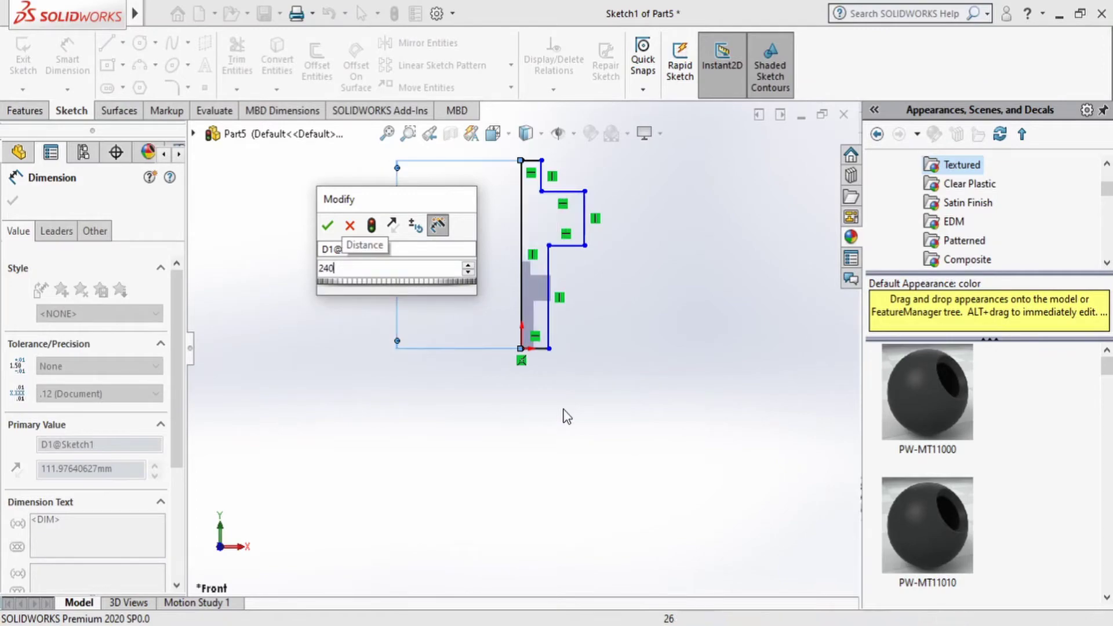
{"action": "key", "text": "Return"}
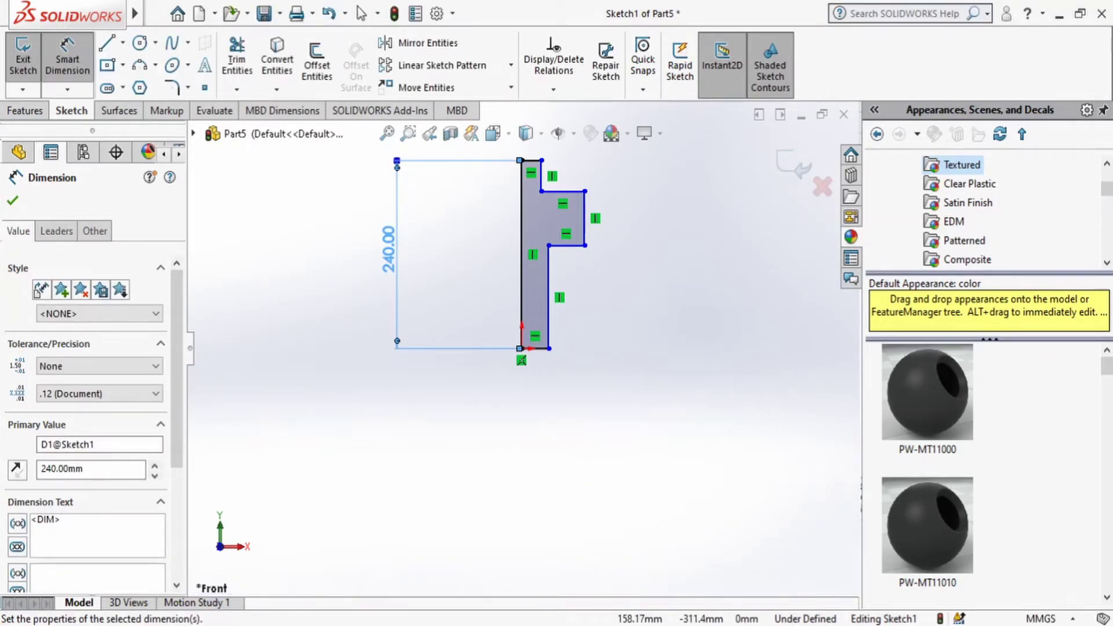
{"action": "key", "text": "alt+Tab"}
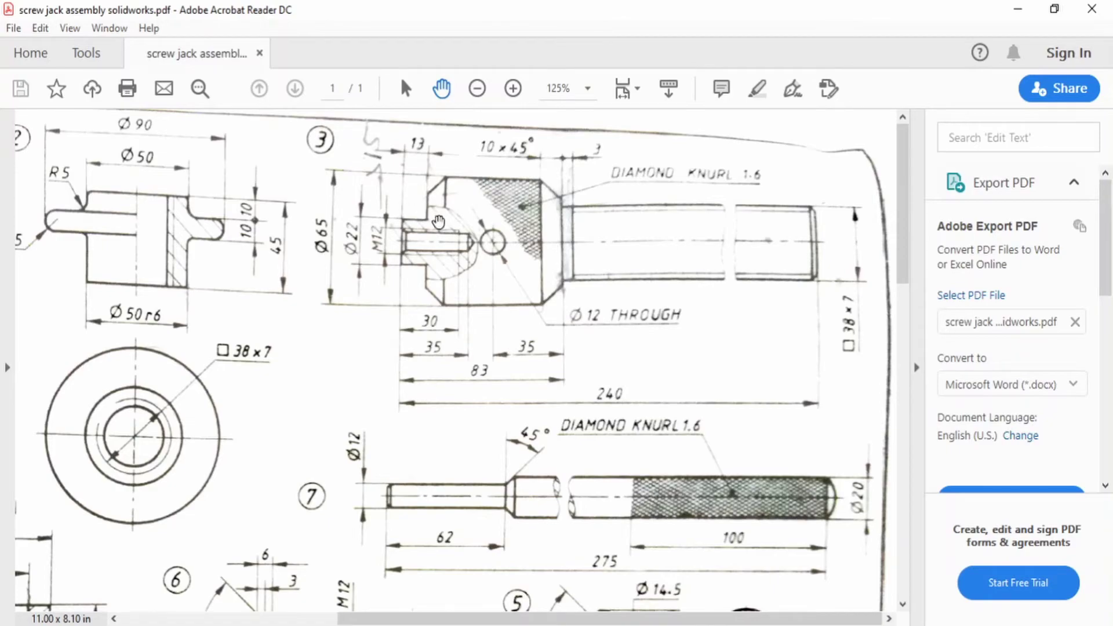
{"action": "key", "text": "alt+Tab"}
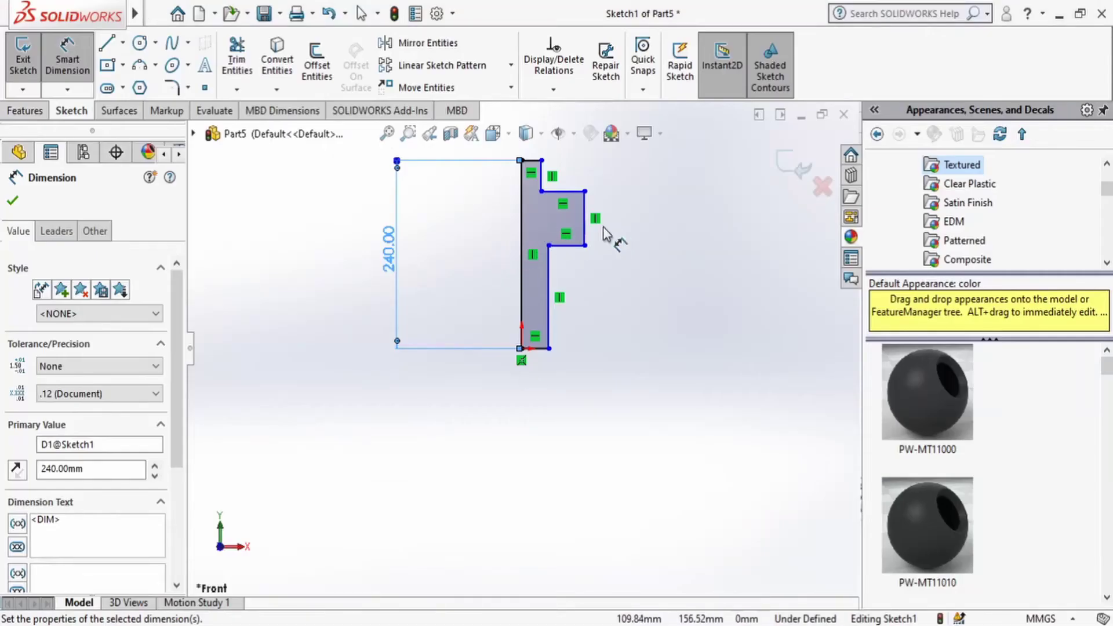
Dimension the wide upper section's height from the top line as 83 mm.
{"action": "left_click", "coordinate": [553, 268]}
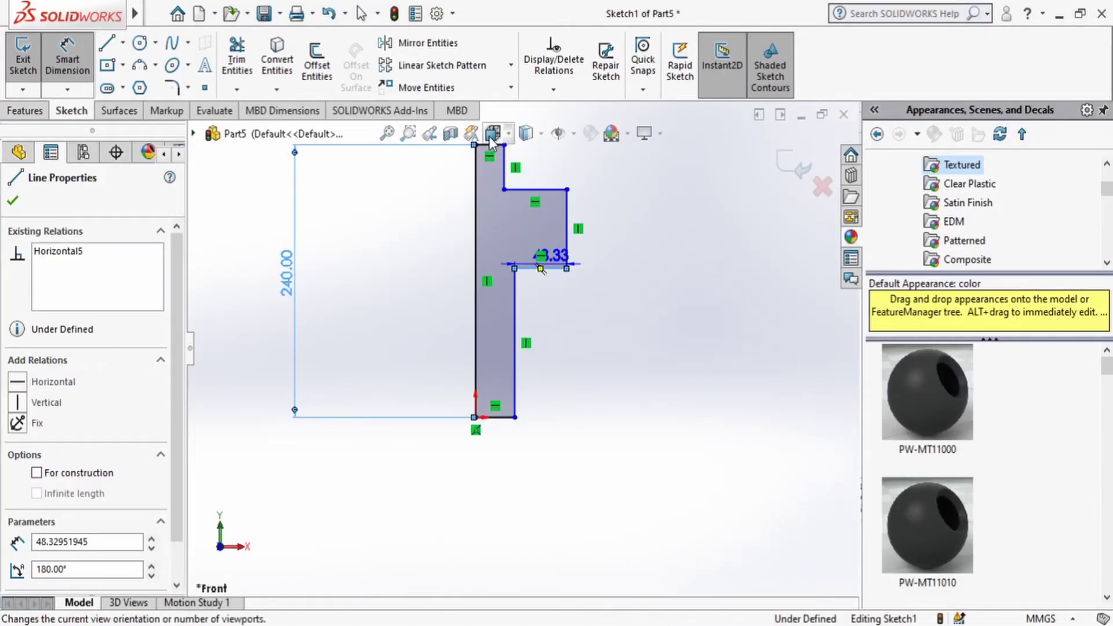
{"action": "key", "text": "z"}
{"action": "left_click", "coordinate": [505, 208]}
{"action": "left_click", "coordinate": [665, 238]}
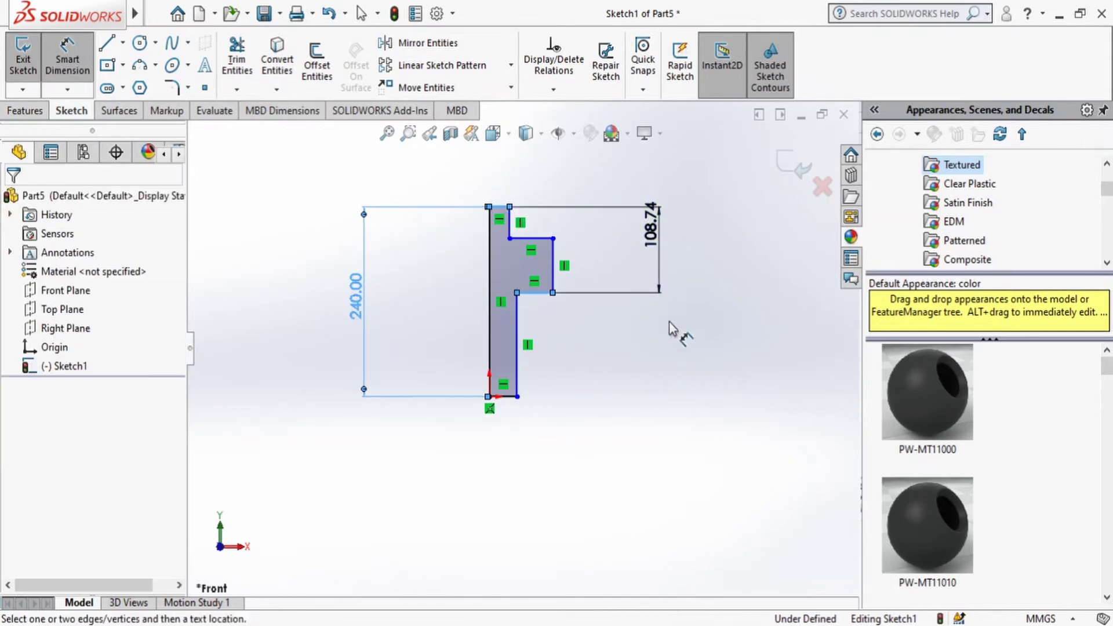
{"action": "key", "text": "alt+Tab"}
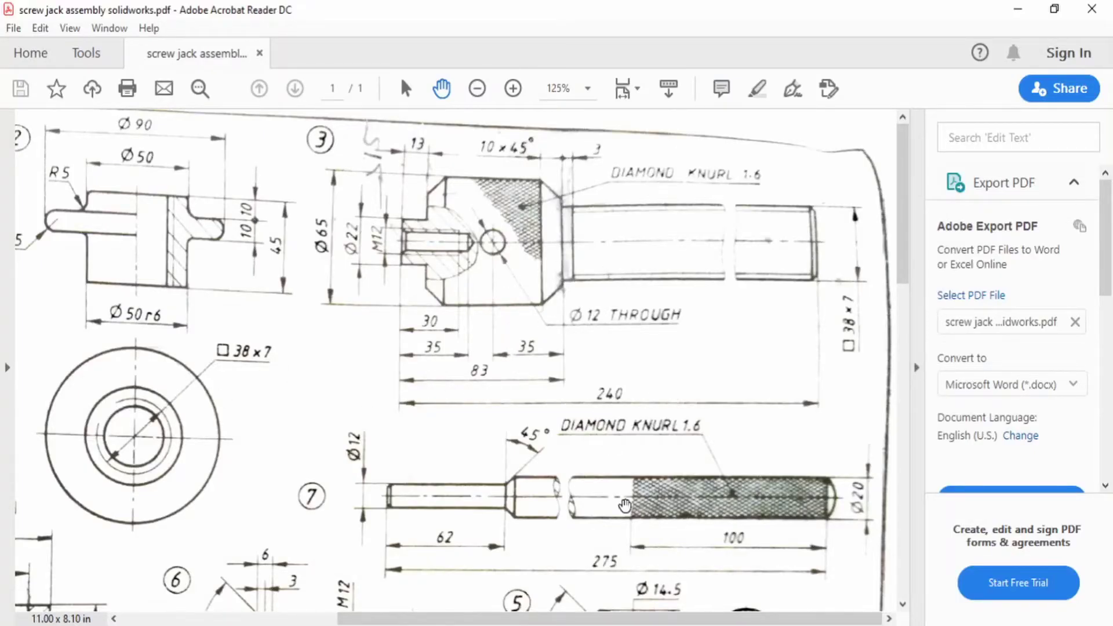
{"action": "key", "text": "alt+Tab"}
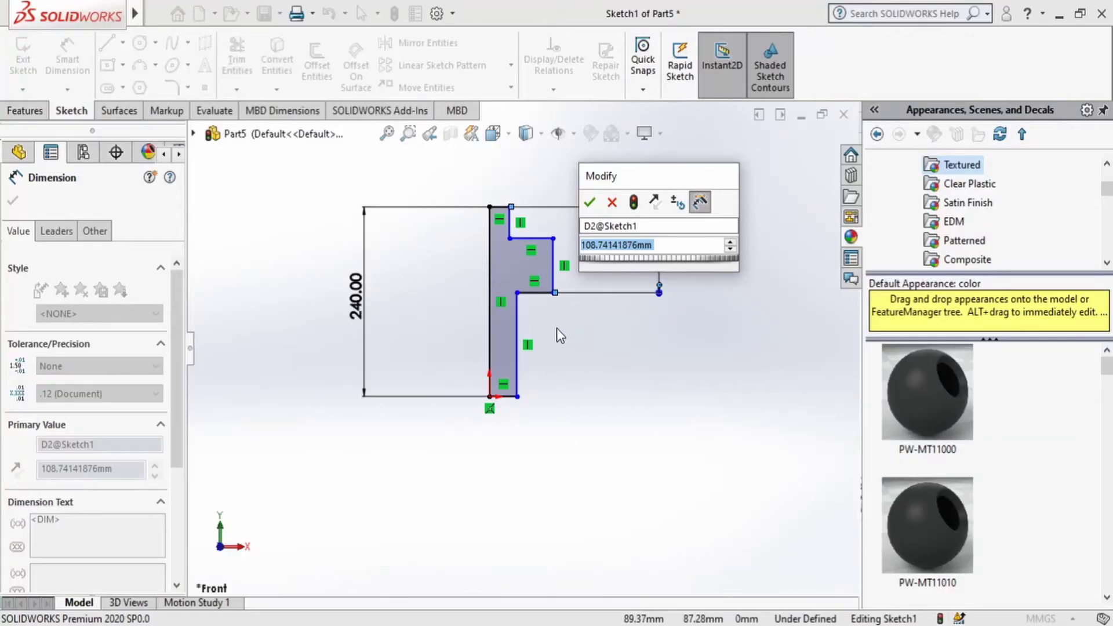
{"action": "type", "text": "83"}
{"action": "key", "text": "Return"}
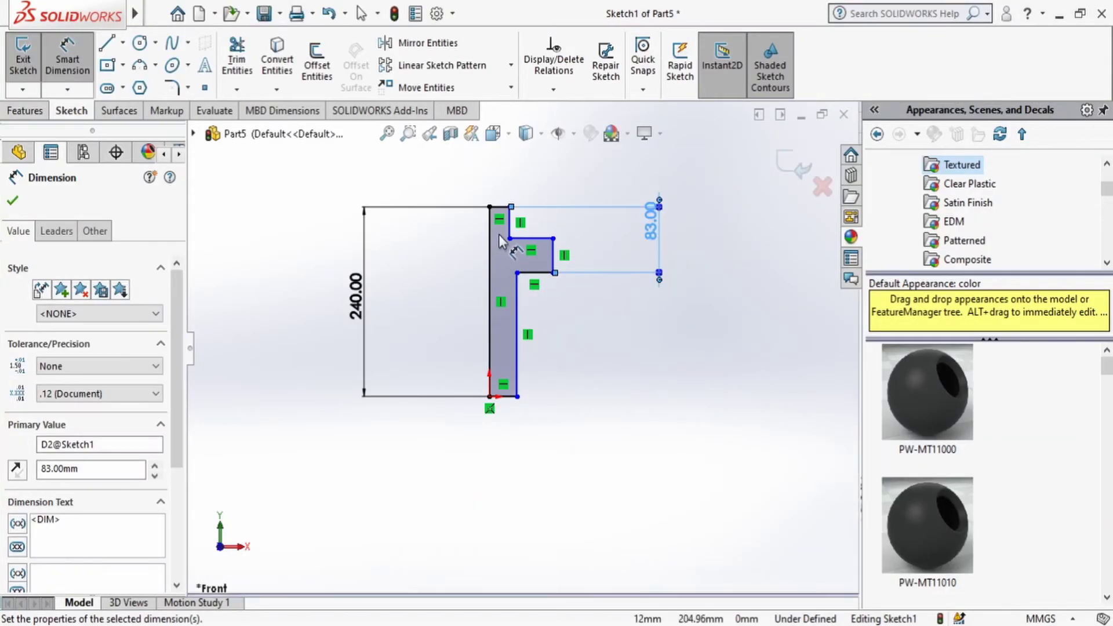
Place a width dimension across the top of the profile and check it on the drawing.
{"action": "left_click", "coordinate": [491, 234]}
{"action": "left_click", "coordinate": [516, 324]}
{"action": "left_click", "coordinate": [510, 173]}
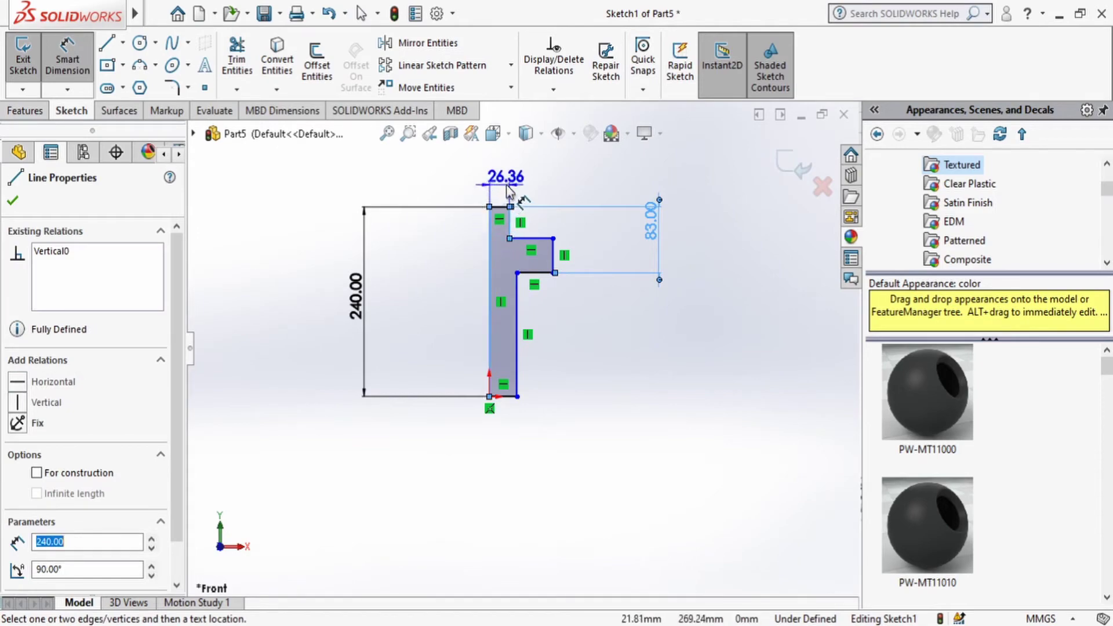
{"action": "key", "text": "alt+Tab"}
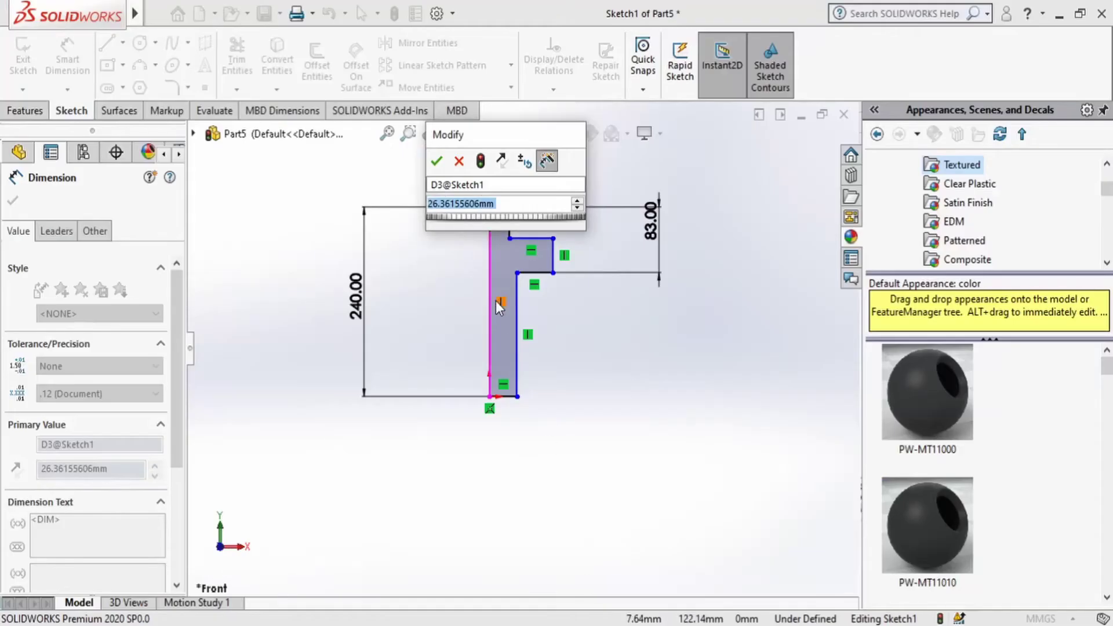
Set the top width to 11 mm and the head width to 65/2 (32.5 mm).
{"action": "type", "text": "11"}
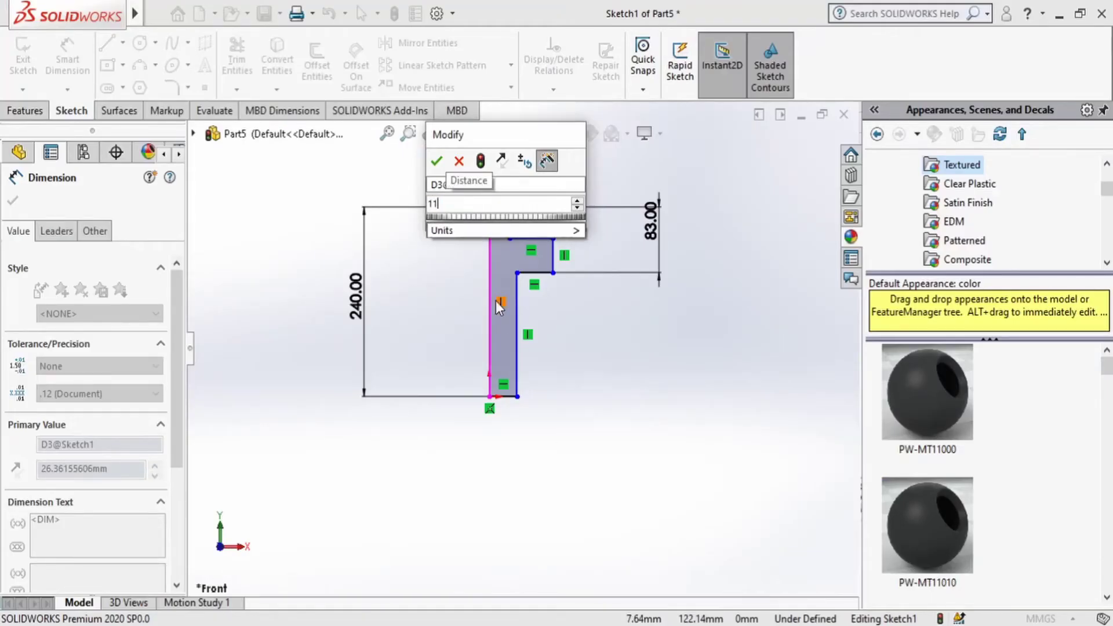
{"action": "key", "text": "Return"}
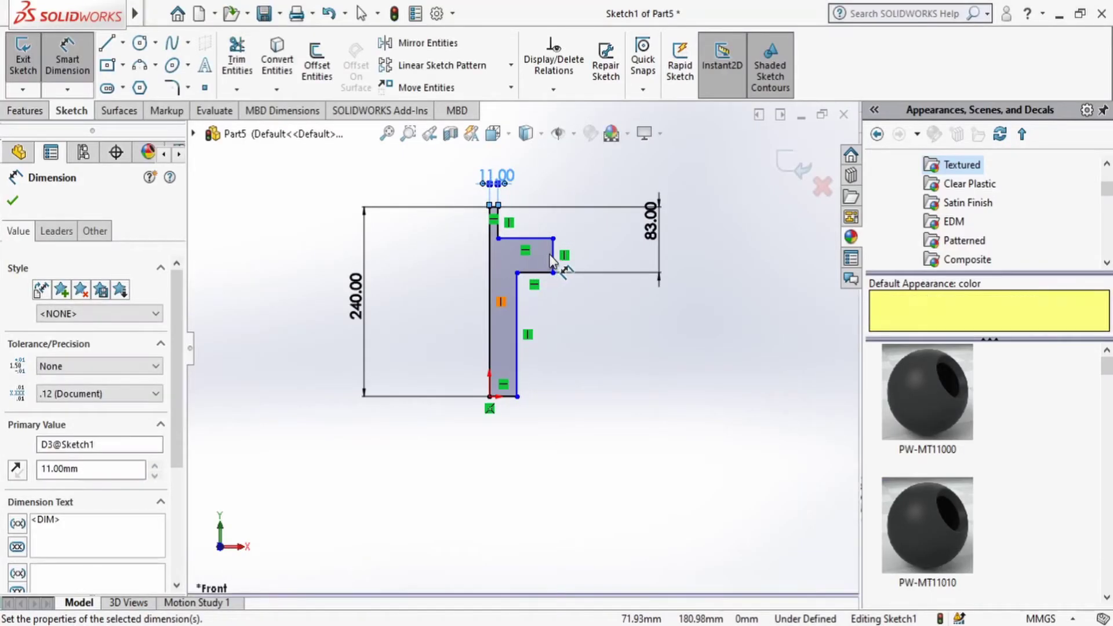
{"action": "left_click", "coordinate": [552, 260]}
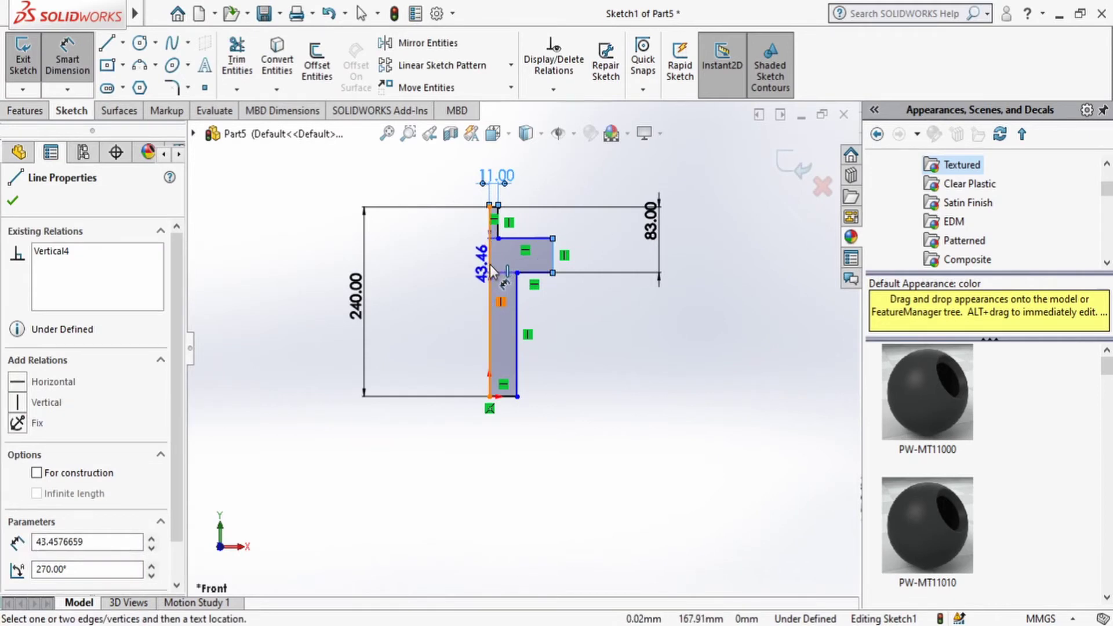
{"action": "left_click", "coordinate": [490, 365]}
{"action": "scroll", "coordinate": [516, 354], "scroll_direction": "down", "scroll_amount": 3}
{"action": "left_click", "coordinate": [514, 179]}
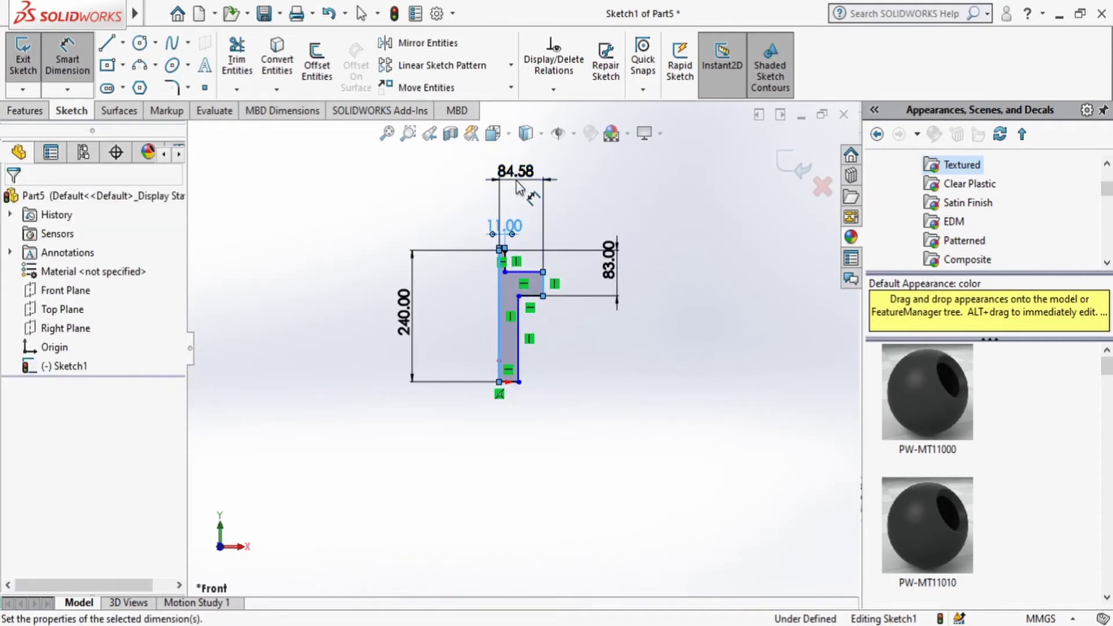
{"action": "type", "text": "65/2"}
{"action": "key", "text": "Return"}
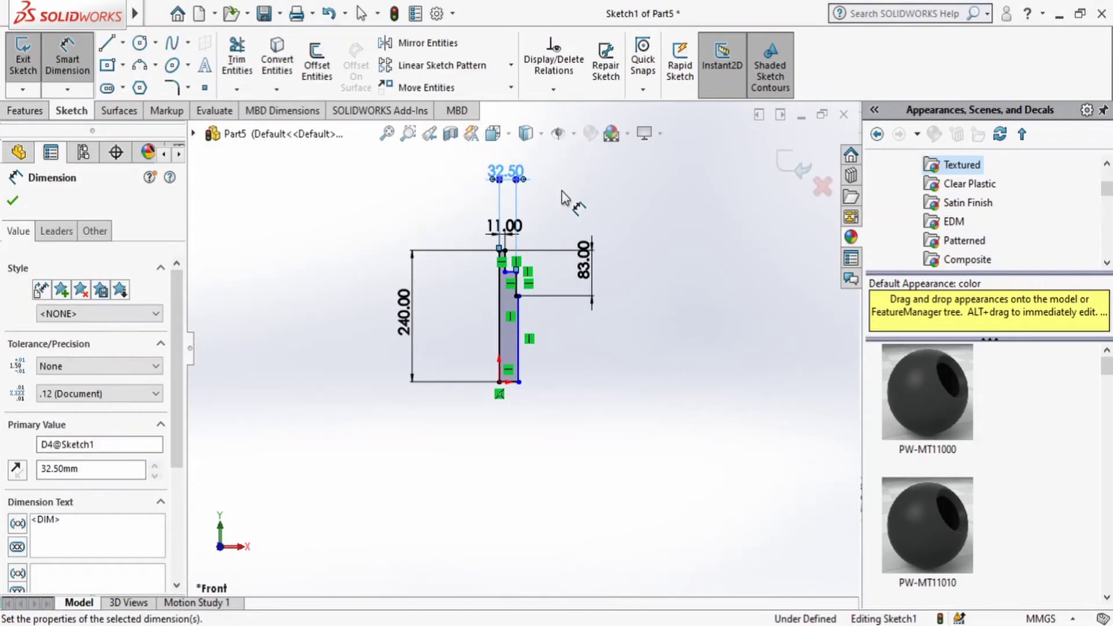
{"action": "scroll", "coordinate": [525, 304], "scroll_direction": "up", "scroll_amount": 3}
{"action": "key", "text": "Escape"}
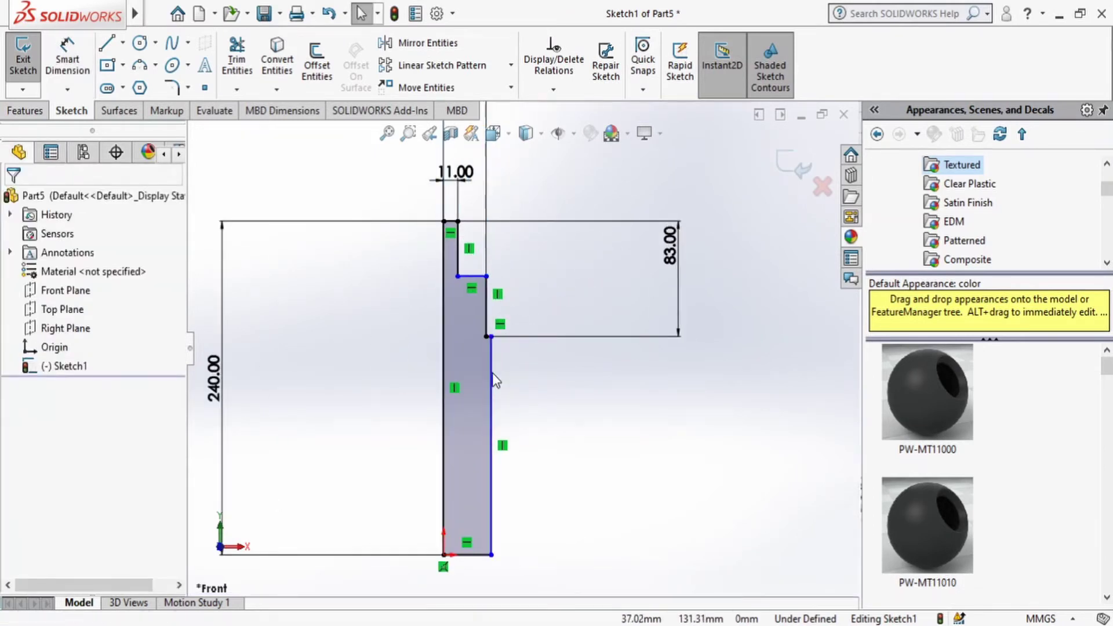
Narrow the lower shaft and dimension the short step edge below the top to 13 mm.
{"action": "left_click_drag", "start_coordinate": [491, 373], "coordinate": [473, 353]}
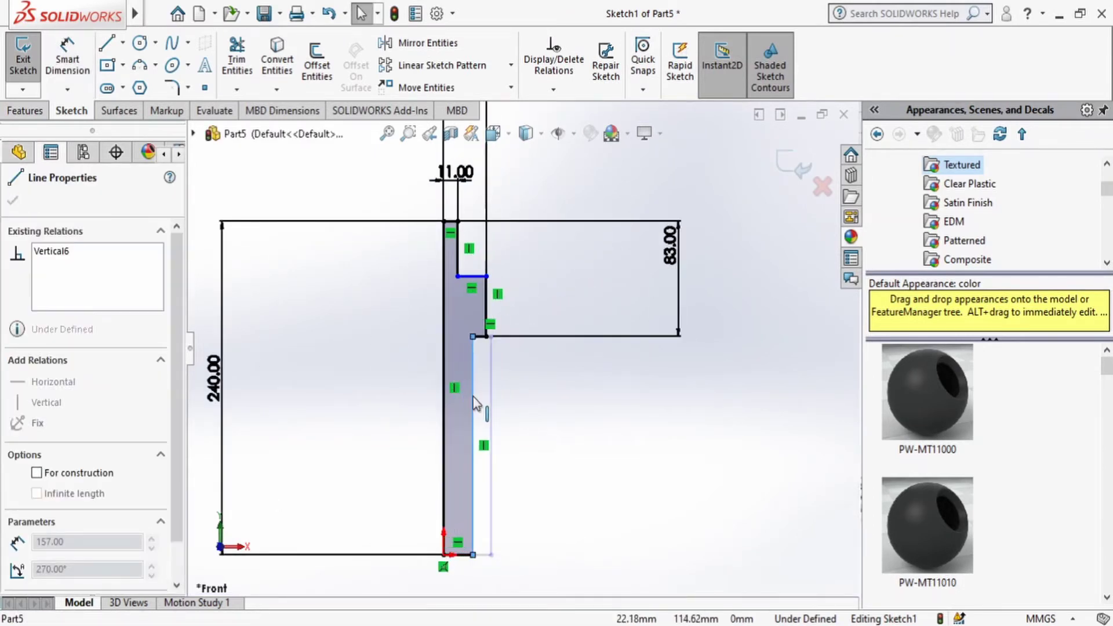
{"action": "key", "text": "alt+Tab"}
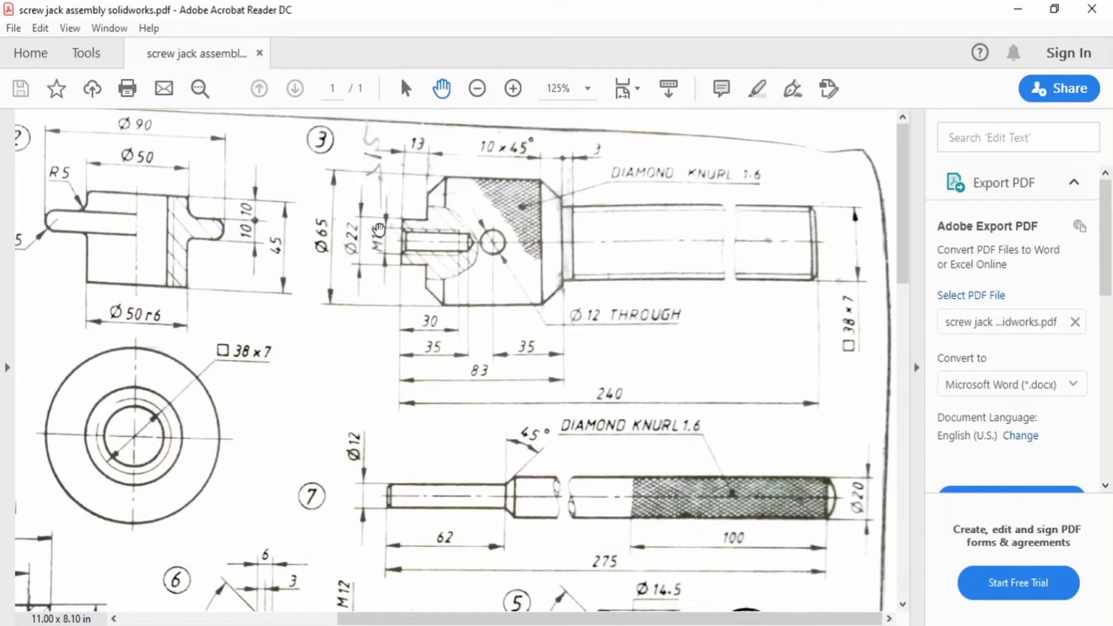
{"action": "key", "text": "alt+Tab"}
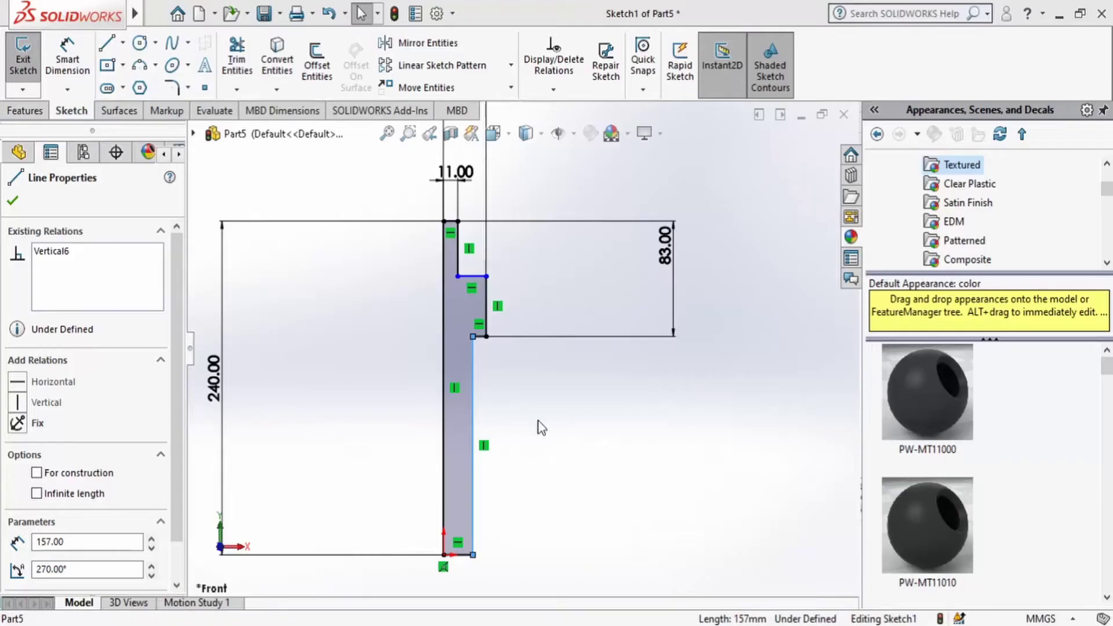
{"action": "left_click", "coordinate": [85, 61]}
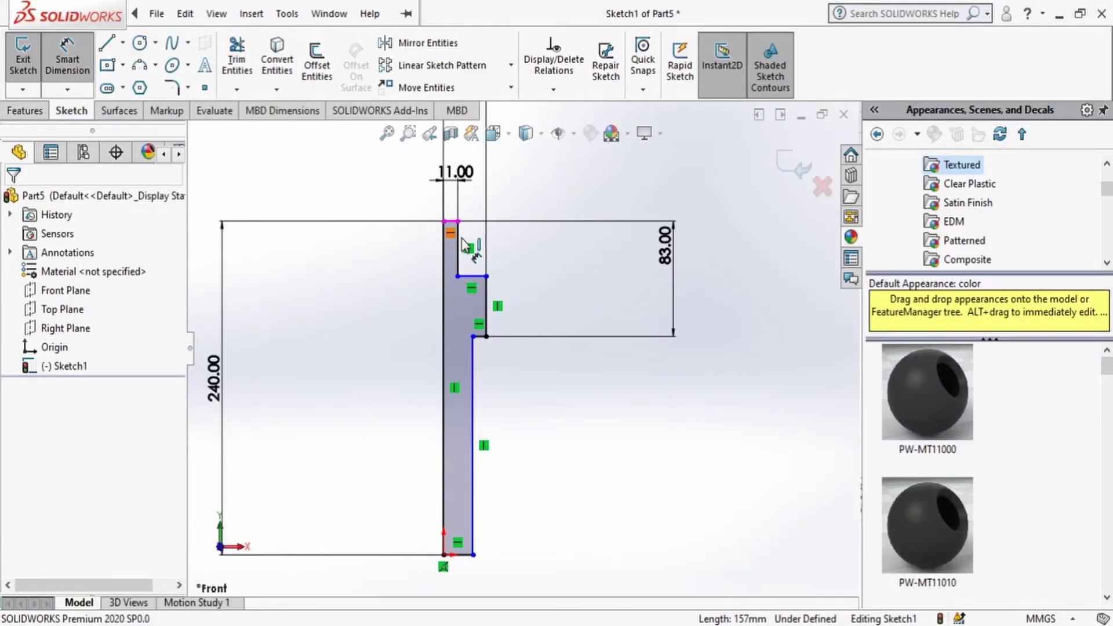
{"action": "left_click", "coordinate": [464, 243]}
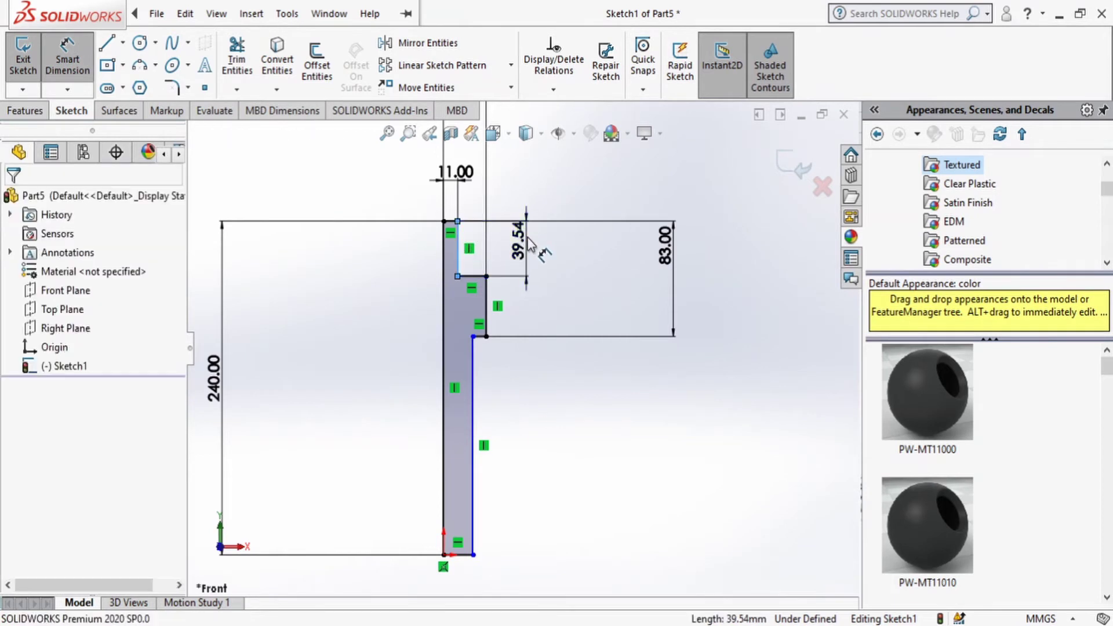
{"action": "left_click", "coordinate": [531, 251]}
{"action": "type", "text": "13"}
{"action": "key", "text": "Return"}
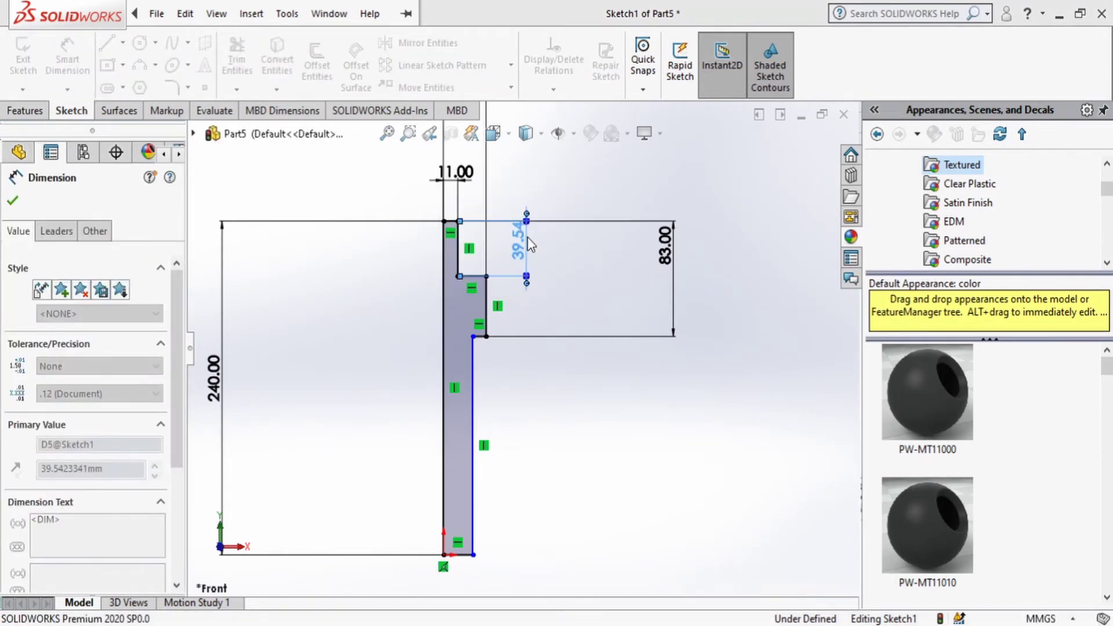
Dimension the shaft width to 19 mm, fully defining the profile.
{"action": "left_click", "coordinate": [474, 413]}
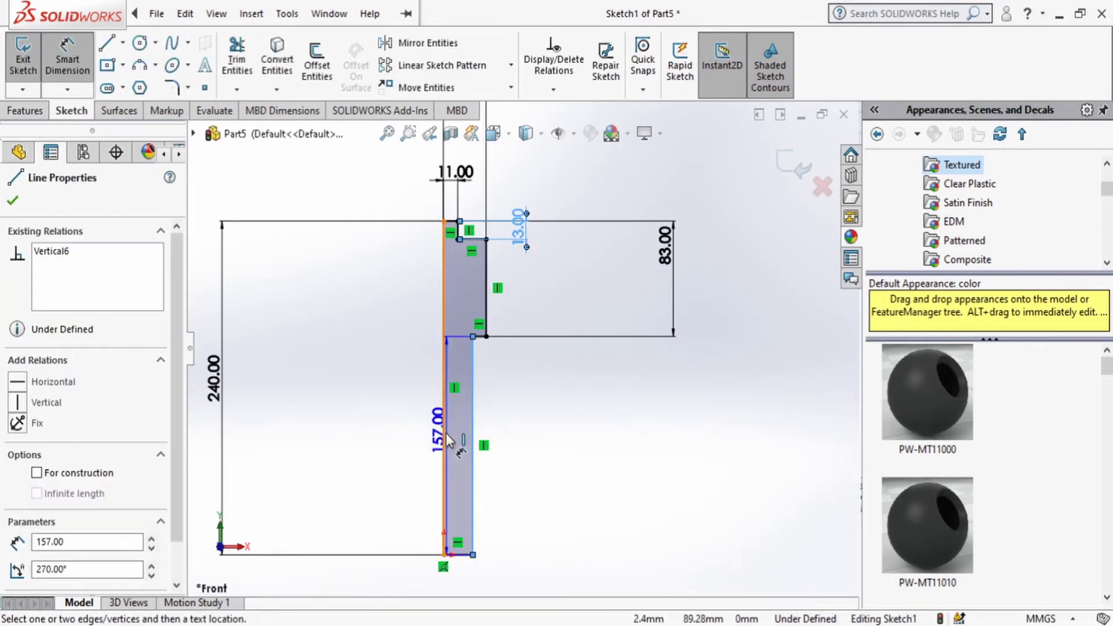
{"action": "left_click", "coordinate": [534, 573]}
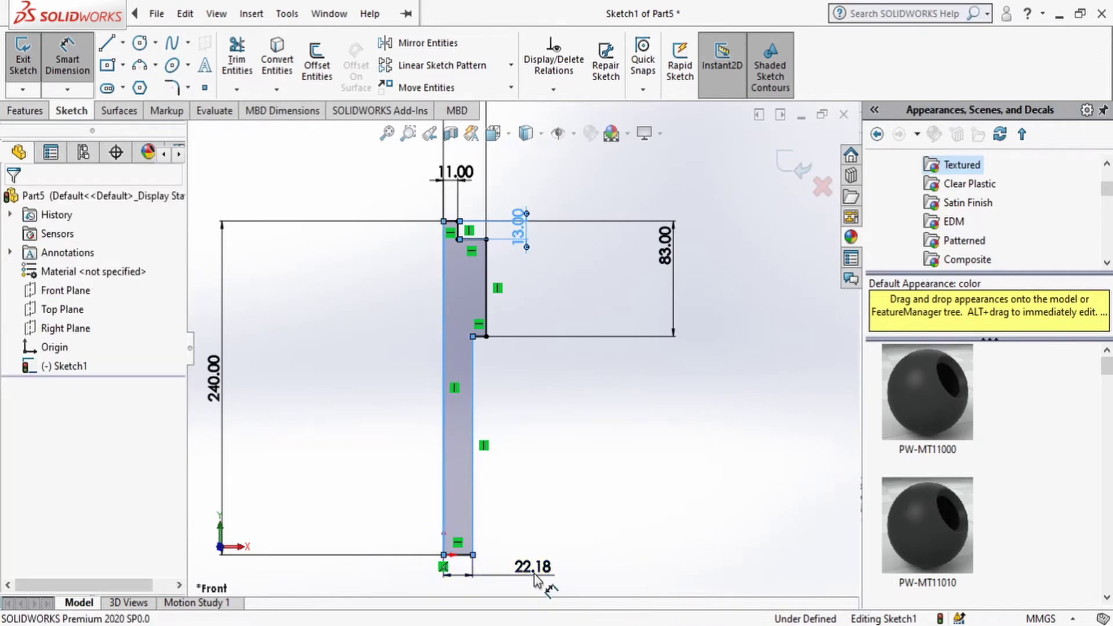
{"action": "key", "text": "alt+Tab"}
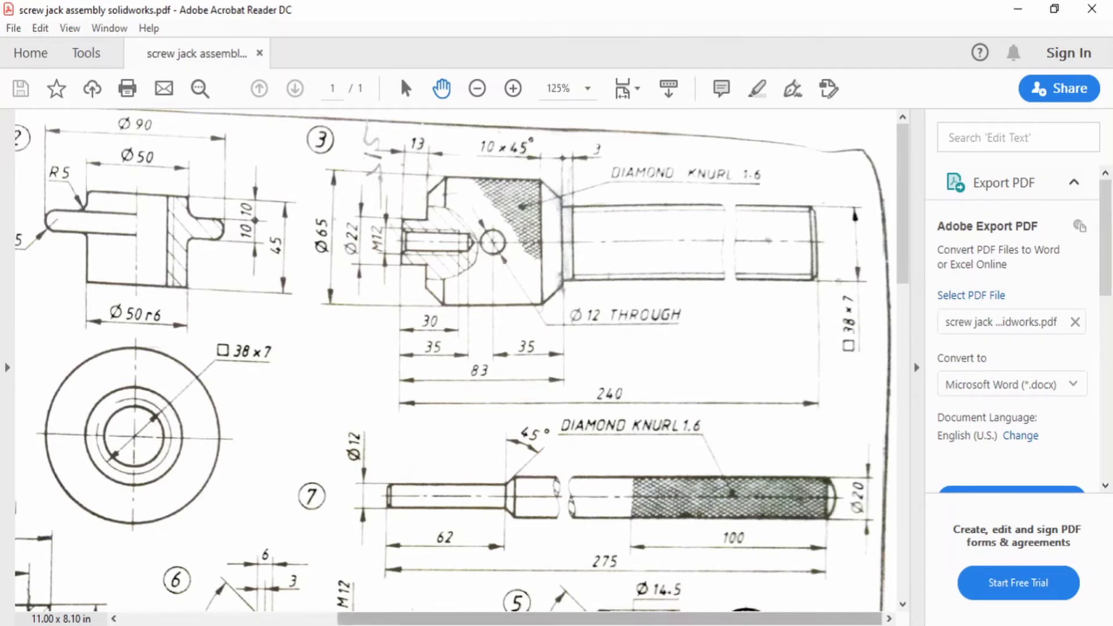
{"action": "key", "text": "alt+Tab"}
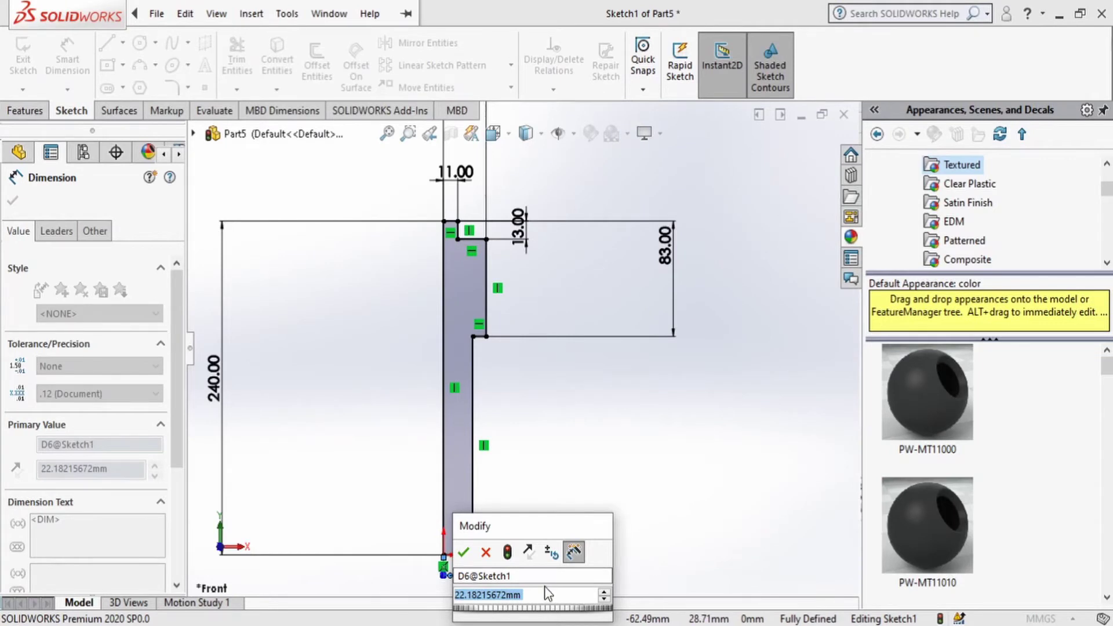
{"action": "type", "text": "19"}
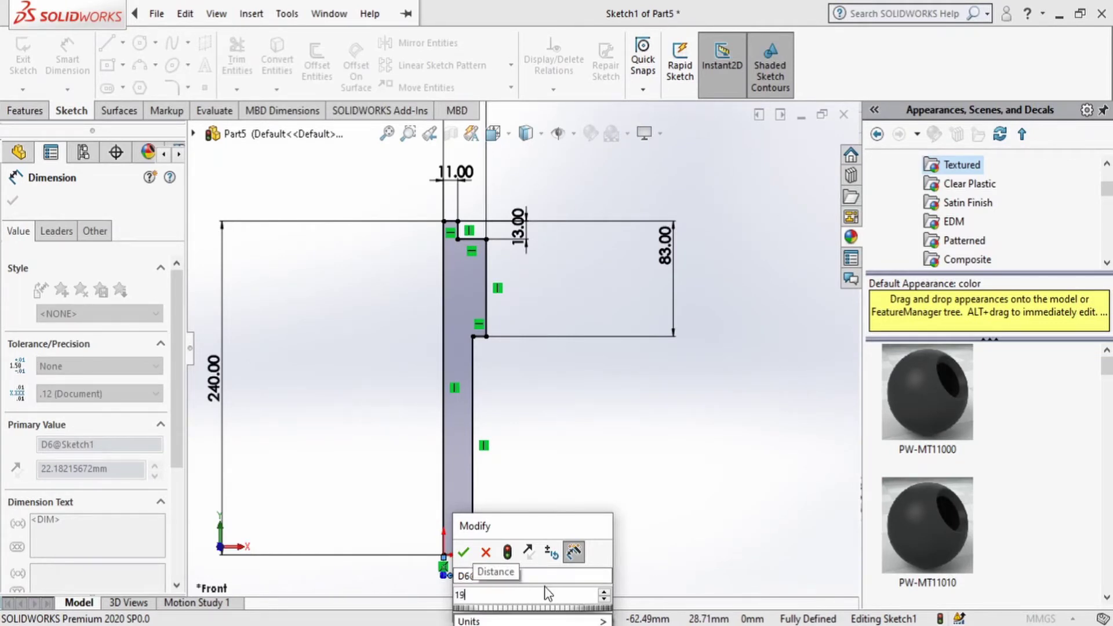
{"action": "key", "text": "Return"}
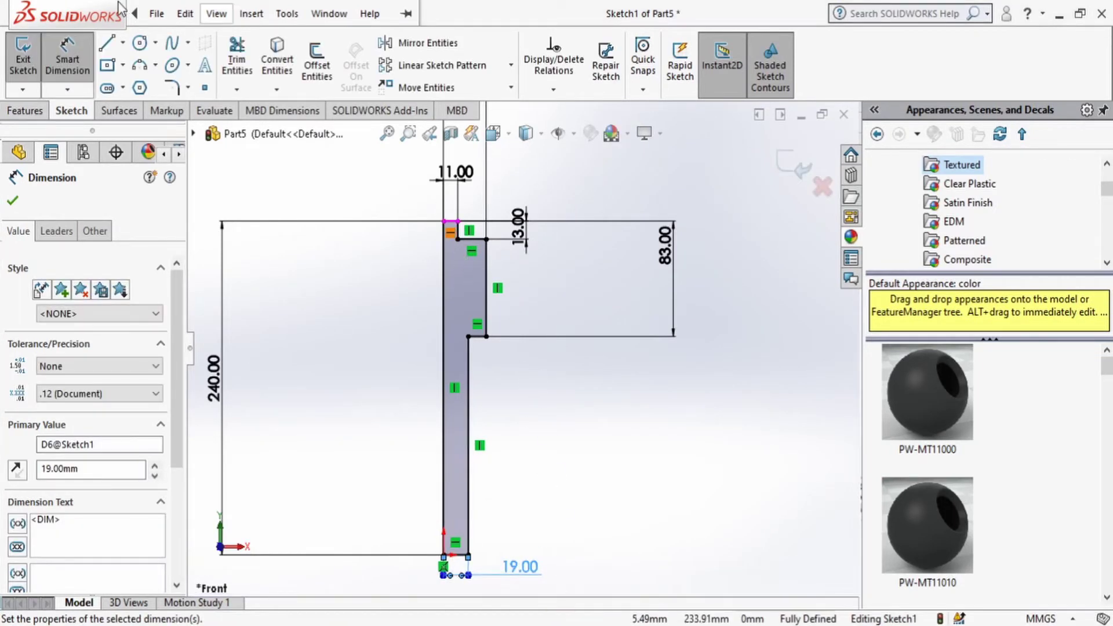
{"action": "left_click", "coordinate": [188, 88]}
{"action": "left_click", "coordinate": [220, 131]}
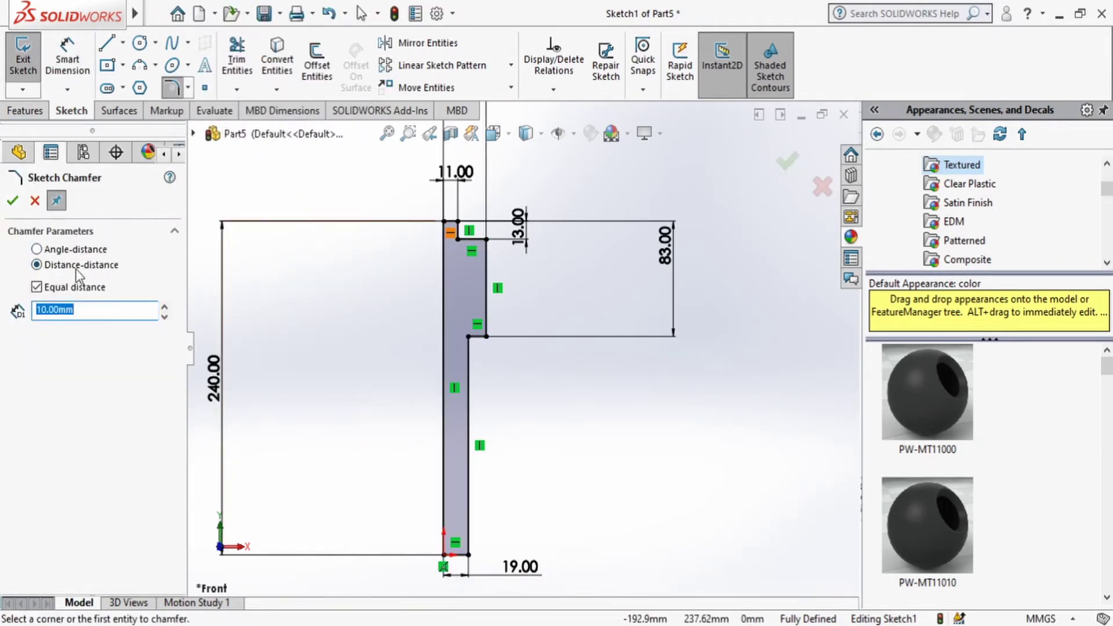
Add a 10 mm equal-distance chamfer at the lower step corner.
{"action": "scroll", "coordinate": [476, 301], "scroll_direction": "down", "scroll_amount": 4}
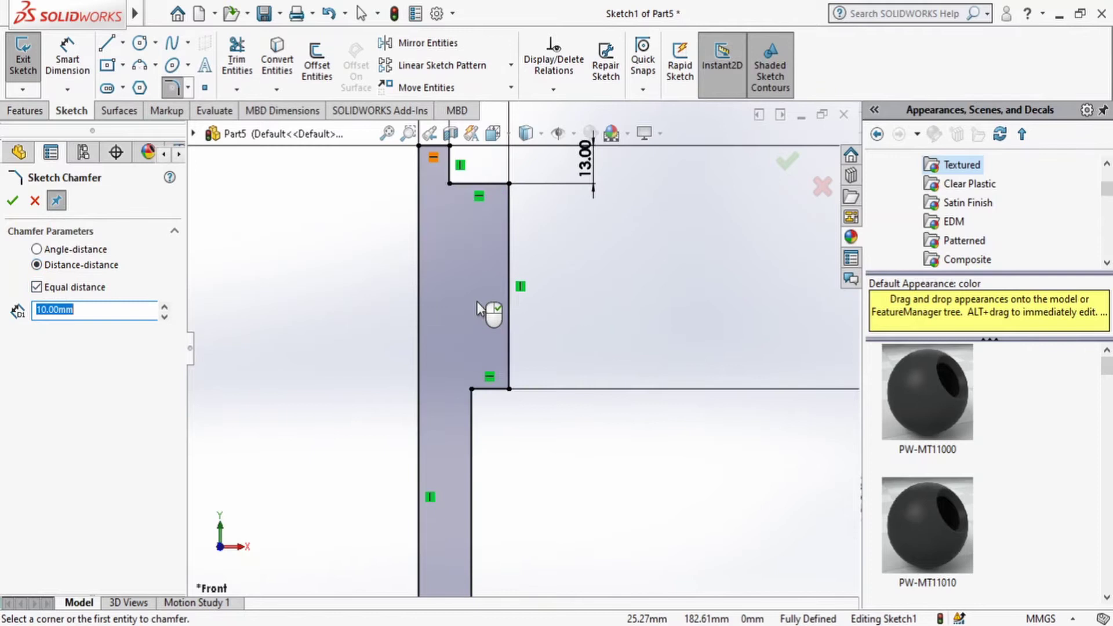
{"action": "left_click", "coordinate": [511, 371]}
{"action": "left_click", "coordinate": [514, 389]}
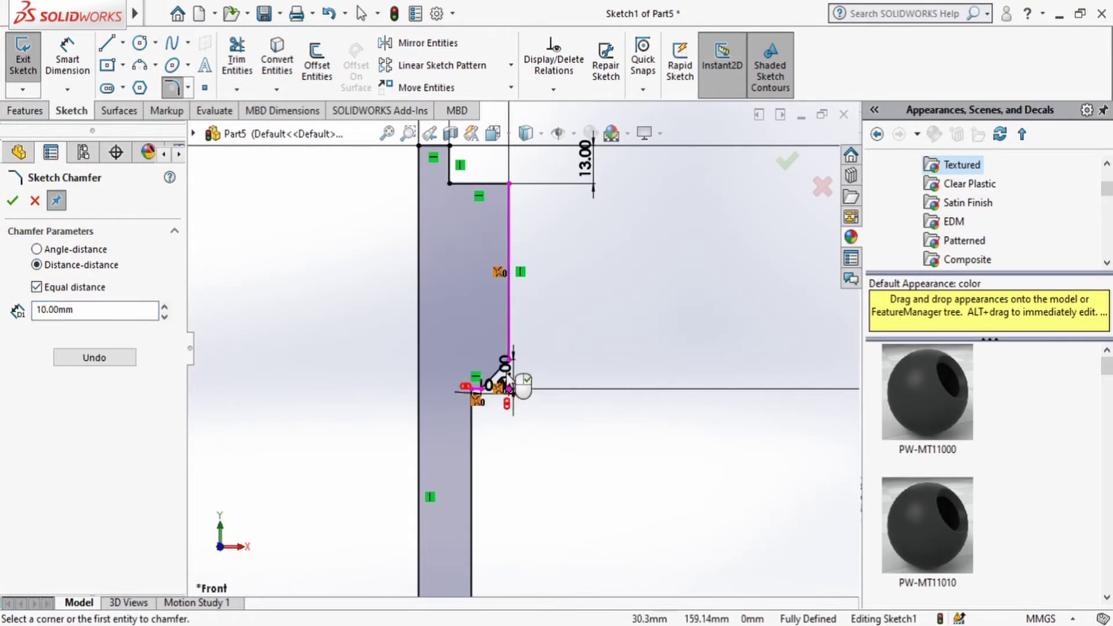
{"action": "scroll", "coordinate": [509, 374], "scroll_direction": "down", "scroll_amount": 3}
{"action": "scroll", "coordinate": [504, 359], "scroll_direction": "up", "scroll_amount": 2}
{"action": "scroll", "coordinate": [475, 220], "scroll_direction": "up", "scroll_amount": 2}
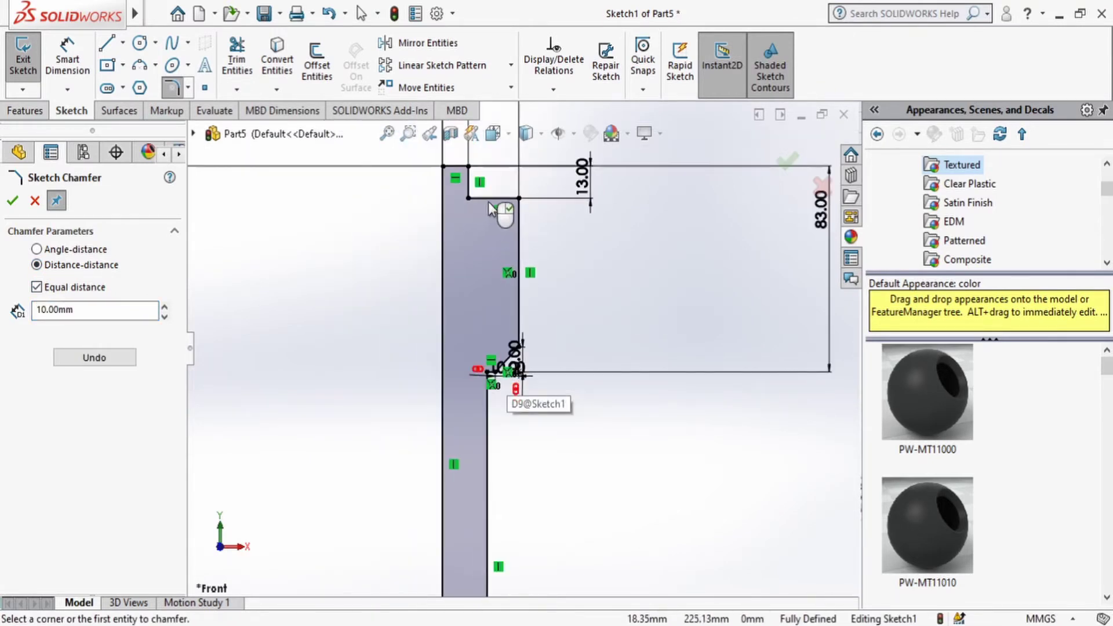
{"action": "scroll", "coordinate": [498, 197], "scroll_direction": "down", "scroll_amount": 2}
{"action": "scroll", "coordinate": [505, 174], "scroll_direction": "down", "scroll_amount": 1}
Chamfer the upper inner corner 10 mm as well and exit the sketch.
{"action": "left_click", "coordinate": [512, 222]}
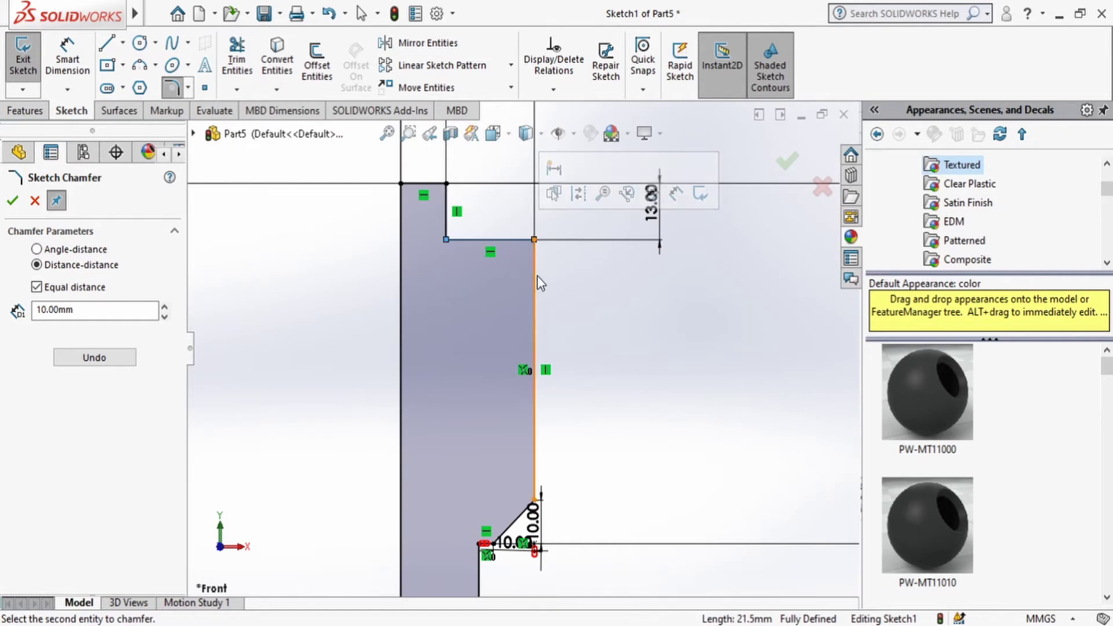
{"action": "left_click", "coordinate": [528, 253]}
{"action": "right_click", "coordinate": [537, 275]}
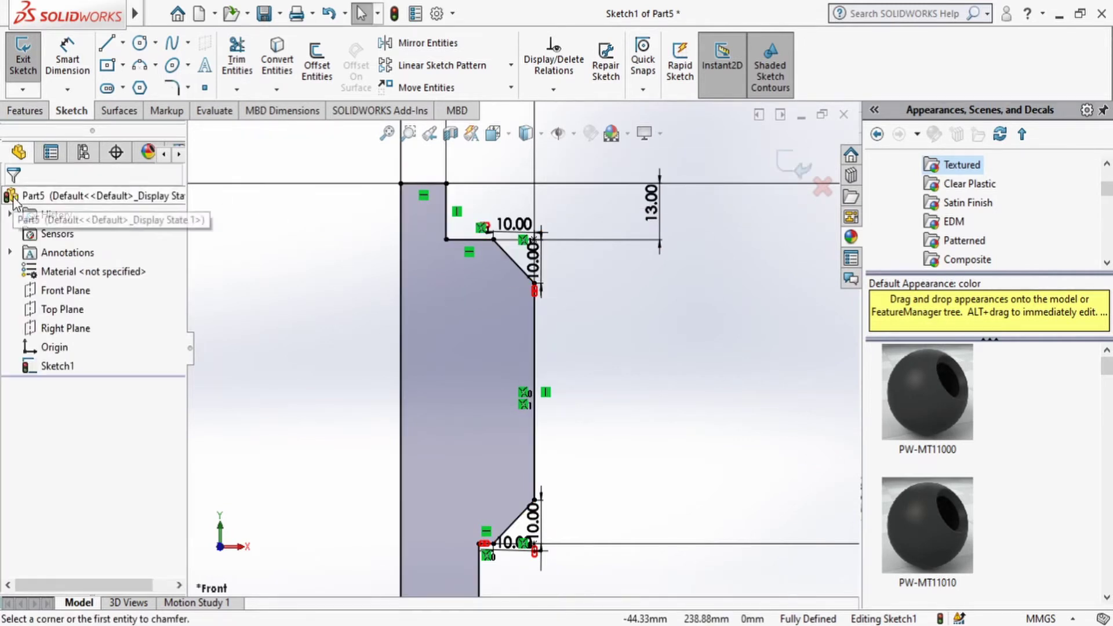
{"action": "scroll", "coordinate": [412, 200], "scroll_direction": "up", "scroll_amount": 2}
{"action": "scroll", "coordinate": [725, 449], "scroll_direction": "up", "scroll_amount": 3}
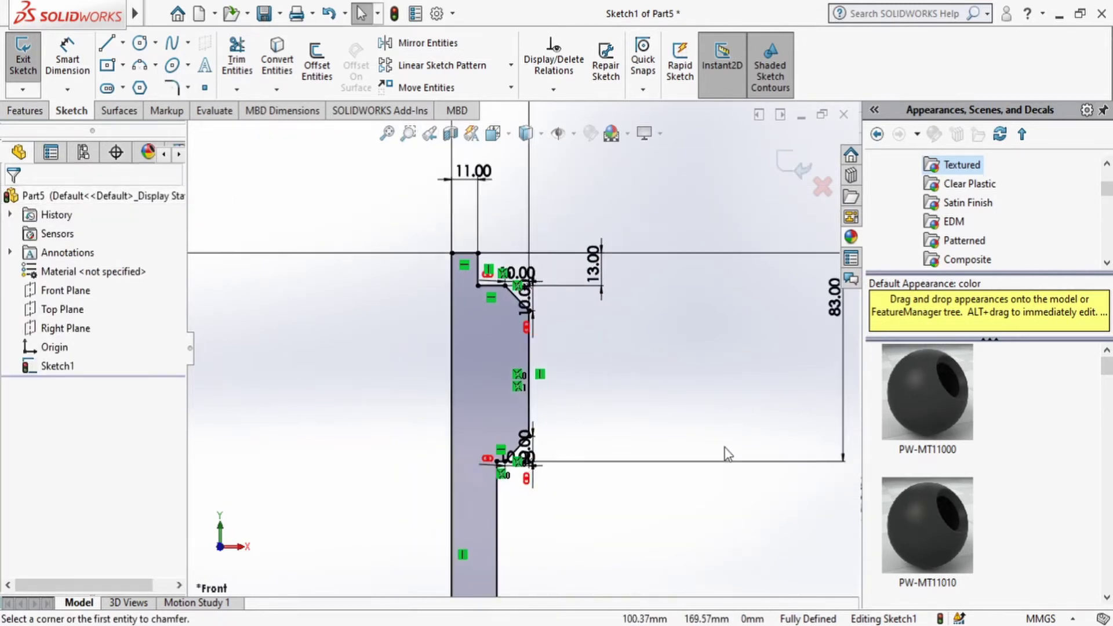
{"action": "left_click", "coordinate": [786, 163]}
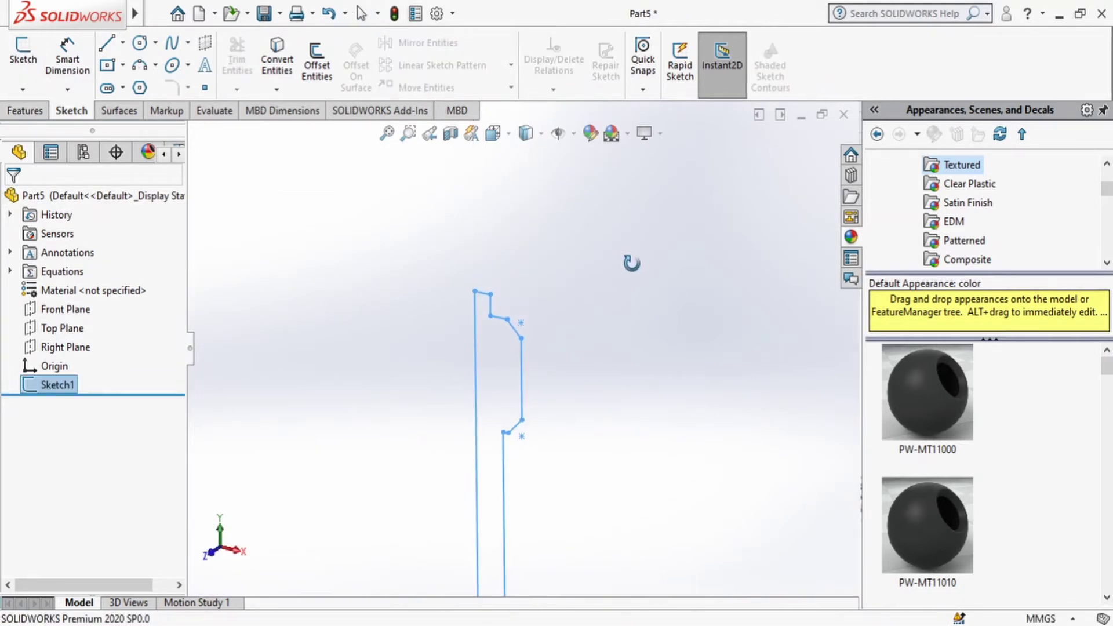
Revolve Sketch1's closed region 360° about the left edge line (Line1) into a solid.
{"action": "left_click", "coordinate": [25, 110]}
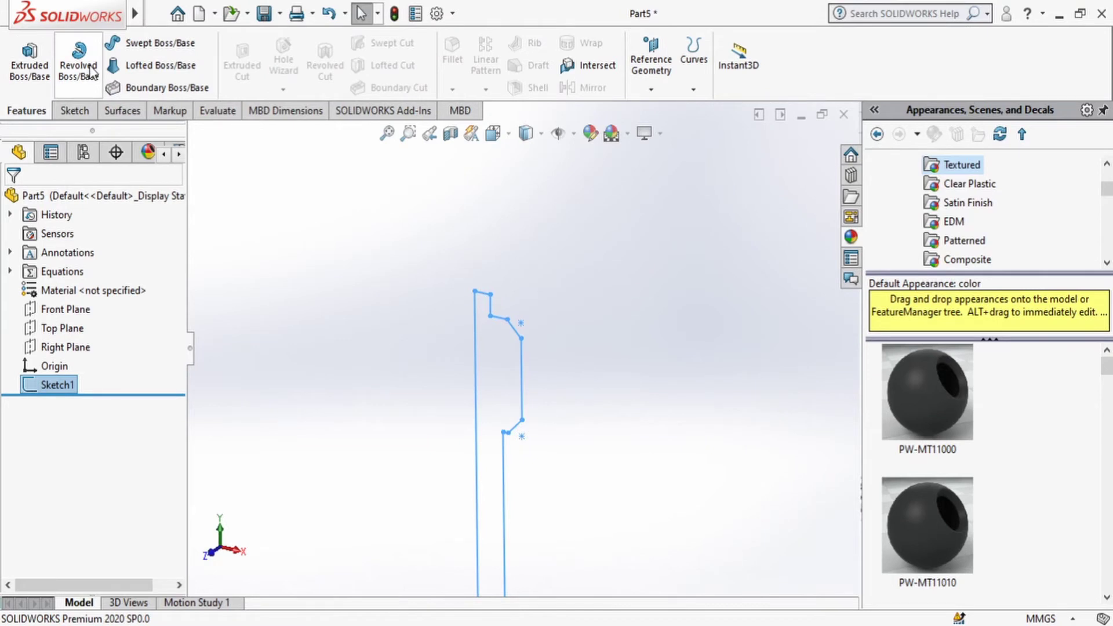
{"action": "left_click", "coordinate": [79, 66]}
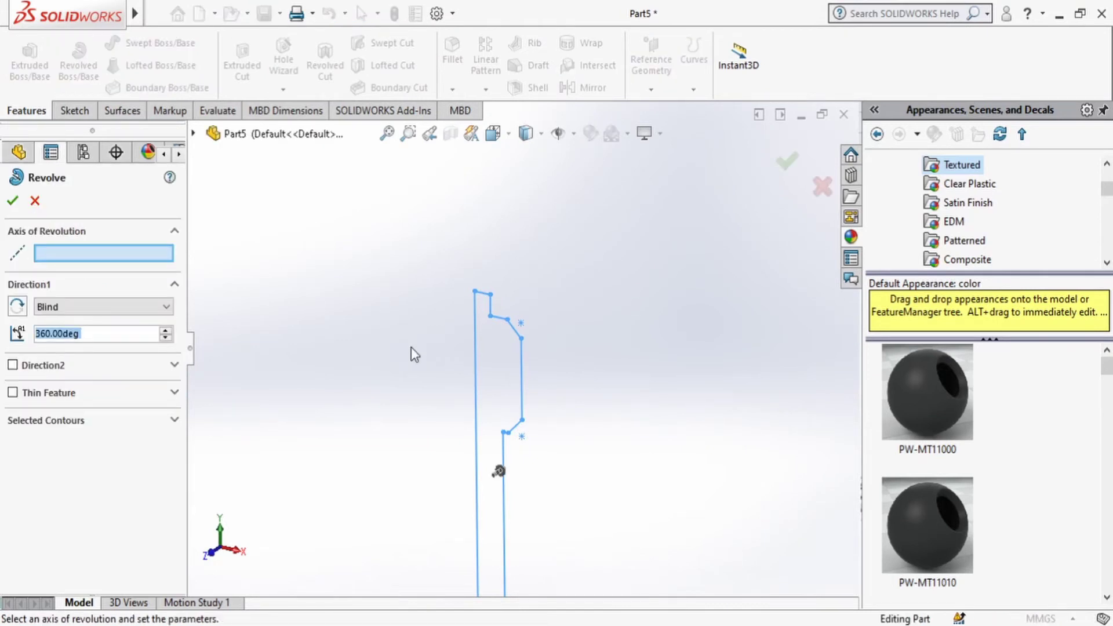
{"action": "left_click", "coordinate": [77, 418]}
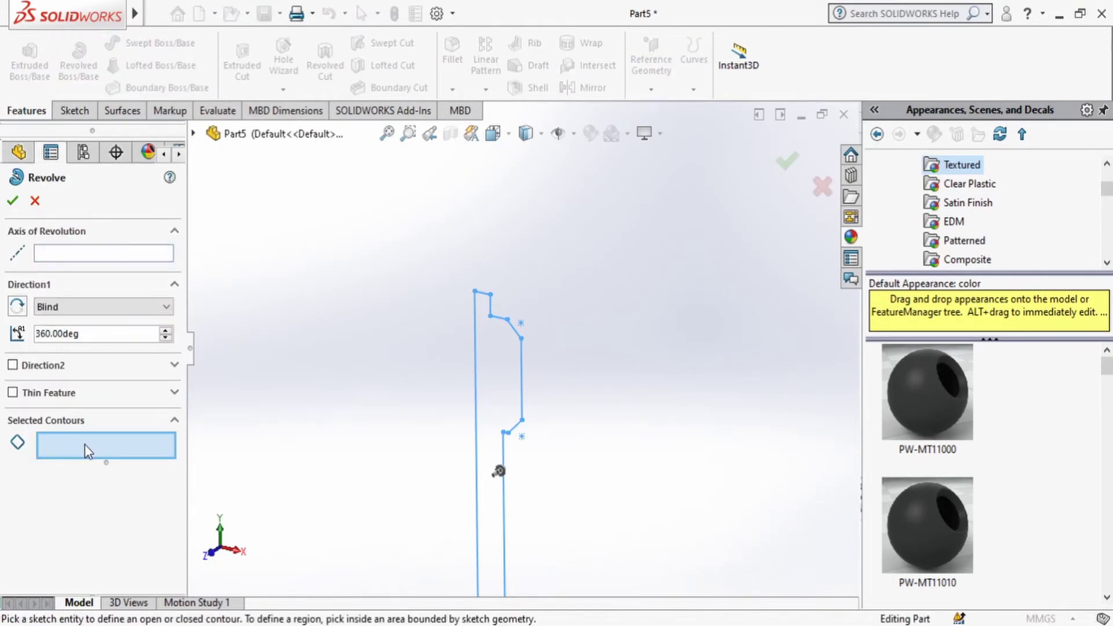
{"action": "left_click", "coordinate": [513, 406]}
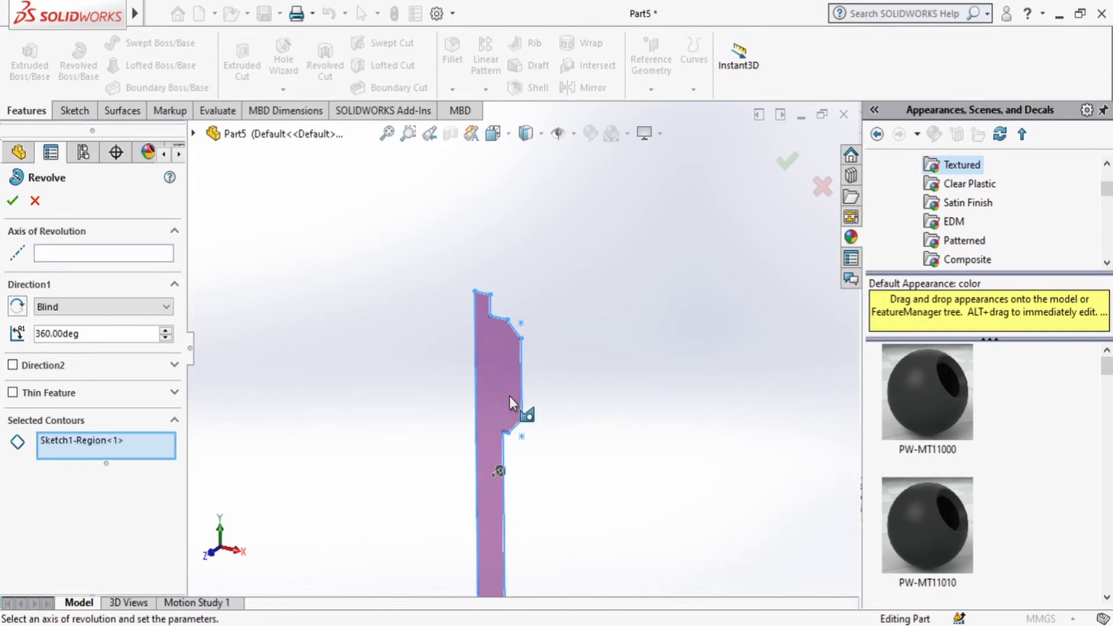
{"action": "left_click", "coordinate": [73, 255]}
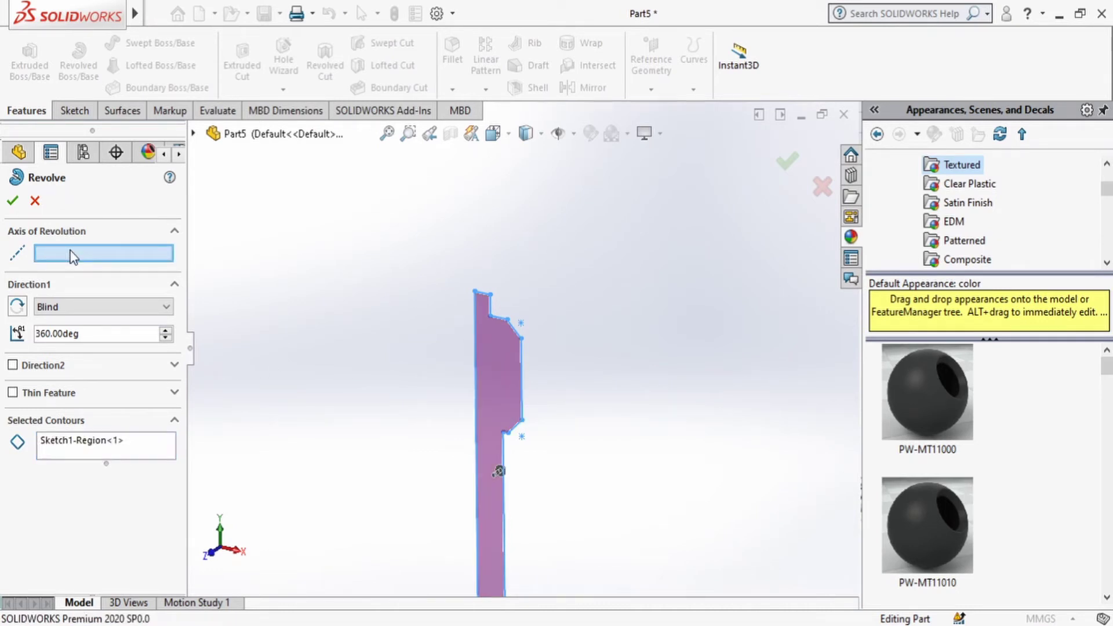
{"action": "left_click", "coordinate": [479, 318]}
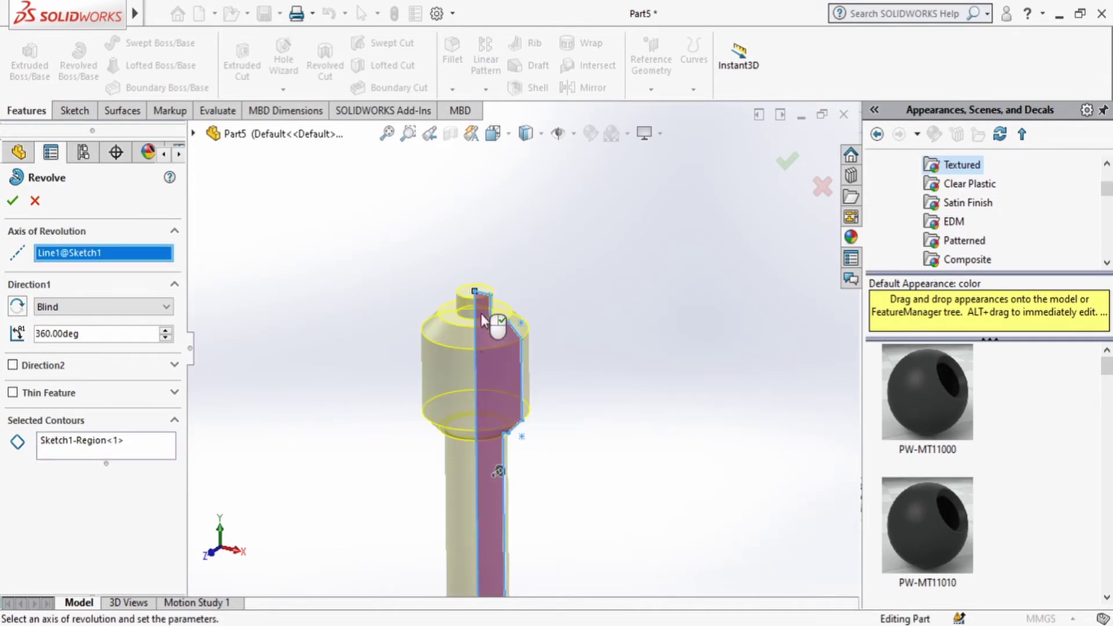
{"action": "left_click", "coordinate": [16, 201]}
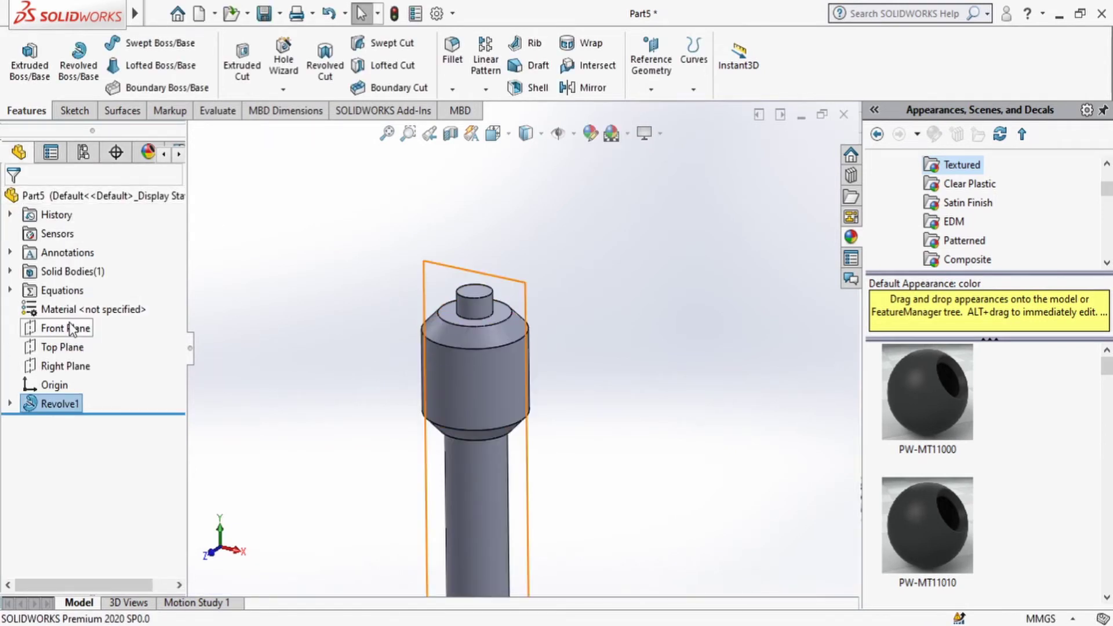
Start a sketch on the Front Plane and draw a small circle on the spindle head.
{"action": "left_click", "coordinate": [63, 365]}
{"action": "left_click", "coordinate": [56, 329]}
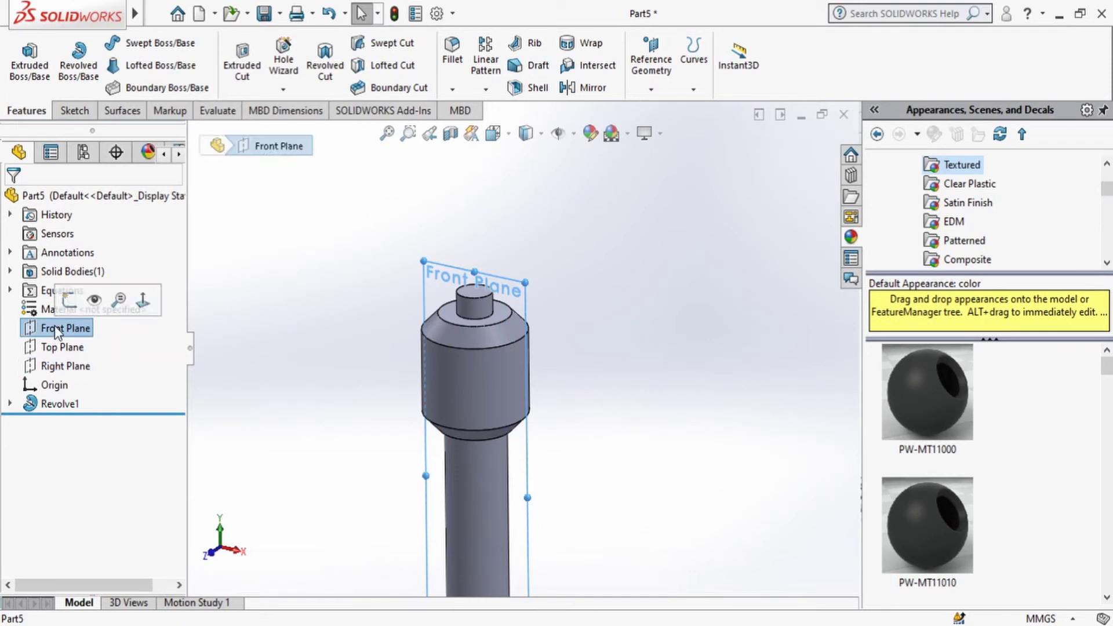
{"action": "left_click", "coordinate": [70, 300]}
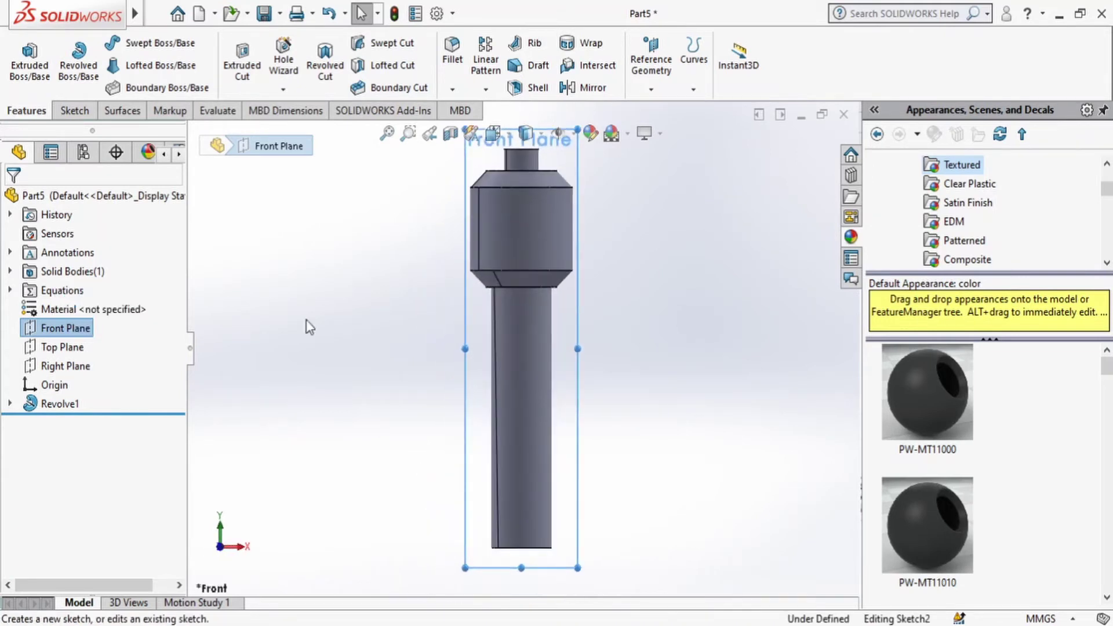
{"action": "left_click", "coordinate": [139, 42]}
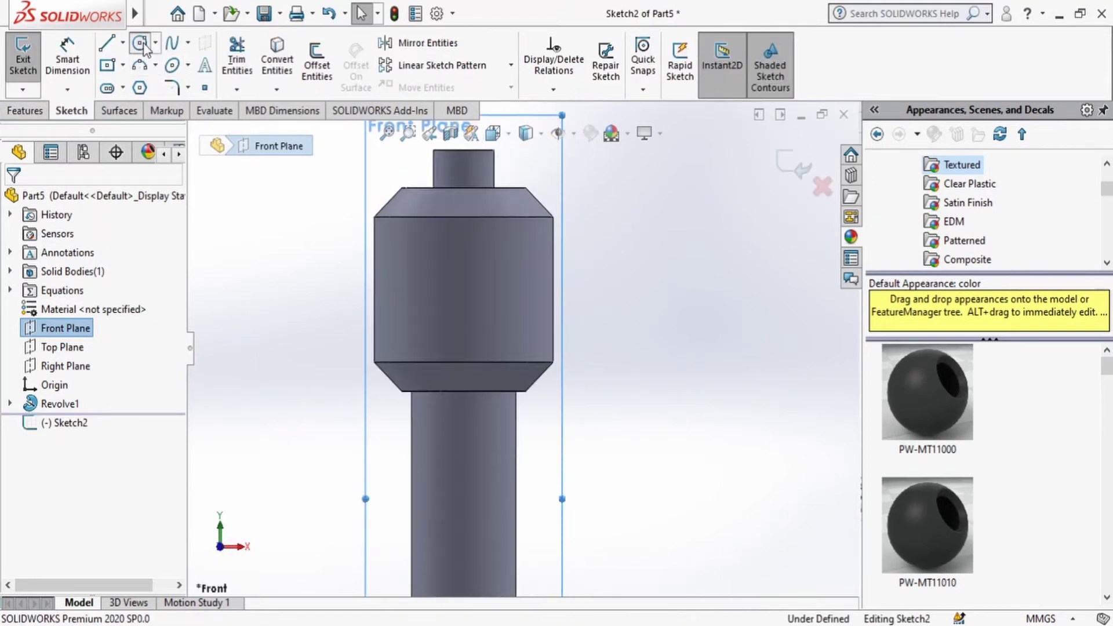
{"action": "left_click", "coordinate": [473, 300]}
{"action": "left_click", "coordinate": [482, 303]}
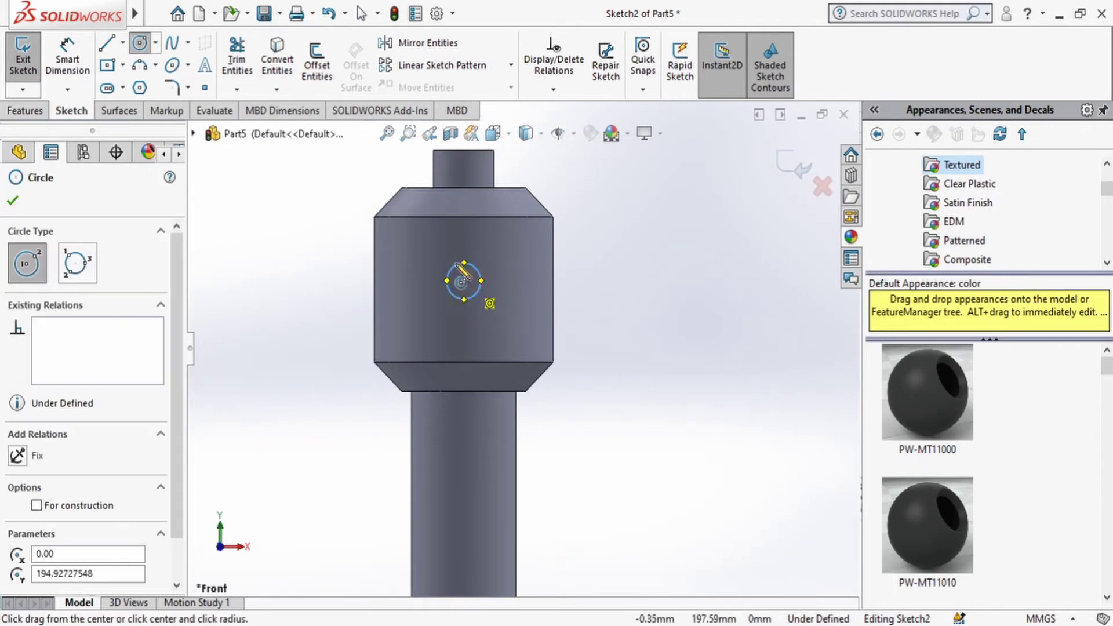
{"action": "scroll", "coordinate": [506, 575], "scroll_direction": "down", "scroll_amount": 5}
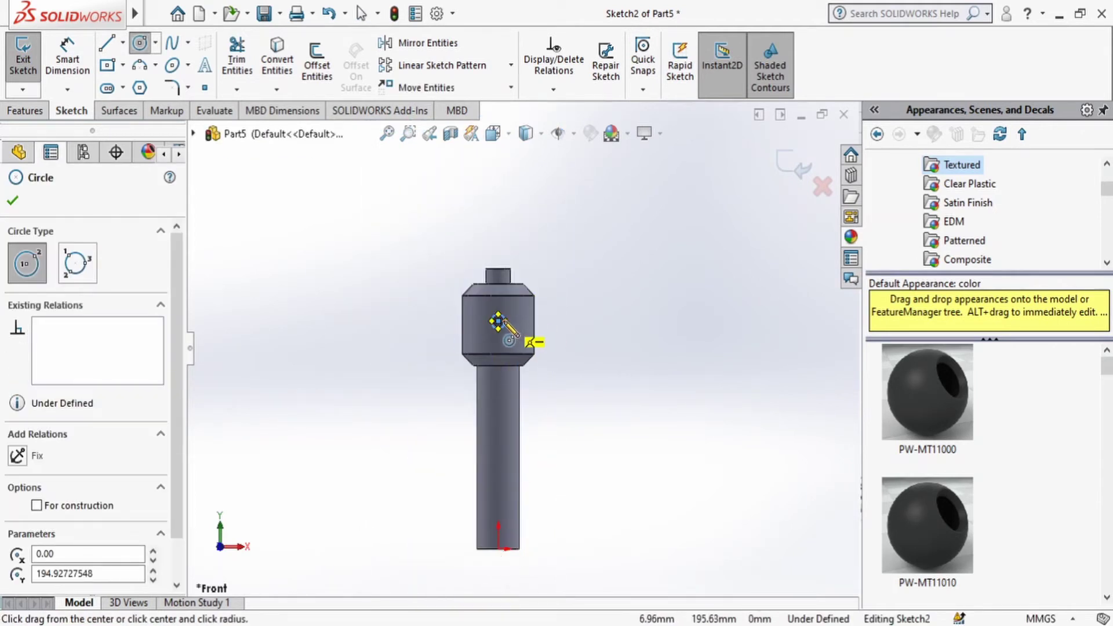
{"action": "key", "text": "Escape"}
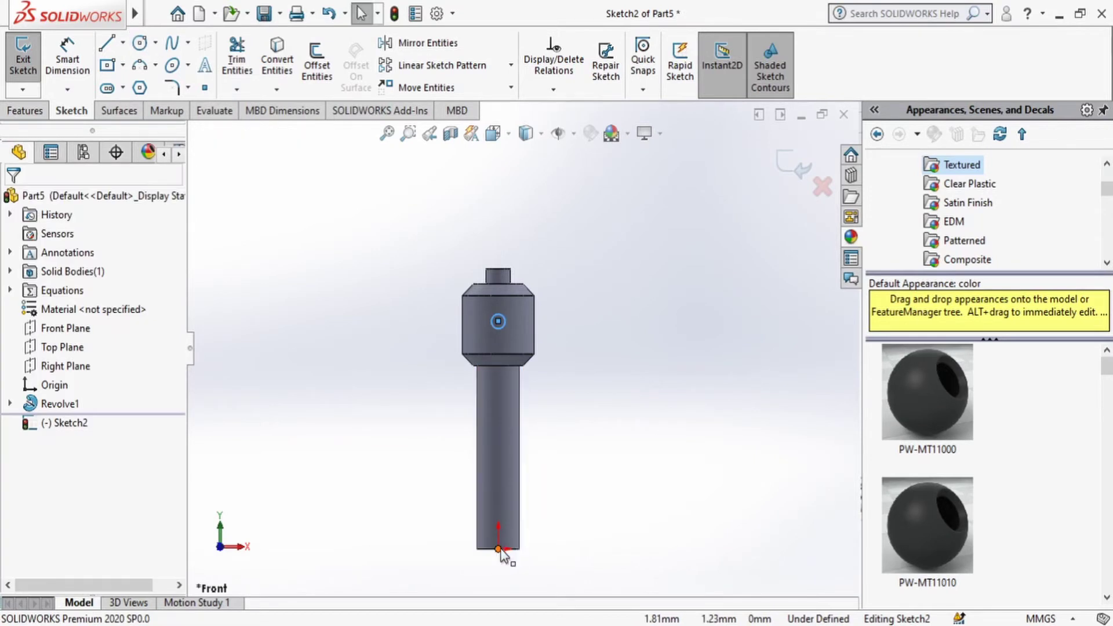
Make the circle centre vertical with the origin and begin dimensioning the circle.
{"action": "left_click", "coordinate": [498, 322]}
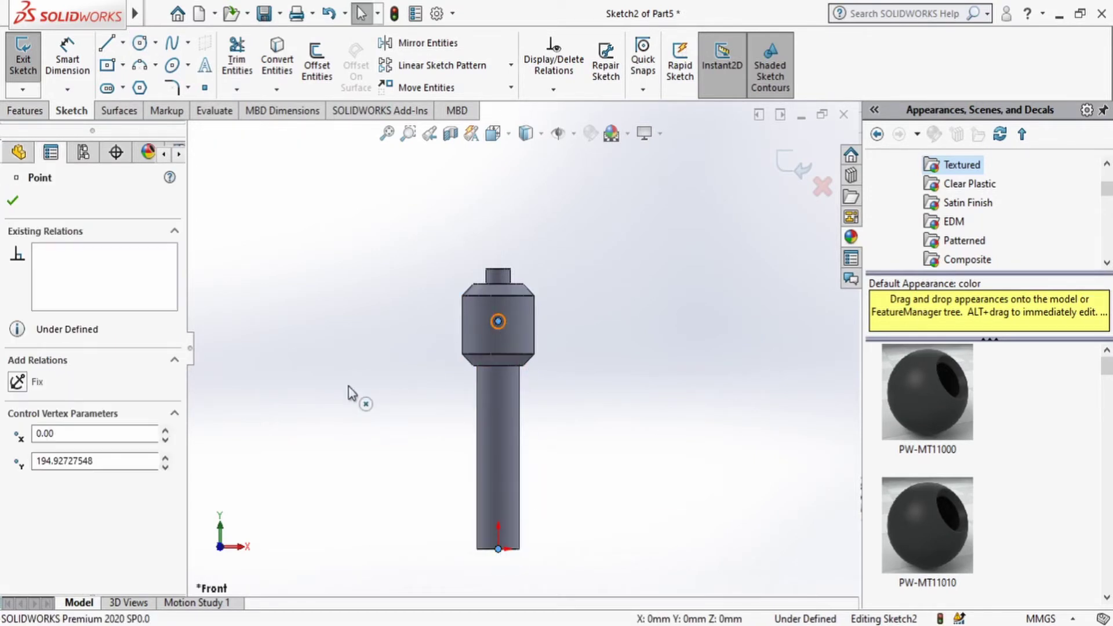
{"action": "left_click", "coordinate": [497, 548], "text": "ctrl"}
{"action": "left_click", "coordinate": [18, 498]}
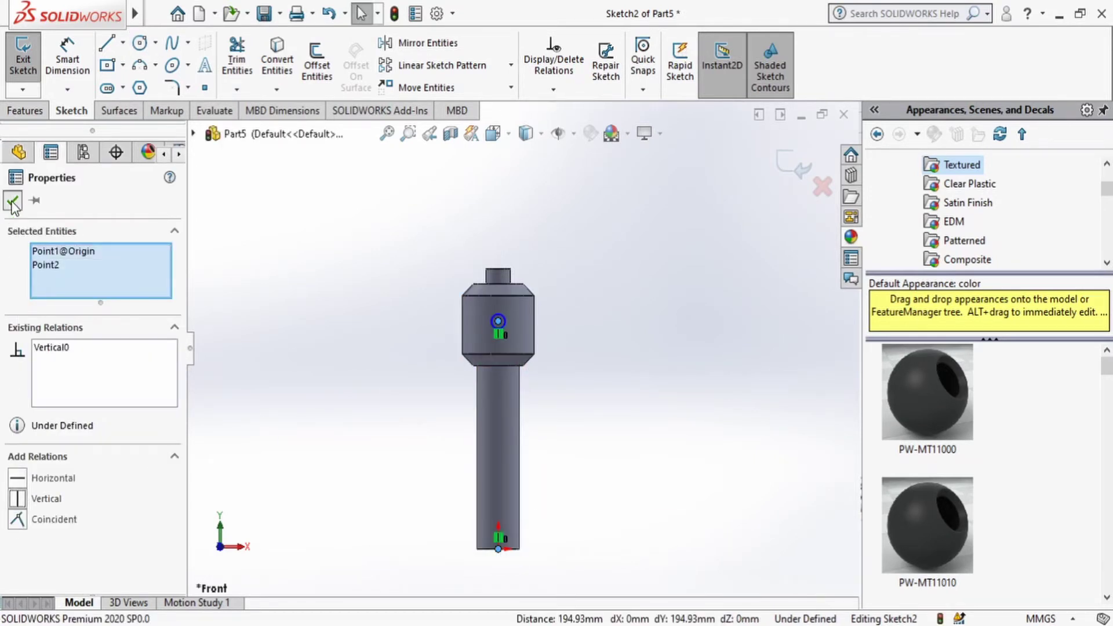
{"action": "left_click", "coordinate": [12, 202]}
{"action": "left_click", "coordinate": [68, 61]}
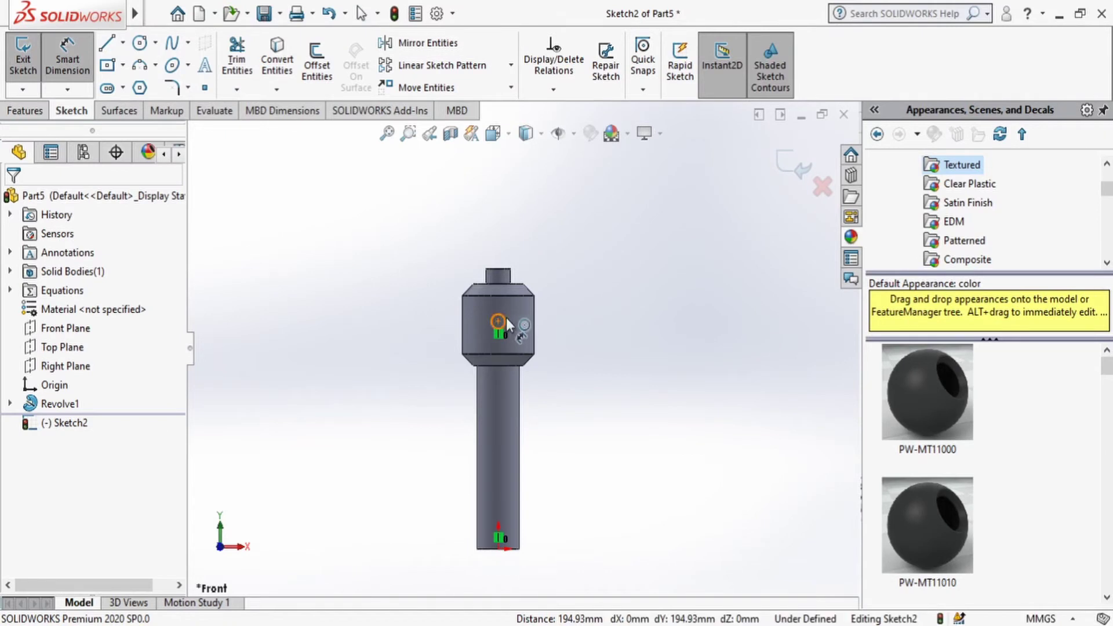
{"action": "left_click", "coordinate": [505, 318]}
Set the circle's diameter to 12 mm.
{"action": "left_click", "coordinate": [637, 322]}
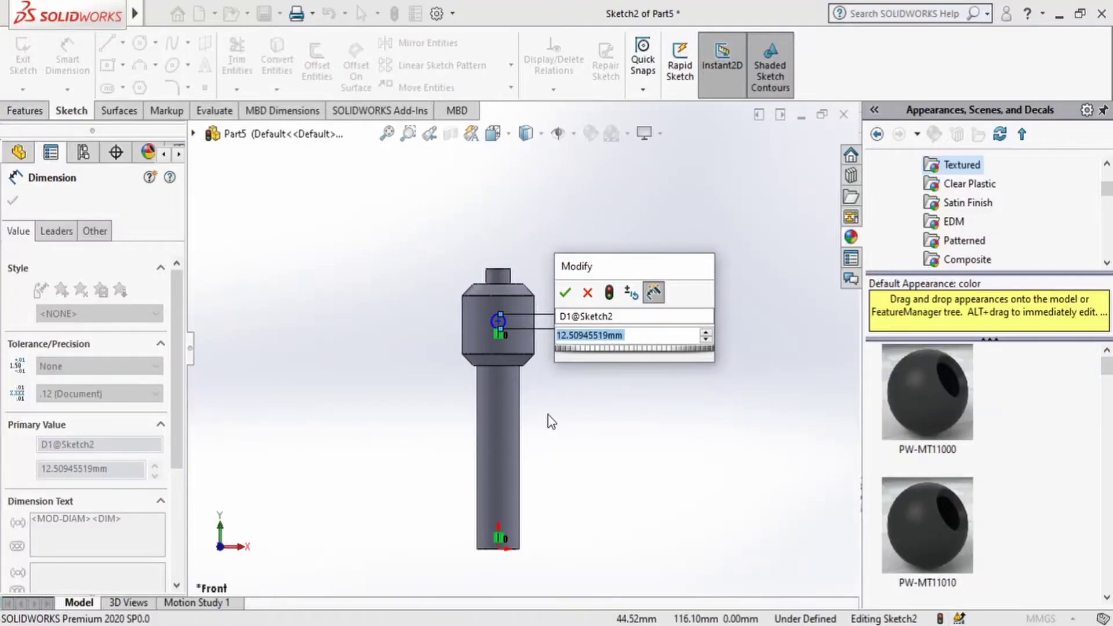
{"action": "type", "text": "12"}
{"action": "key", "text": "Return"}
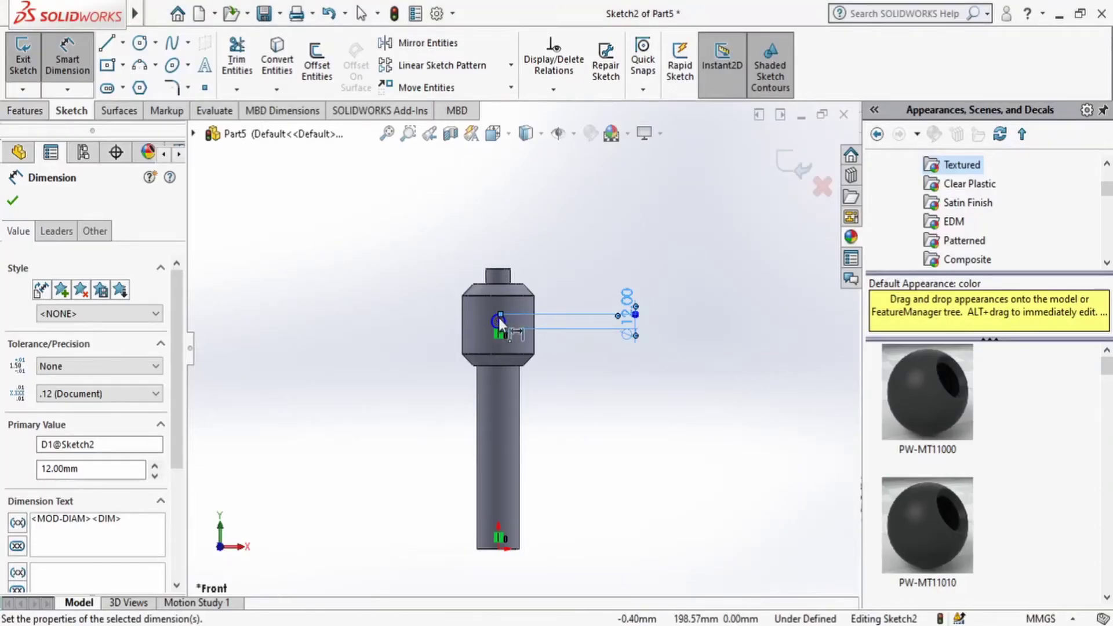
Place the circle centre 35 mm above the head's lower edge and exit the sketch.
{"action": "scroll", "coordinate": [499, 322], "scroll_direction": "down", "scroll_amount": 3}
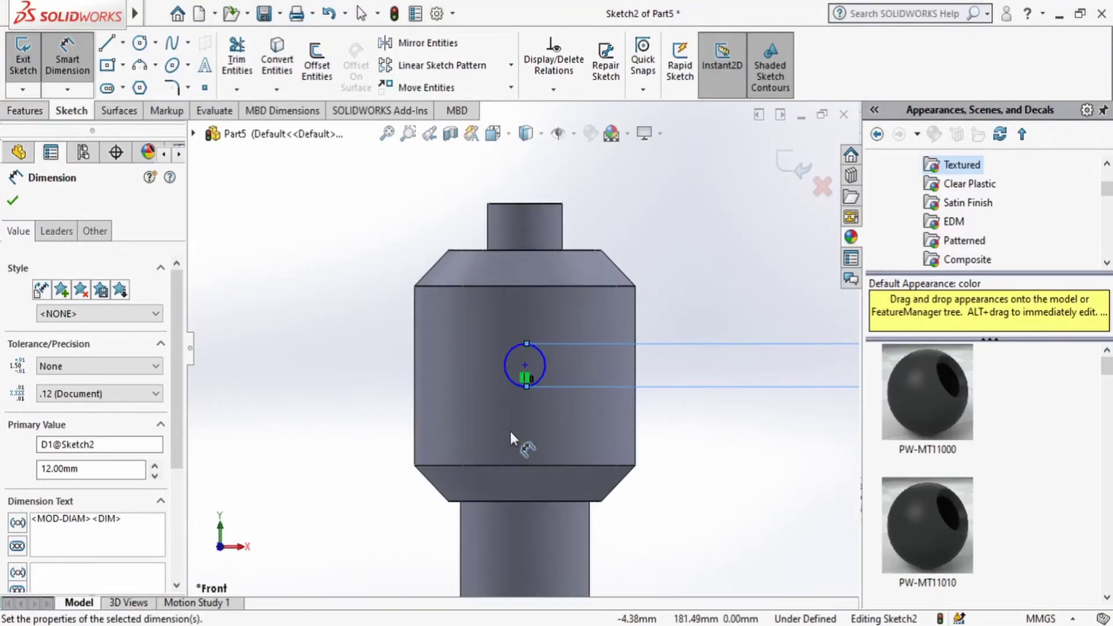
{"action": "left_click", "coordinate": [528, 502]}
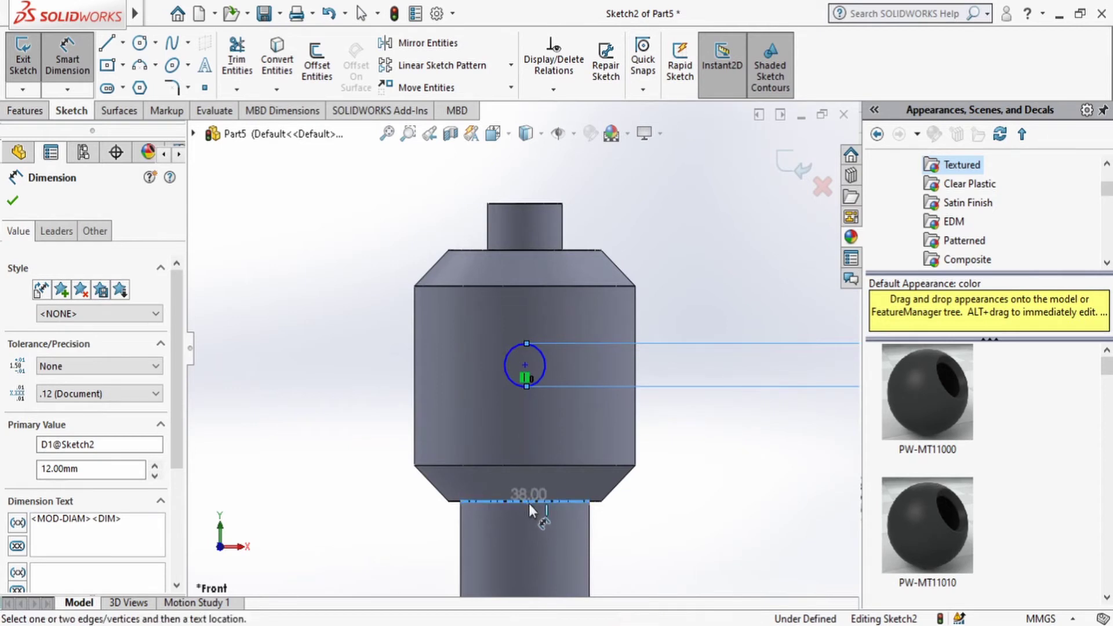
{"action": "left_click", "coordinate": [524, 365]}
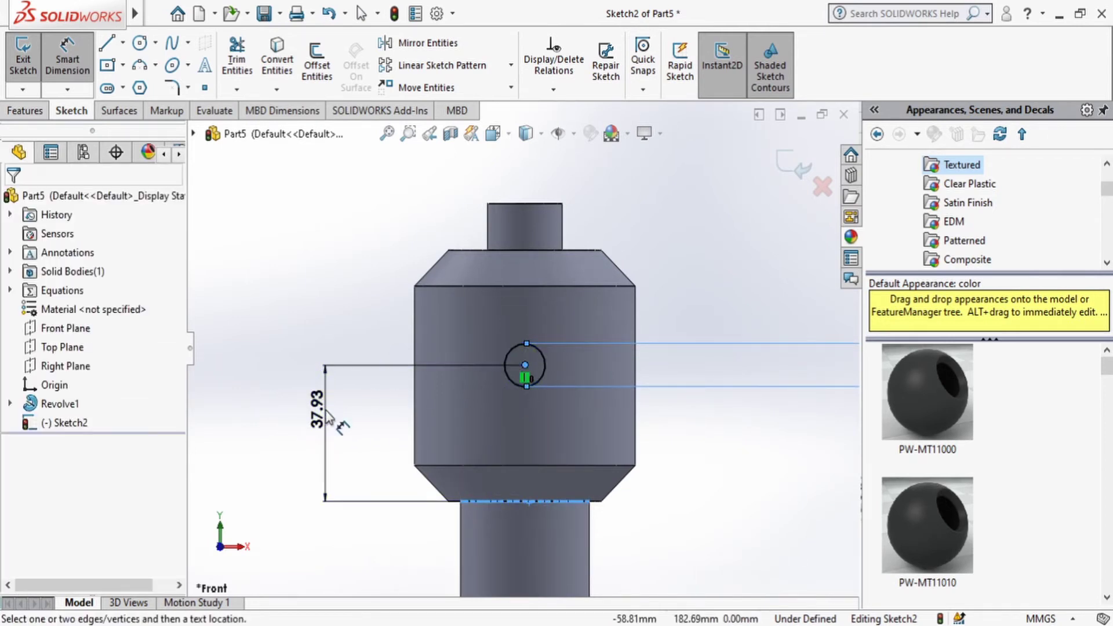
{"action": "left_click", "coordinate": [326, 413]}
{"action": "type", "text": "35"}
{"action": "key", "text": "Return"}
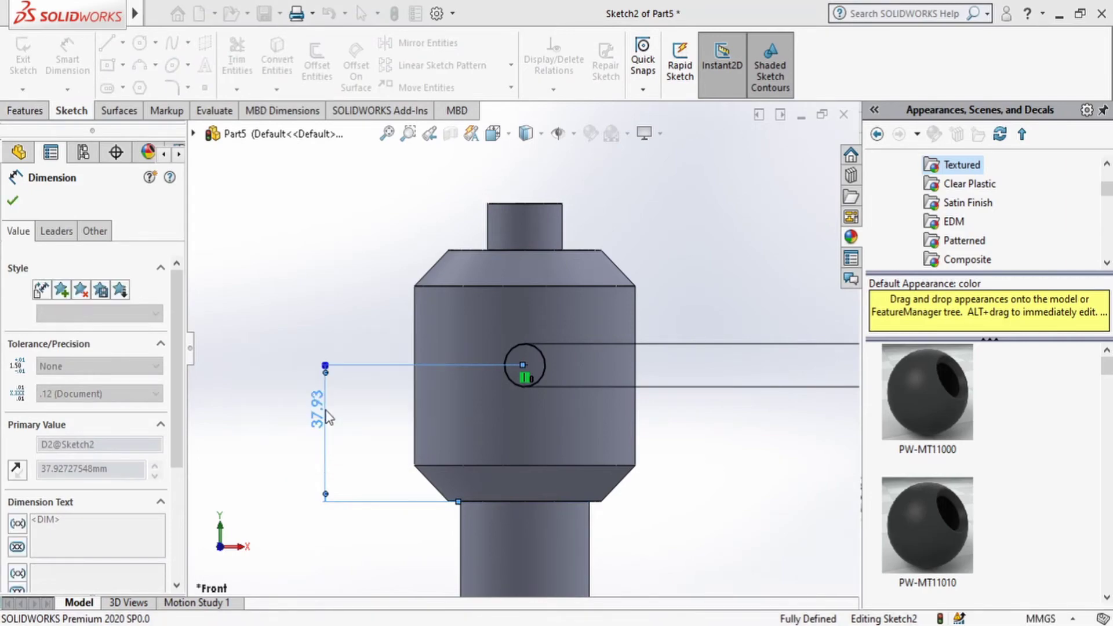
{"action": "key", "text": "alt+Tab"}
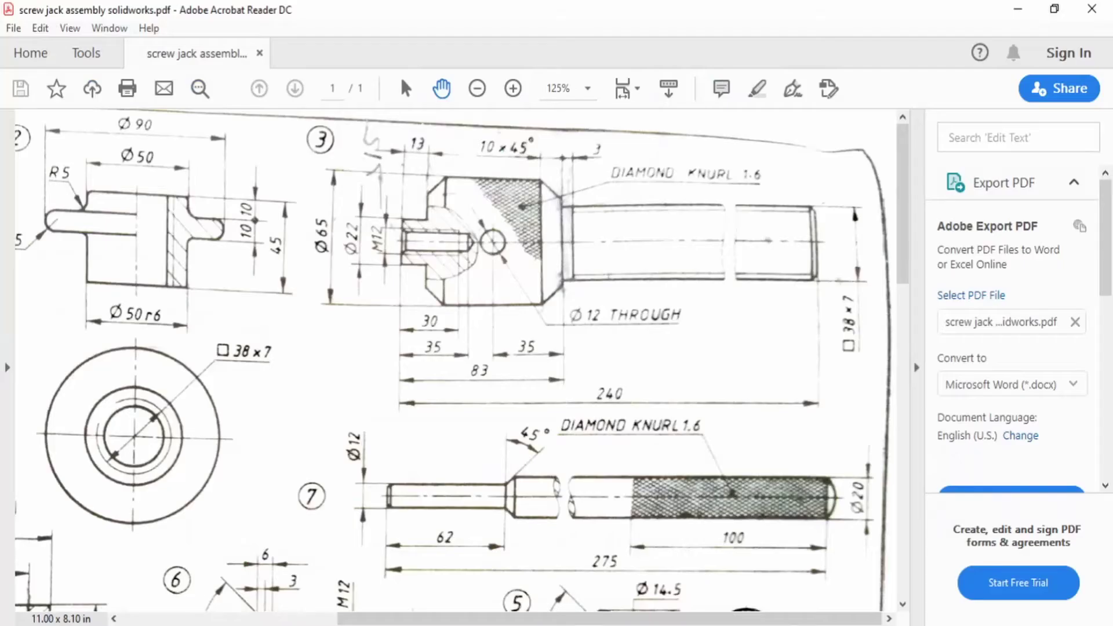
{"action": "key", "text": "alt+Tab"}
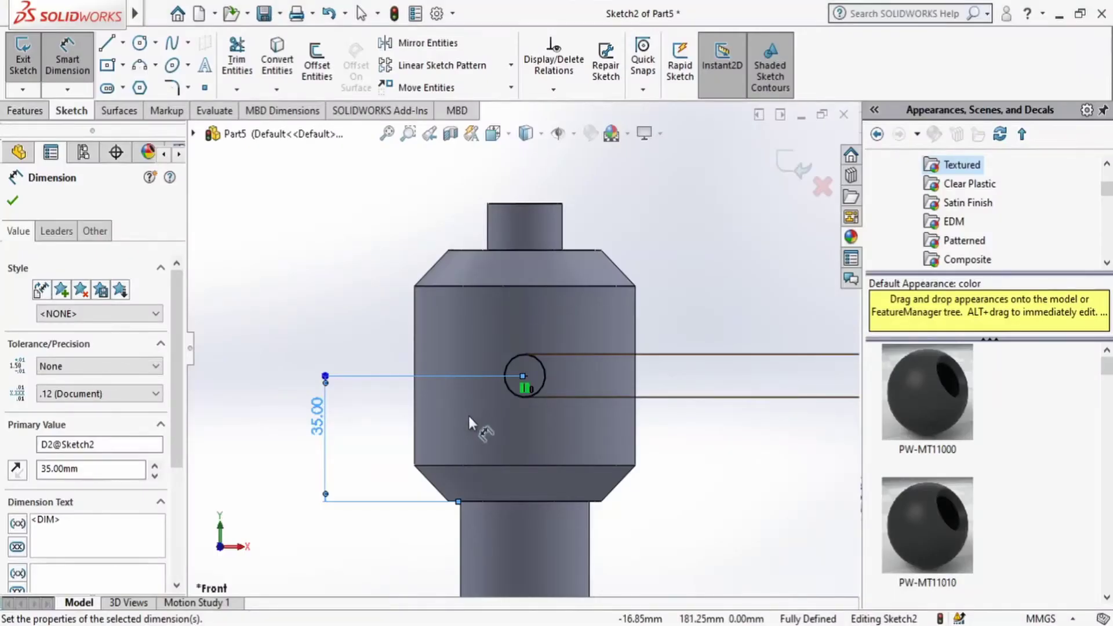
{"action": "left_click", "coordinate": [791, 164]}
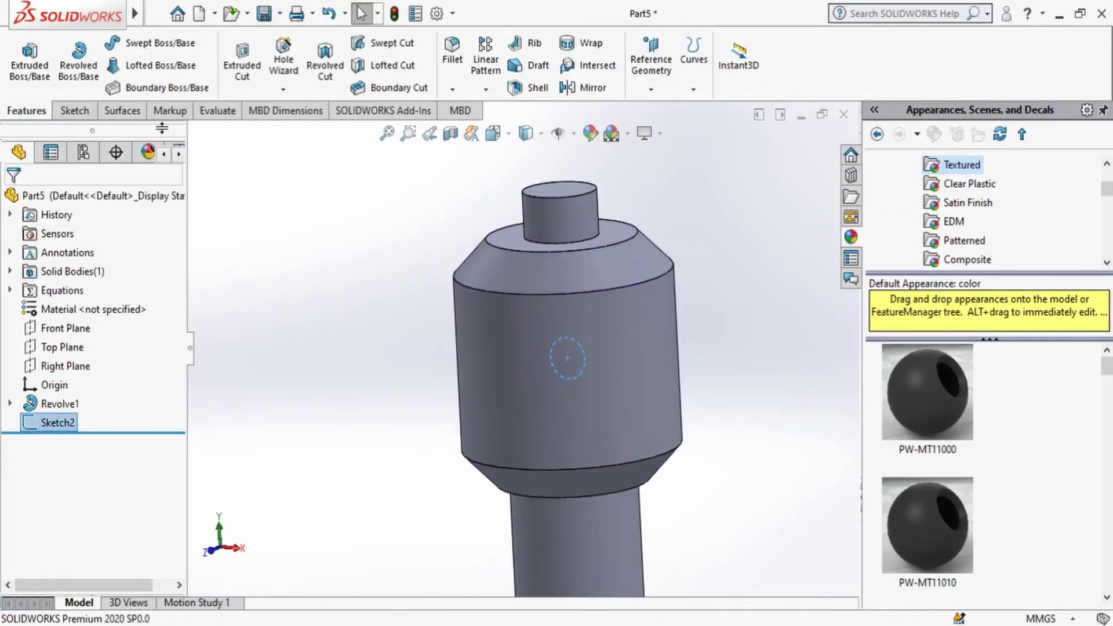
Extrude-cut the circle 171 mm mid-plane, boring a Ø12 mm cross hole through the head.
{"action": "left_click", "coordinate": [242, 63]}
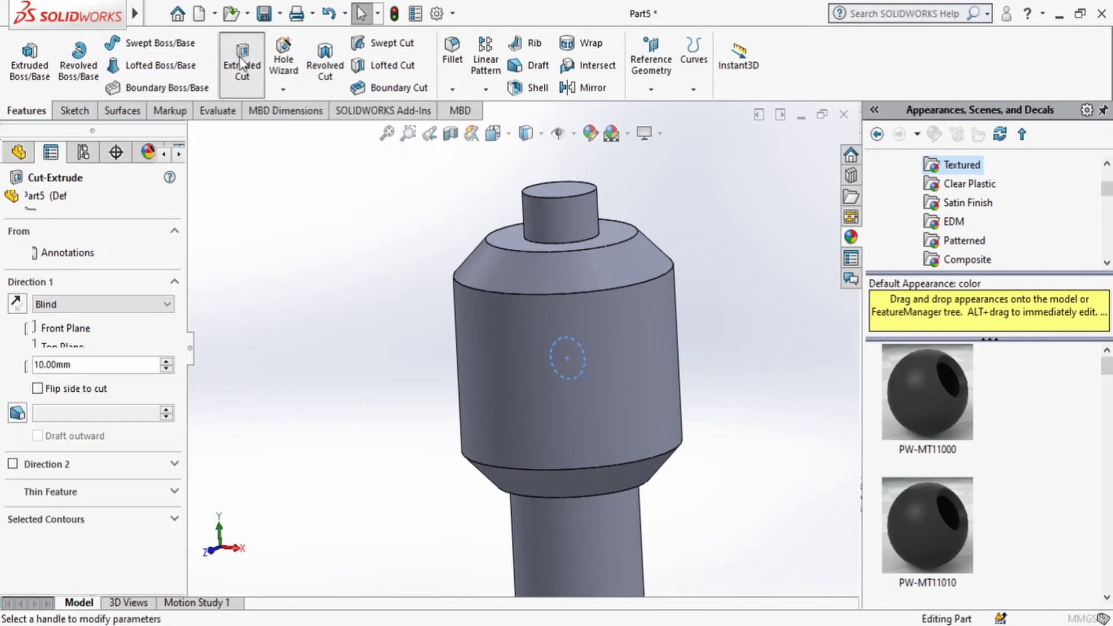
{"action": "left_click", "coordinate": [64, 304]}
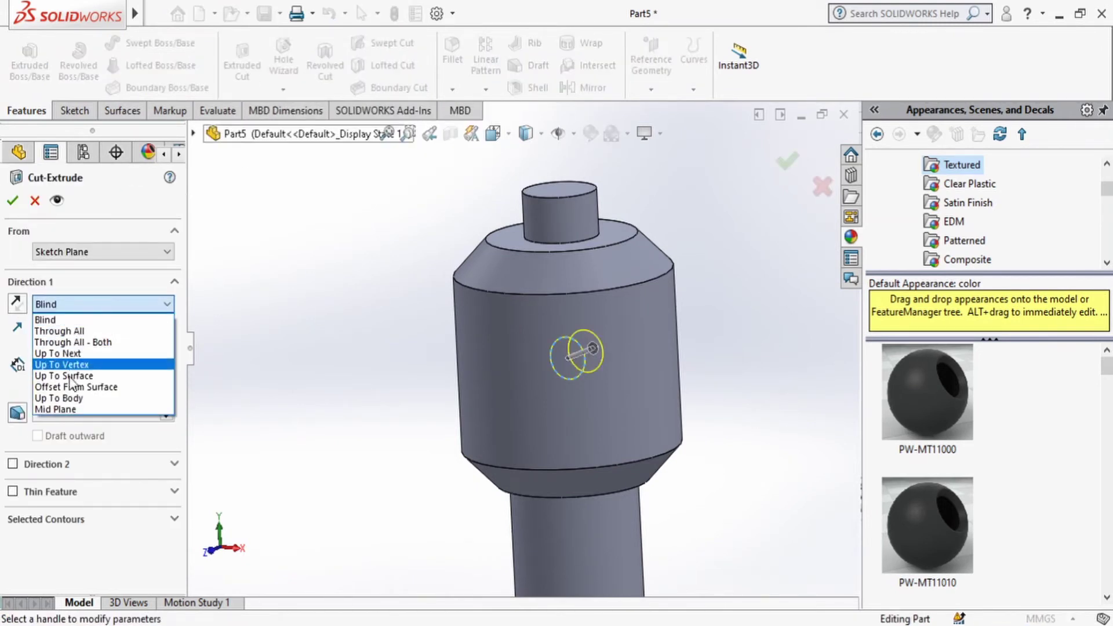
{"action": "left_click", "coordinate": [71, 409]}
{"action": "left_click_drag", "start_coordinate": [583, 350], "coordinate": [728, 294]}
{"action": "left_click", "coordinate": [14, 200]}
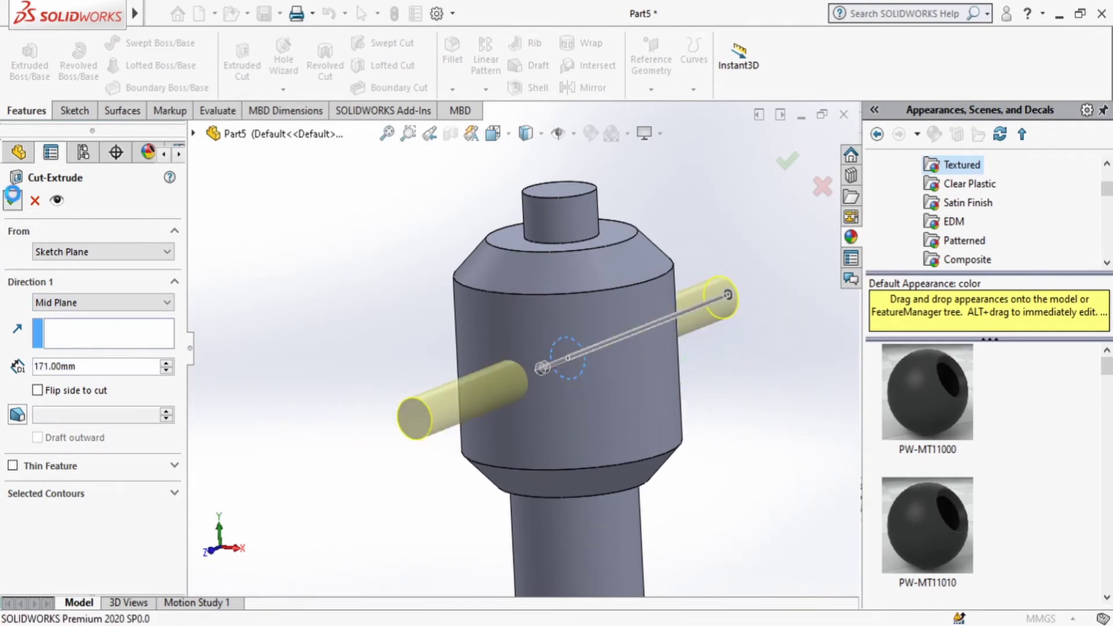
{"action": "mouse_move", "coordinate": [387, 299]}
{"action": "middle_mouse_down"}
{"action": "mouse_move", "coordinate": [390, 199]}
{"action": "mouse_move", "coordinate": [383, 274]}
{"action": "mouse_move", "coordinate": [402, 283]}
{"action": "middle_mouse_up"}
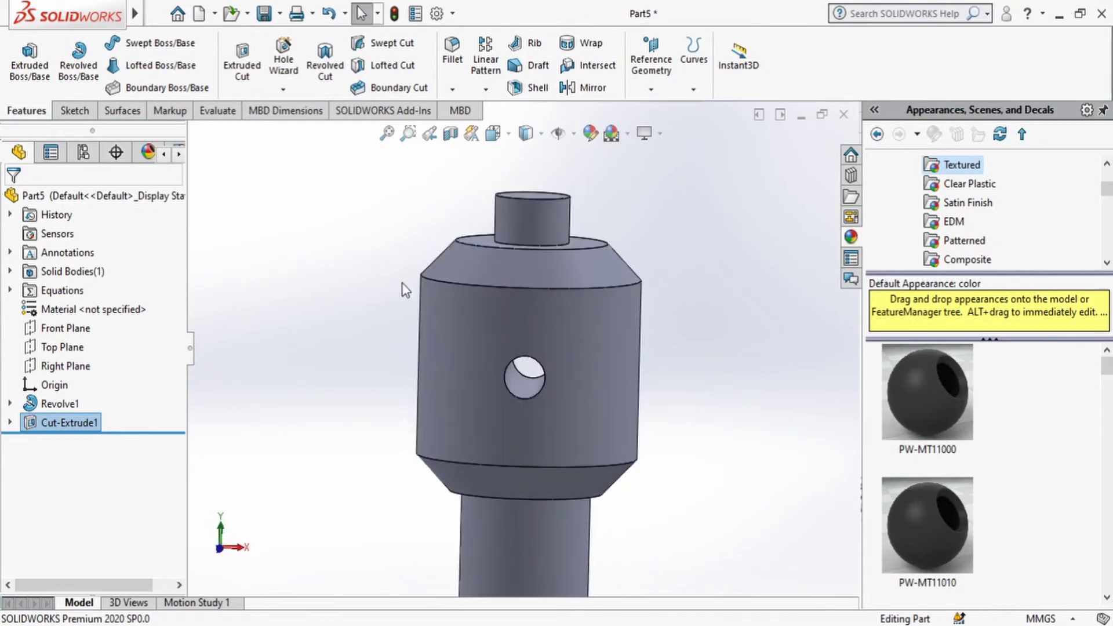
{"action": "middle_click_drag", "start_coordinate": [559, 179], "coordinate": [543, 281]}
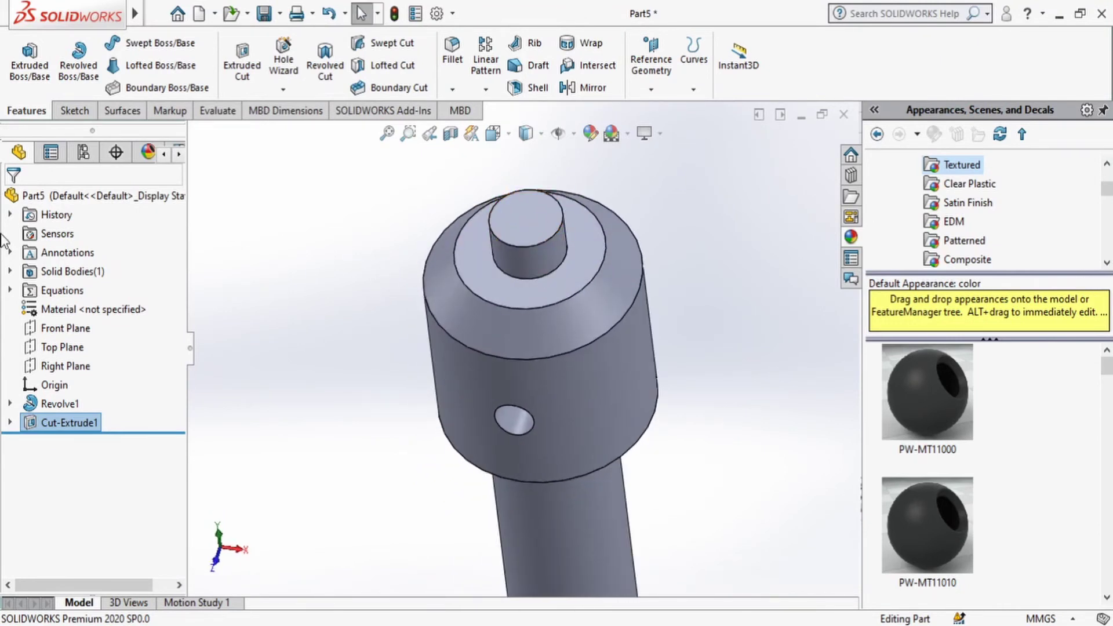
Start a new Sketch3 on the Front Plane and compare it with the screw jack drawing.
{"action": "left_click", "coordinate": [82, 328]}
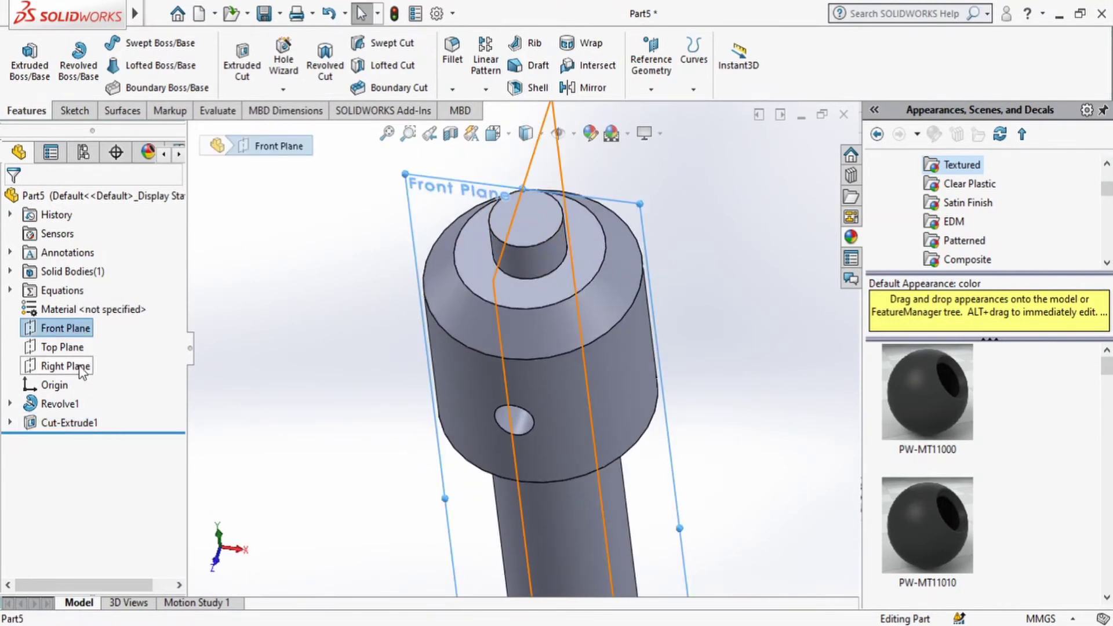
{"action": "left_click", "coordinate": [81, 367]}
{"action": "left_click", "coordinate": [80, 330]}
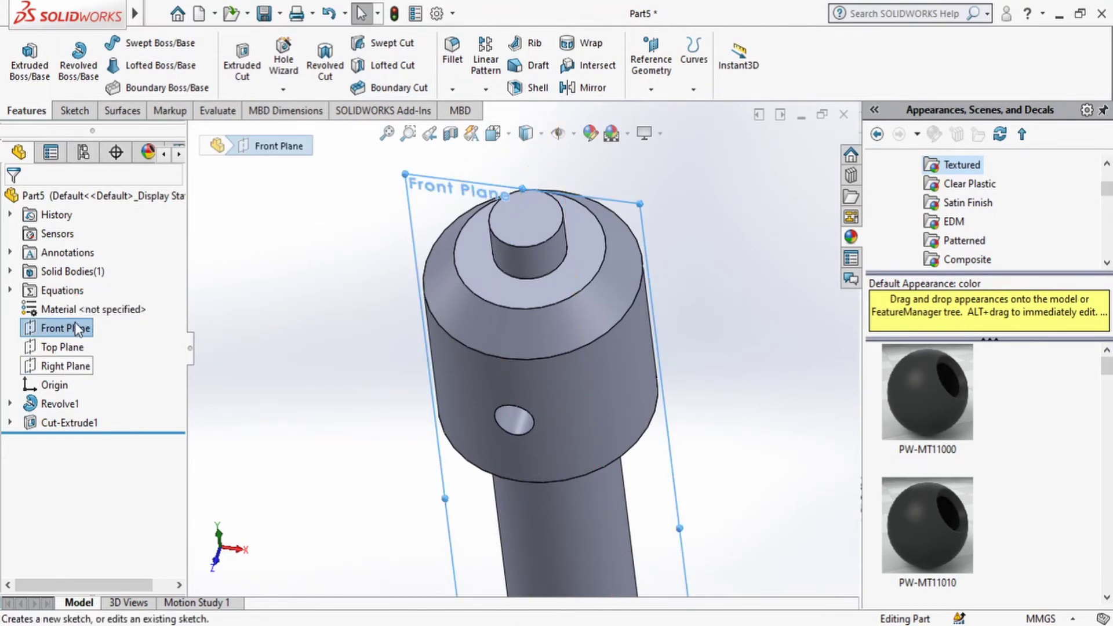
{"action": "left_click", "coordinate": [81, 307]}
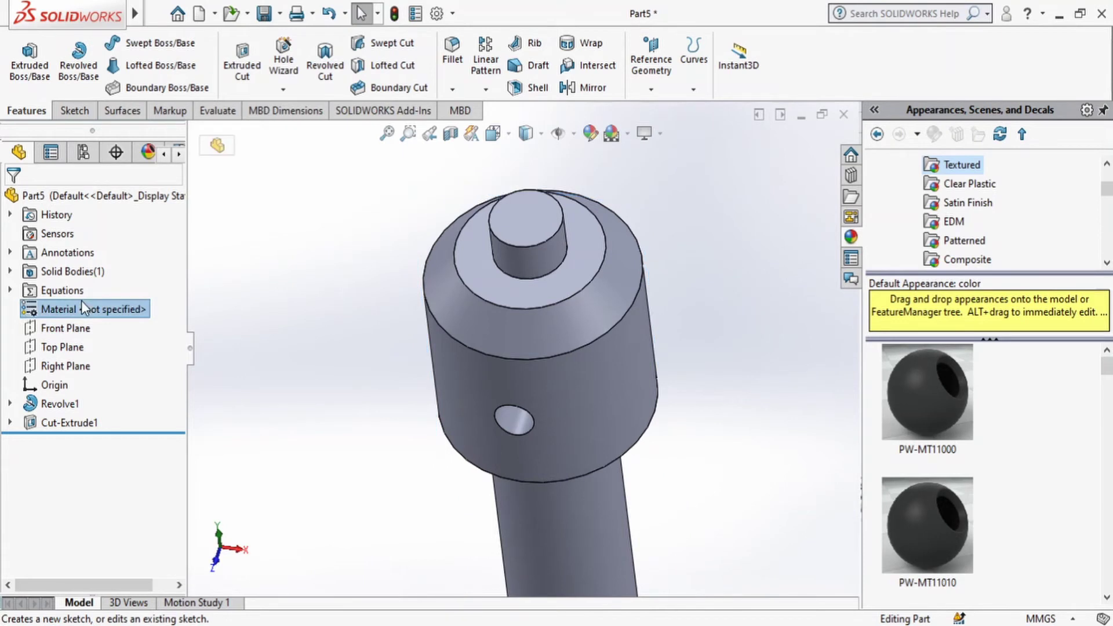
{"action": "left_click", "coordinate": [69, 331]}
{"action": "left_click", "coordinate": [137, 308]}
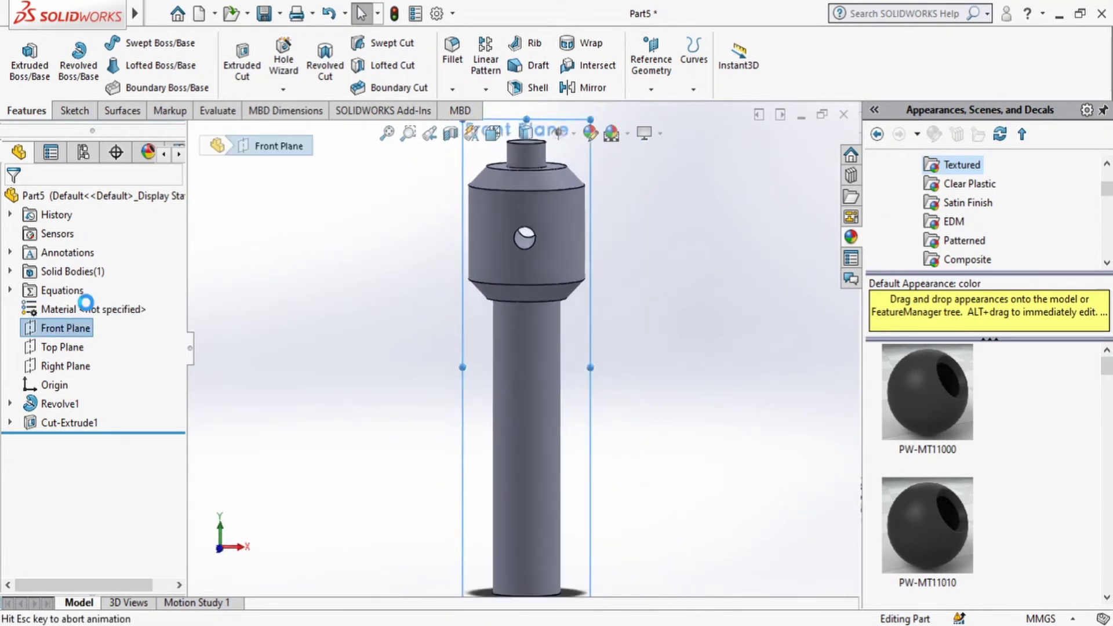
{"action": "scroll", "coordinate": [573, 128], "scroll_direction": "down", "scroll_amount": 3}
{"action": "key", "text": "alt+Tab"}
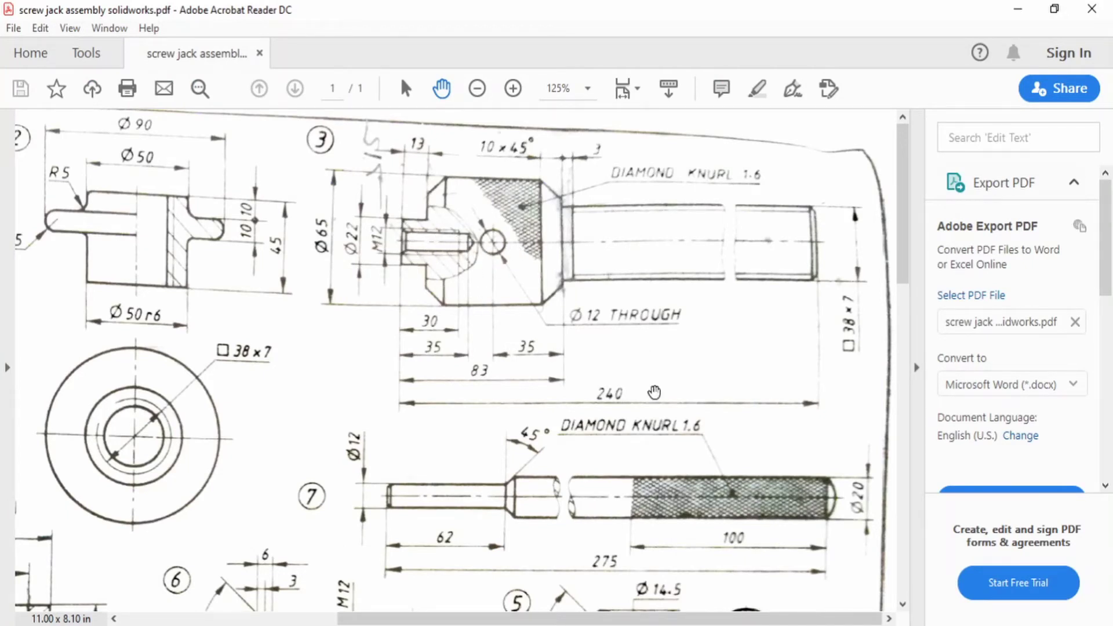
{"action": "key", "text": "alt+Tab"}
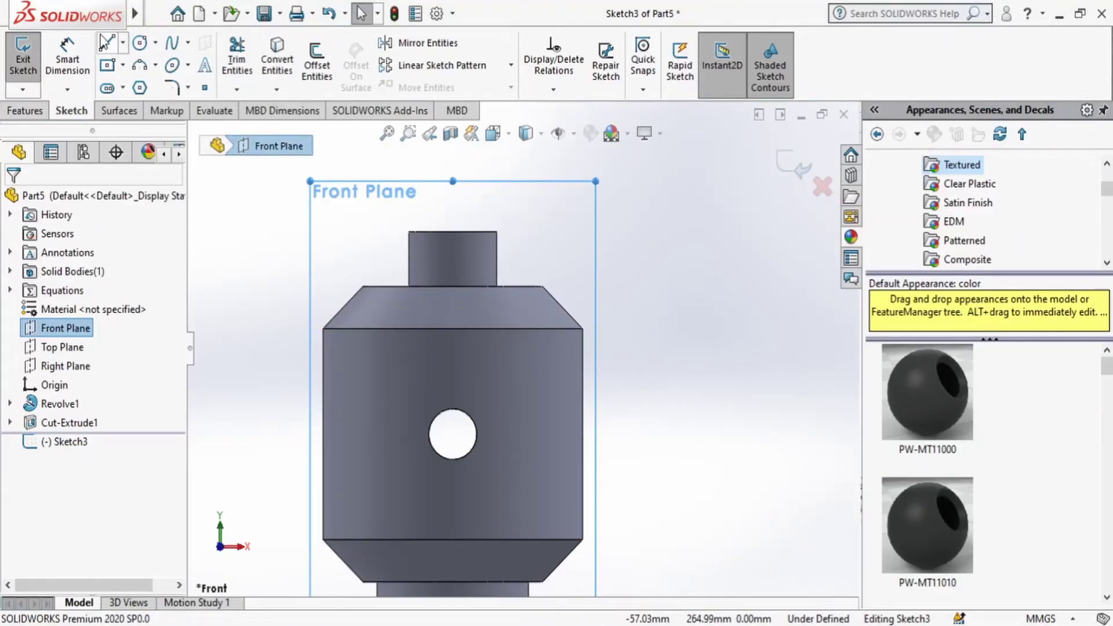
Draw a closed outline of vertical, 45° and horizontal lines from the top-edge midpoint into the head.
{"action": "left_click", "coordinate": [104, 41]}
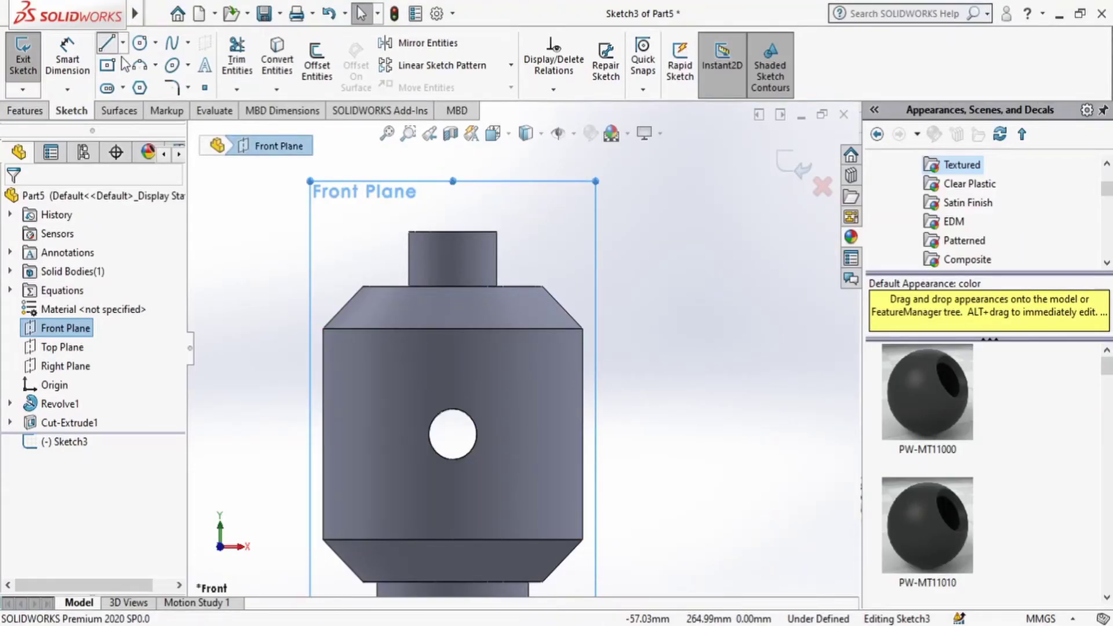
{"action": "left_click", "coordinate": [453, 232]}
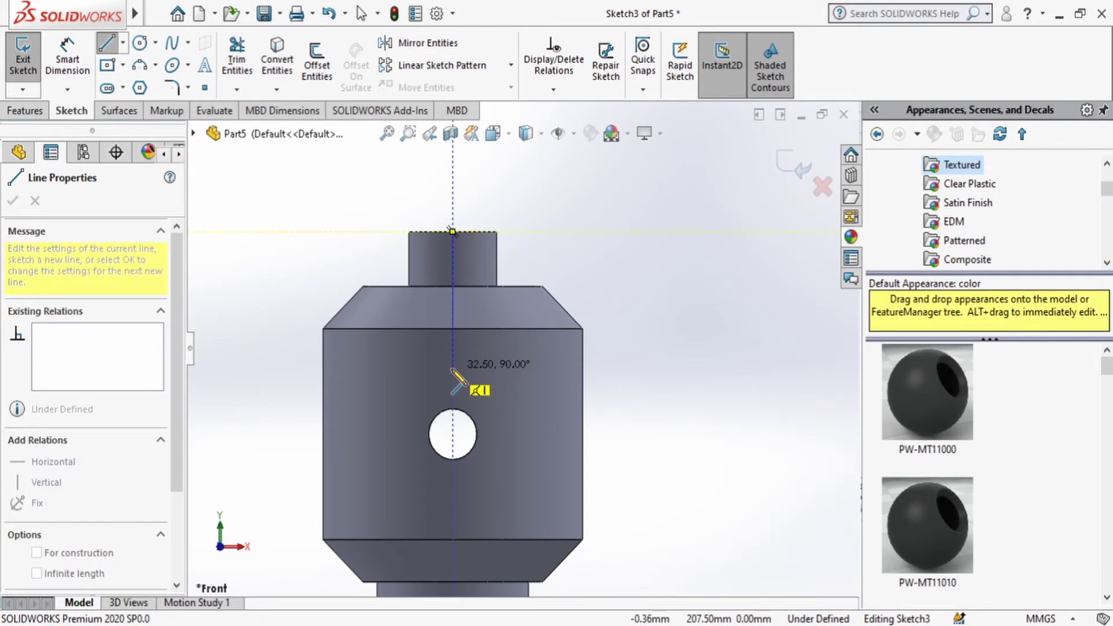
{"action": "left_click", "coordinate": [453, 368]}
{"action": "left_click", "coordinate": [473, 346]}
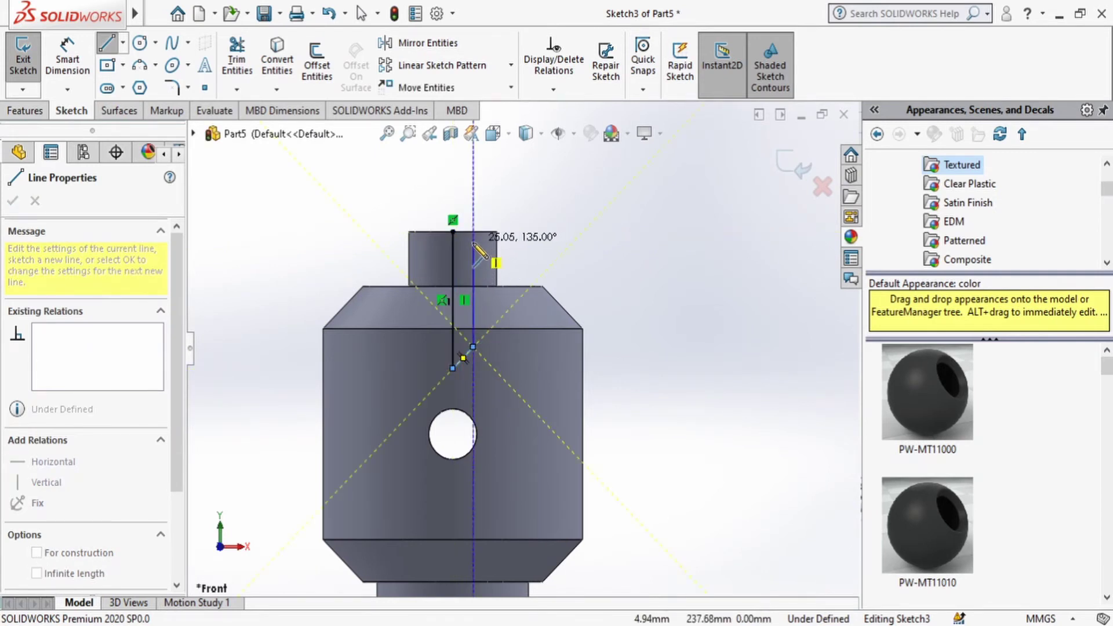
{"action": "scroll", "coordinate": [478, 251], "scroll_direction": "down", "scroll_amount": 4}
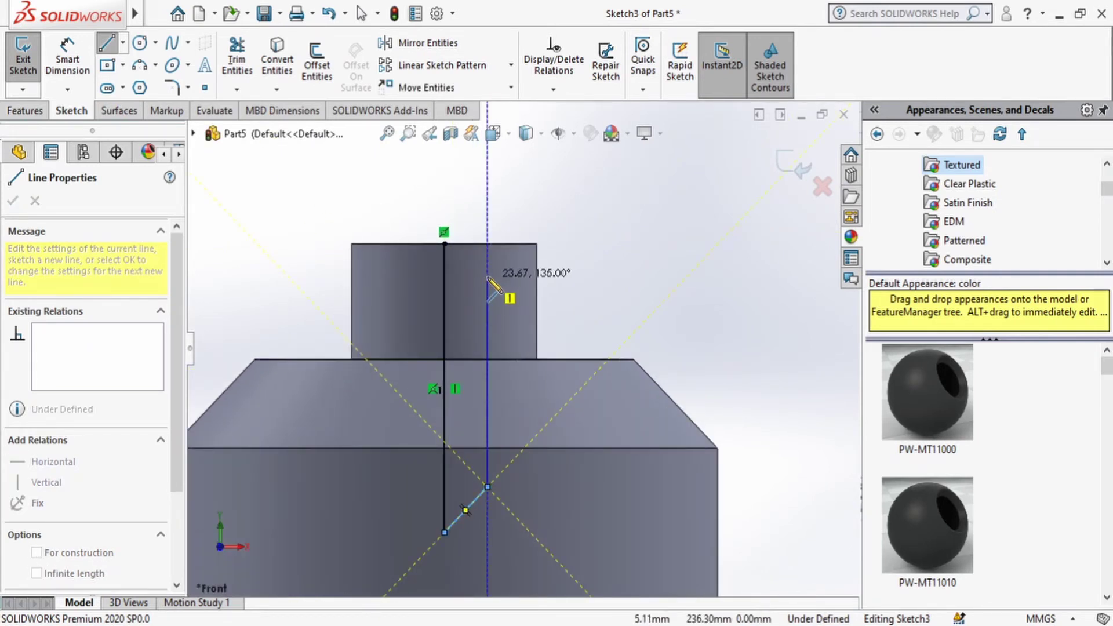
{"action": "left_click", "coordinate": [488, 277]}
{"action": "left_click", "coordinate": [518, 244]}
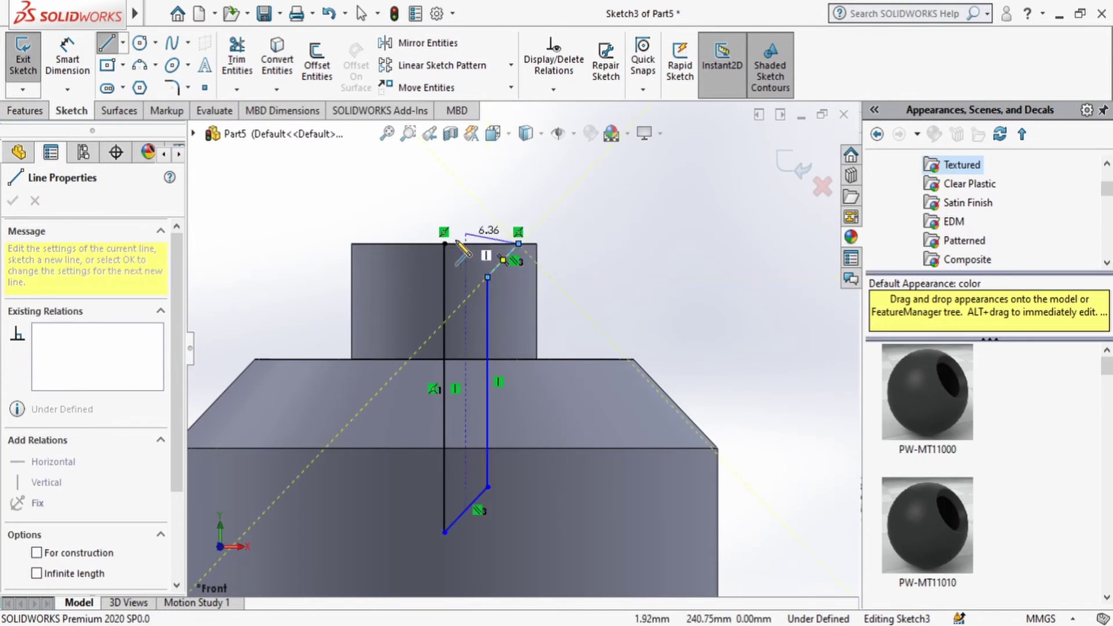
{"action": "left_click", "coordinate": [445, 243]}
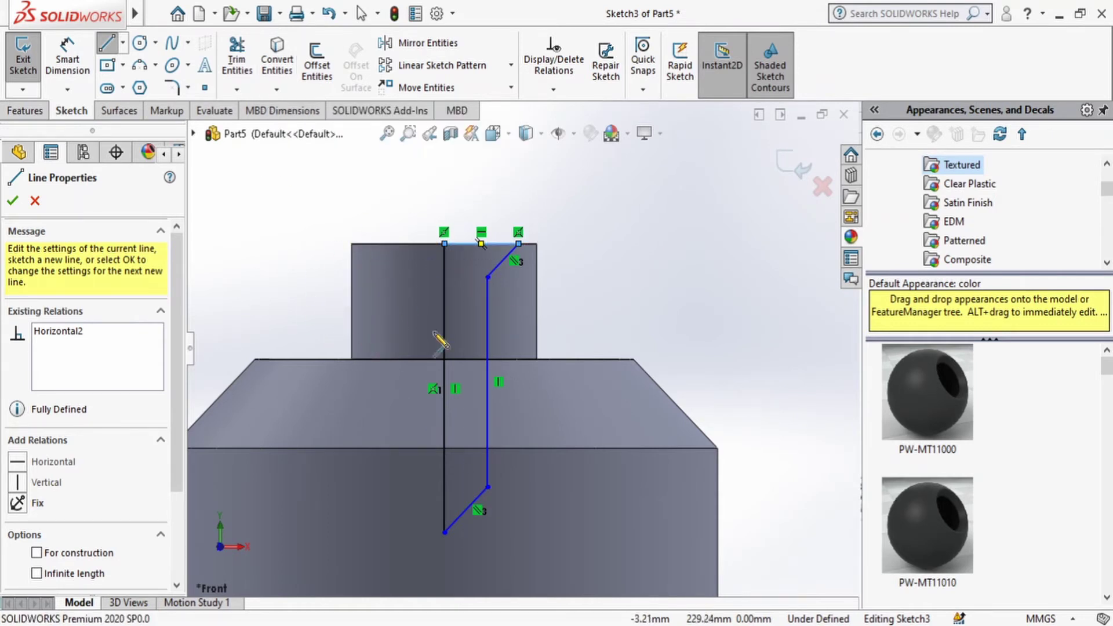
{"action": "key", "text": "d"}
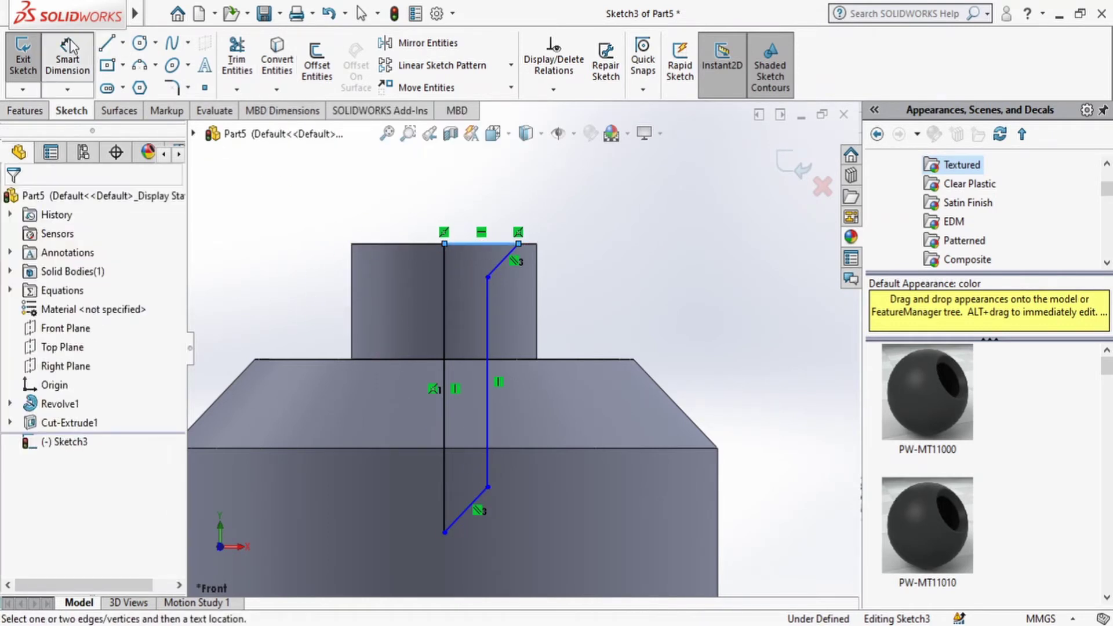
Dimension the spacing between the two vertical lines as 6.00 mm, per the drawing.
{"action": "left_click", "coordinate": [488, 321]}
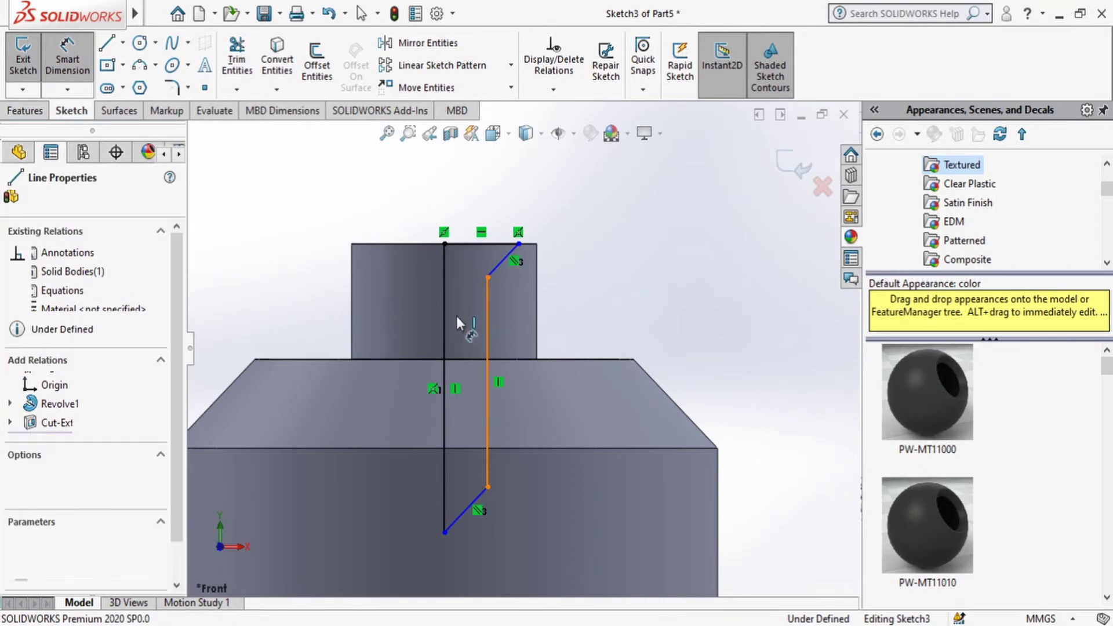
{"action": "left_click", "coordinate": [444, 280]}
{"action": "left_click", "coordinate": [479, 161]}
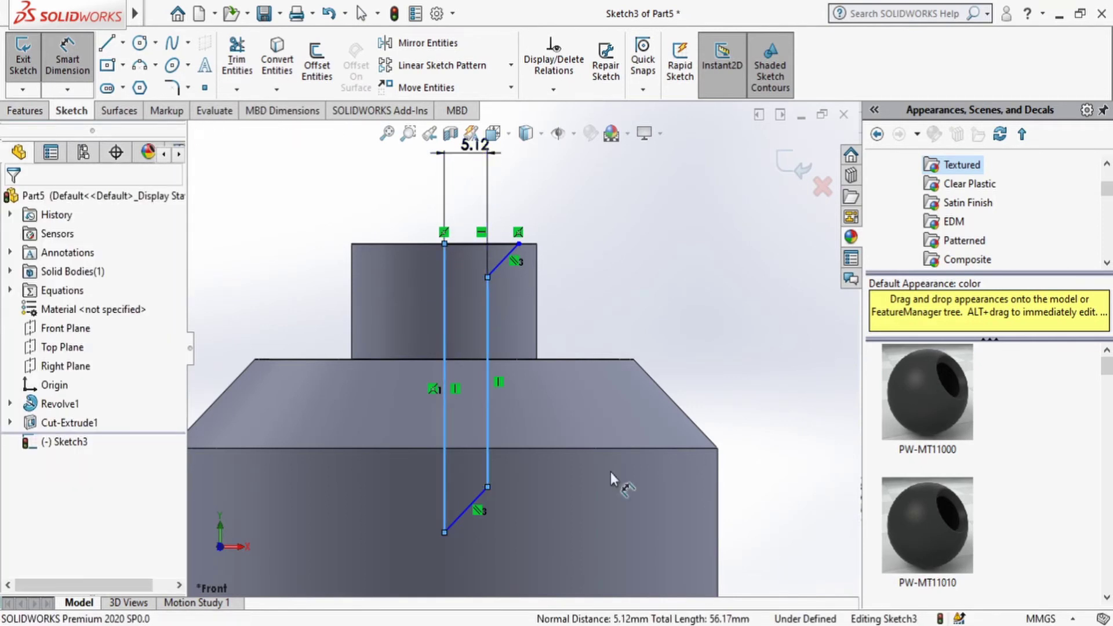
{"action": "key", "text": "alt+Tab"}
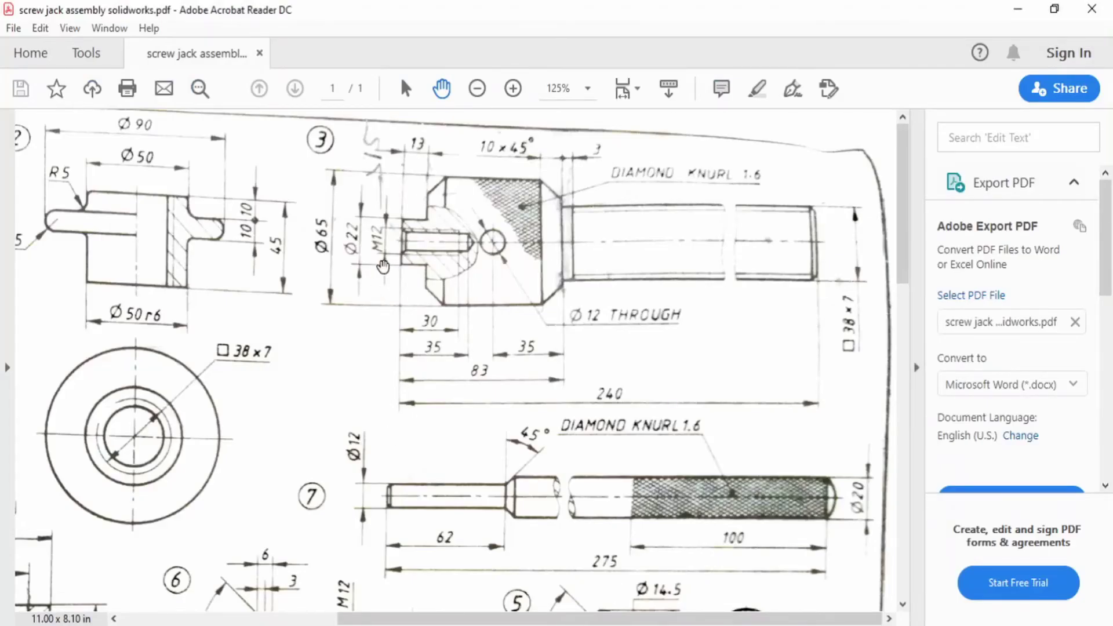
{"action": "key", "text": "alt+Tab"}
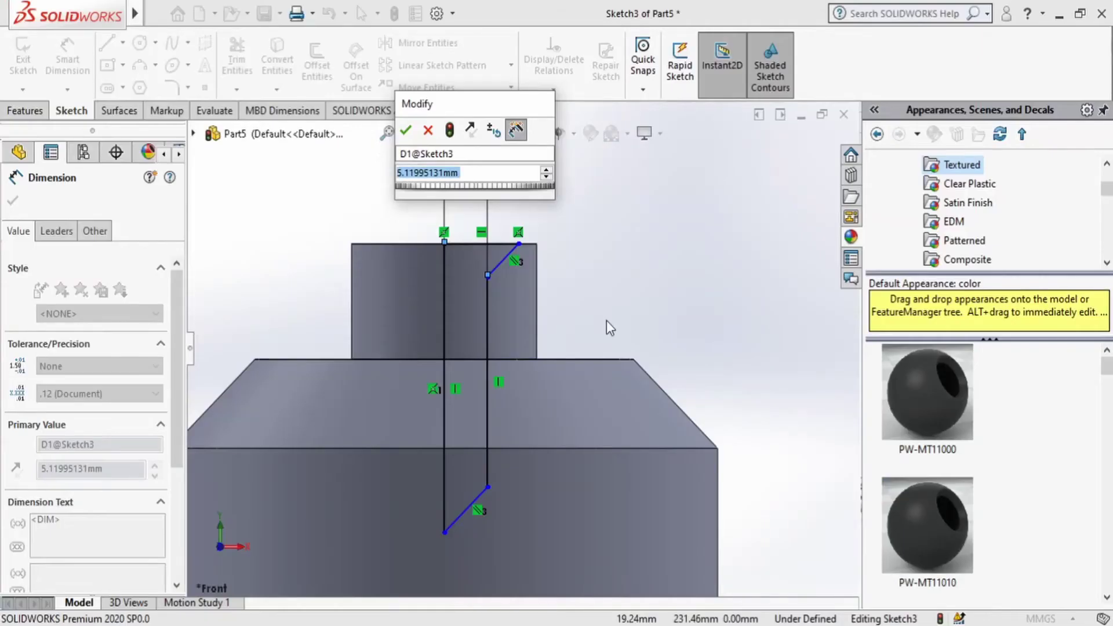
{"action": "key", "text": "Return"}
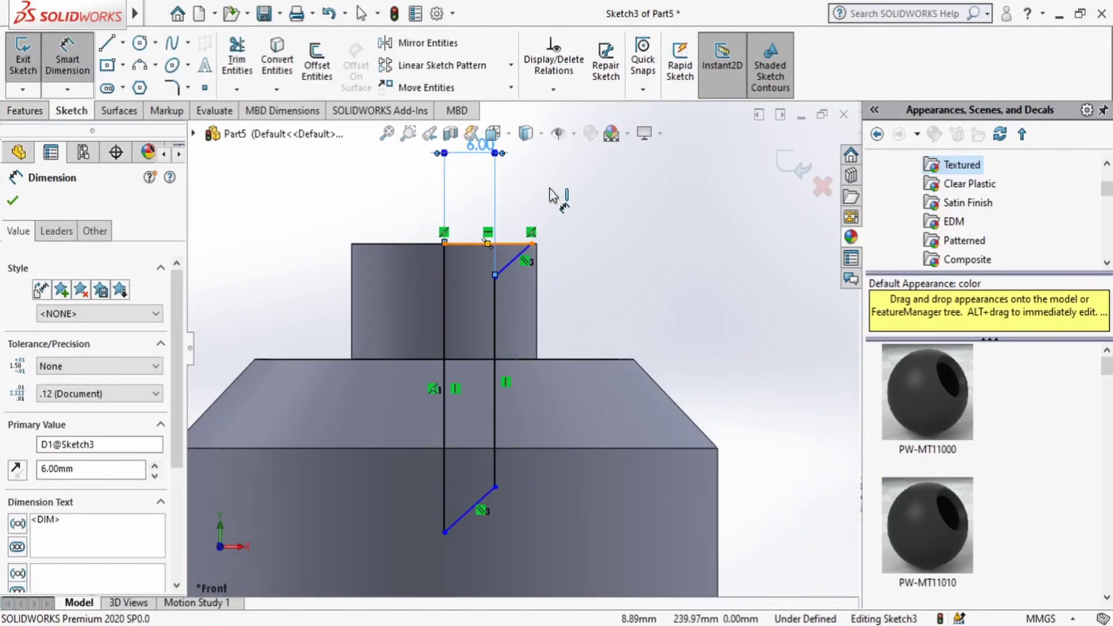
Add a length dimension to the top line and recheck the drawing.
{"action": "left_click", "coordinate": [521, 246]}
{"action": "left_click", "coordinate": [567, 183]}
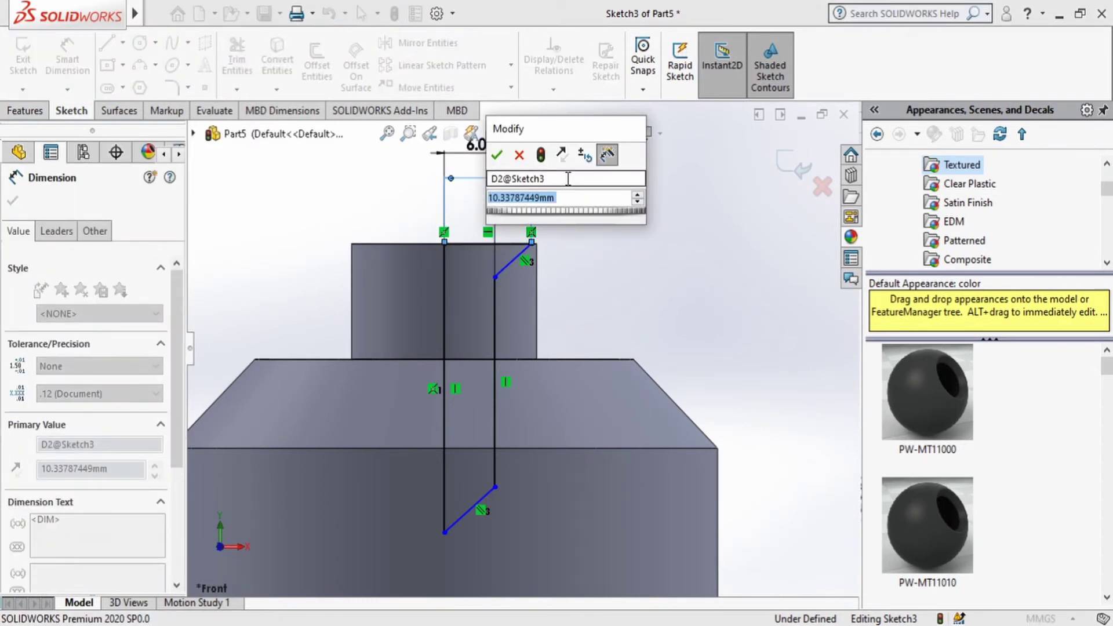
{"action": "type", "text": "1"}
{"action": "key", "text": "Escape"}
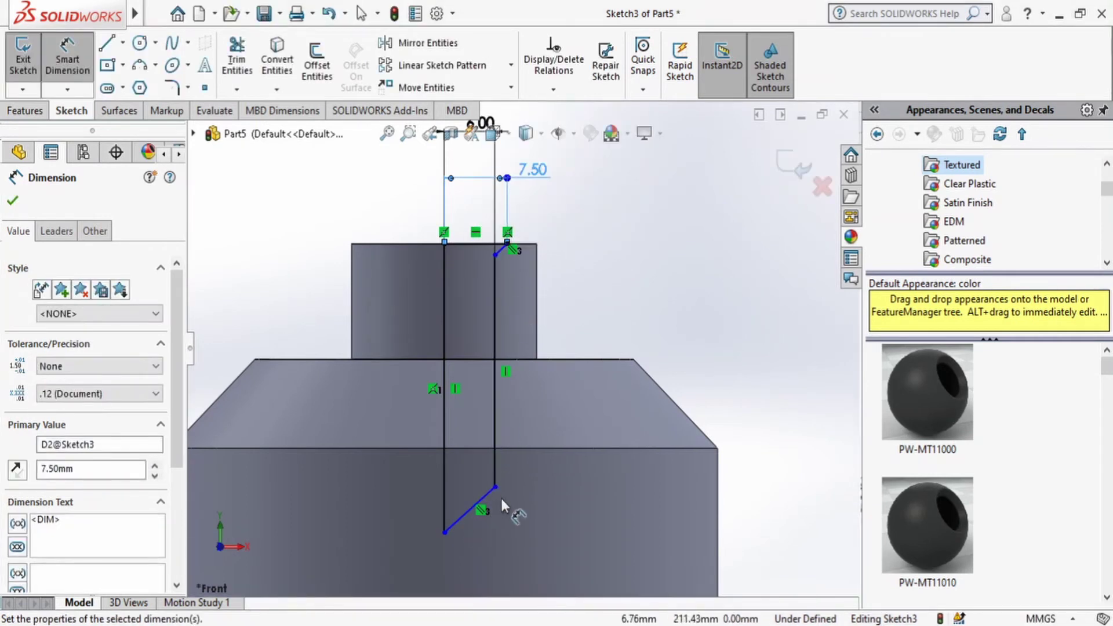
{"action": "key", "text": "alt+Tab"}
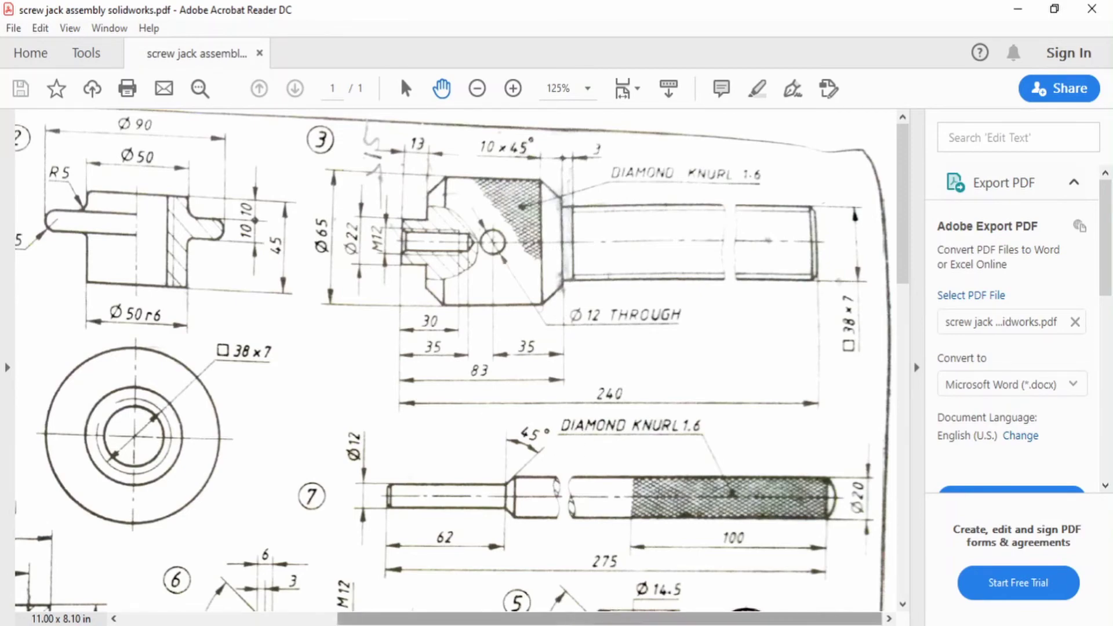
{"action": "key", "text": "alt+Tab"}
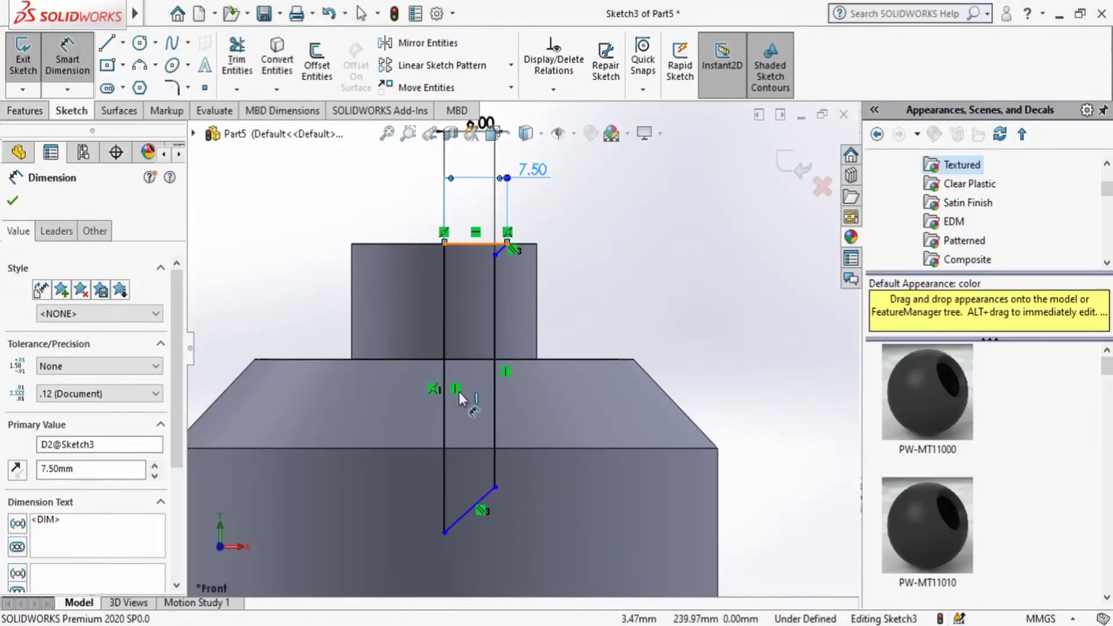
Dimension the outline's height as 35 mm and drag the lower vertex further down.
{"action": "left_click", "coordinate": [474, 244]}
{"action": "left_click", "coordinate": [494, 487]}
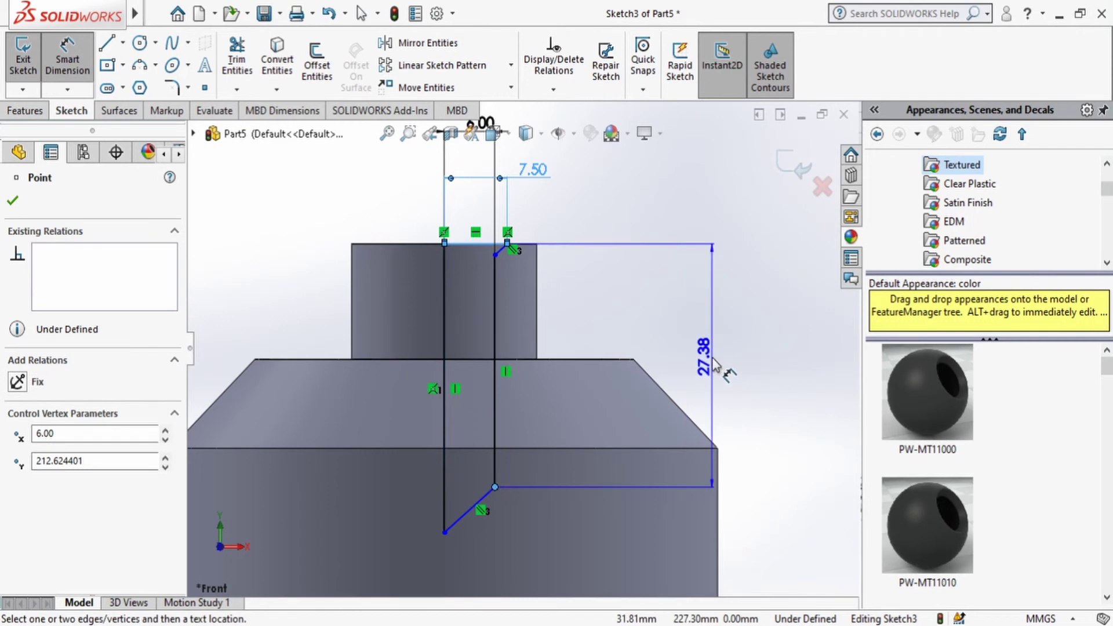
{"action": "left_click", "coordinate": [713, 367]}
{"action": "type", "text": "35"}
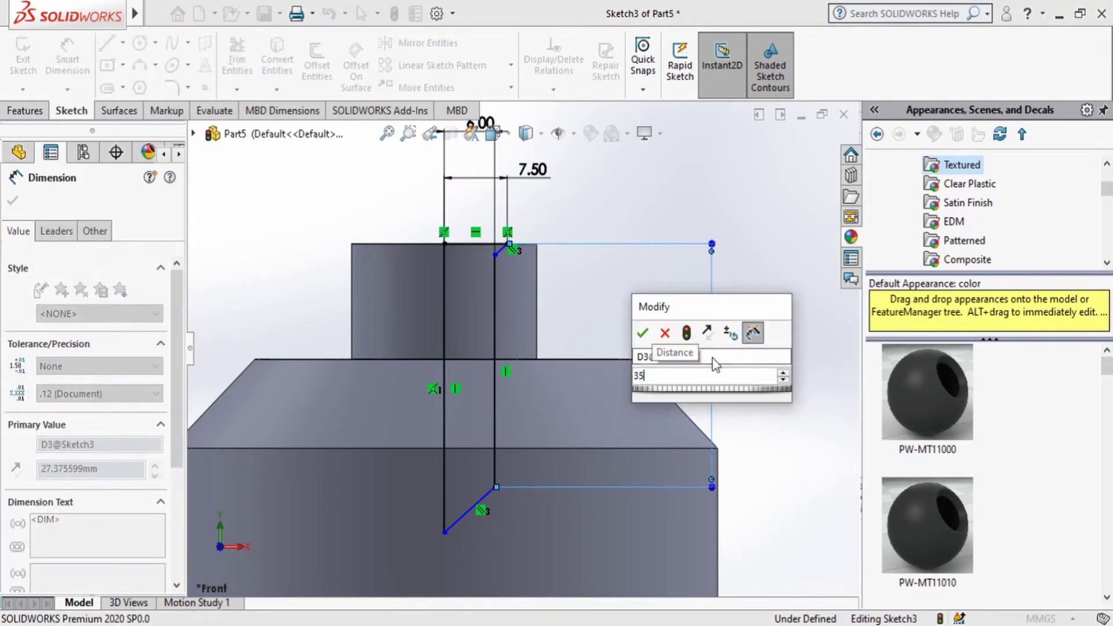
{"action": "key", "text": "Return"}
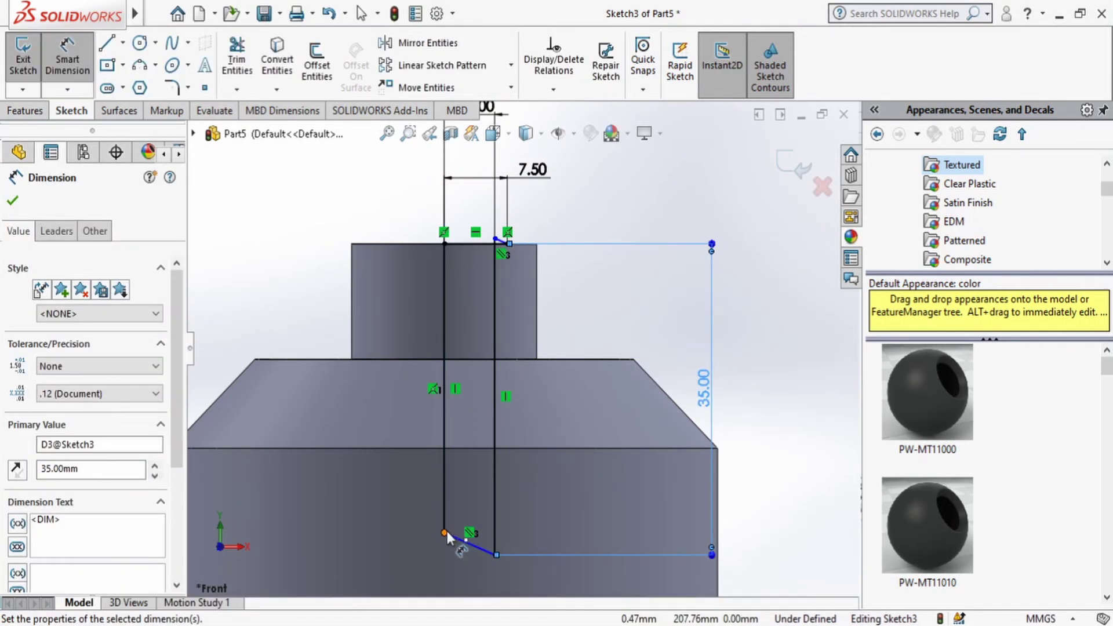
{"action": "left_click", "coordinate": [444, 532]}
{"action": "key", "text": "Escape"}
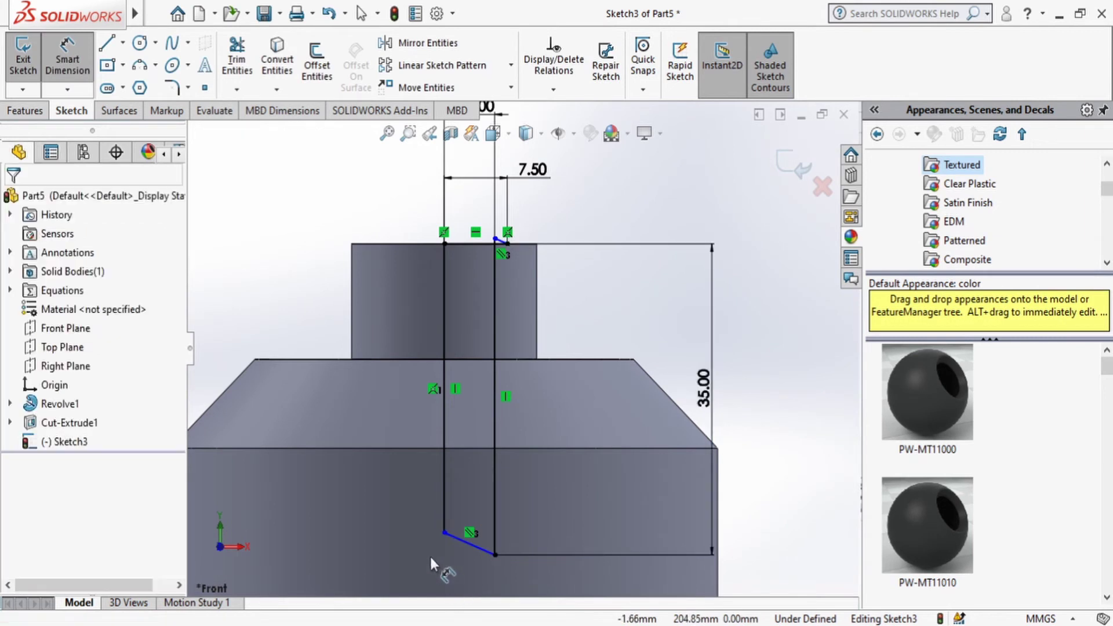
{"action": "key", "text": "Escape"}
{"action": "left_click_drag", "start_coordinate": [447, 591], "coordinate": [448, 577]}
{"action": "key", "text": "z"}
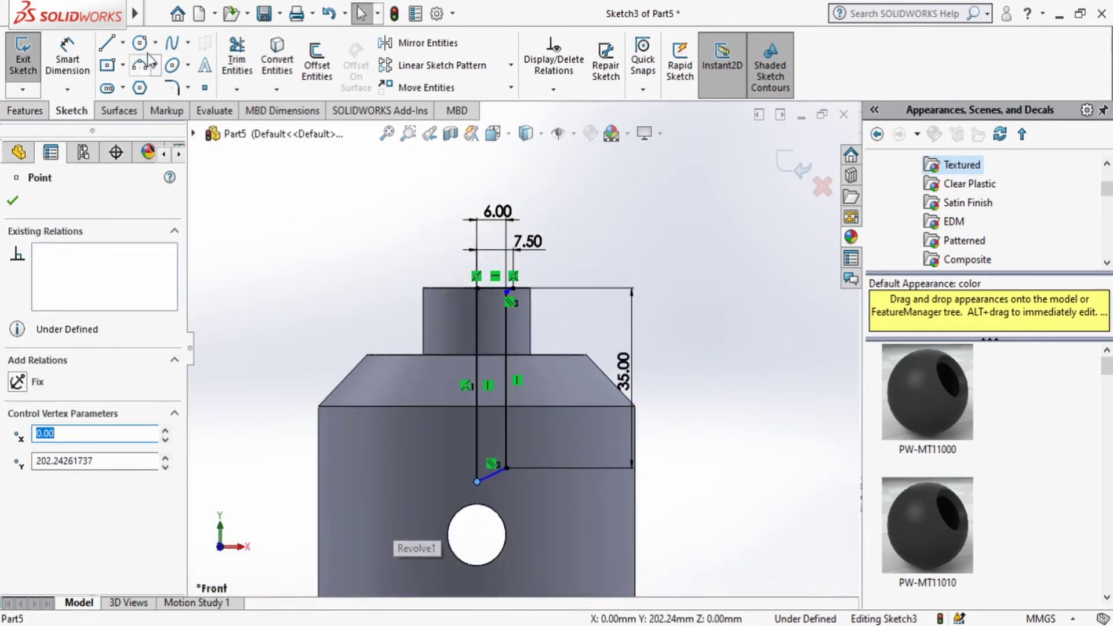
Dimension the sloped line's angle to the top edge, entering 45.
{"action": "left_click", "coordinate": [67, 58]}
{"action": "scroll", "coordinate": [511, 328], "scroll_direction": "down", "scroll_amount": 3}
{"action": "scroll", "coordinate": [511, 328], "scroll_direction": "down", "scroll_amount": 4}
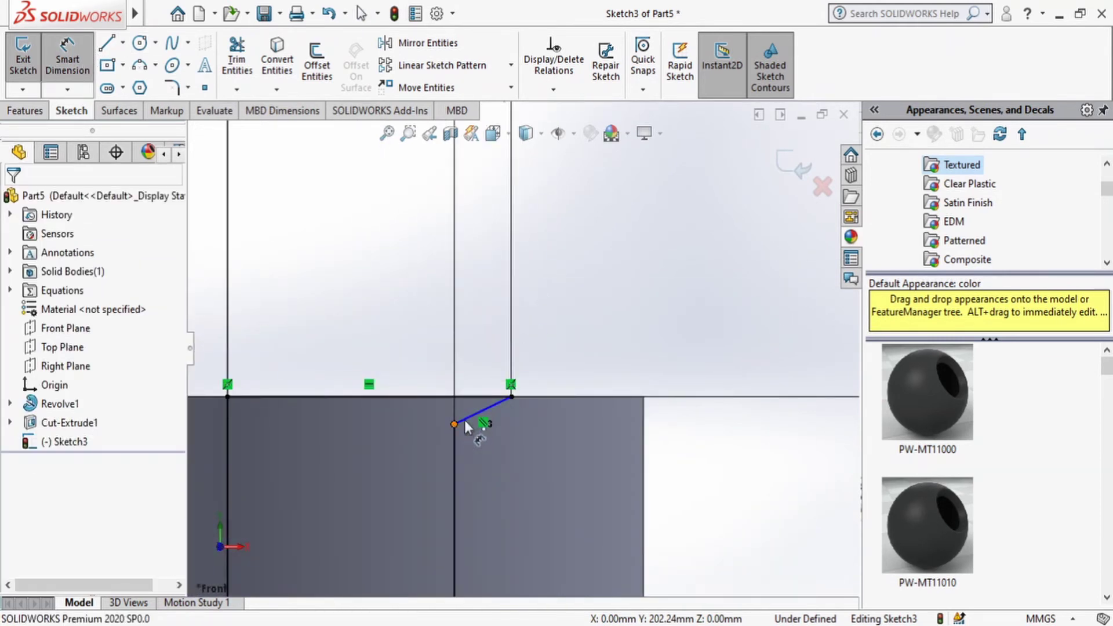
{"action": "left_click", "coordinate": [483, 410]}
{"action": "left_click", "coordinate": [474, 395]}
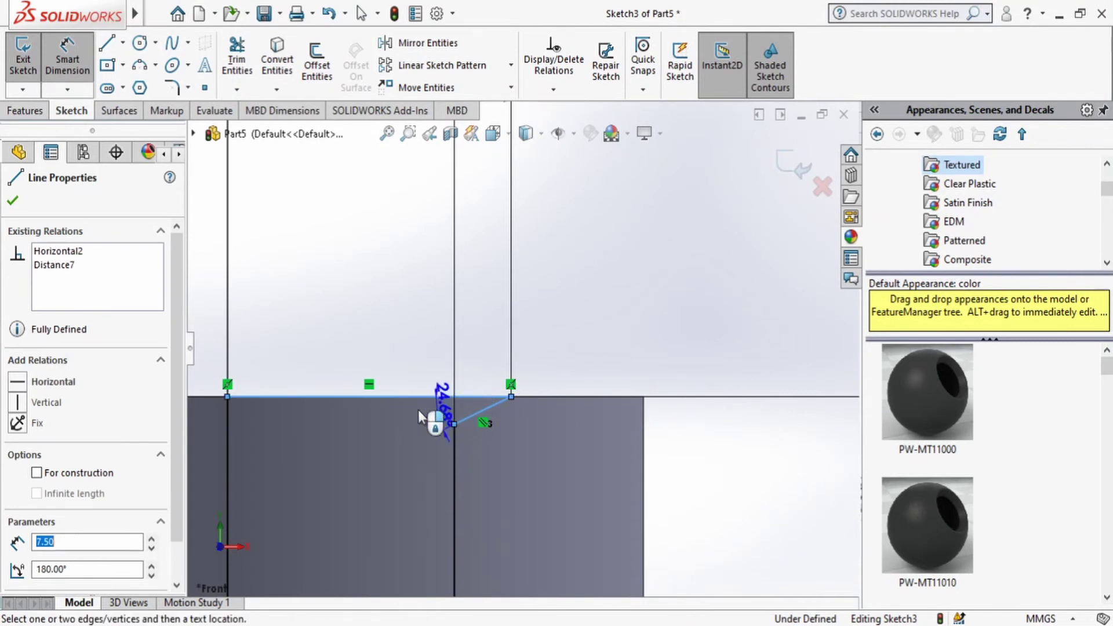
{"action": "left_click", "coordinate": [400, 417]}
{"action": "type", "text": "45"}
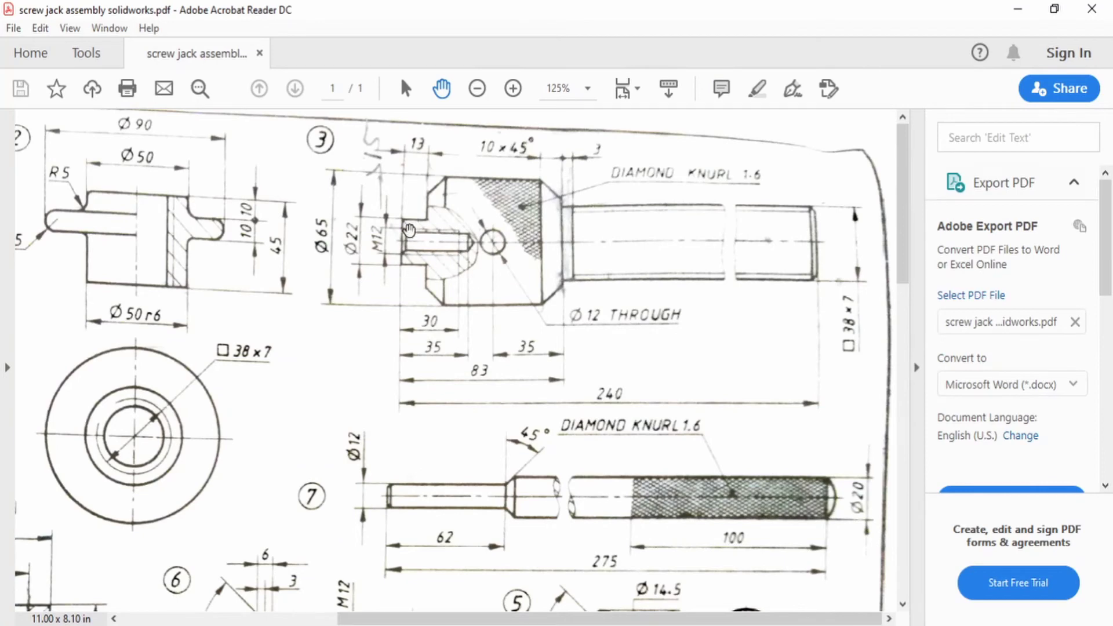
{"action": "scroll", "coordinate": [417, 353], "scroll_direction": "down", "scroll_amount": 2}
{"action": "scroll", "coordinate": [517, 434], "scroll_direction": "down", "scroll_amount": 4}
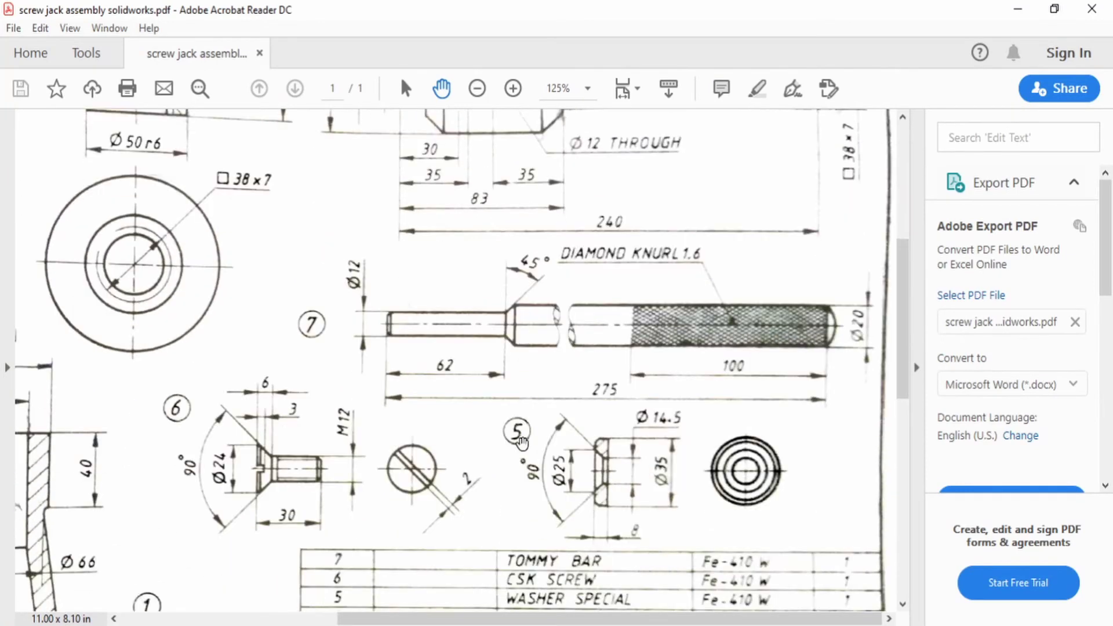
{"action": "scroll", "coordinate": [520, 432], "scroll_direction": "up", "scroll_amount": 6}
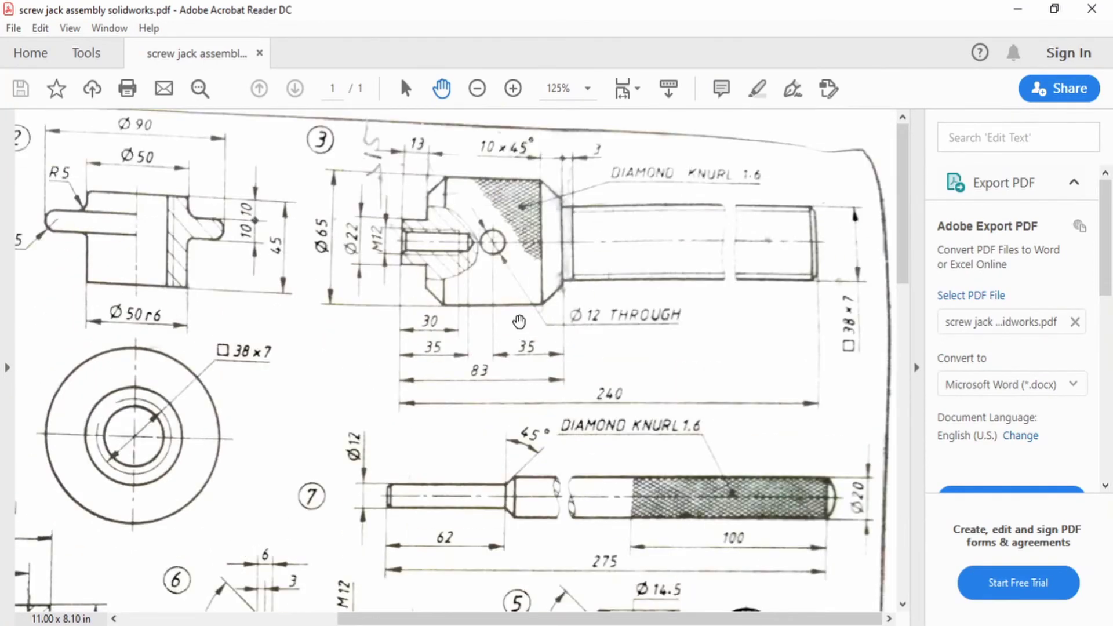
Accept the 45° angle so Sketch3 is fully defined, then exit the sketch.
{"action": "key", "text": "alt+Tab"}
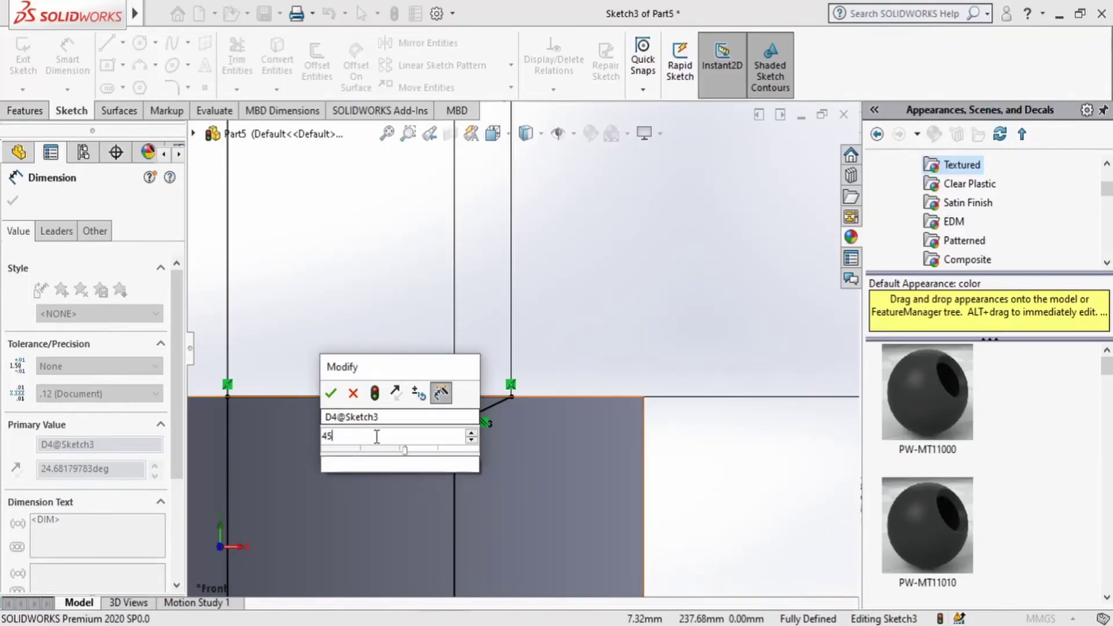
{"action": "left_click", "coordinate": [331, 393]}
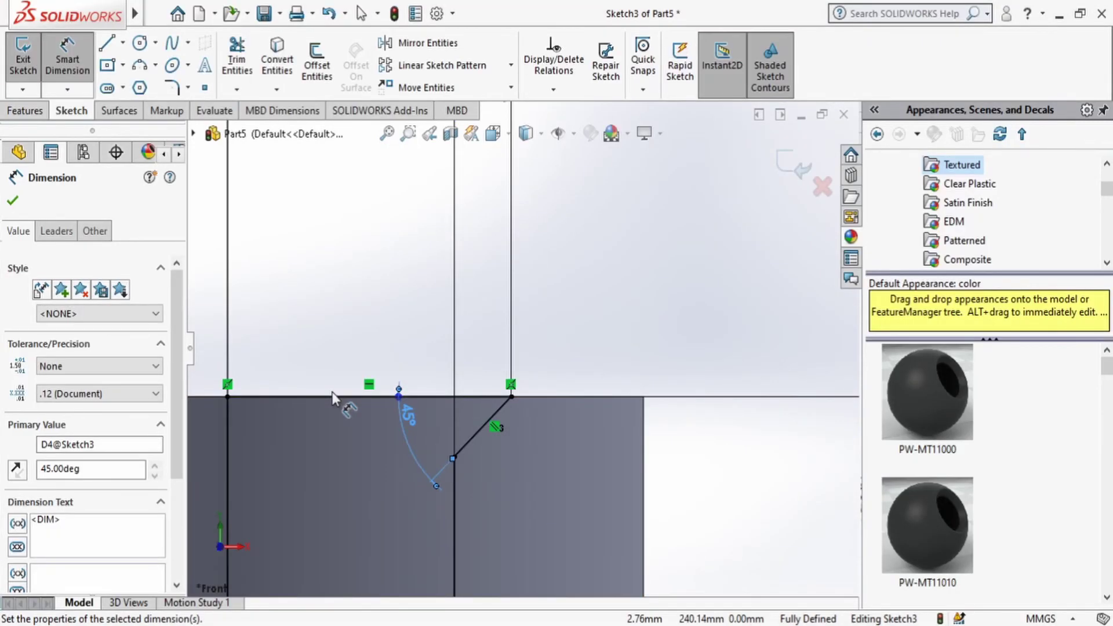
{"action": "scroll", "coordinate": [525, 342], "scroll_direction": "up", "scroll_amount": 2}
{"action": "scroll", "coordinate": [458, 383], "scroll_direction": "down", "scroll_amount": 2}
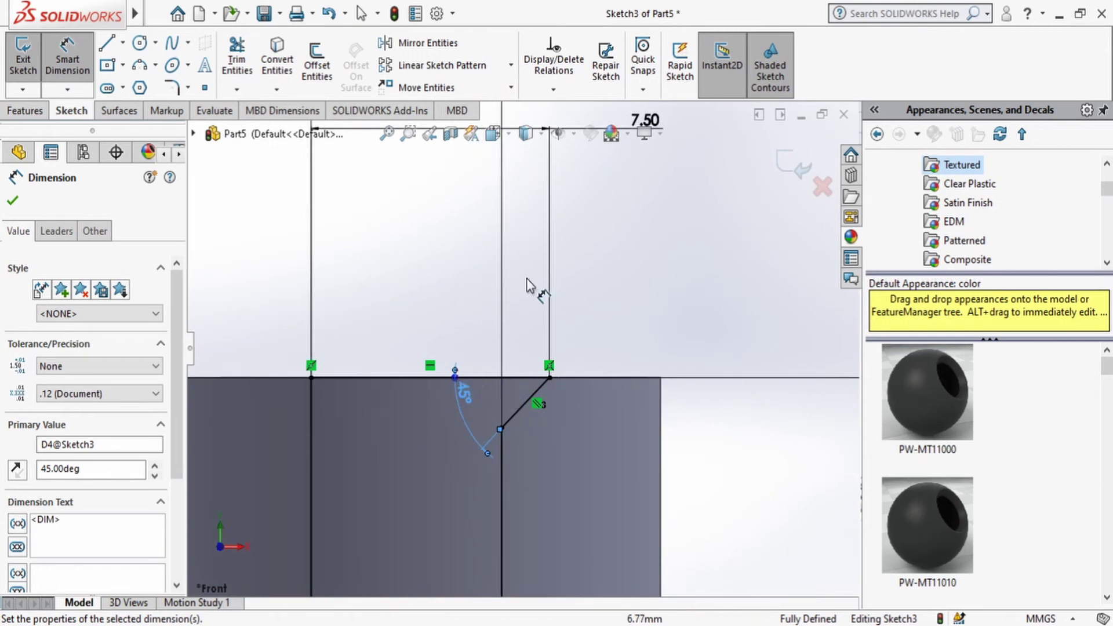
{"action": "scroll", "coordinate": [527, 280], "scroll_direction": "up", "scroll_amount": 3}
{"action": "scroll", "coordinate": [526, 278], "scroll_direction": "up", "scroll_amount": 3}
{"action": "scroll", "coordinate": [513, 505], "scroll_direction": "down", "scroll_amount": 3}
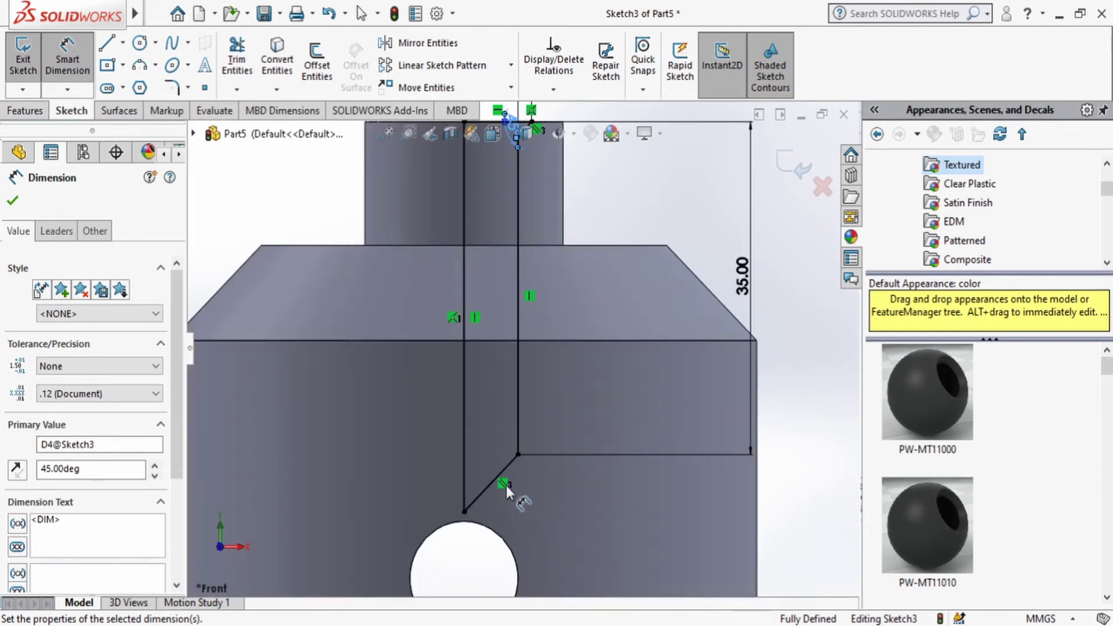
{"action": "scroll", "coordinate": [556, 192], "scroll_direction": "up", "scroll_amount": 3}
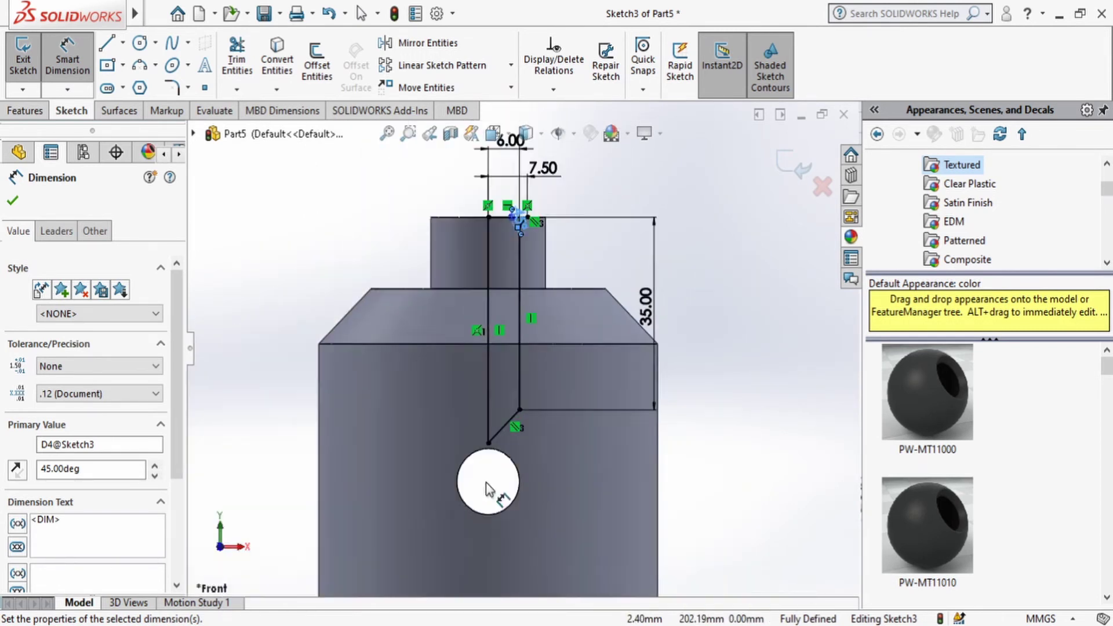
{"action": "scroll", "coordinate": [556, 191], "scroll_direction": "down", "scroll_amount": 4}
{"action": "left_click", "coordinate": [557, 192]}
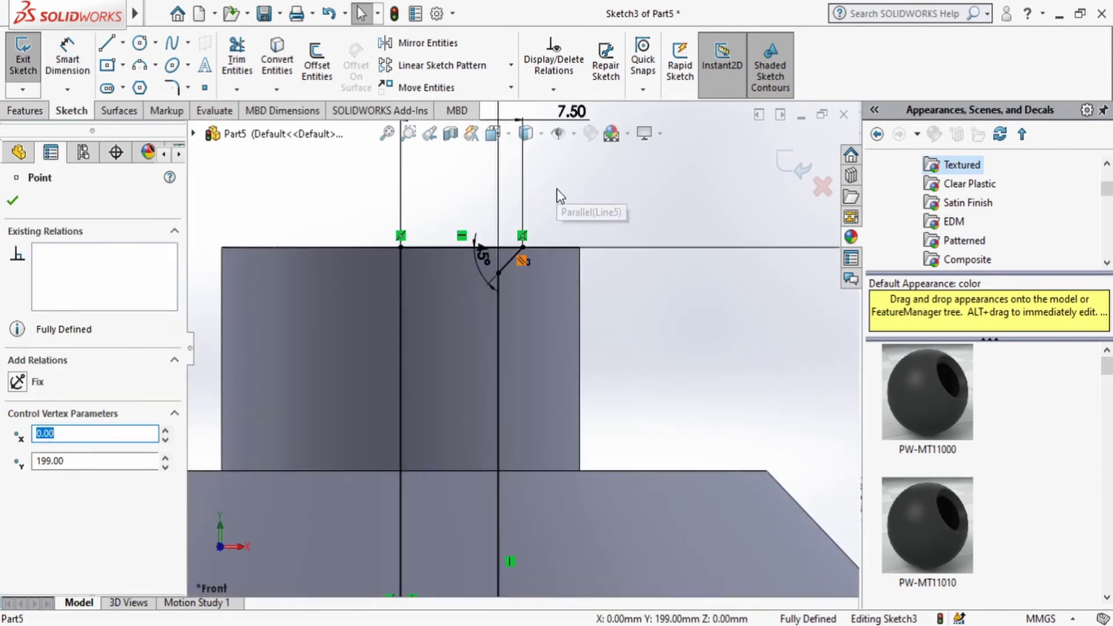
{"action": "left_click", "coordinate": [791, 166]}
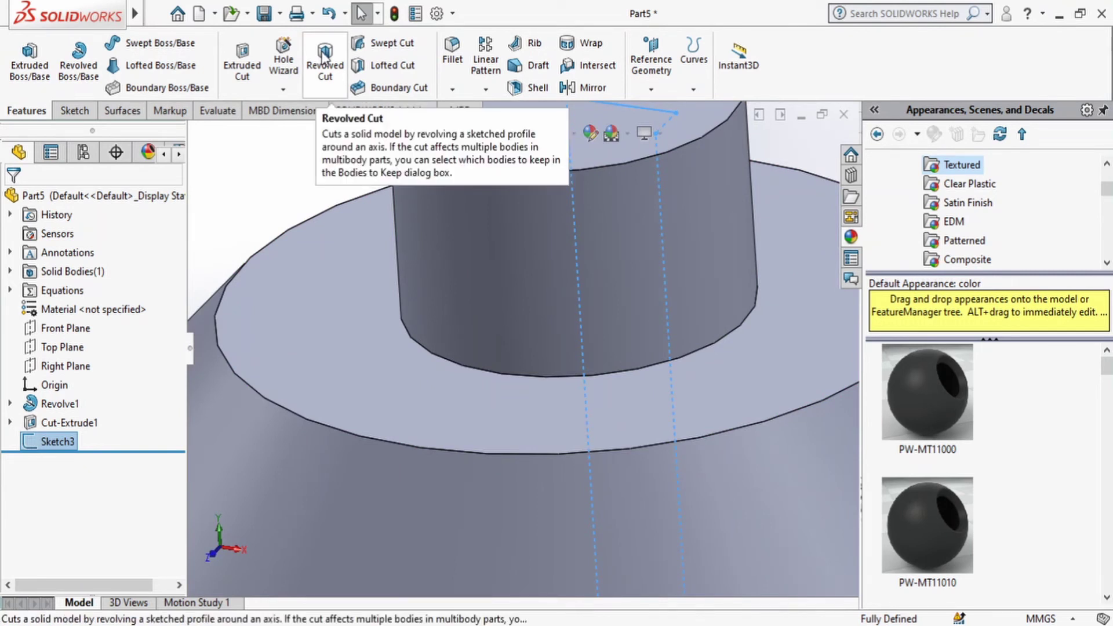
Revolve-cut the Sketch3 contour 360° about the centerline to bore into the spindle top.
{"action": "left_click", "coordinate": [323, 57]}
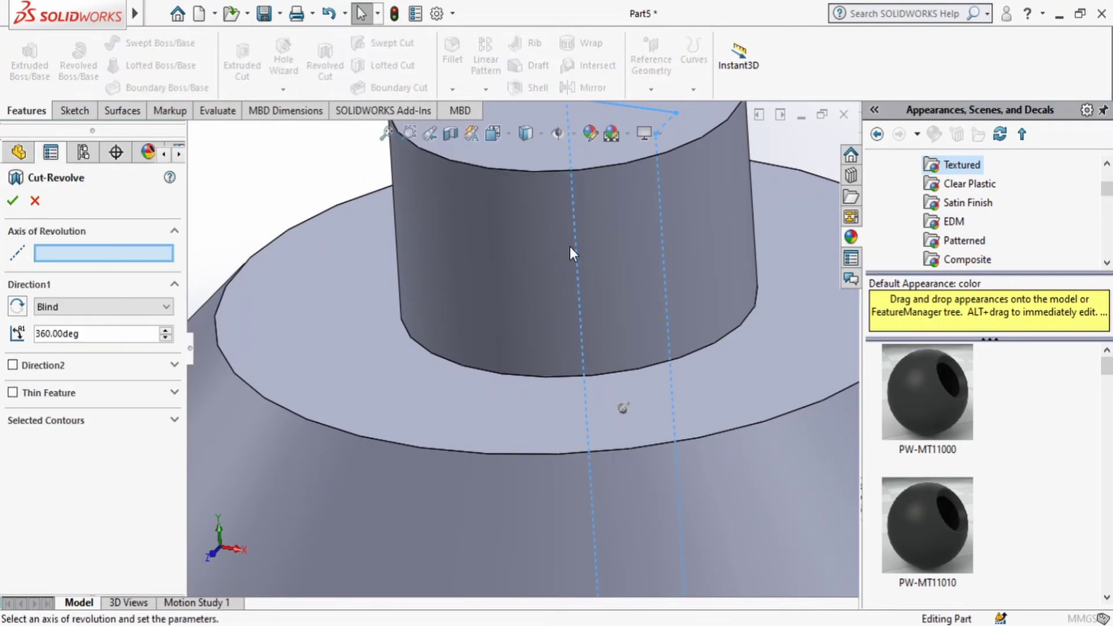
{"action": "left_click", "coordinate": [56, 420]}
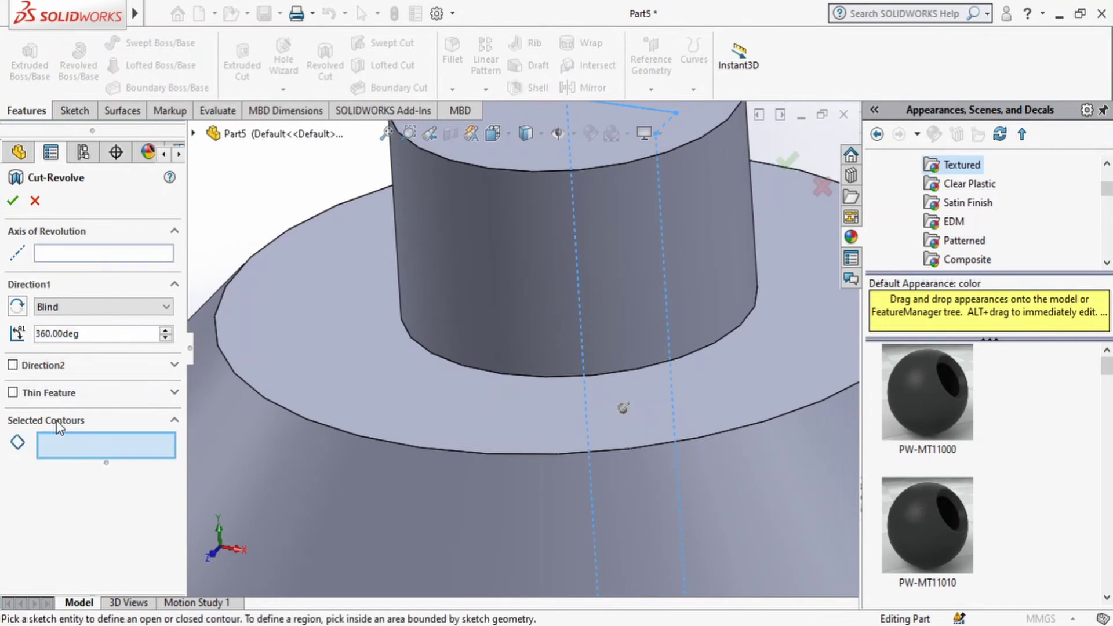
{"action": "left_click", "coordinate": [666, 304]}
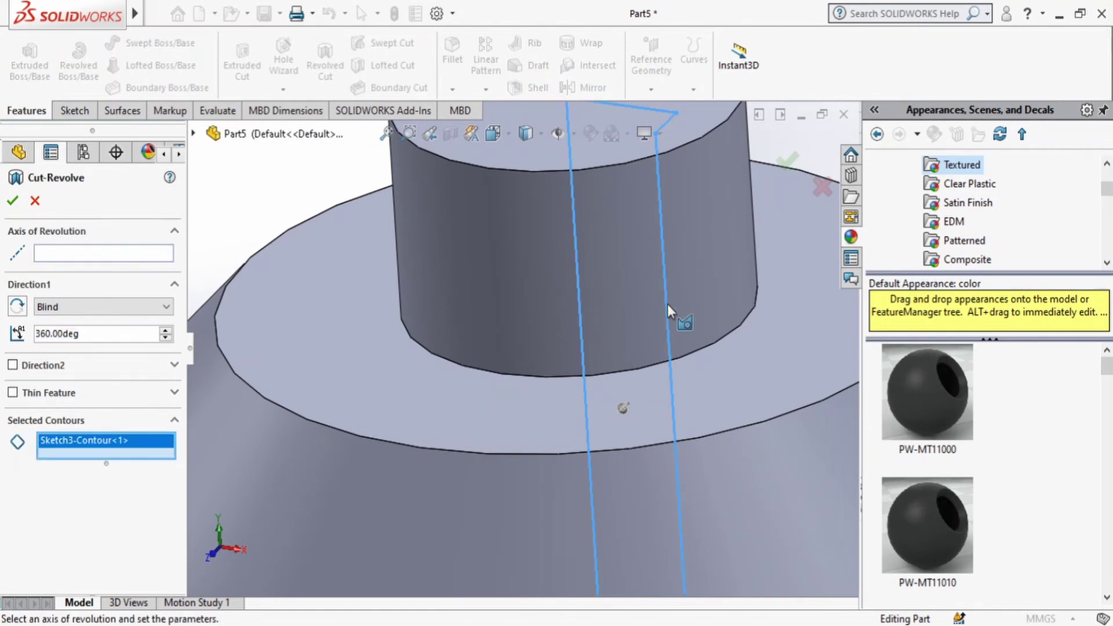
{"action": "left_click", "coordinate": [116, 254]}
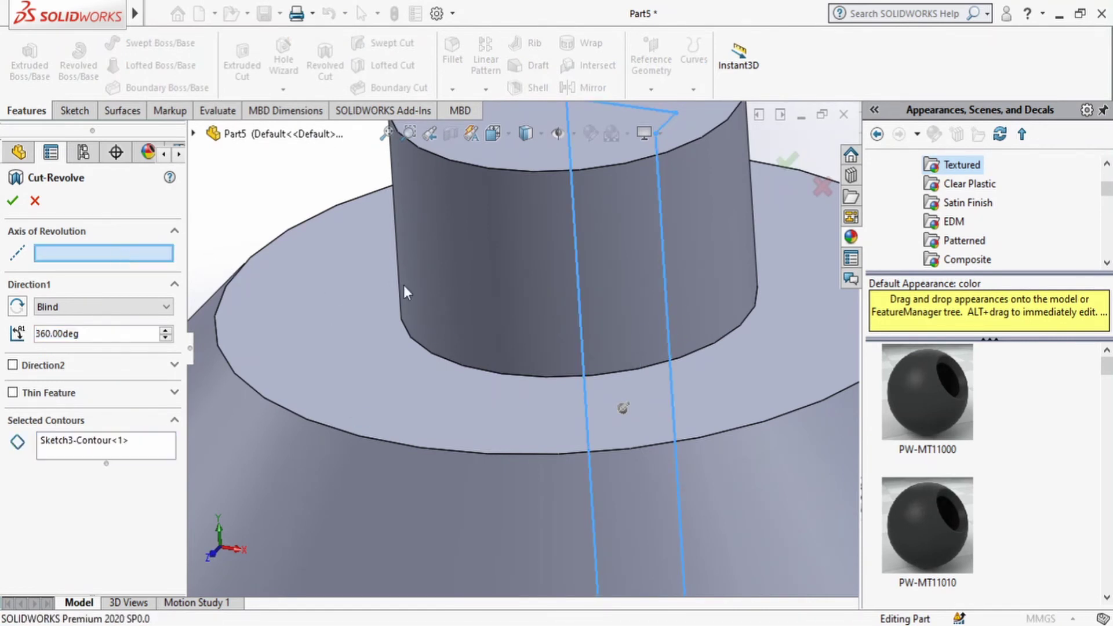
{"action": "left_click", "coordinate": [575, 242]}
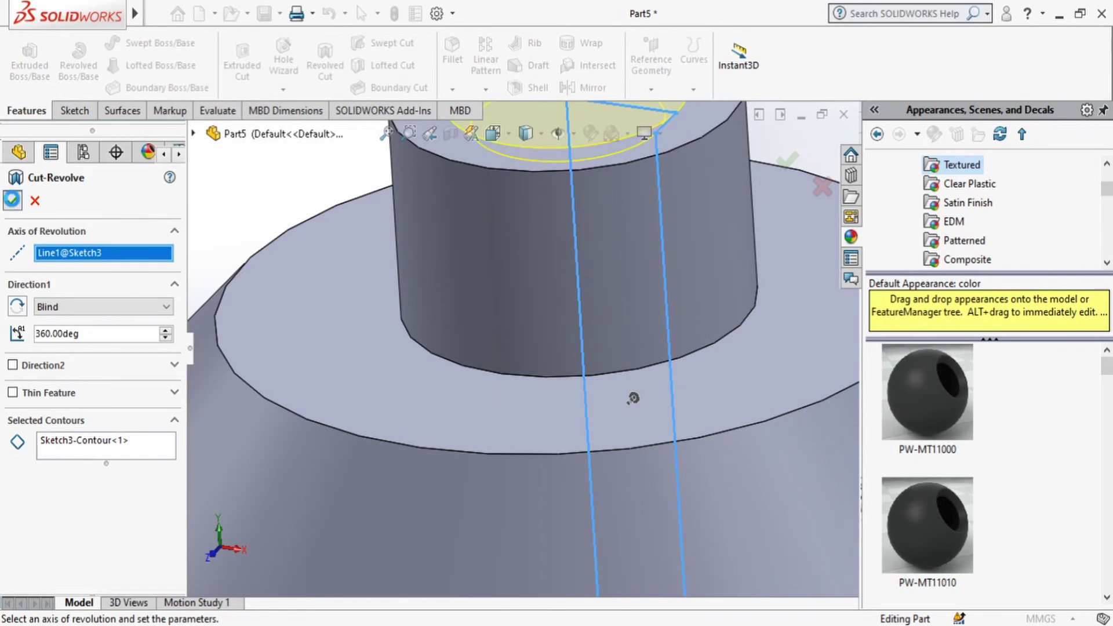
{"action": "key", "text": "Return"}
{"action": "middle_click_drag", "start_coordinate": [490, 288], "coordinate": [557, 367]}
Add a thread on the bore's edge with a blind 30 mm depth.
{"action": "scroll", "coordinate": [556, 368], "scroll_direction": "up", "scroll_amount": 3}
{"action": "left_click", "coordinate": [283, 89]}
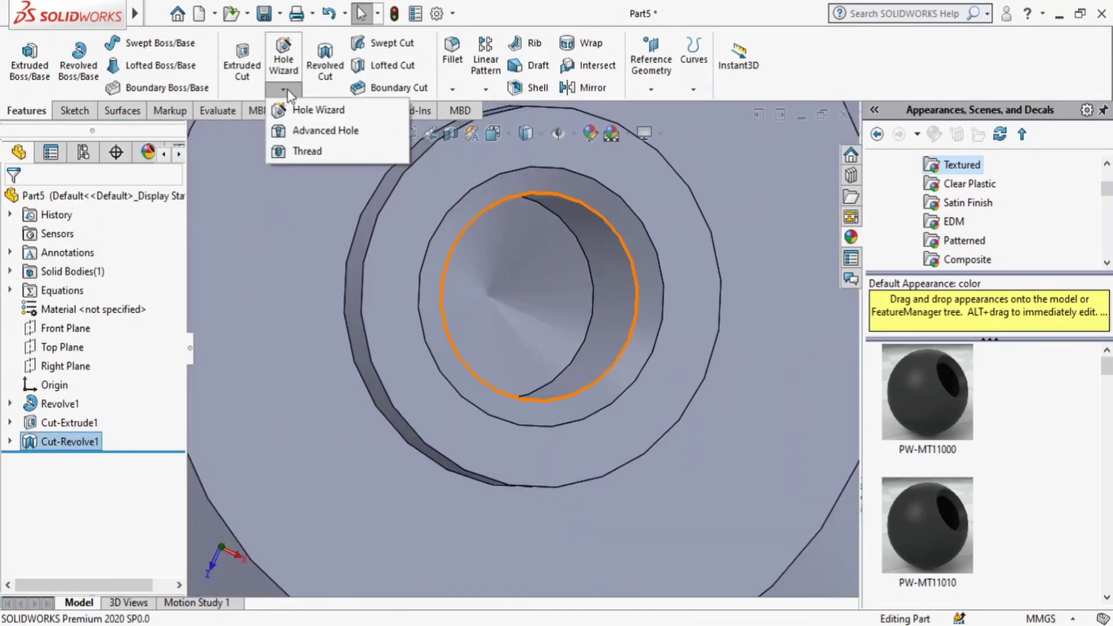
{"action": "left_click", "coordinate": [301, 152]}
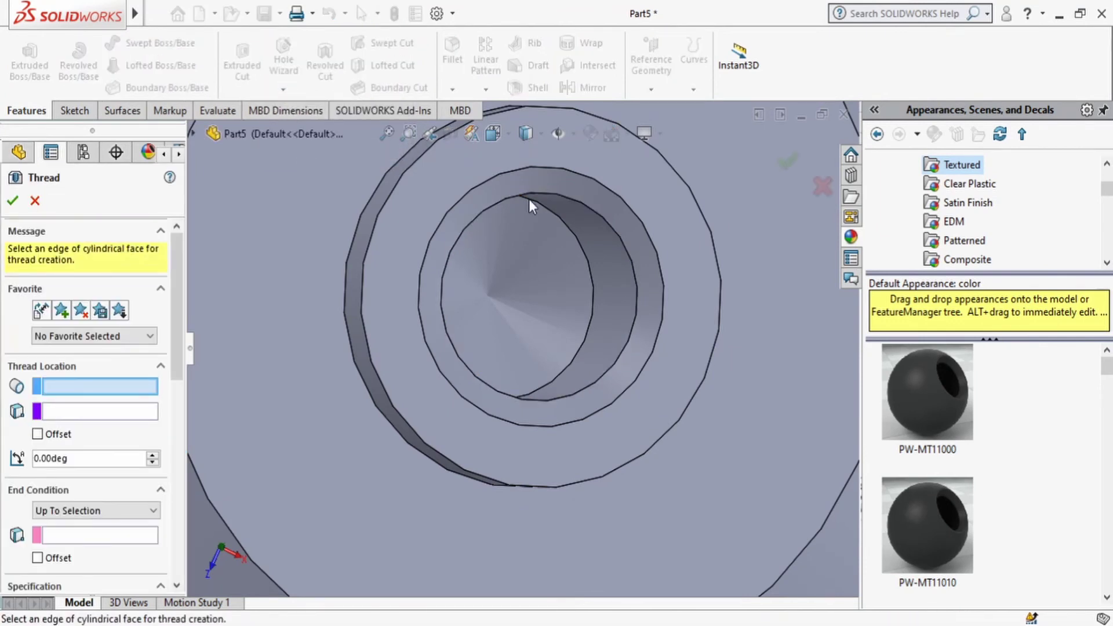
{"action": "left_click", "coordinate": [577, 199]}
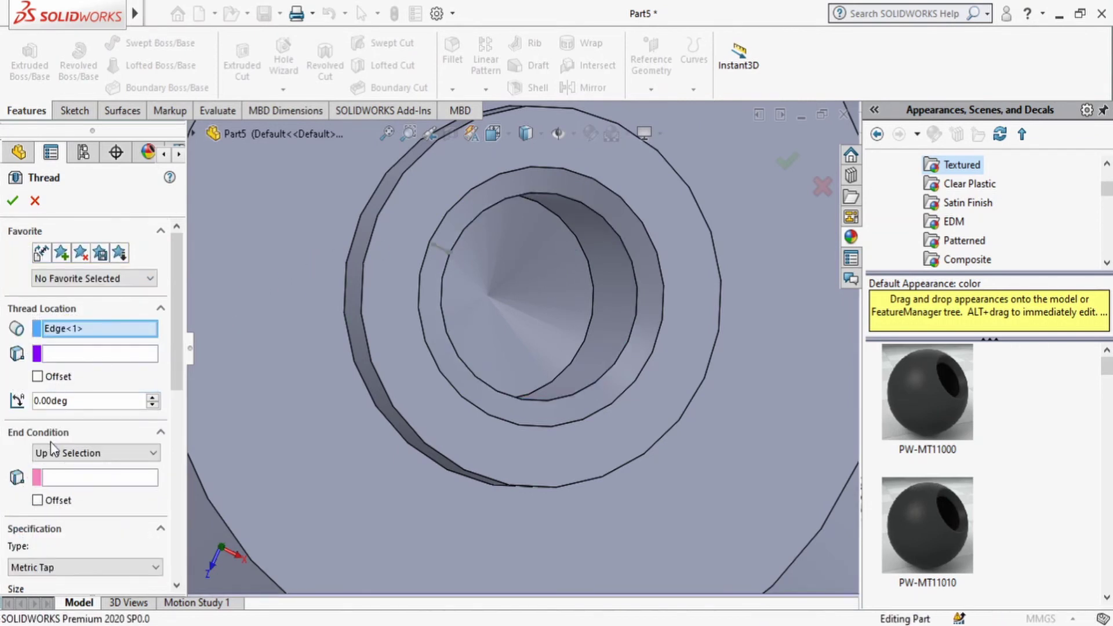
{"action": "left_click", "coordinate": [93, 452]}
{"action": "left_click", "coordinate": [86, 464]}
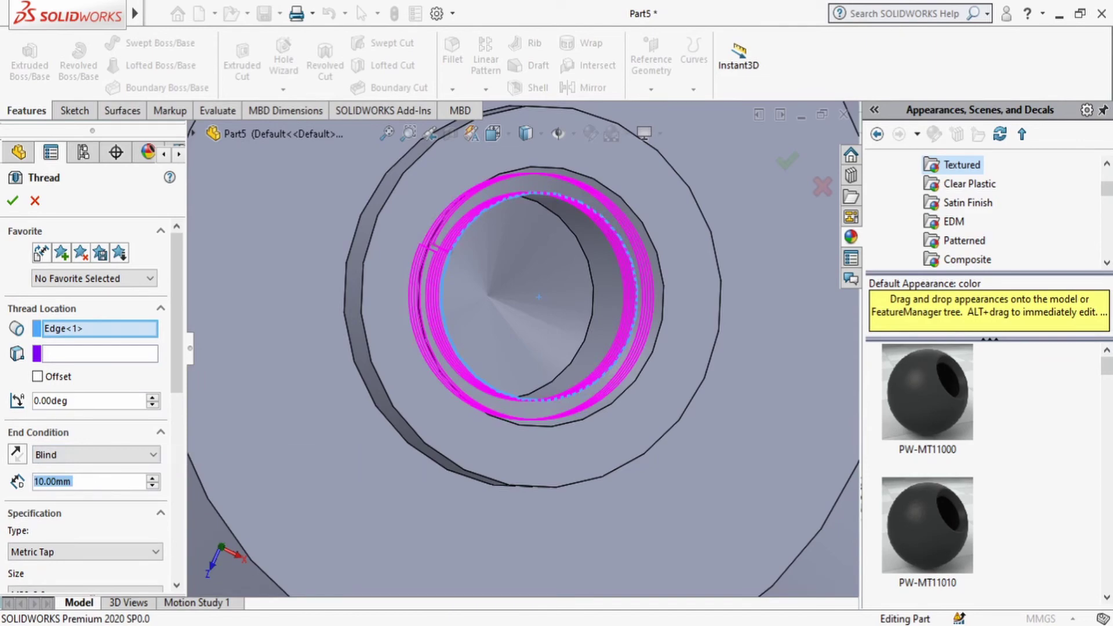
{"action": "key", "text": "alt+Tab"}
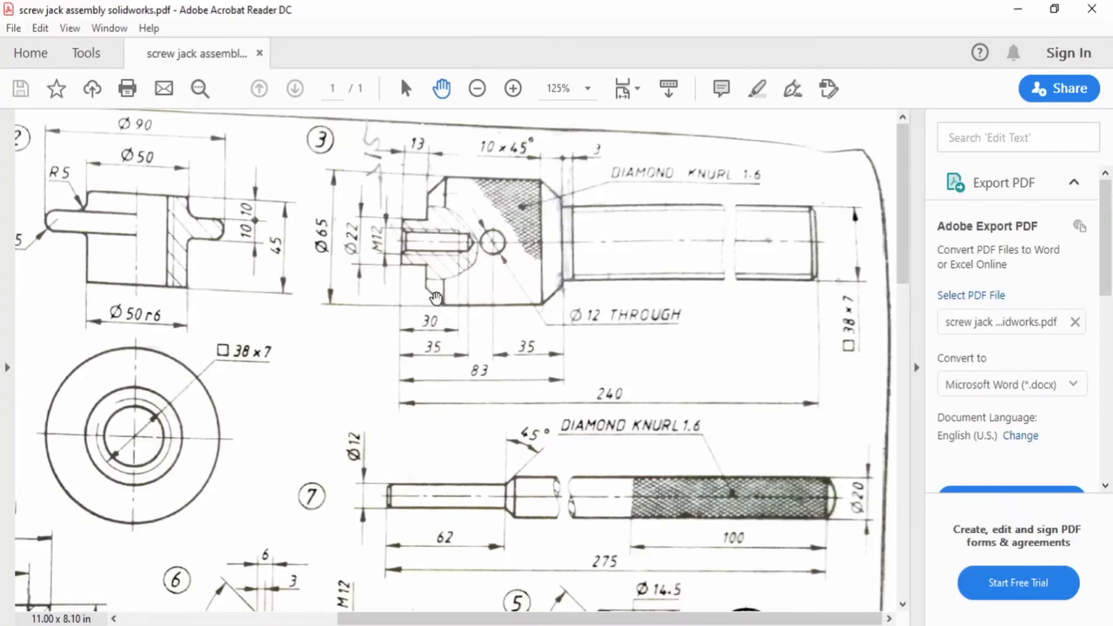
{"action": "key", "text": "alt+Tab"}
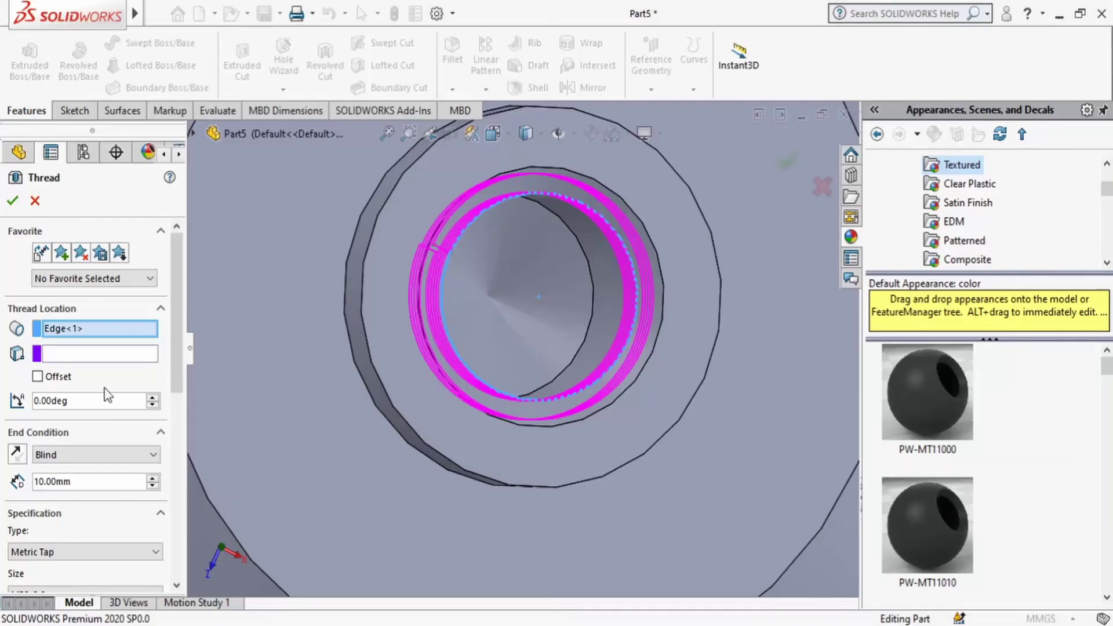
{"action": "double_click", "coordinate": [75, 481]}
{"action": "type", "text": "30"}
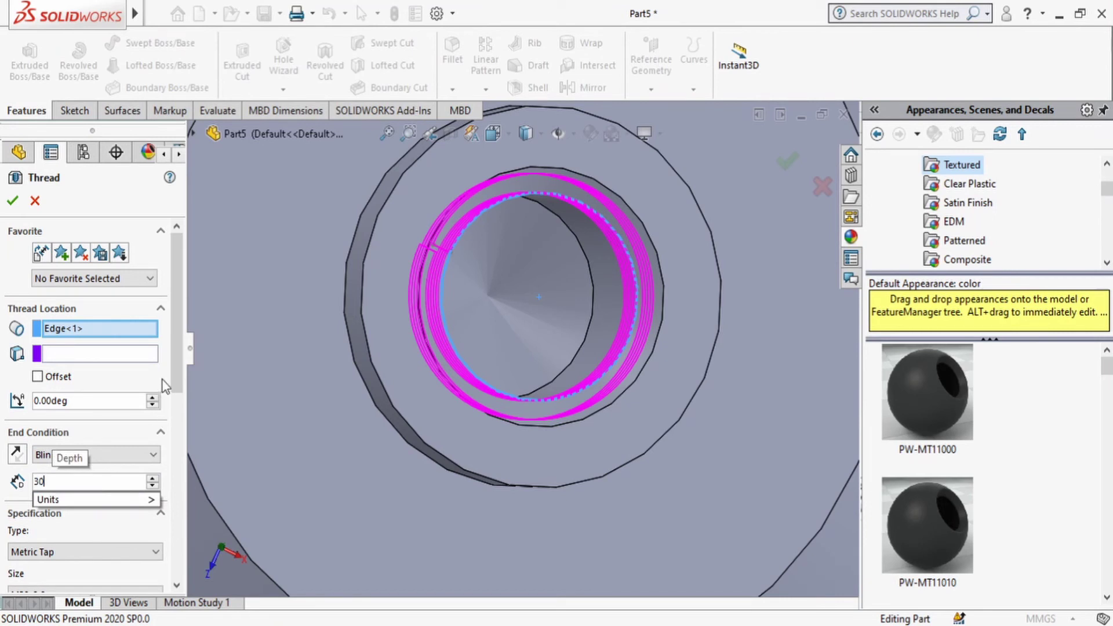
{"action": "key", "text": "Return"}
Set the thread size to M12x1.5 and confirm Thread1.
{"action": "scroll", "coordinate": [129, 423], "scroll_direction": "down", "scroll_amount": 5}
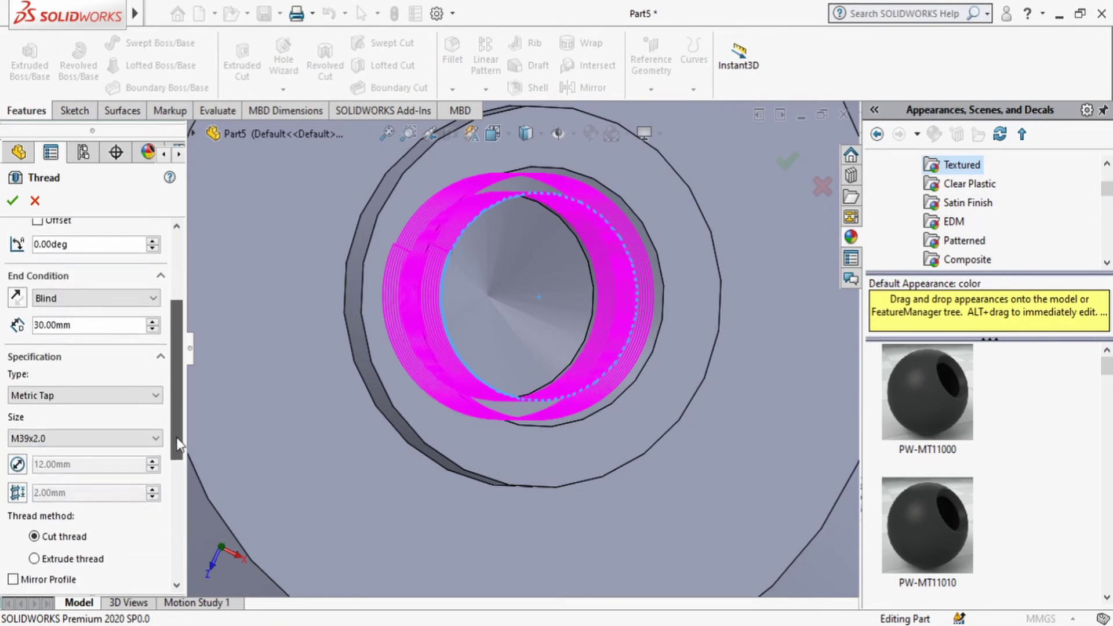
{"action": "left_click", "coordinate": [121, 428]}
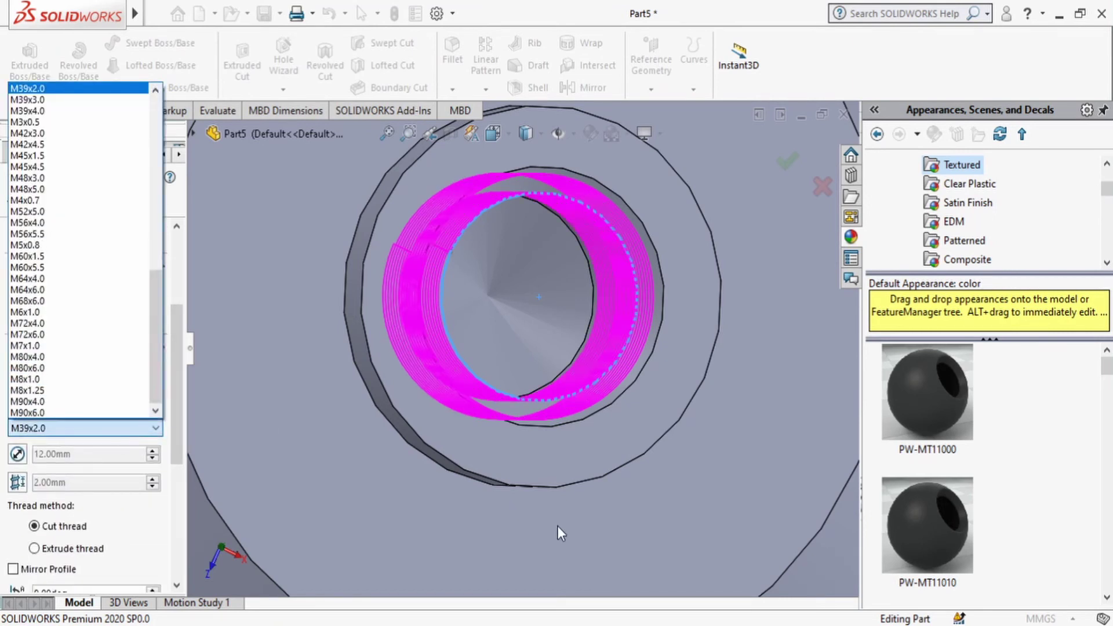
{"action": "scroll", "coordinate": [124, 246], "scroll_direction": "up", "scroll_amount": 6}
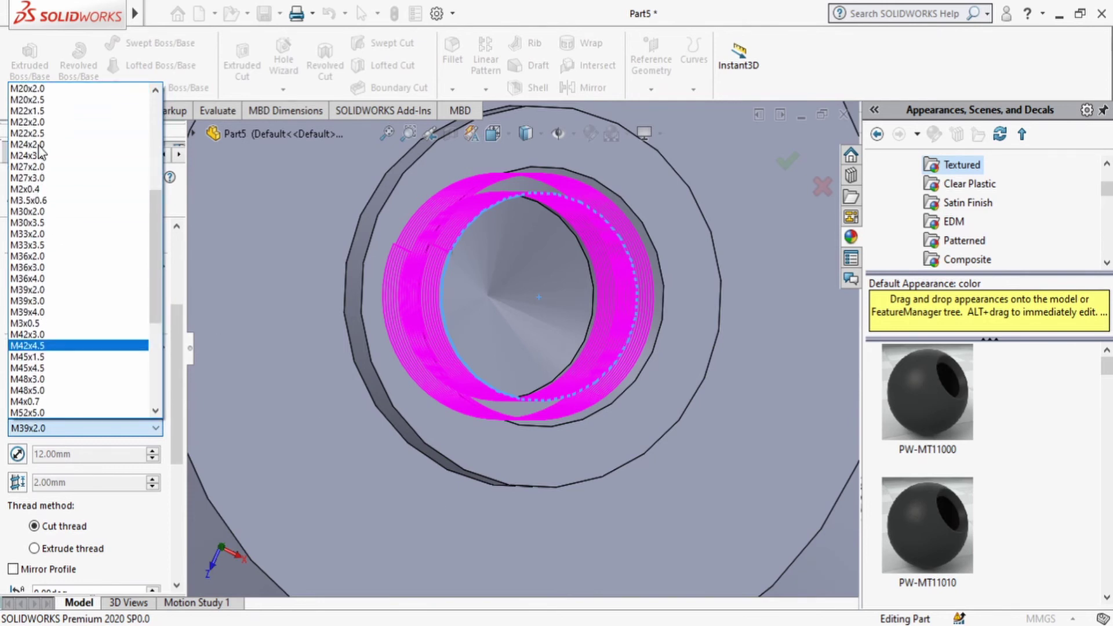
{"action": "scroll", "coordinate": [39, 149], "scroll_direction": "up", "scroll_amount": 7}
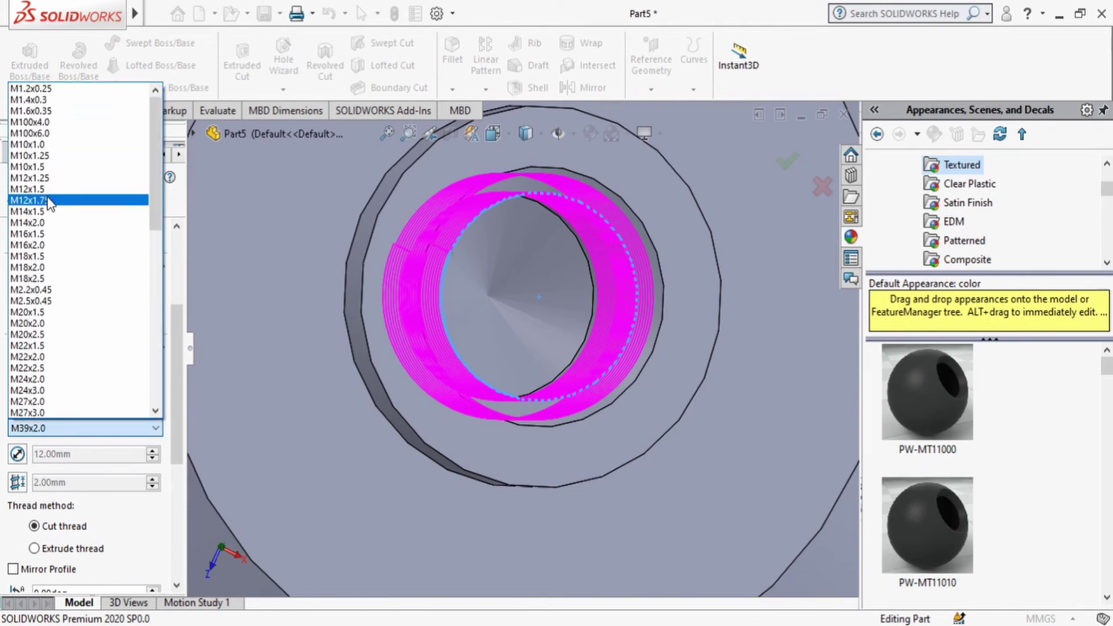
{"action": "left_click", "coordinate": [35, 189]}
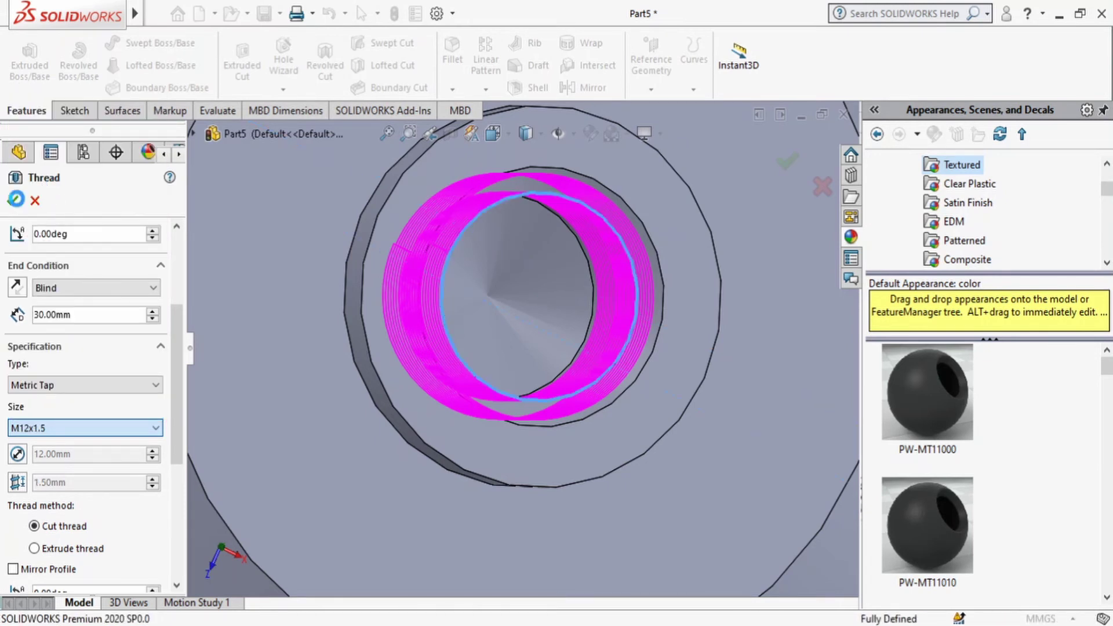
{"action": "left_click", "coordinate": [13, 201]}
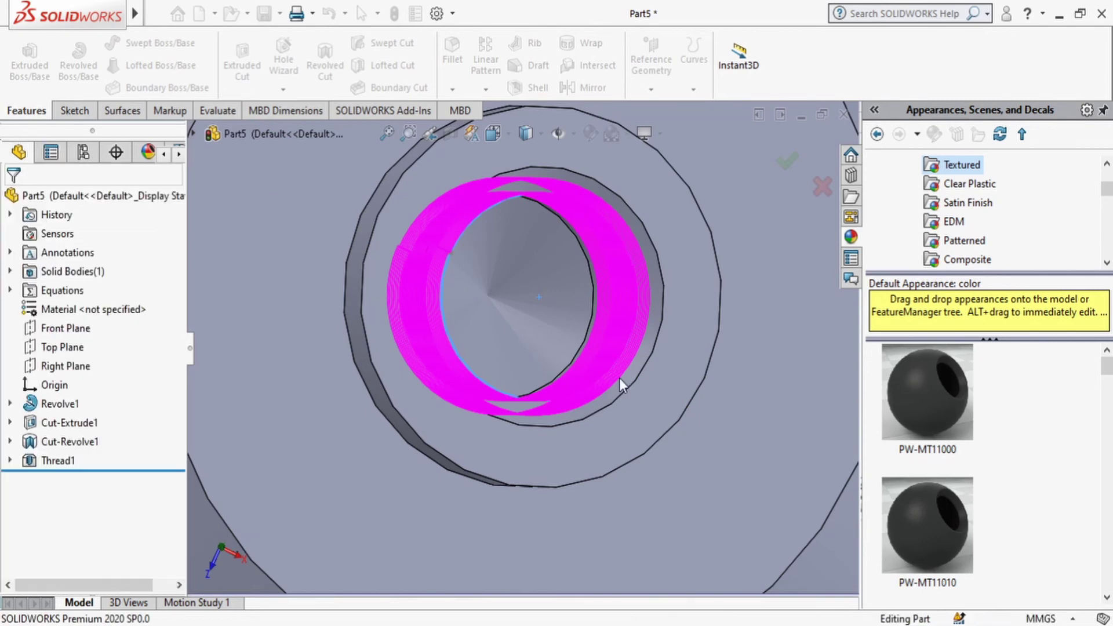
Open the material editor, search 'fe' and select the custom Fe-410 W material.
{"action": "middle_click_drag", "start_coordinate": [715, 419], "coordinate": [664, 319]}
{"action": "scroll", "coordinate": [642, 321], "scroll_direction": "up", "scroll_amount": 6}
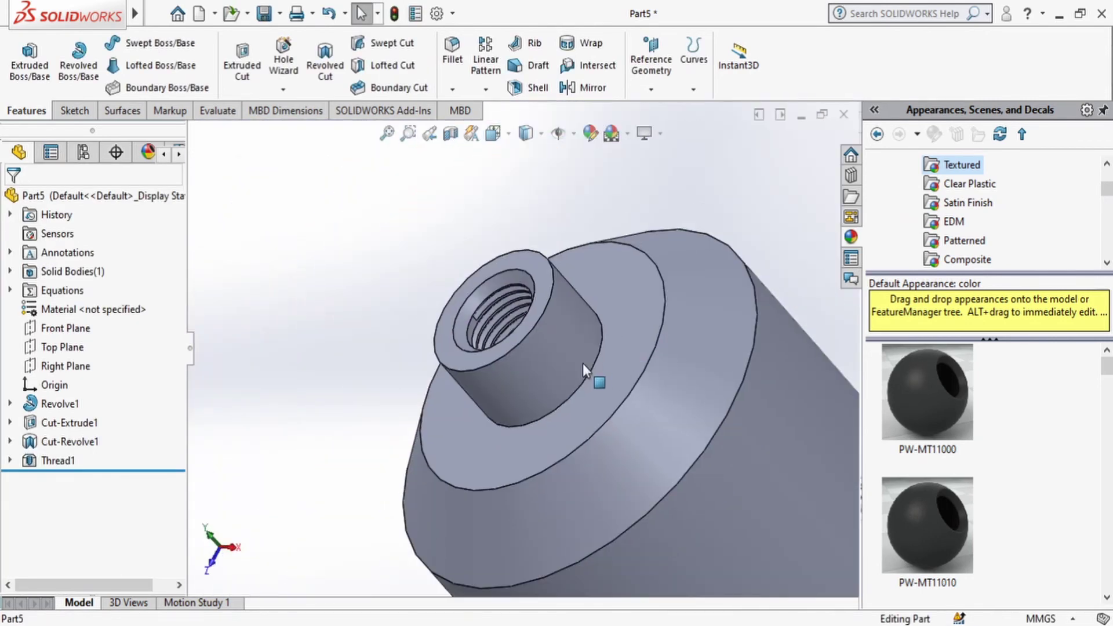
{"action": "middle_click_drag", "start_coordinate": [446, 296], "coordinate": [206, 268]}
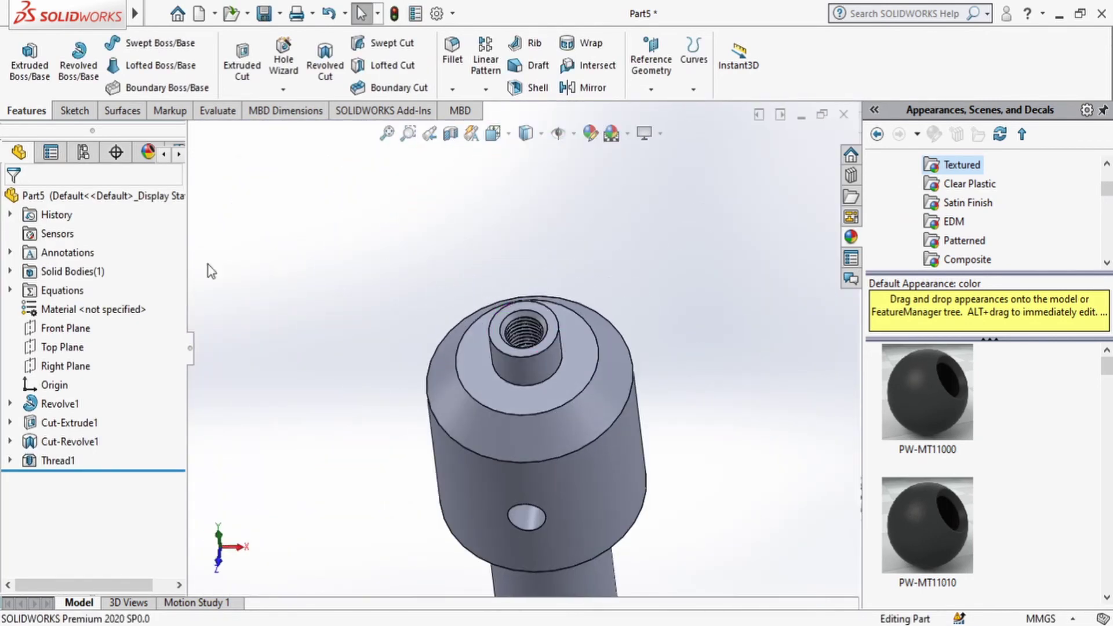
{"action": "right_click", "coordinate": [70, 309]}
{"action": "left_click", "coordinate": [123, 255]}
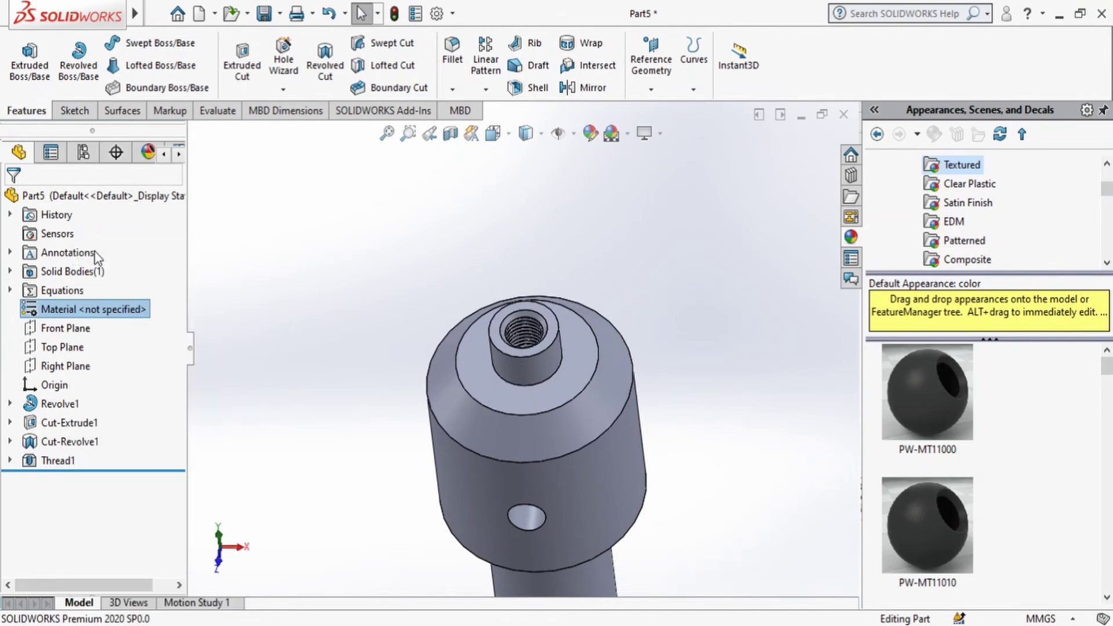
{"action": "key", "text": "alt+Tab"}
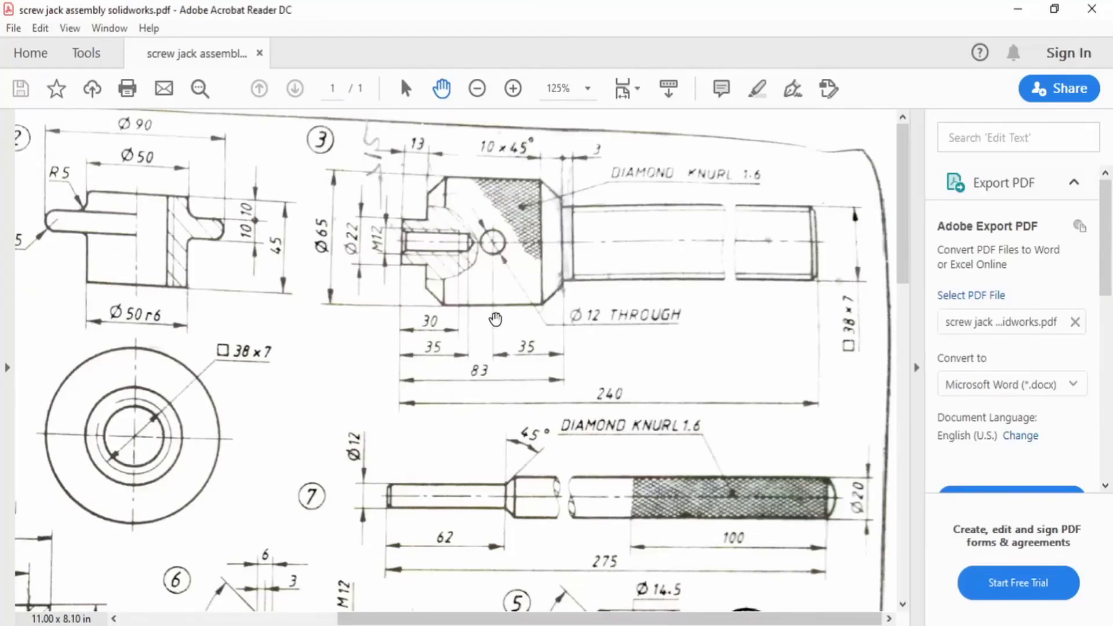
{"action": "scroll", "coordinate": [563, 351], "scroll_direction": "down", "scroll_amount": 5}
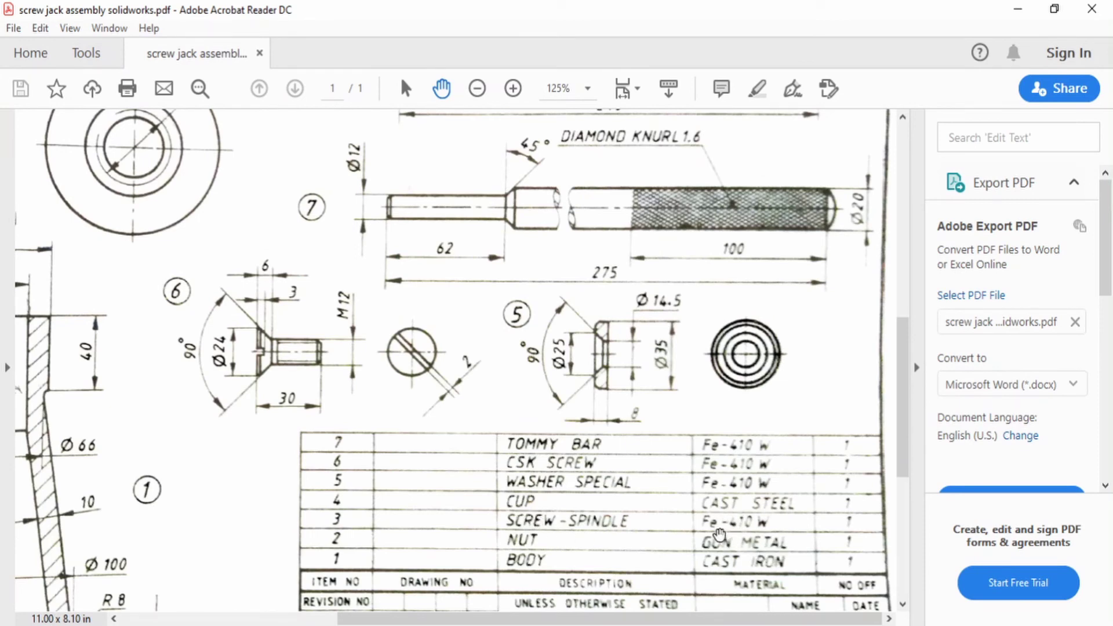
{"action": "key", "text": "alt+Tab"}
{"action": "type", "text": "fe"}
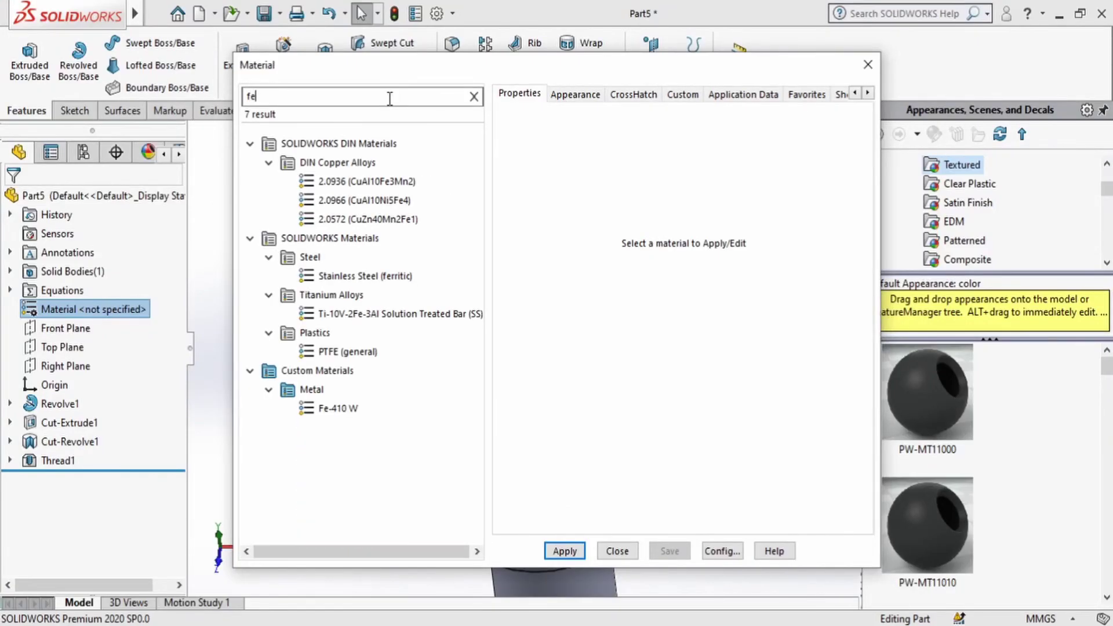
{"action": "left_click", "coordinate": [339, 409]}
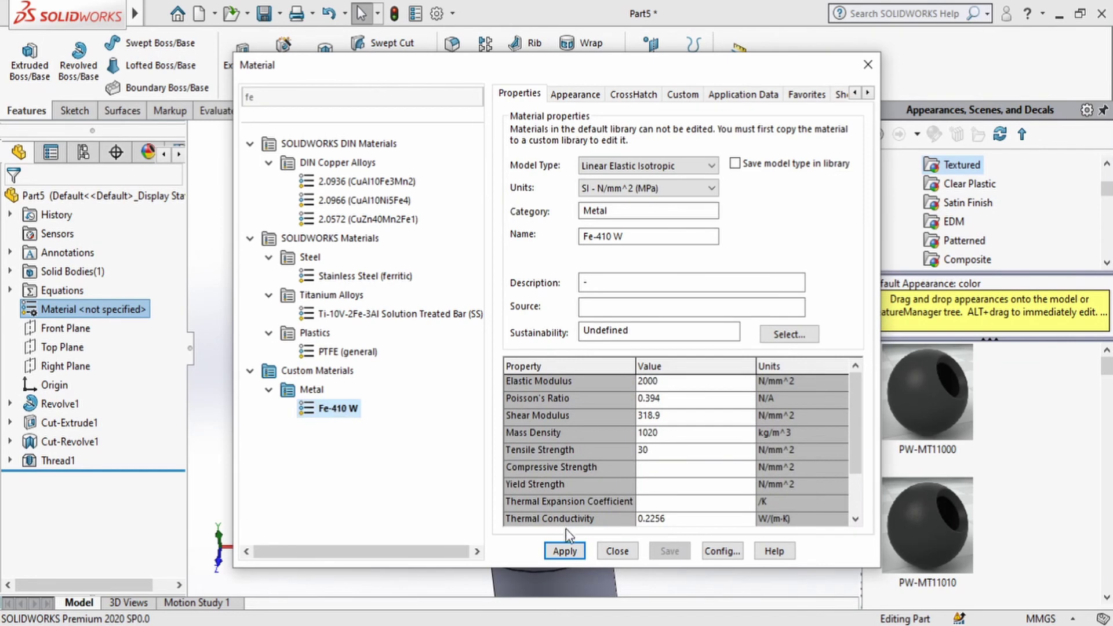
Apply Fe-410 W and change the part's White PW-MT11150 appearance to green.
{"action": "left_click", "coordinate": [607, 555]}
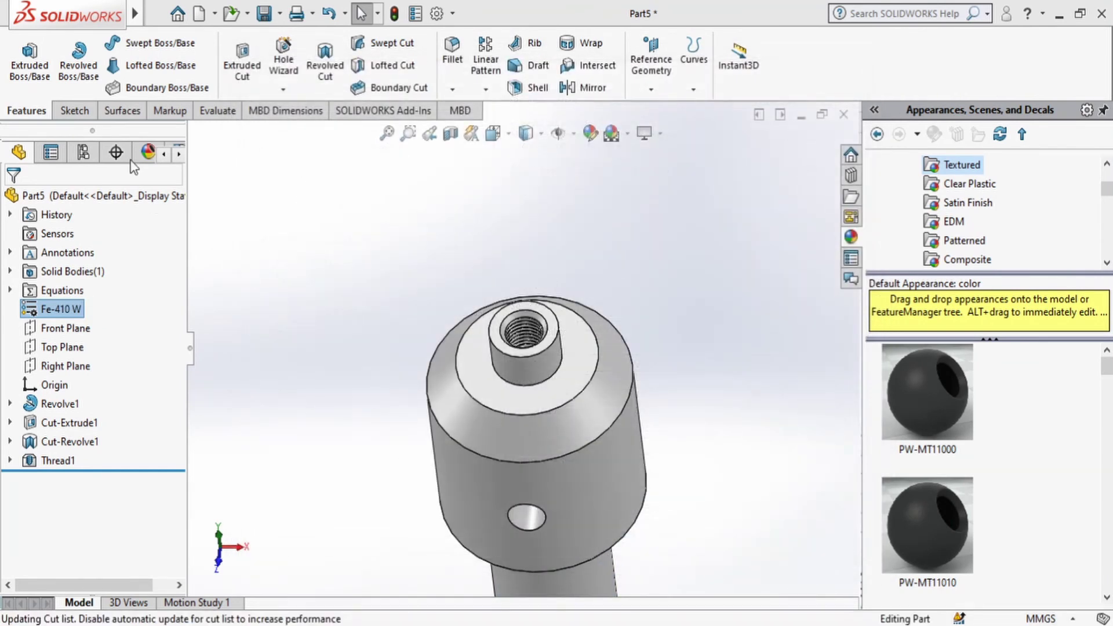
{"action": "left_click", "coordinate": [148, 151]}
{"action": "right_click", "coordinate": [82, 255]}
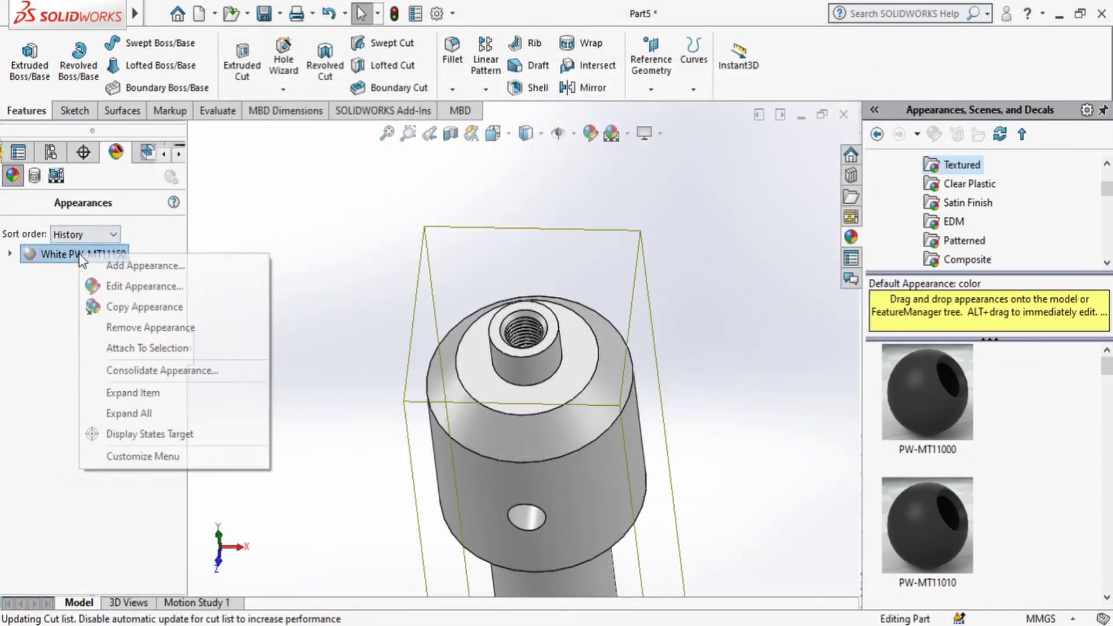
{"action": "left_click", "coordinate": [103, 287]}
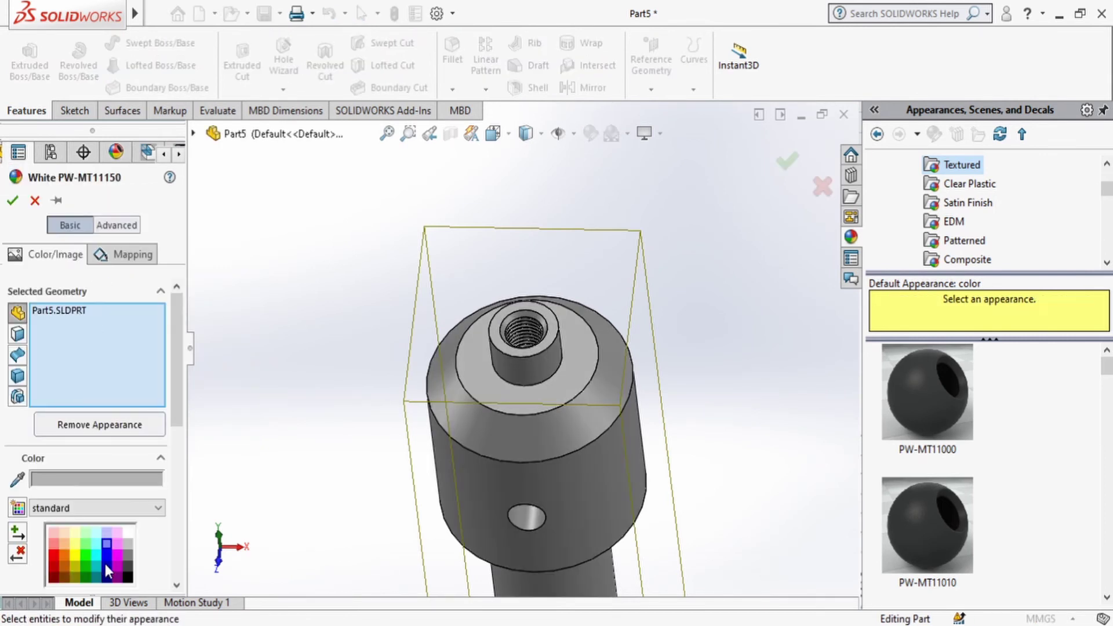
{"action": "left_click", "coordinate": [85, 577]}
{"action": "left_click", "coordinate": [13, 200]}
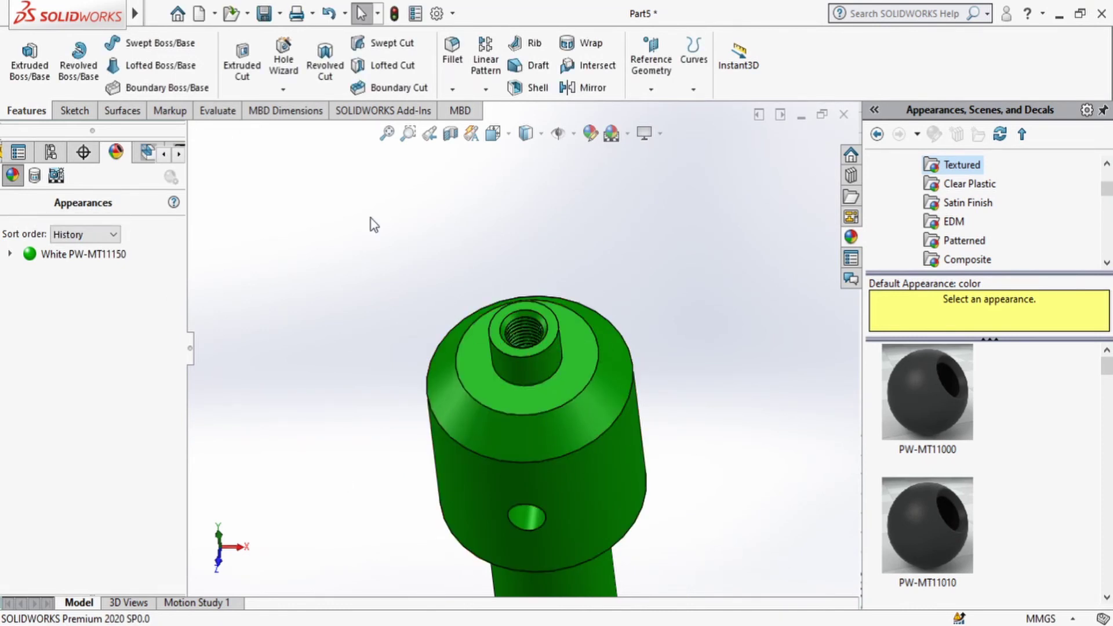
{"action": "middle_click_drag", "start_coordinate": [371, 222], "coordinate": [558, 497]}
{"action": "middle_click_drag", "start_coordinate": [607, 443], "coordinate": [591, 496]}
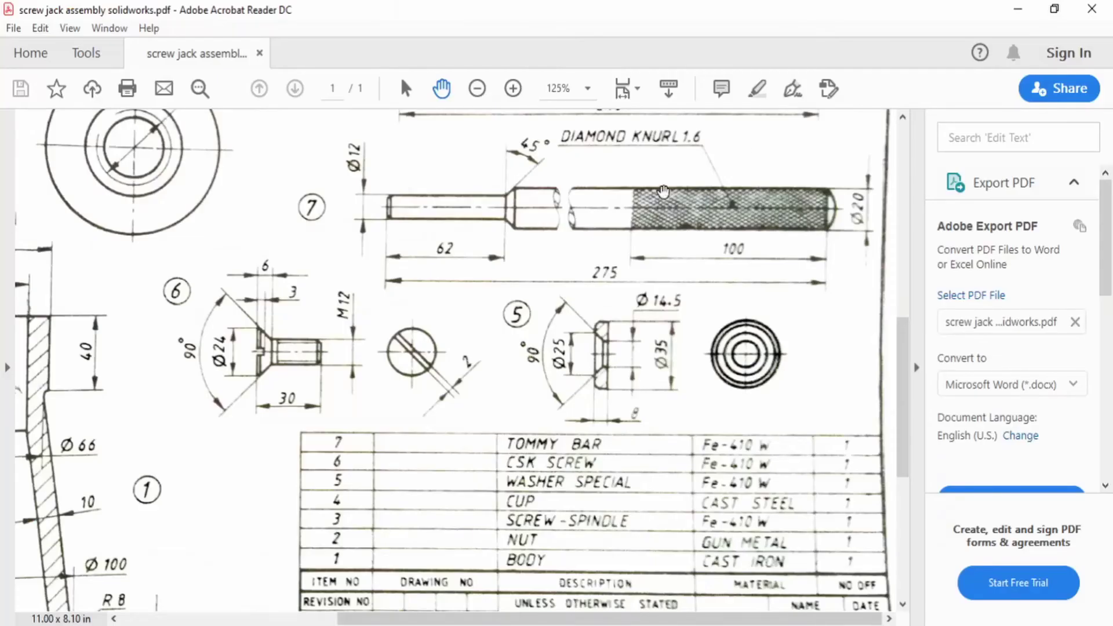
Chamfer the shaft's bottom rim at 1.00 mm × 45°.
{"action": "scroll", "coordinate": [742, 208], "scroll_direction": "up", "scroll_amount": 5}
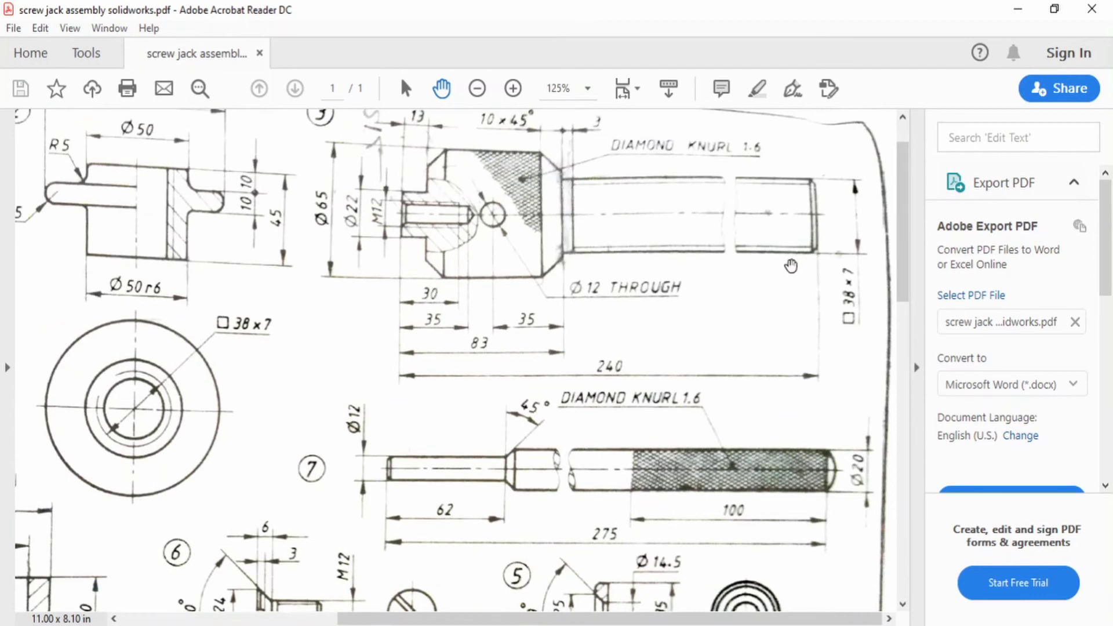
{"action": "scroll", "coordinate": [649, 395], "scroll_direction": "down", "scroll_amount": 6}
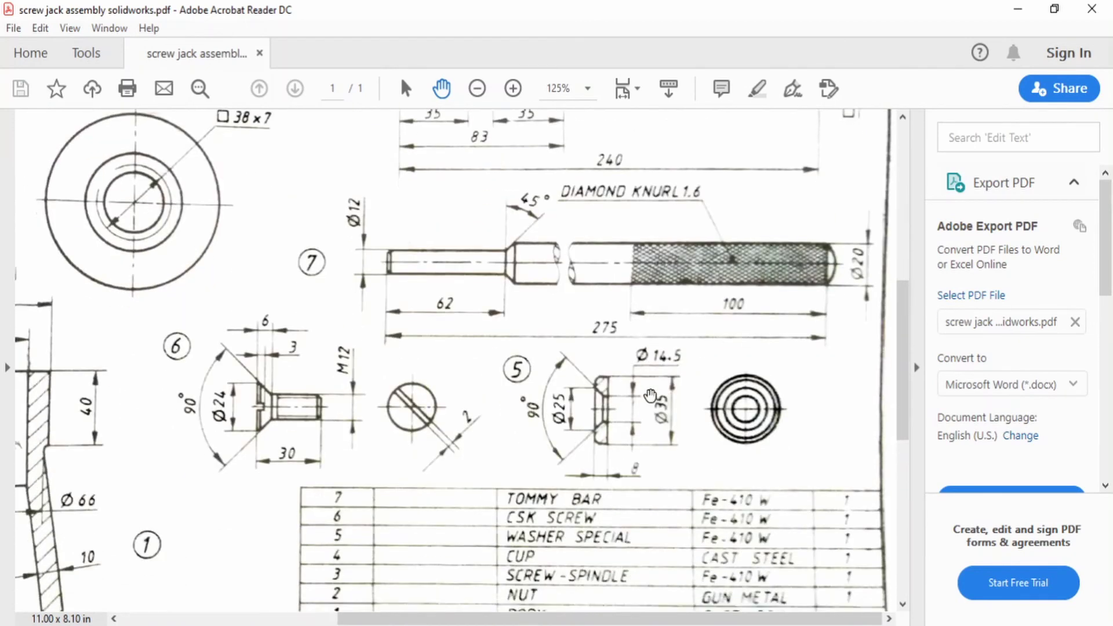
{"action": "scroll", "coordinate": [649, 395], "scroll_direction": "down", "scroll_amount": 2}
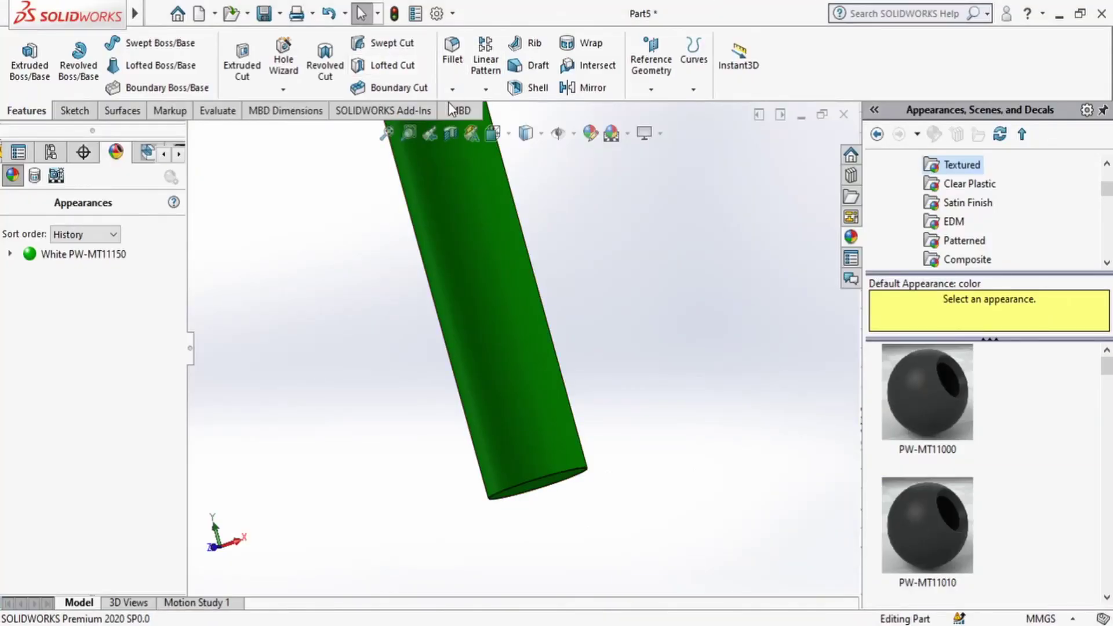
{"action": "left_click", "coordinate": [452, 89]}
{"action": "left_click", "coordinate": [567, 476]}
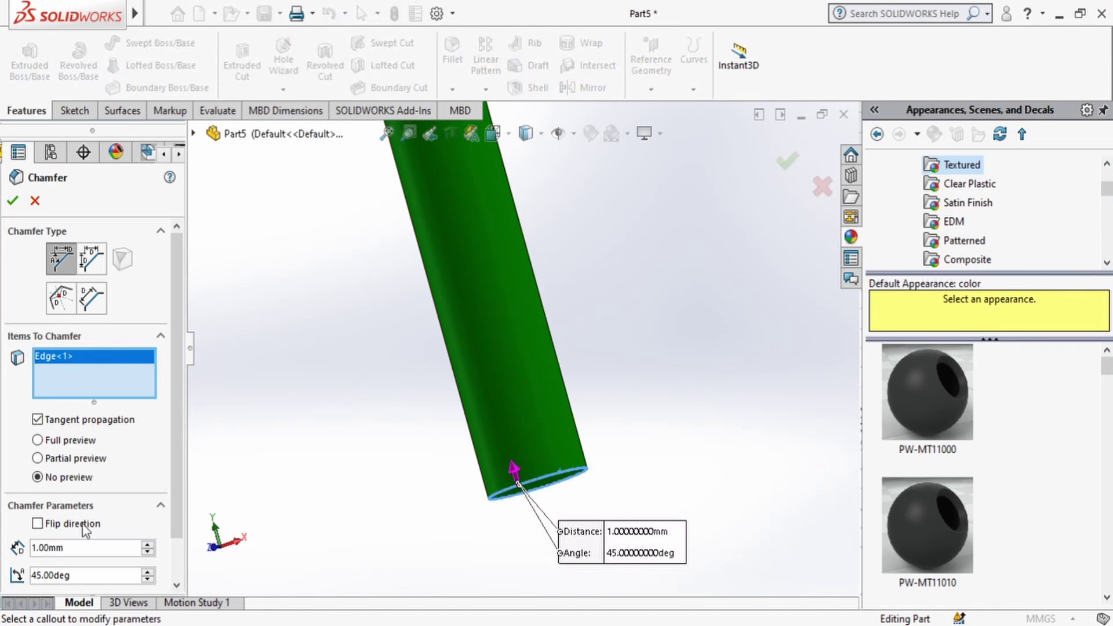
{"action": "left_click", "coordinate": [13, 202]}
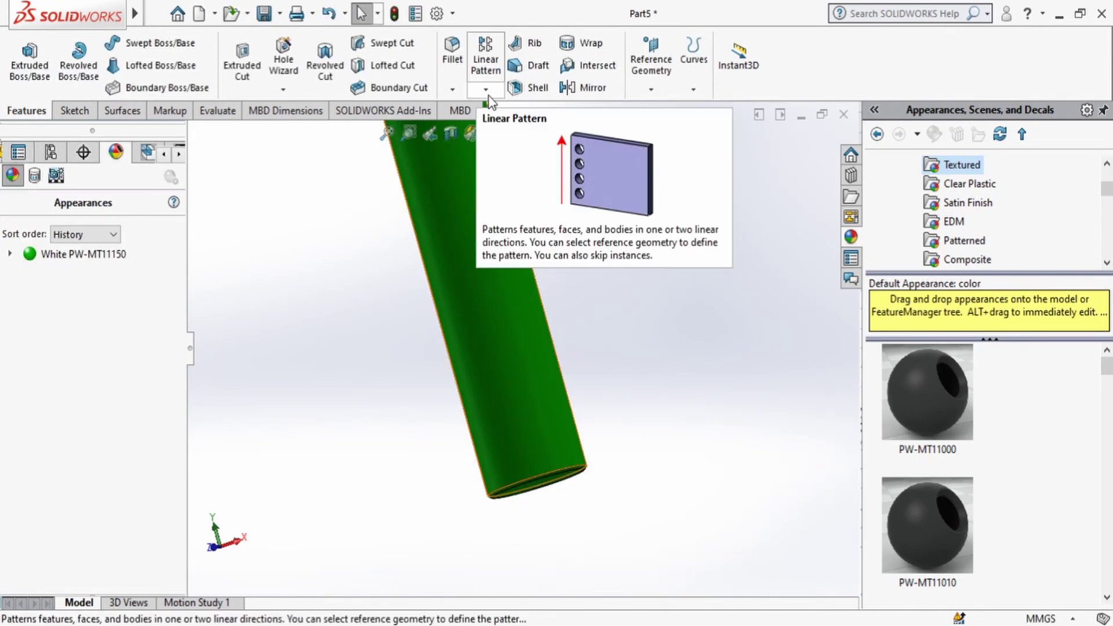
{"action": "left_click", "coordinate": [283, 89]}
{"action": "left_click", "coordinate": [307, 150]}
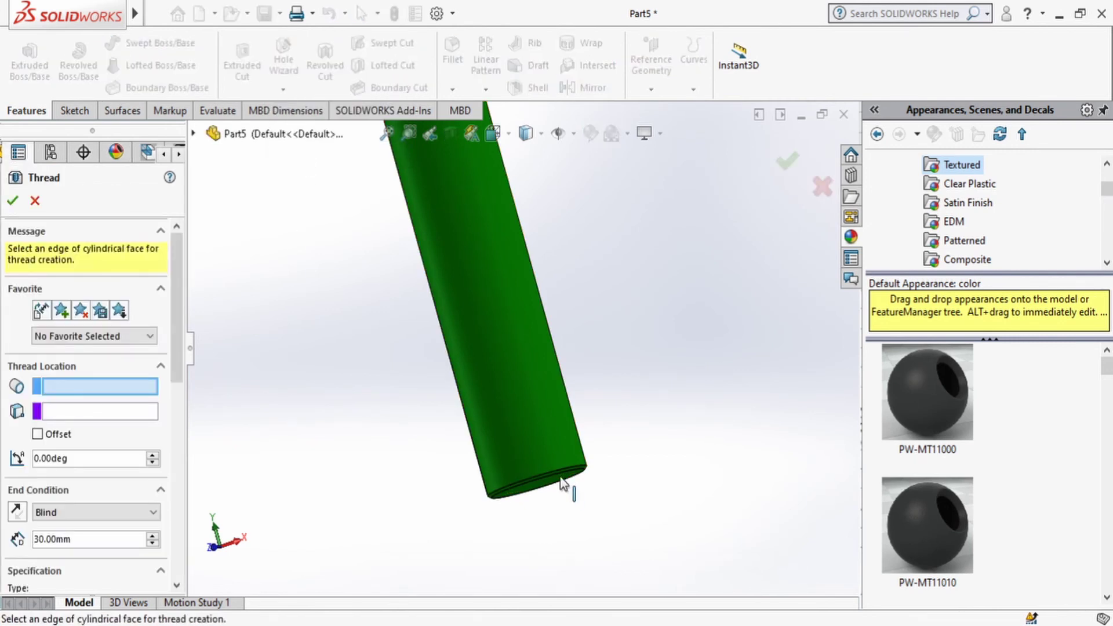
Start the shaft thread at its bottom edge, running Up To Selection to the shoulder ring.
{"action": "scroll", "coordinate": [561, 478], "scroll_direction": "down", "scroll_amount": 2}
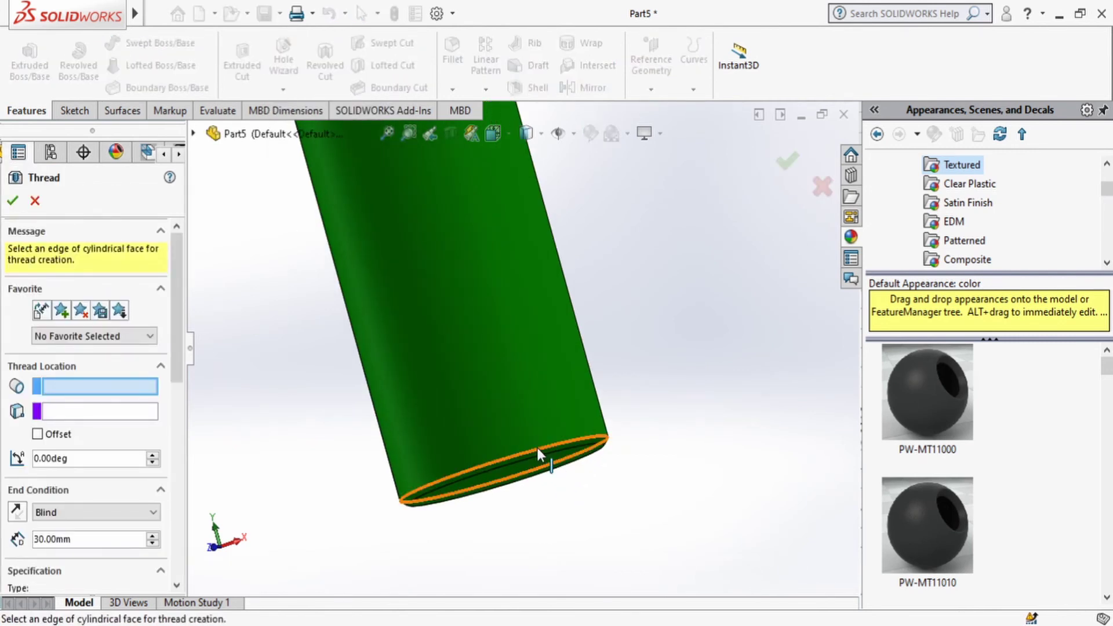
{"action": "left_click", "coordinate": [537, 452]}
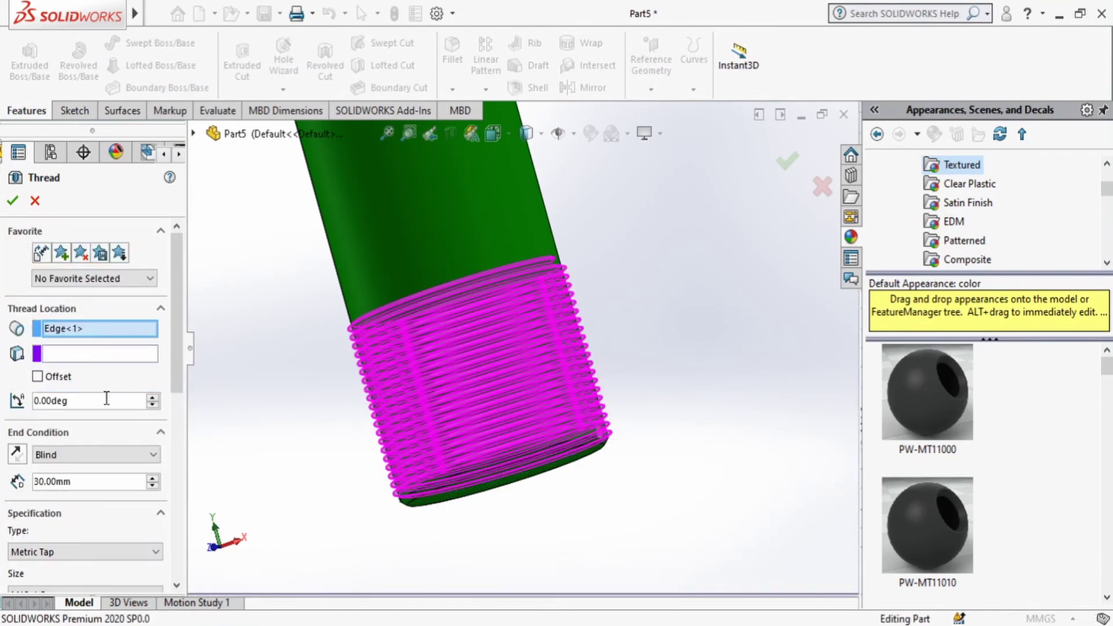
{"action": "left_click", "coordinate": [100, 453]}
{"action": "left_click", "coordinate": [64, 492]}
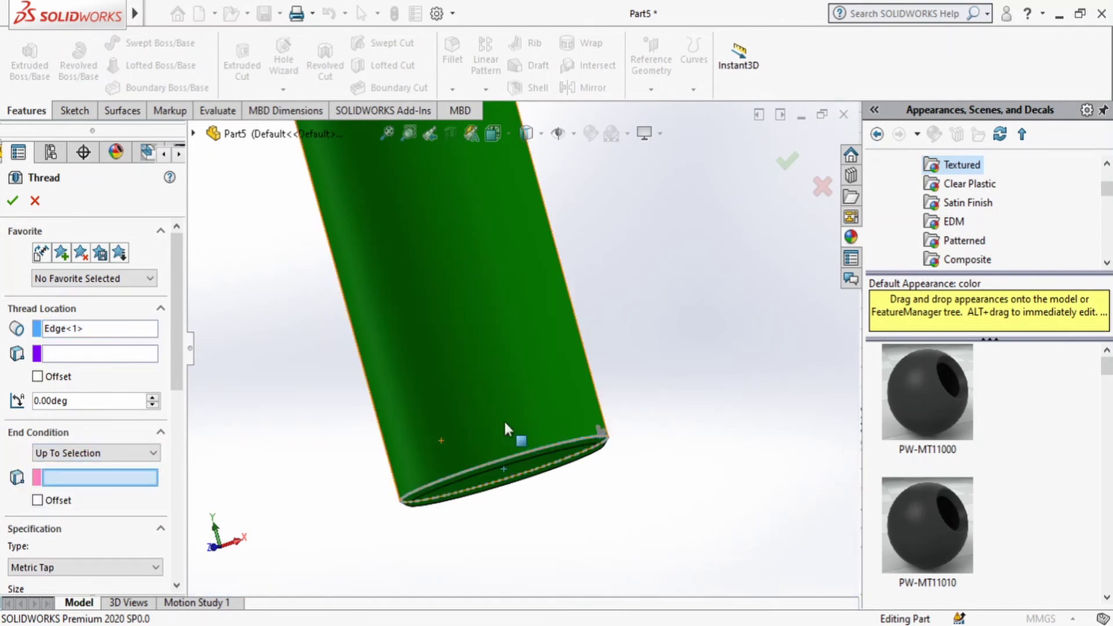
{"action": "scroll", "coordinate": [507, 427], "scroll_direction": "up", "scroll_amount": 5}
{"action": "scroll", "coordinate": [504, 316], "scroll_direction": "down", "scroll_amount": 8}
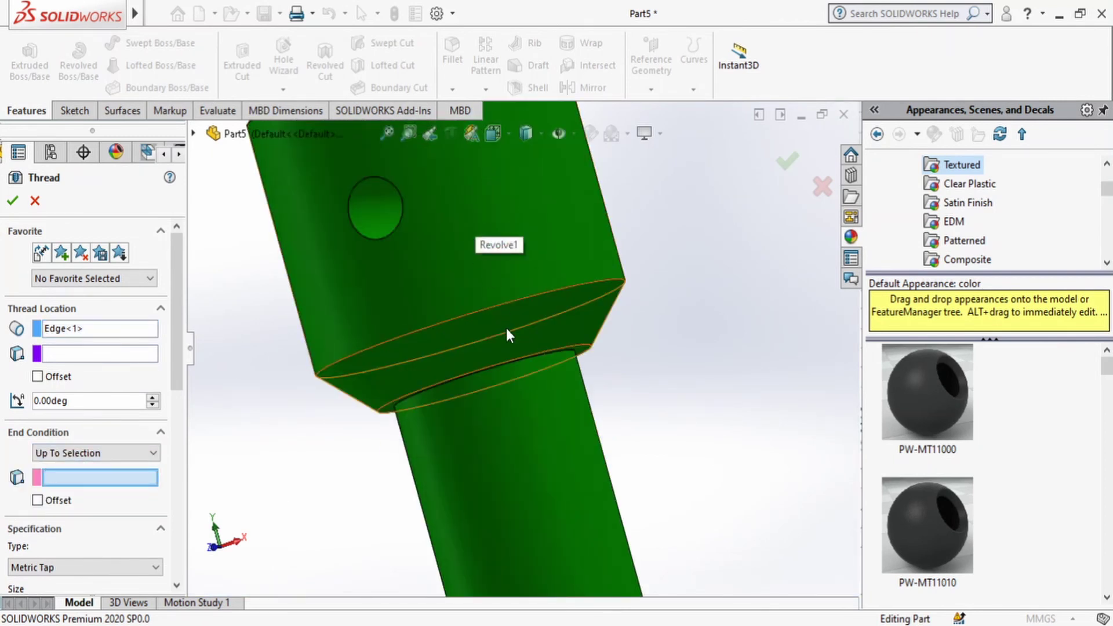
{"action": "left_click", "coordinate": [512, 360]}
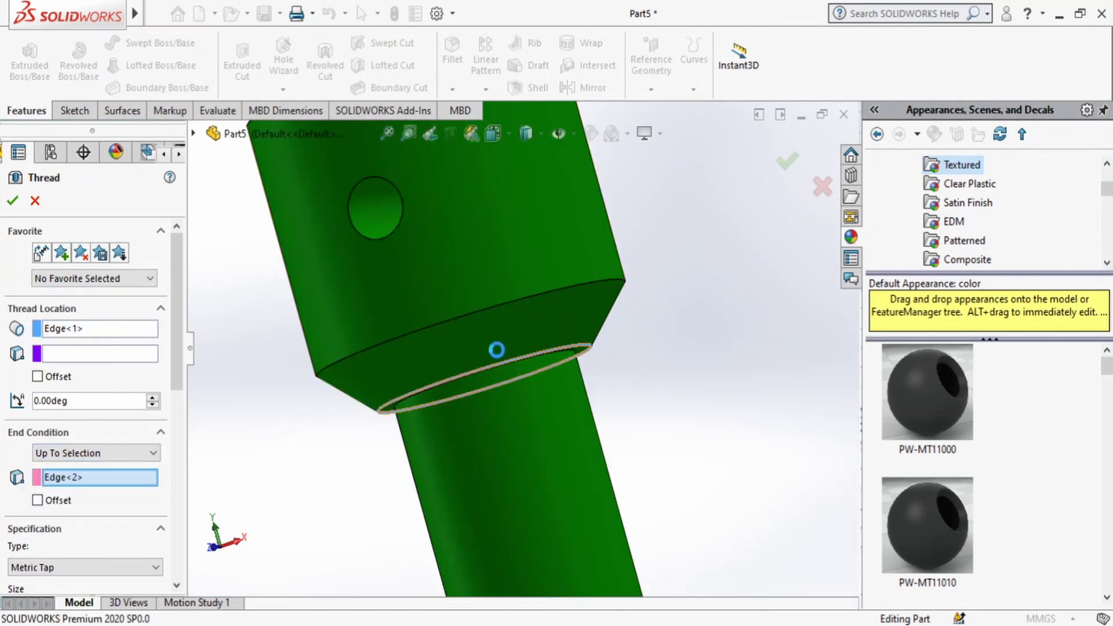
{"action": "key", "text": "alt+Tab"}
{"action": "scroll", "coordinate": [645, 231], "scroll_direction": "up", "scroll_amount": 8}
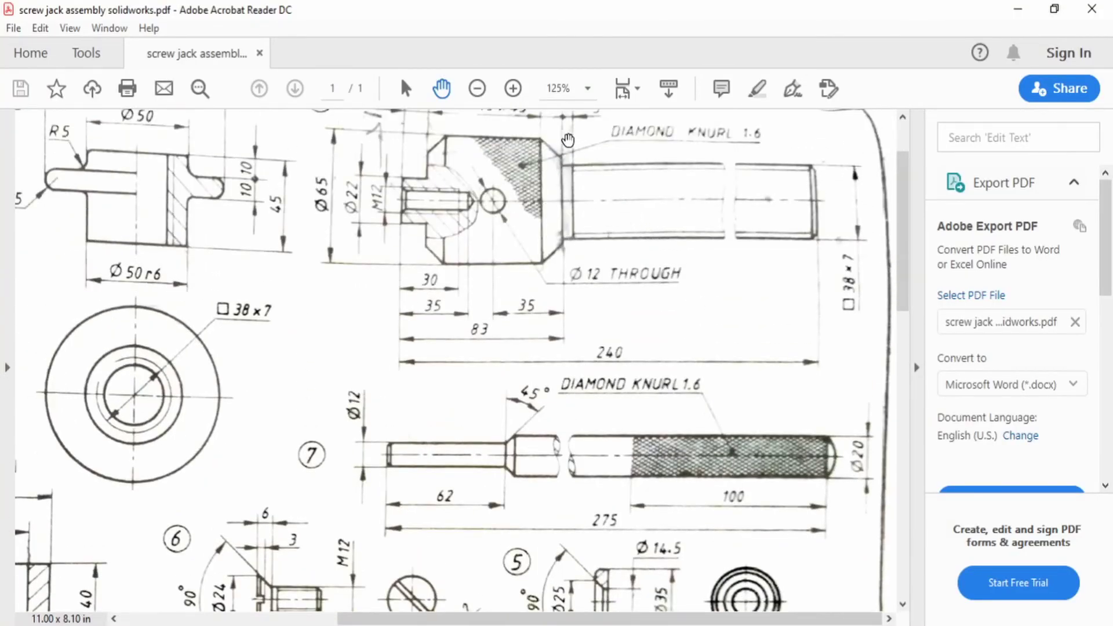
Review part 3, the screw spindle, on the screw jack drawing PDF, then return to SOLIDWORKS.
{"action": "scroll", "coordinate": [571, 164], "scroll_direction": "up", "scroll_amount": 2}
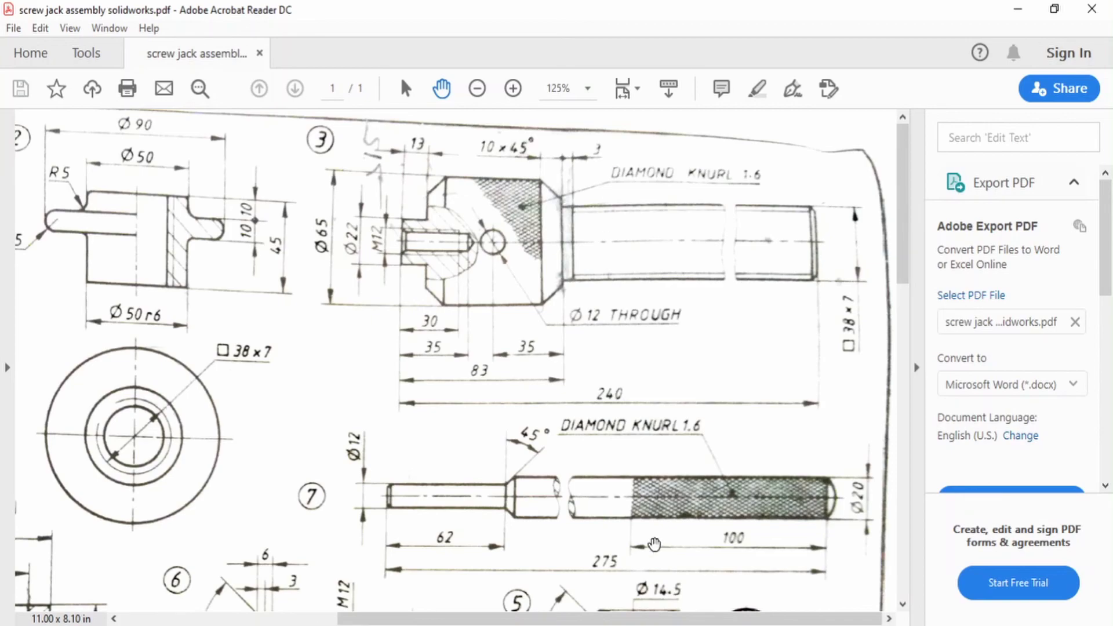
{"action": "key", "text": "alt+Tab"}
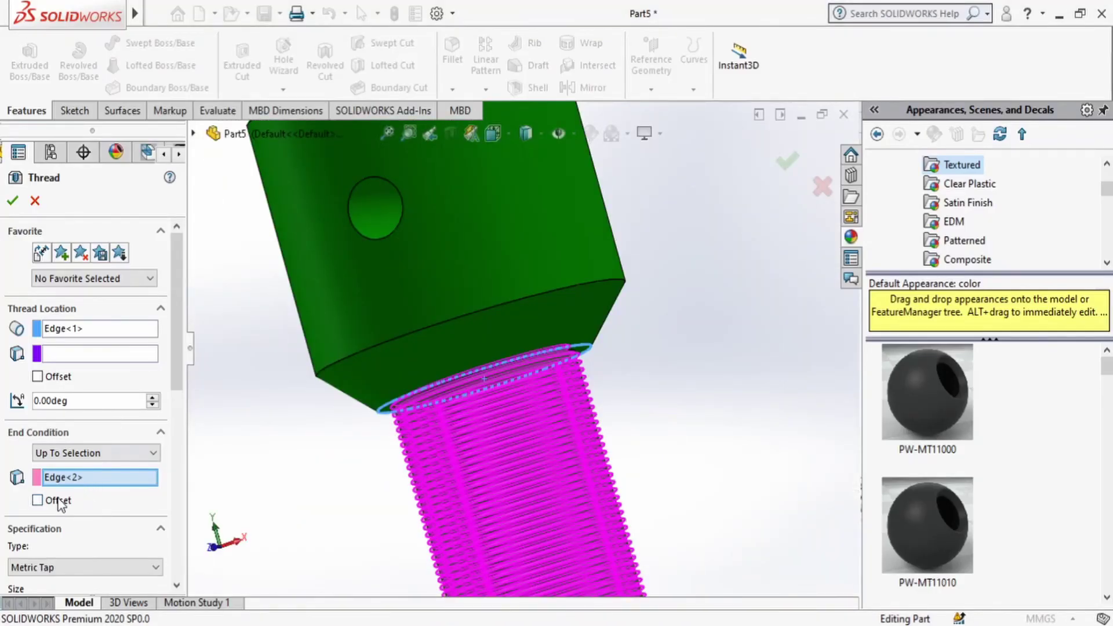
End the thread 3.00 mm offset from the shoulder edge, with the offset direction reversed.
{"action": "left_click", "coordinate": [38, 500]}
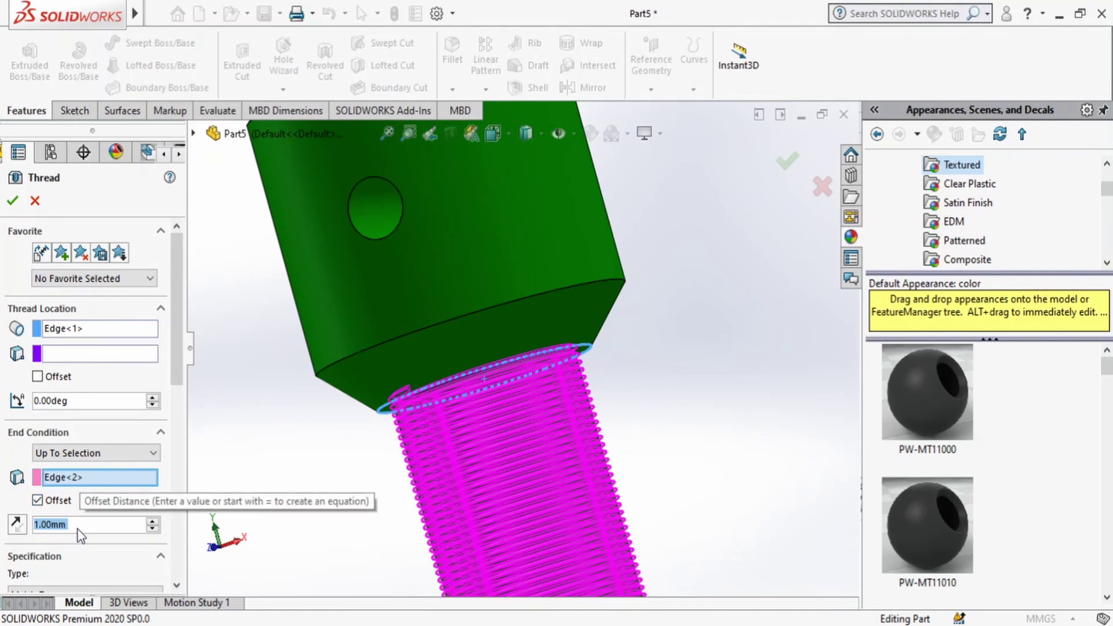
{"action": "type", "text": "3"}
{"action": "key", "text": "Return"}
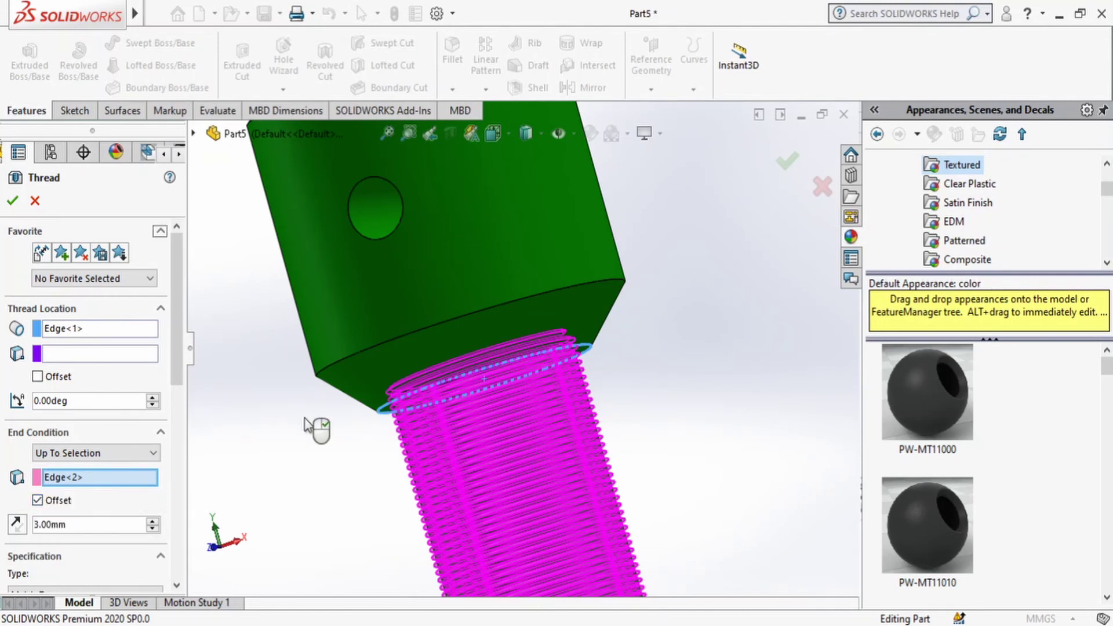
{"action": "middle_click_drag", "start_coordinate": [398, 395], "coordinate": [422, 383]}
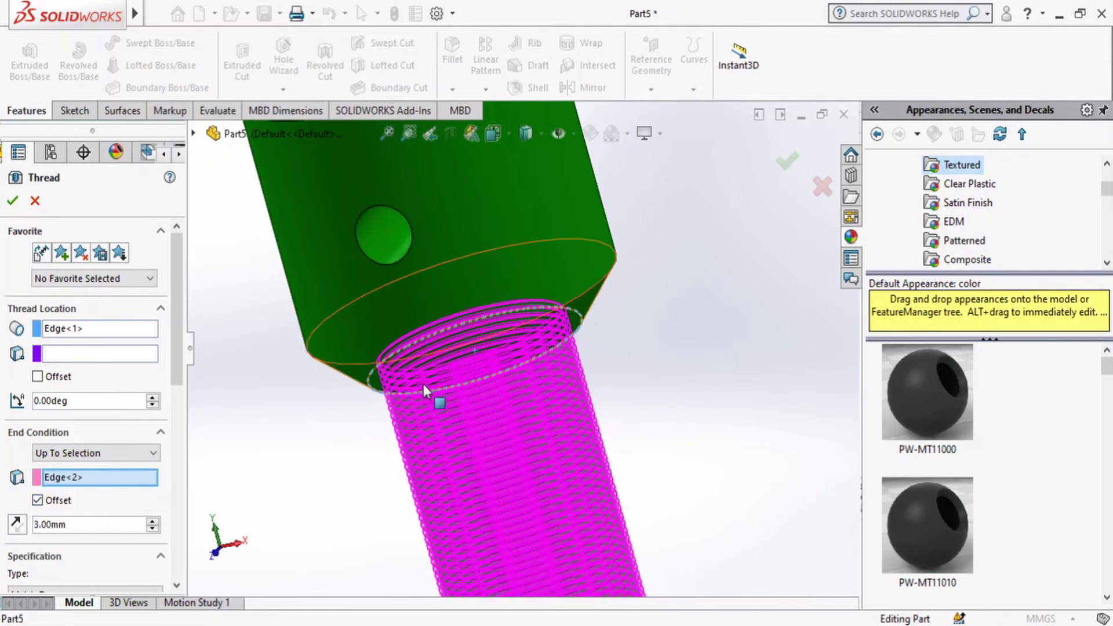
{"action": "left_click", "coordinate": [17, 523]}
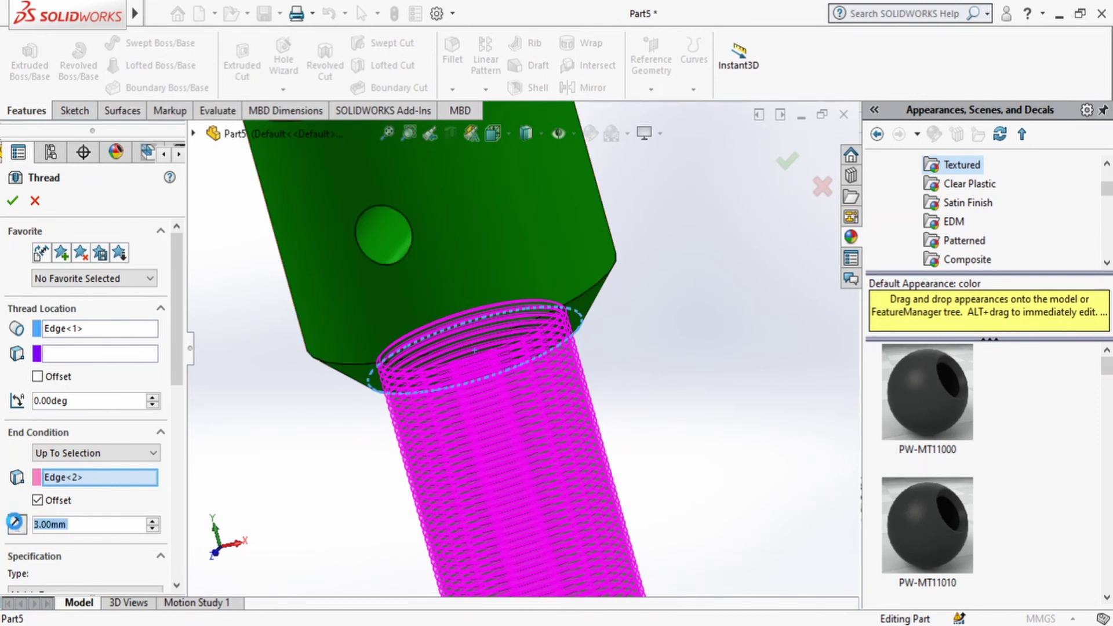
{"action": "middle_click_drag", "start_coordinate": [241, 461], "coordinate": [225, 414]}
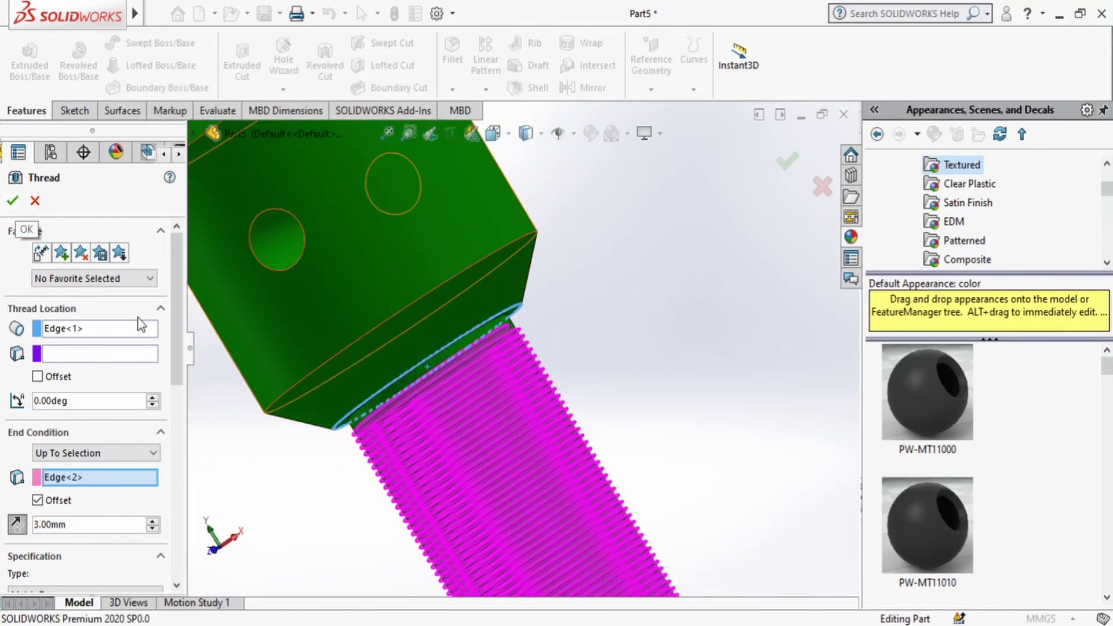
{"action": "scroll", "coordinate": [139, 322], "scroll_direction": "down", "scroll_amount": 5}
Set the thread size to M39x2.0 and try to accept the thread feature.
{"action": "left_click", "coordinate": [123, 347]}
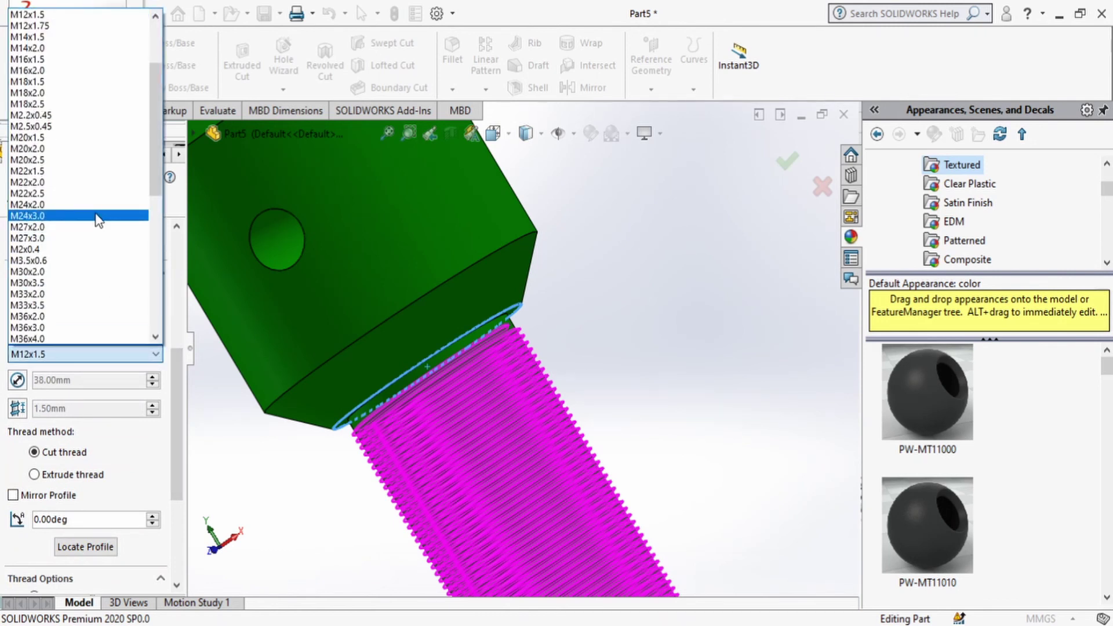
{"action": "scroll", "coordinate": [97, 220], "scroll_direction": "down", "scroll_amount": 6}
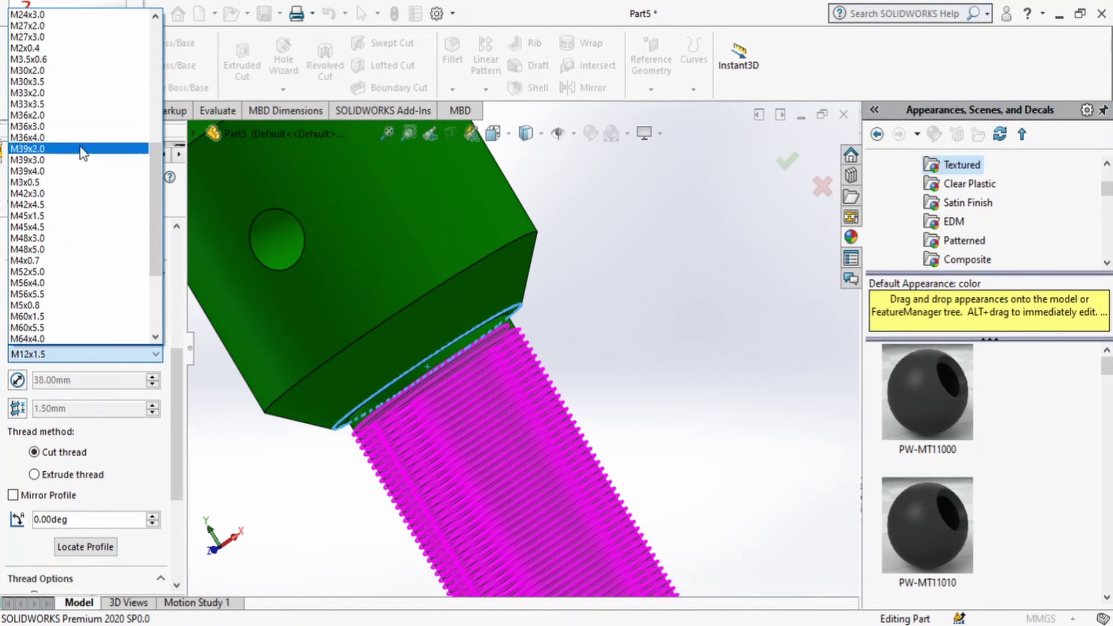
{"action": "left_click", "coordinate": [81, 151]}
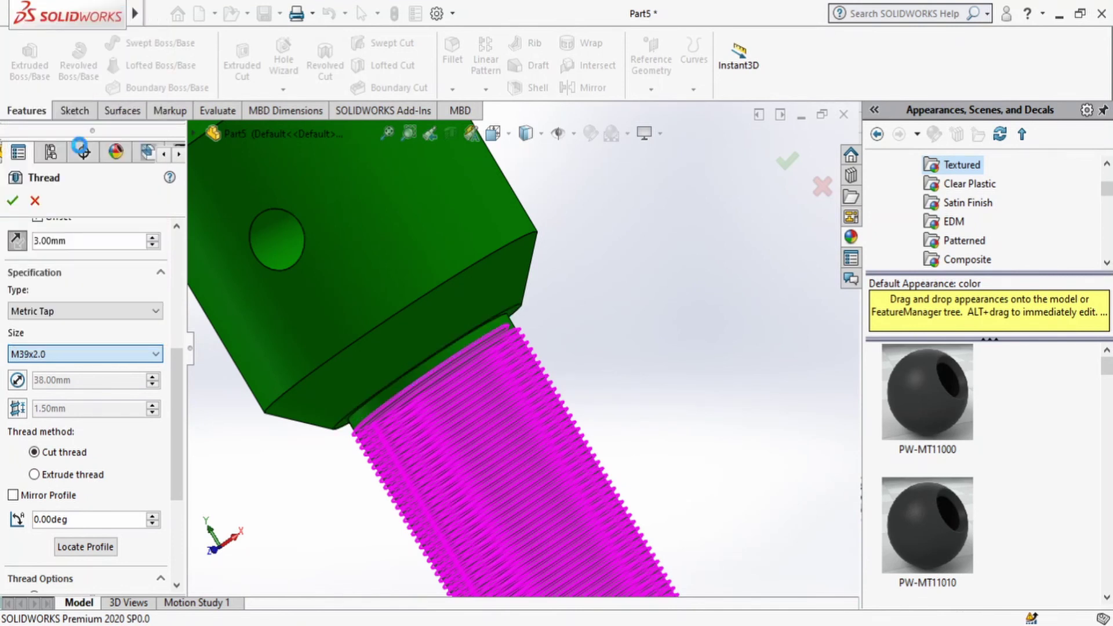
{"action": "left_click", "coordinate": [13, 199]}
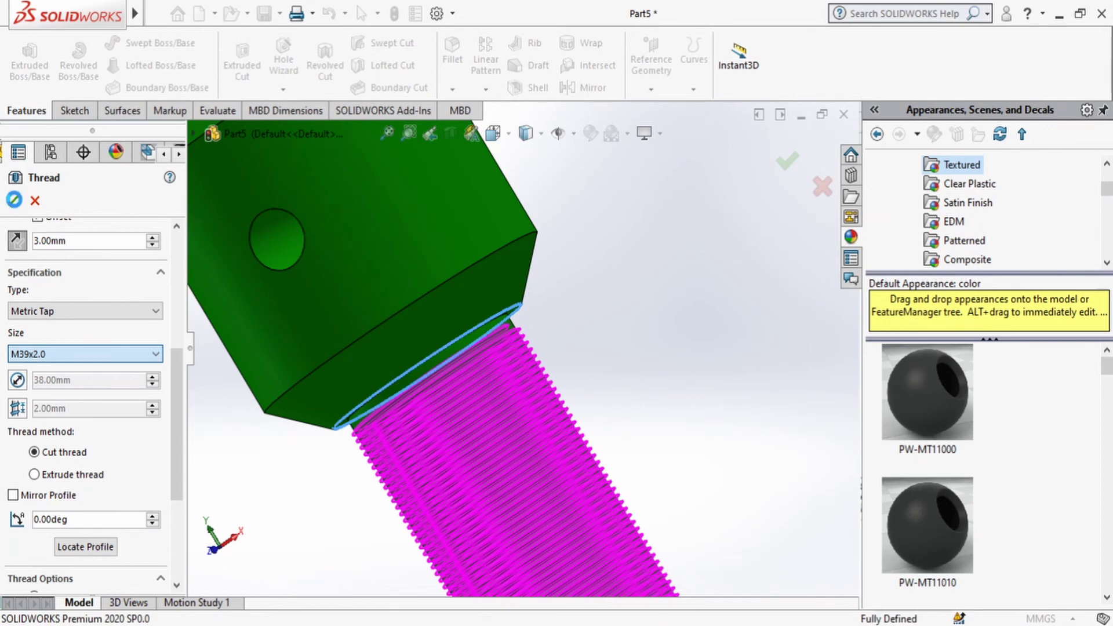
{"action": "left_click", "coordinate": [13, 201]}
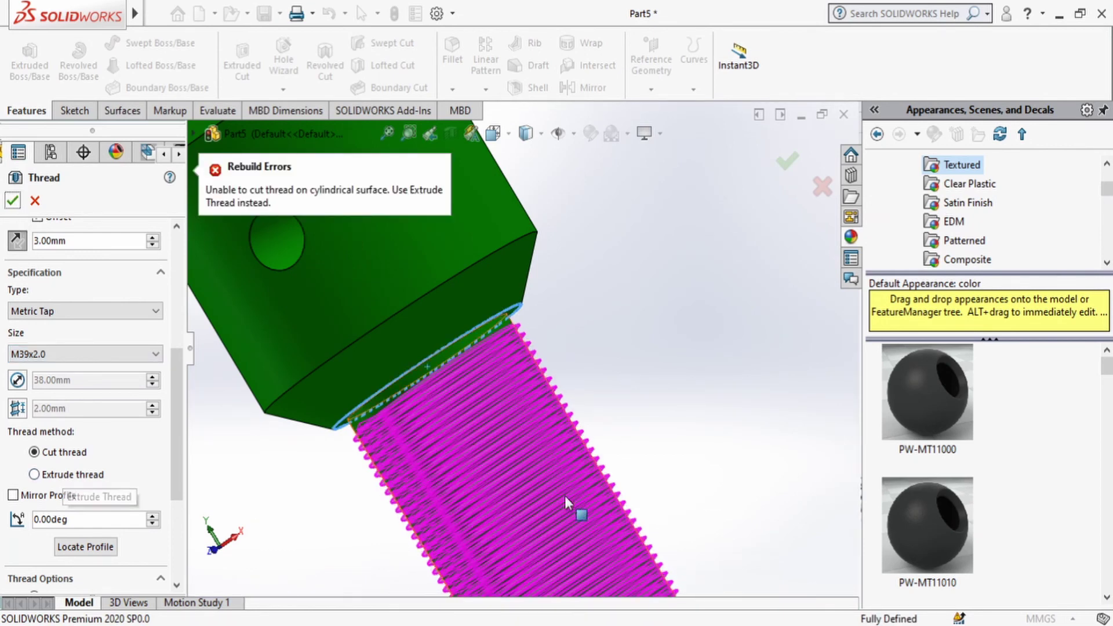
Change the thread type from Metric Tap to Metric Die and accept the external thread.
{"action": "scroll", "coordinate": [71, 484], "scroll_direction": "up", "scroll_amount": 3}
{"action": "left_click", "coordinate": [110, 408]}
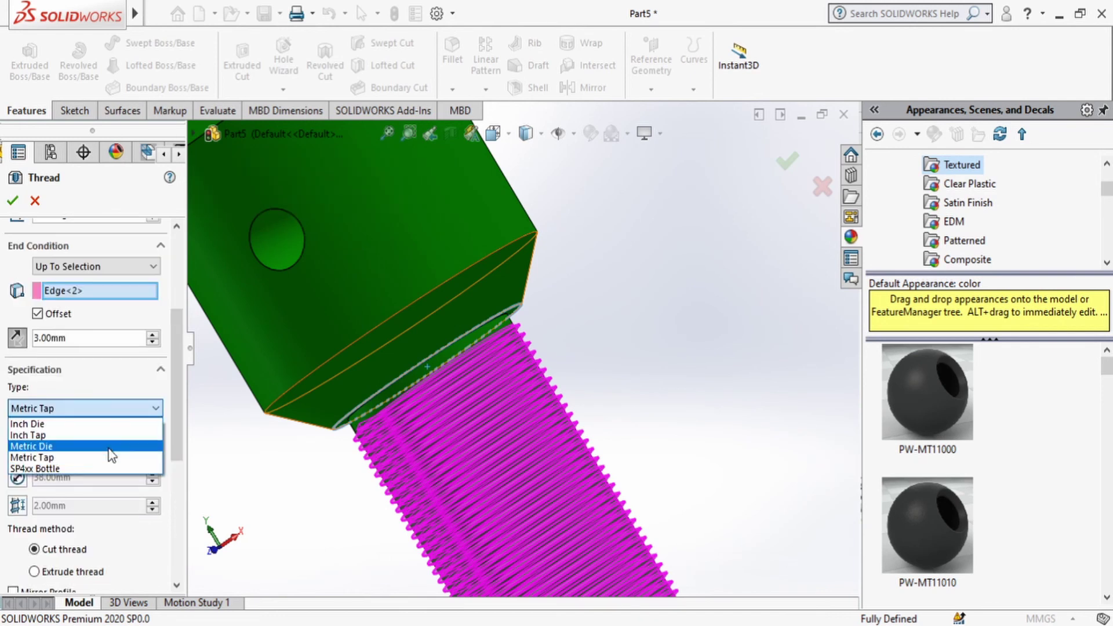
{"action": "left_click", "coordinate": [111, 446]}
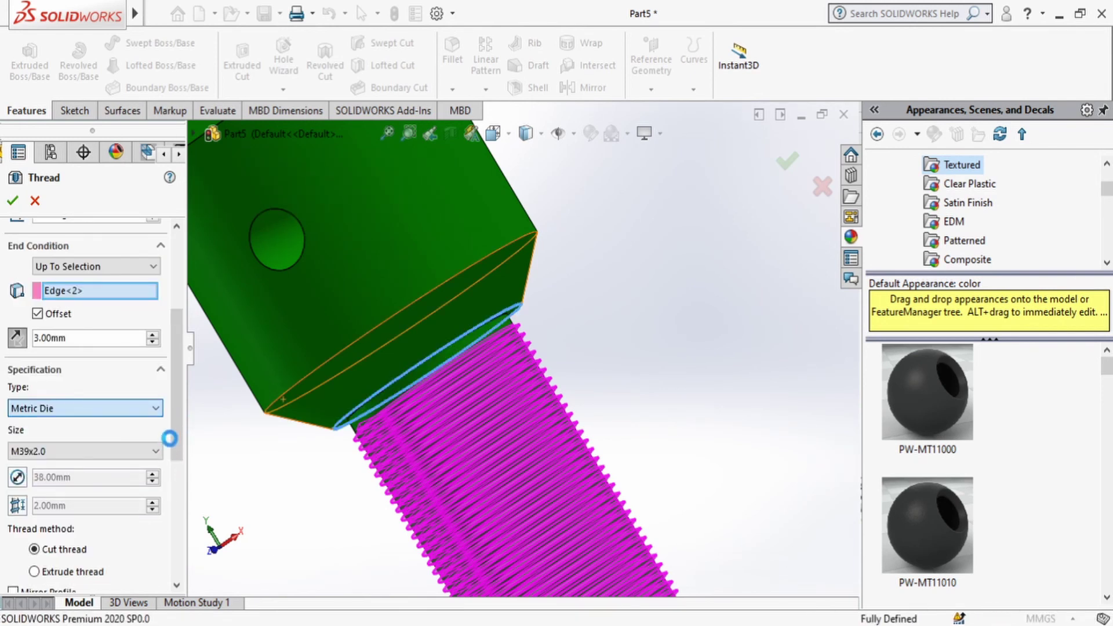
{"action": "scroll", "coordinate": [177, 427], "scroll_direction": "down", "scroll_amount": 3}
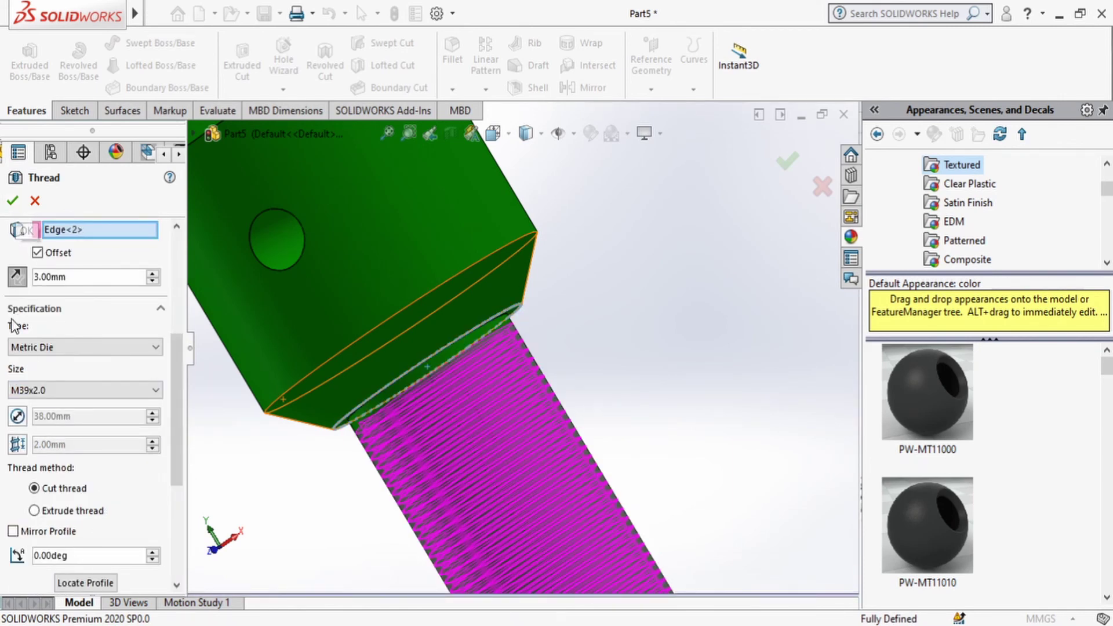
{"action": "left_click", "coordinate": [11, 203]}
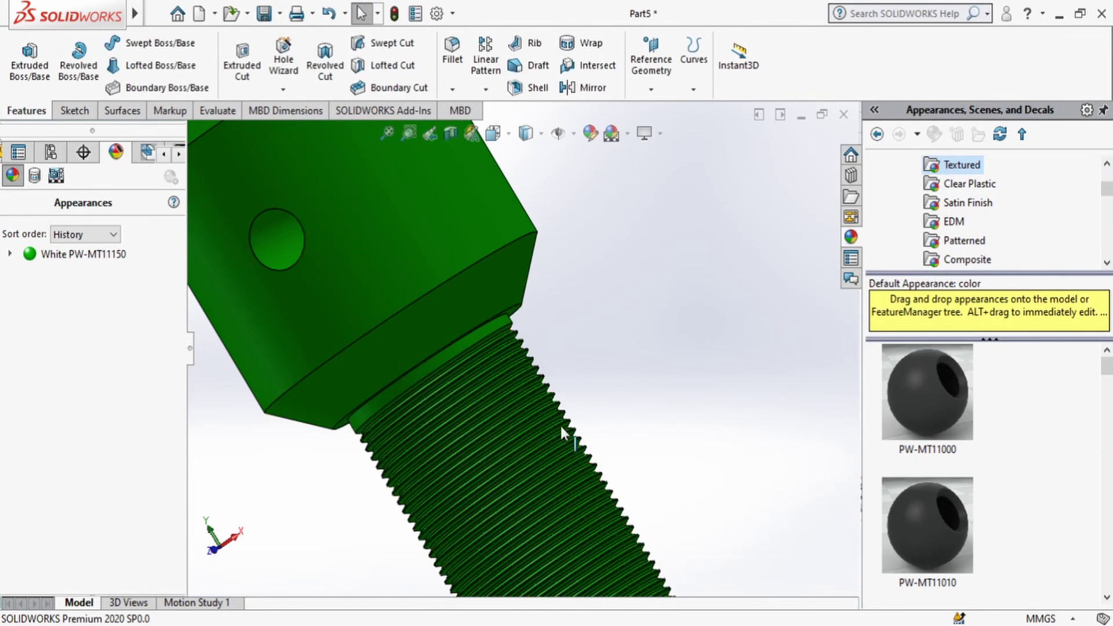
{"action": "scroll", "coordinate": [538, 356], "scroll_direction": "up", "scroll_amount": 5}
{"action": "scroll", "coordinate": [537, 355], "scroll_direction": "up", "scroll_amount": 2}
{"action": "scroll", "coordinate": [567, 475], "scroll_direction": "down", "scroll_amount": 5}
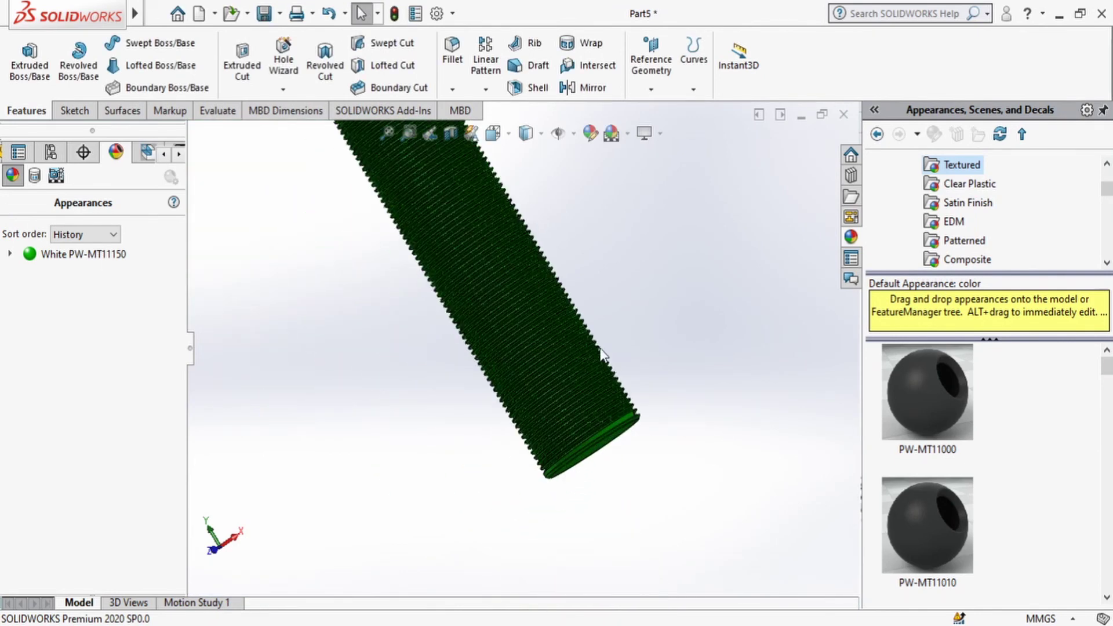
{"action": "scroll", "coordinate": [588, 342], "scroll_direction": "up", "scroll_amount": 4}
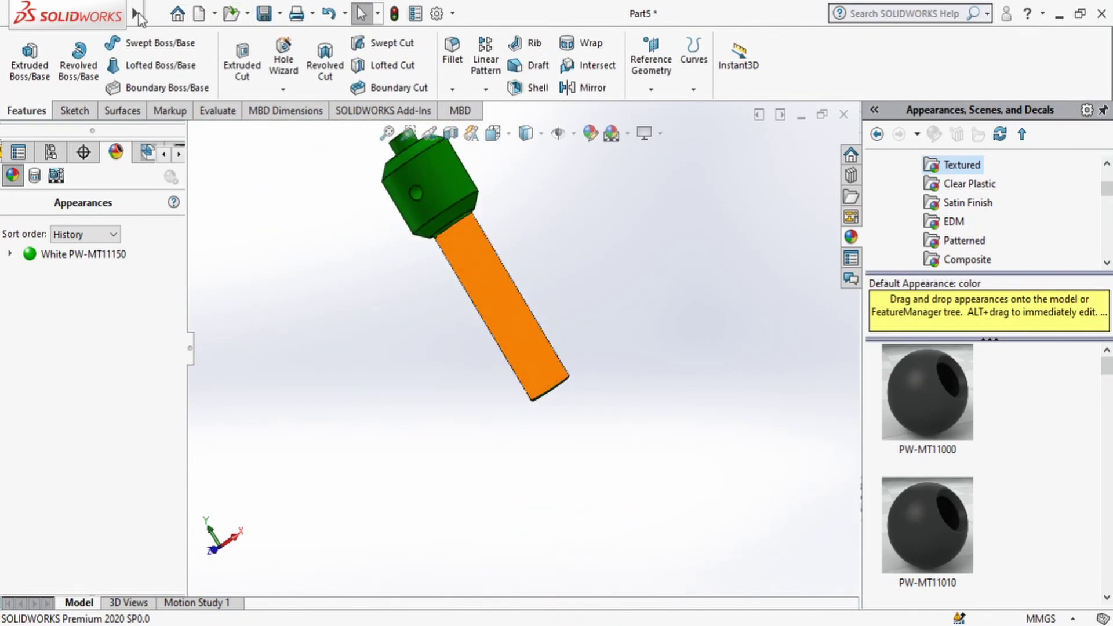
{"action": "left_click", "coordinate": [168, 15]}
{"action": "left_click", "coordinate": [224, 485]}
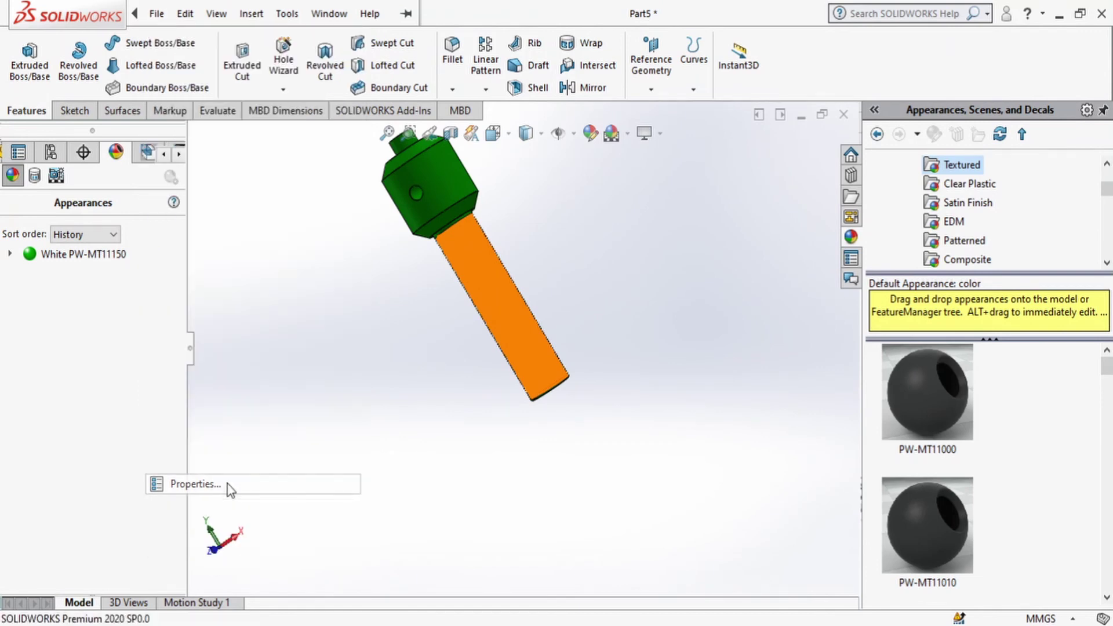
Add a Material custom property linked to the part's material (Fe-410 W), with BOM quantity Material.
{"action": "left_click", "coordinate": [364, 258]}
{"action": "left_click", "coordinate": [387, 254]}
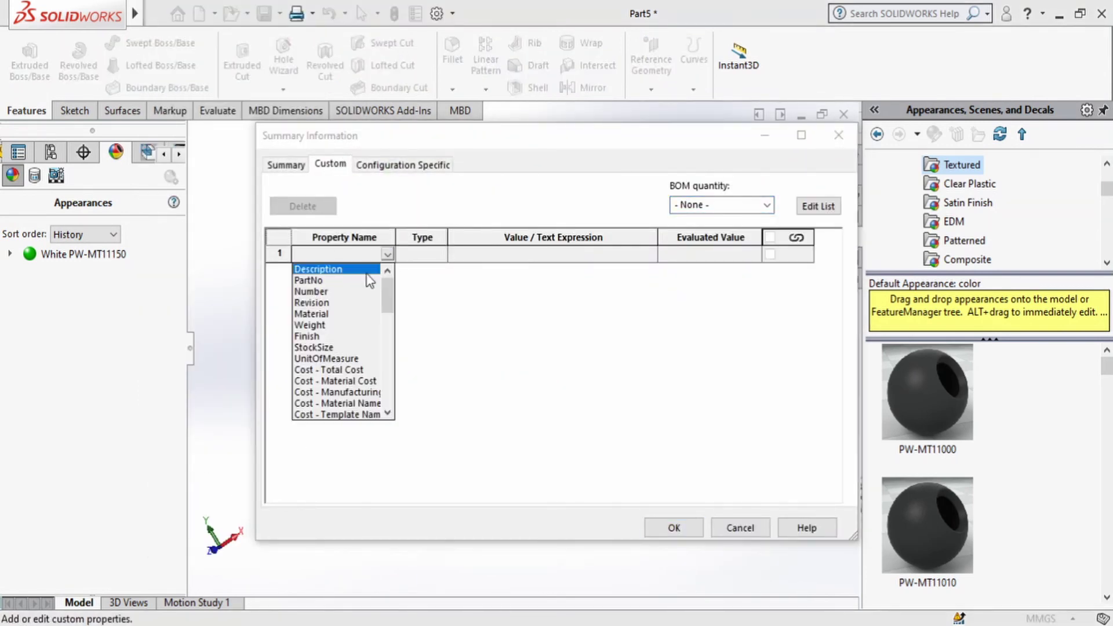
{"action": "left_click", "coordinate": [313, 313]}
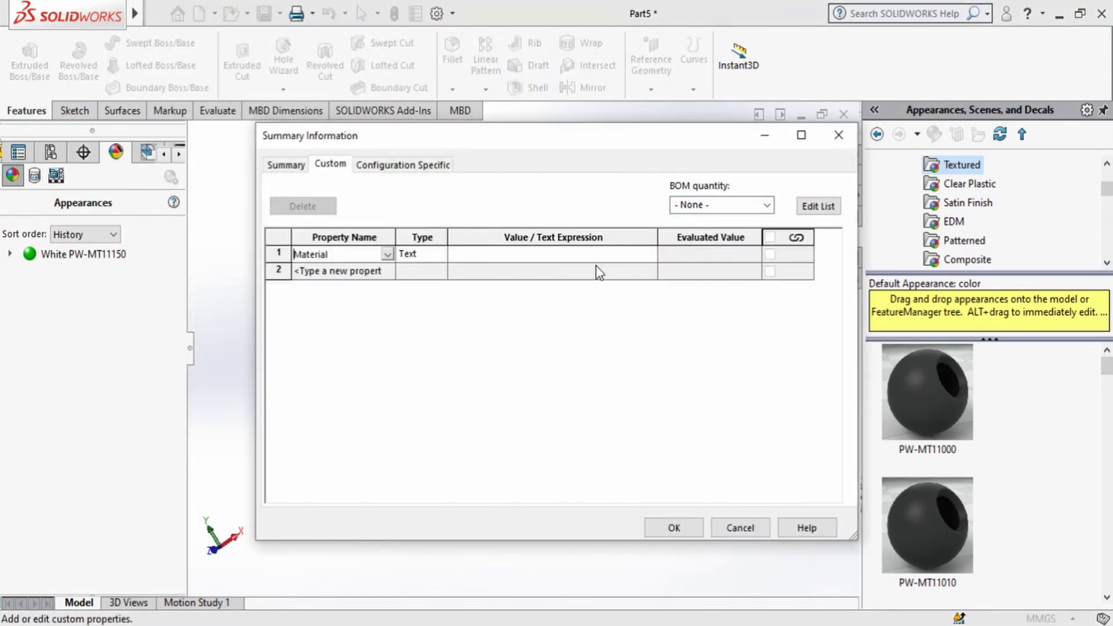
{"action": "left_click", "coordinate": [633, 255]}
{"action": "left_click", "coordinate": [649, 255]}
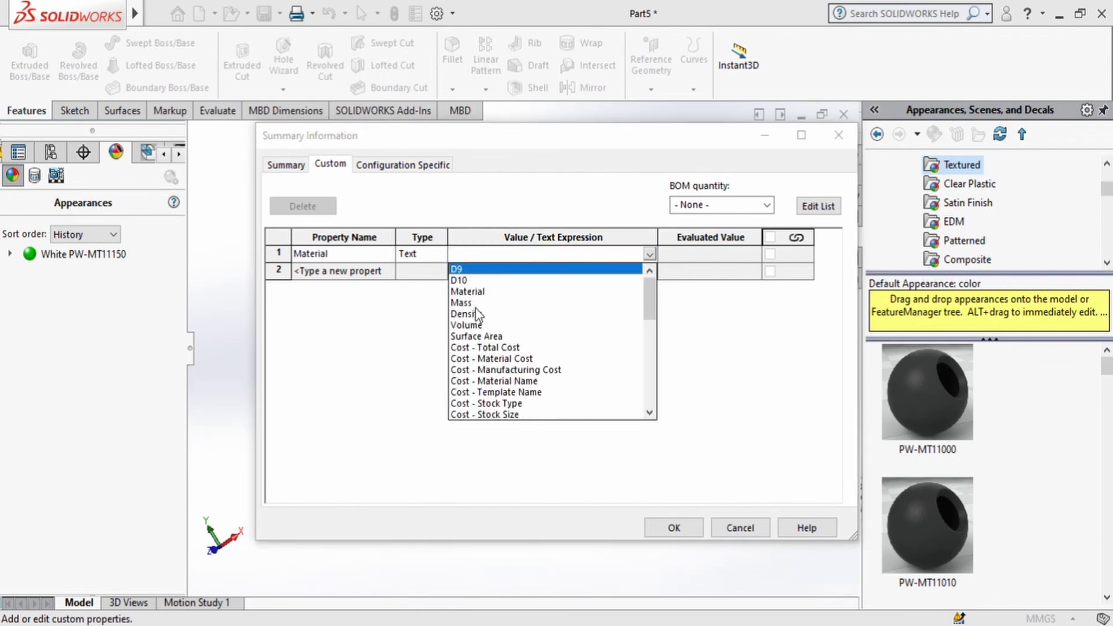
{"action": "left_click", "coordinate": [477, 292]}
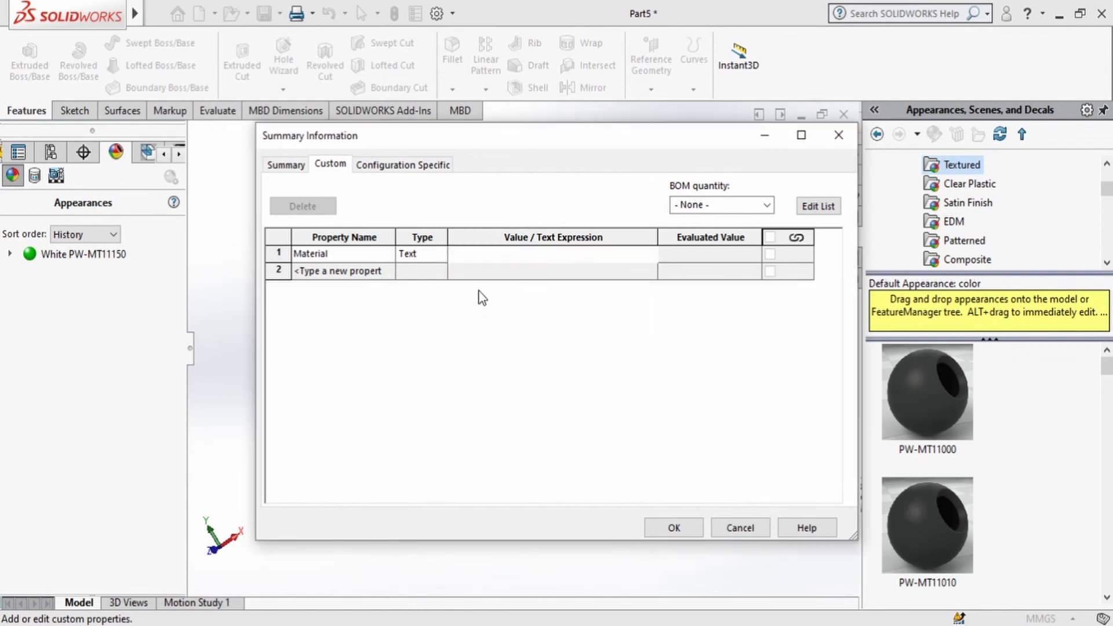
{"action": "left_click", "coordinate": [766, 205]}
{"action": "left_click", "coordinate": [693, 220]}
{"action": "left_click", "coordinate": [672, 528]}
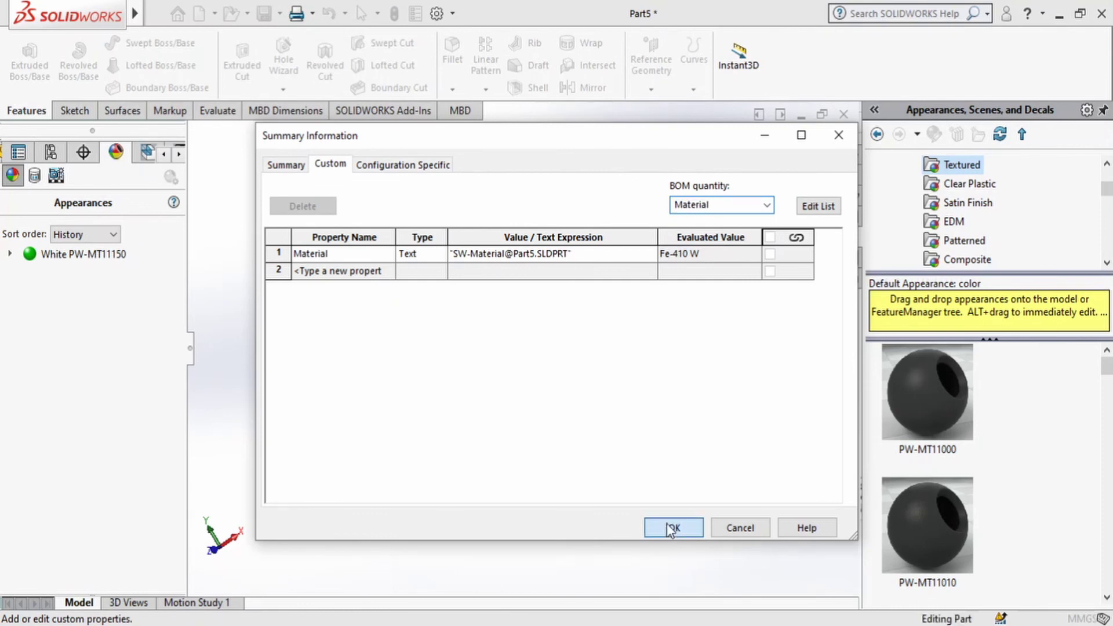
{"action": "middle_click_drag", "start_coordinate": [520, 196], "coordinate": [506, 235], "text": "ctrl"}
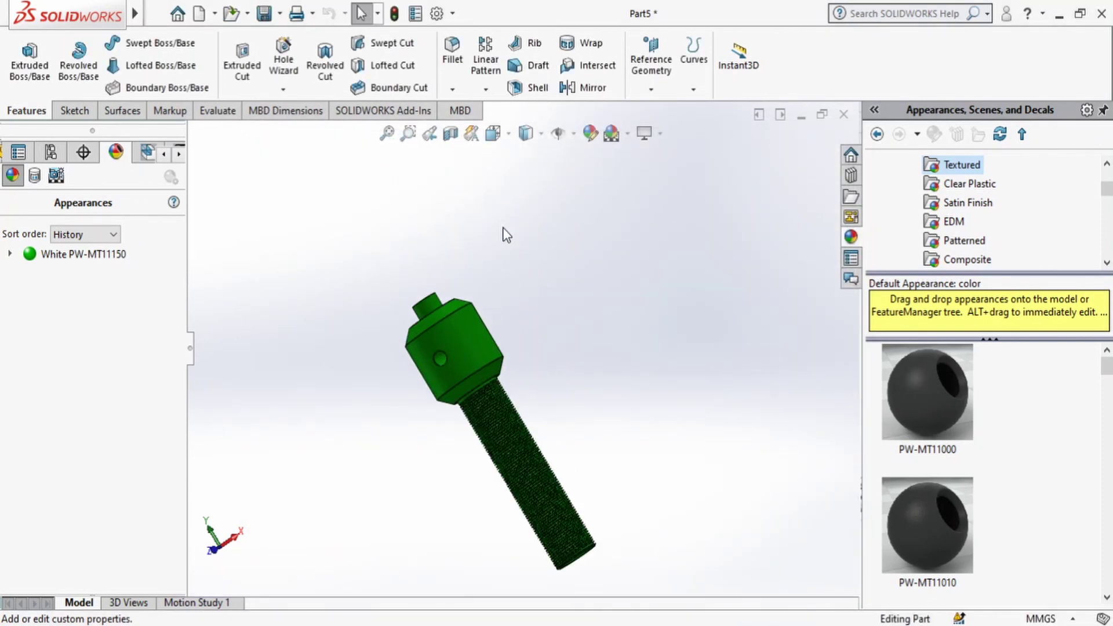
Save as SOLIDWORKS Part Screw-Spindle.SLDPRT, replacing the existing file and rebuilding before saving.
{"action": "key", "text": "ctrl+s"}
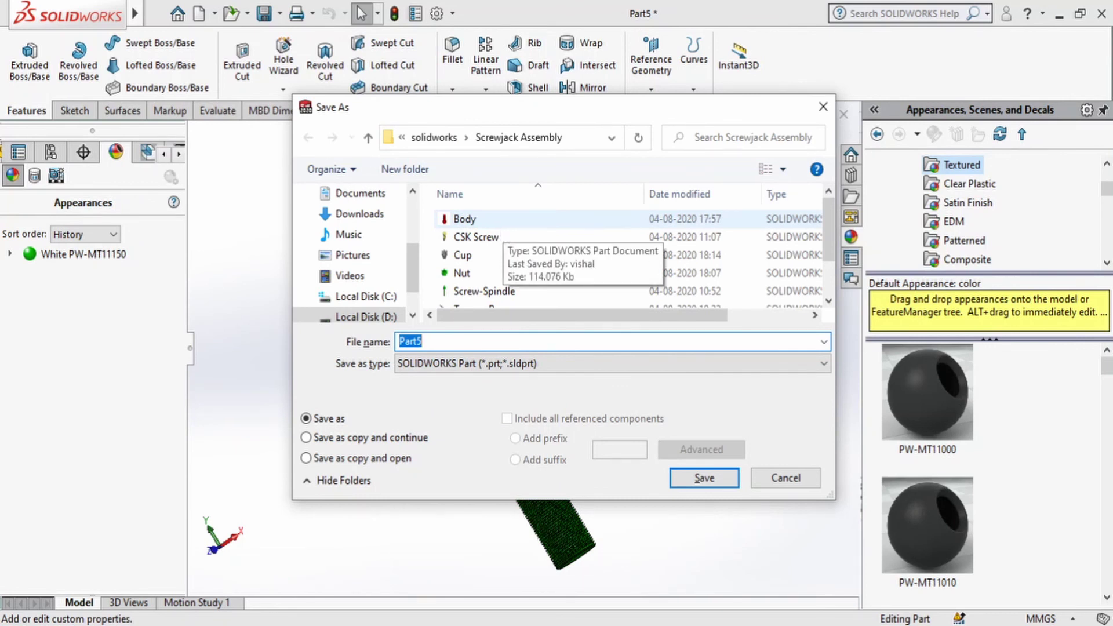
{"action": "type", "text": "Screw-"}
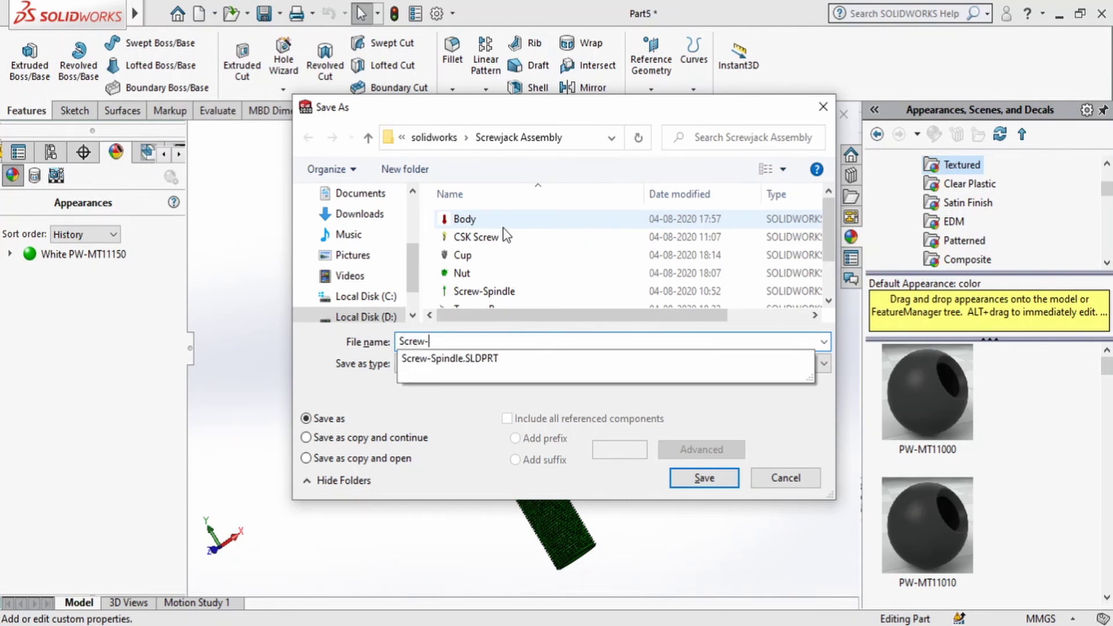
{"action": "left_click", "coordinate": [554, 364]}
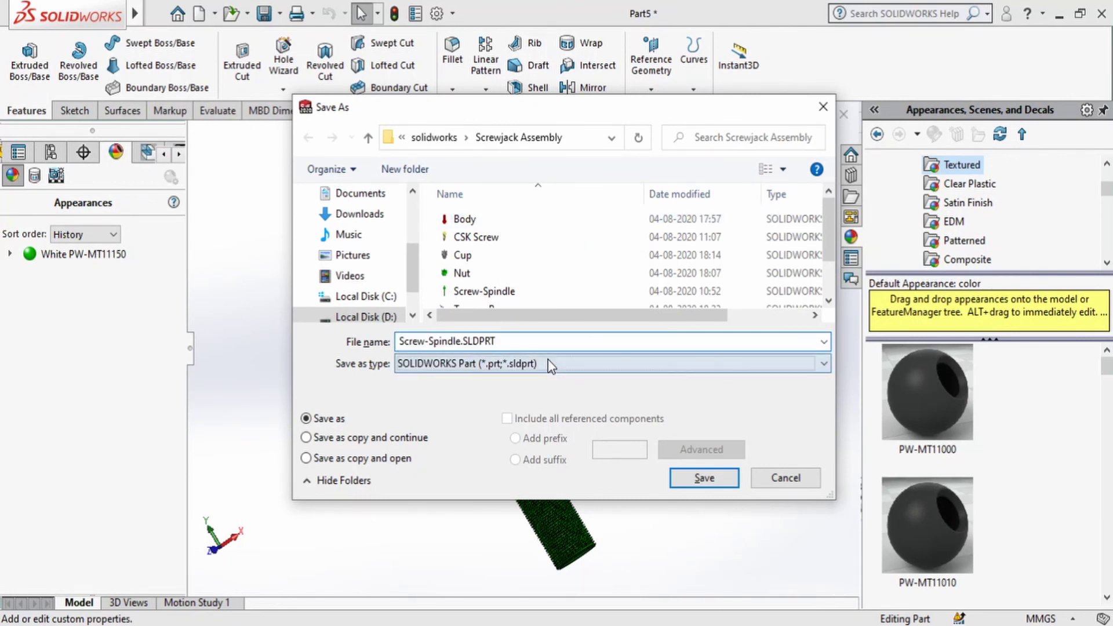
{"action": "left_click", "coordinate": [548, 362]}
{"action": "left_click", "coordinate": [802, 433]}
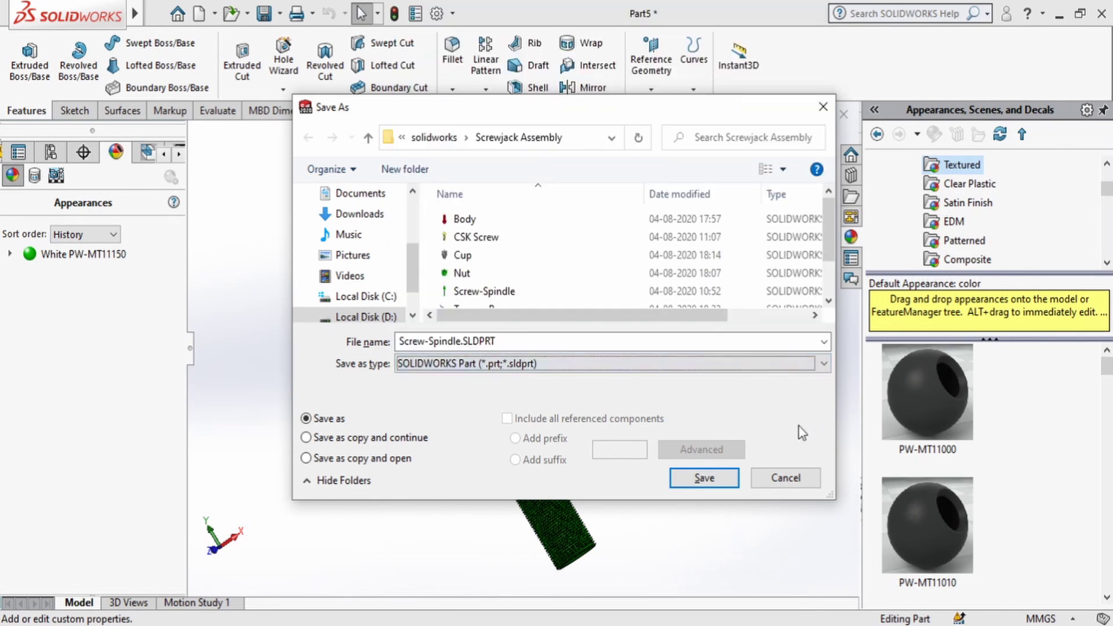
{"action": "left_click", "coordinate": [704, 477]}
{"action": "left_click", "coordinate": [616, 329]}
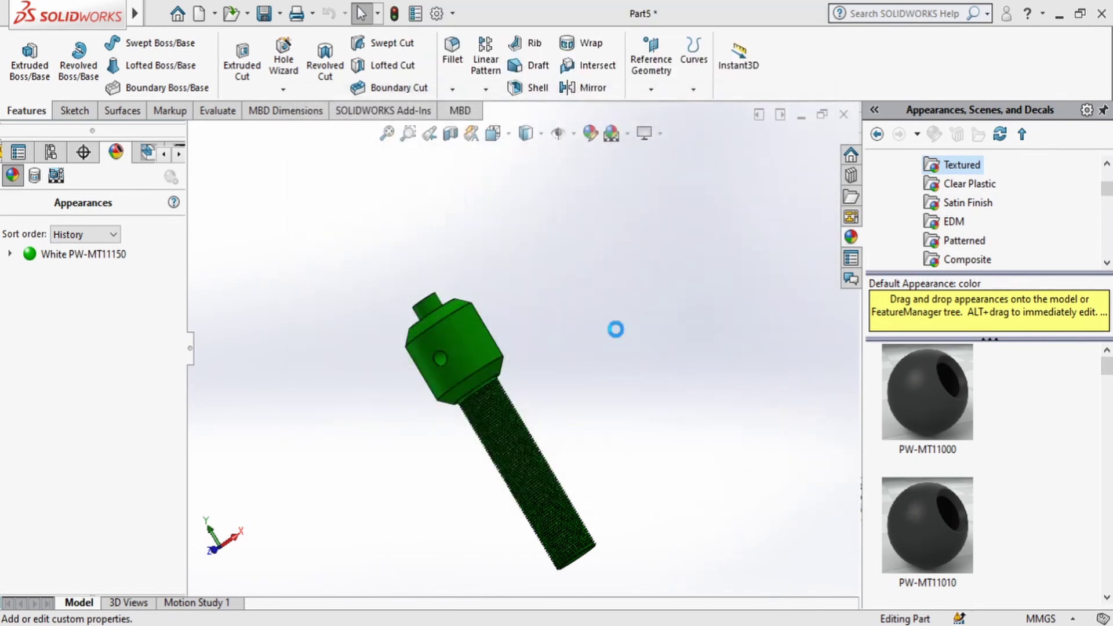
{"action": "left_click", "coordinate": [624, 254]}
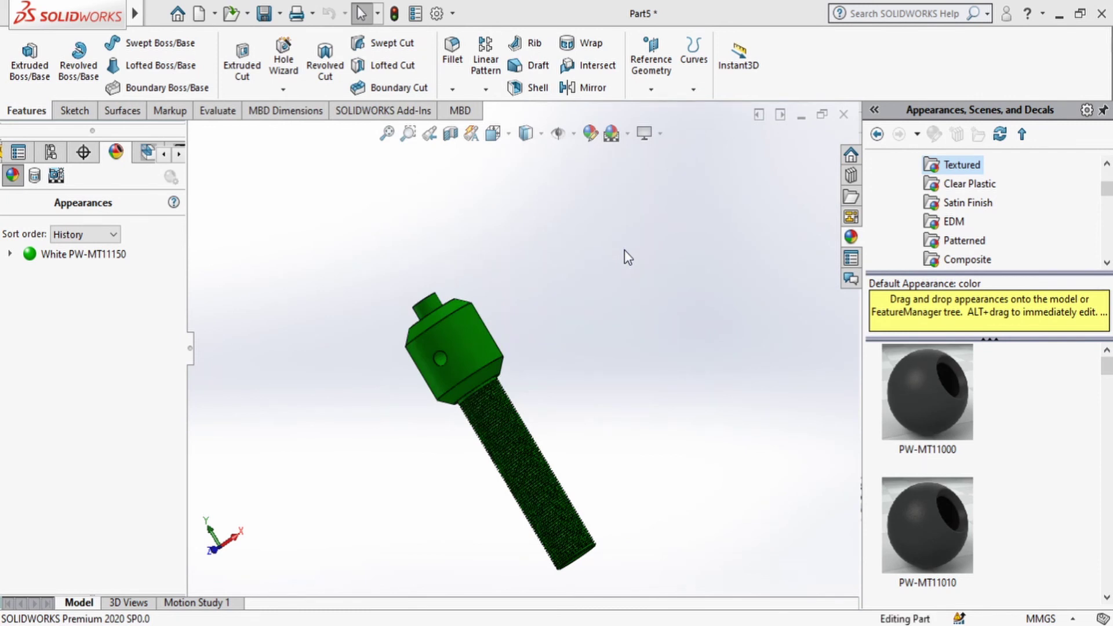